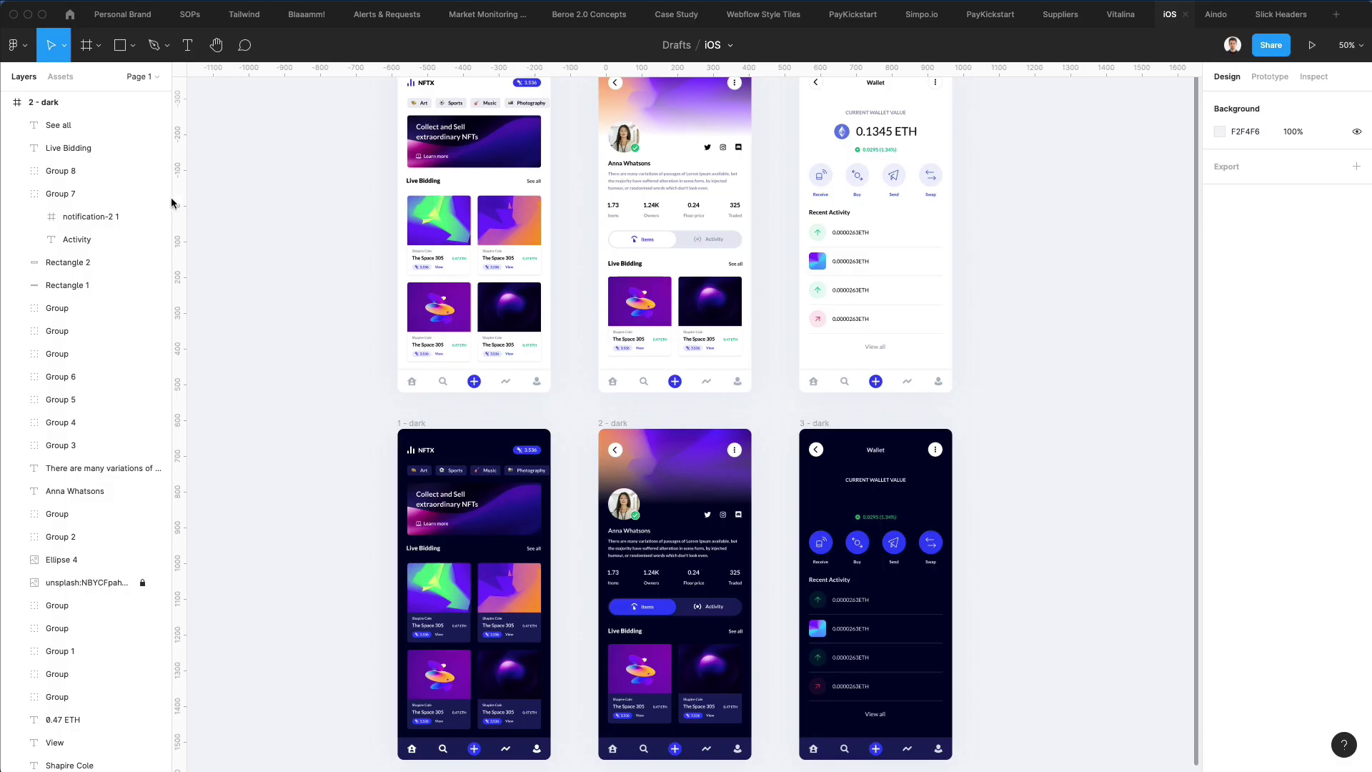
Step: Duplicate the light Wallet screen, frame 3, and place the copy beside it as frame 4
scroll(364, 245, up, 3)
scroll(363, 246, right, 5)
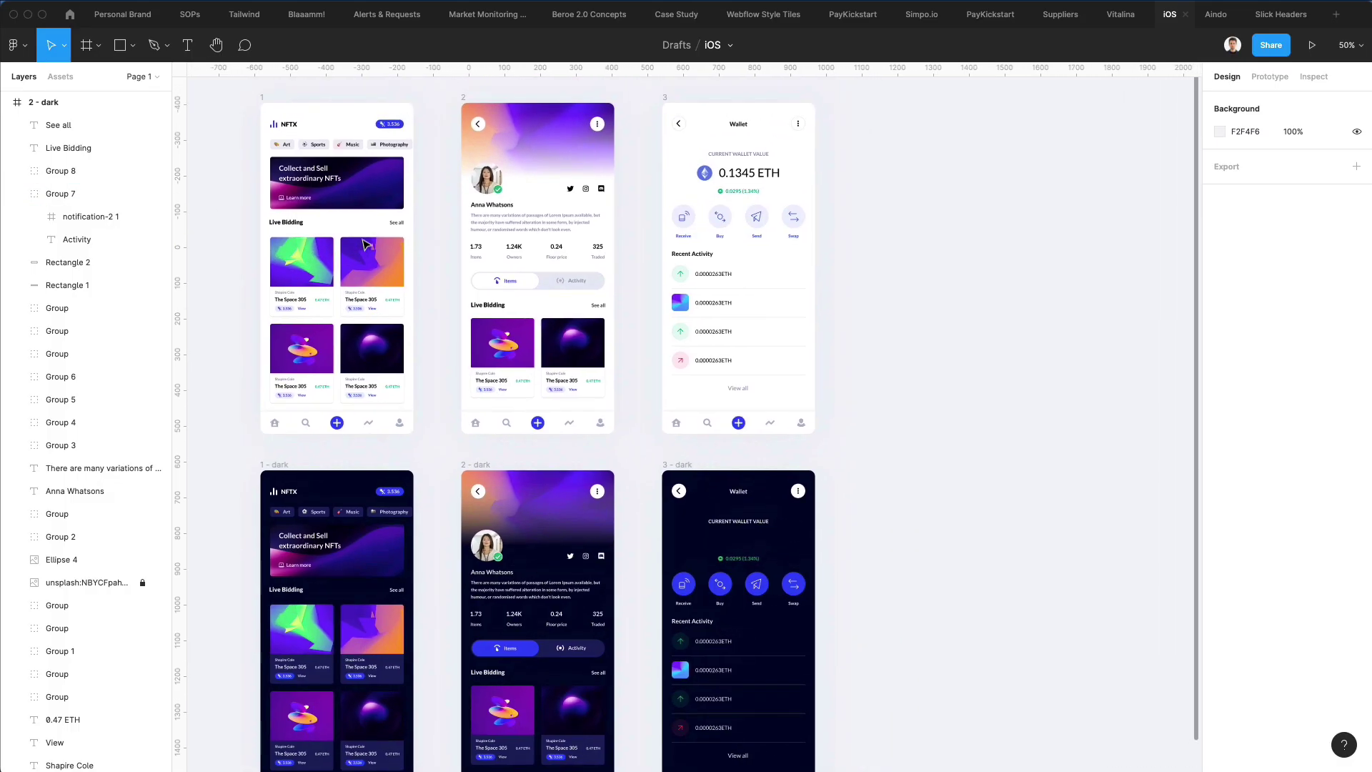
scroll(364, 245, right, 1)
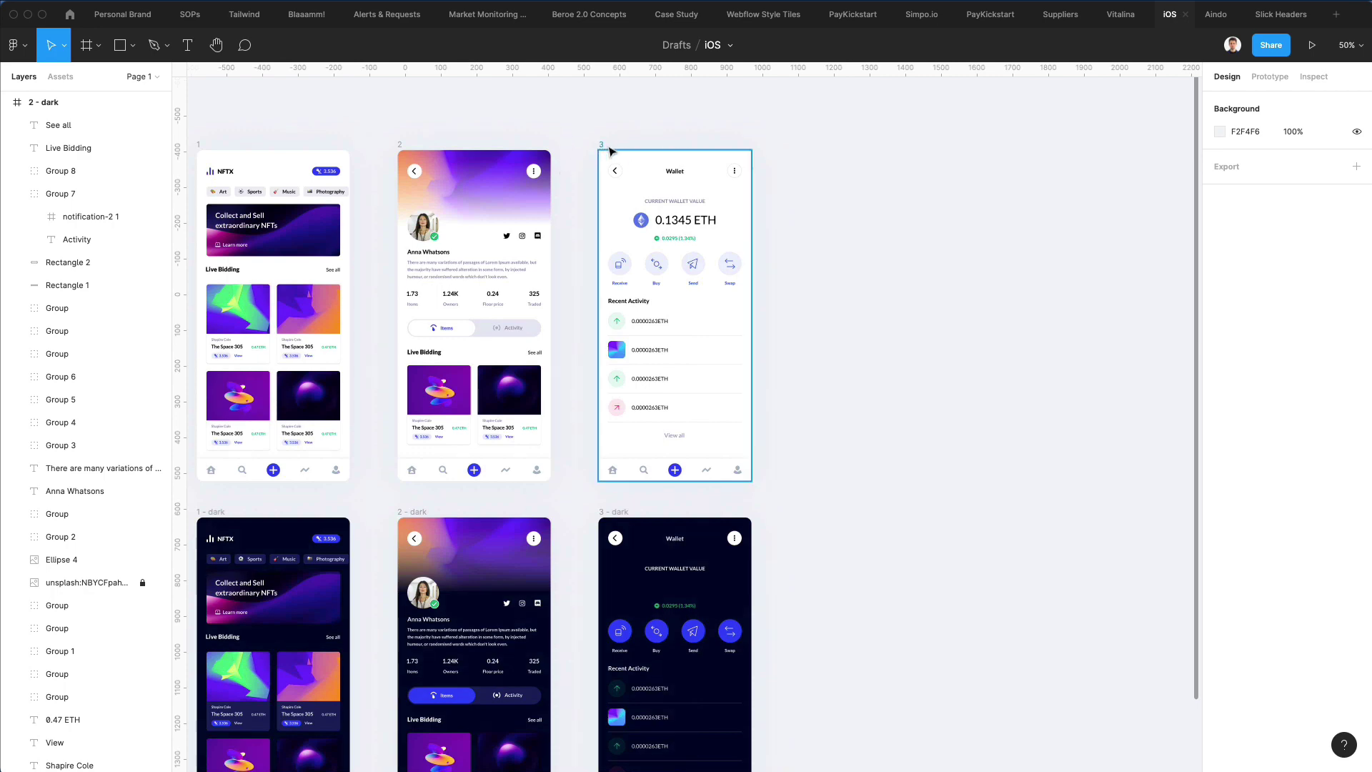
ctrl+scroll(701, 160, up, 5)
scroll(701, 166, right, 3)
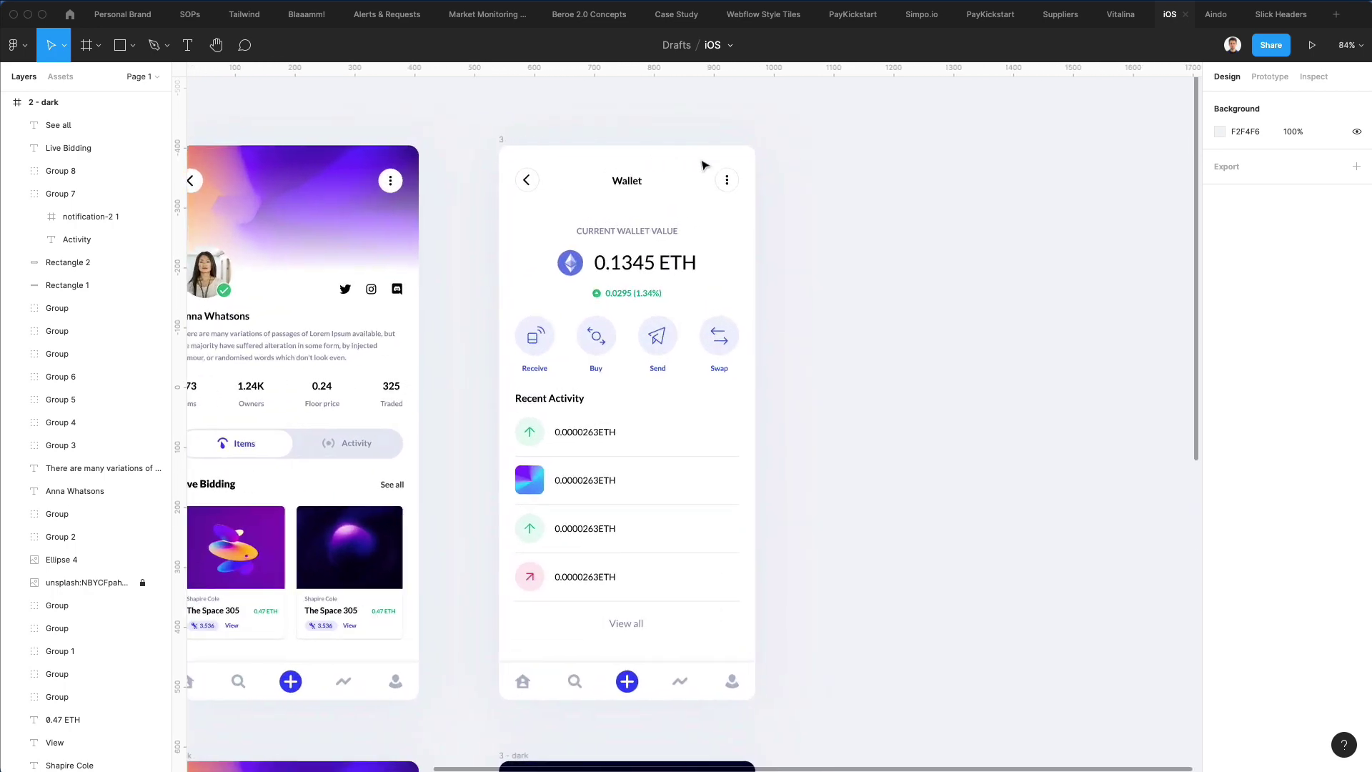
click(490, 148)
drag(517, 174, 869, 200)
scroll(922, 208, right, 6)
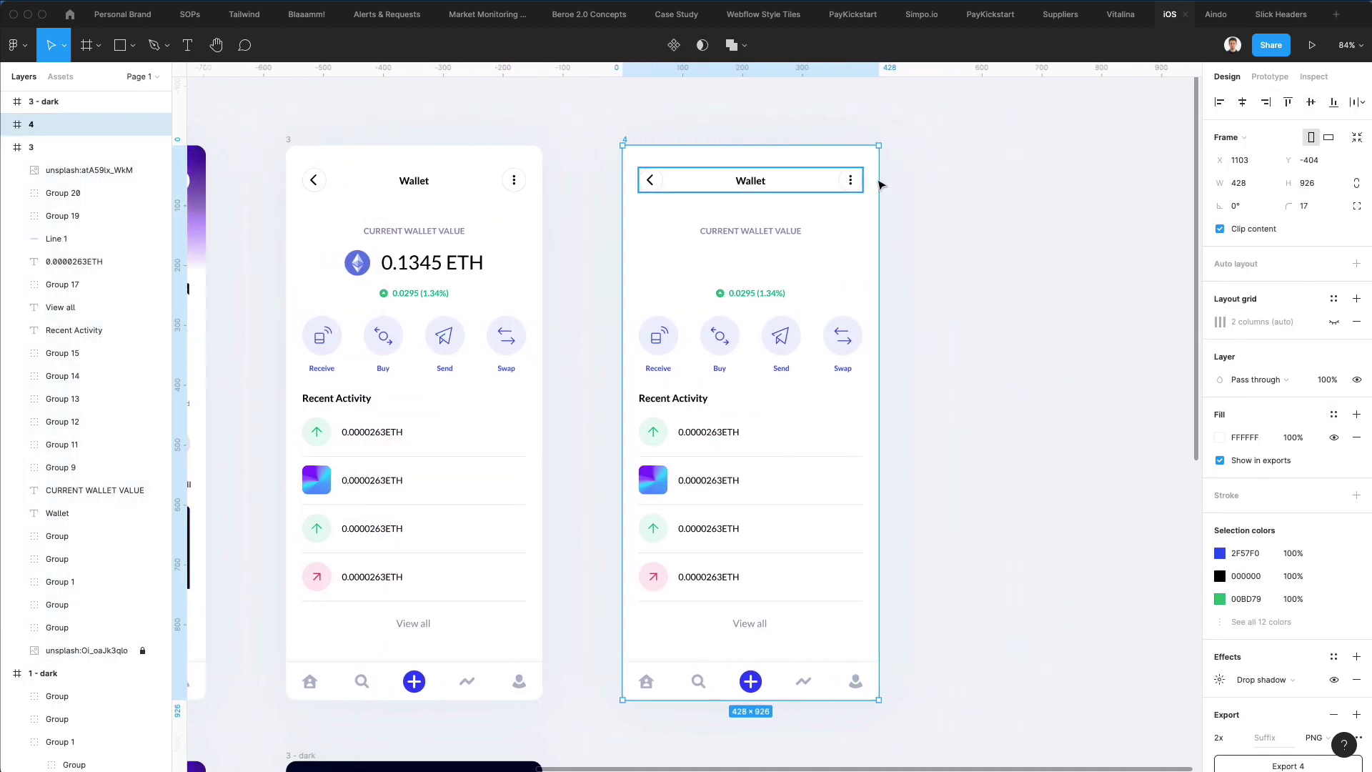
click(975, 221)
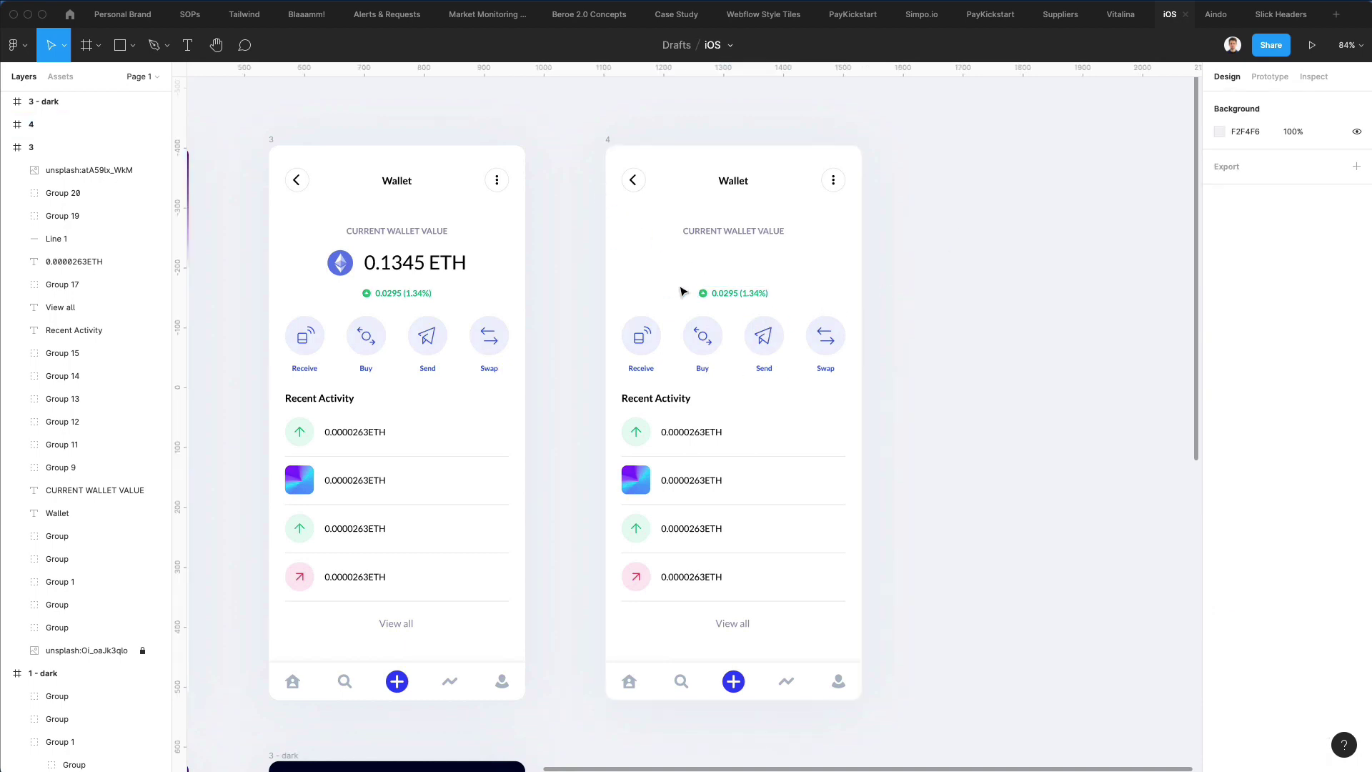
Step: Delete the wallet content and the header from frame 4, keeping only the bottom navigation bar
drag(607, 203, 875, 631)
key(Delete)
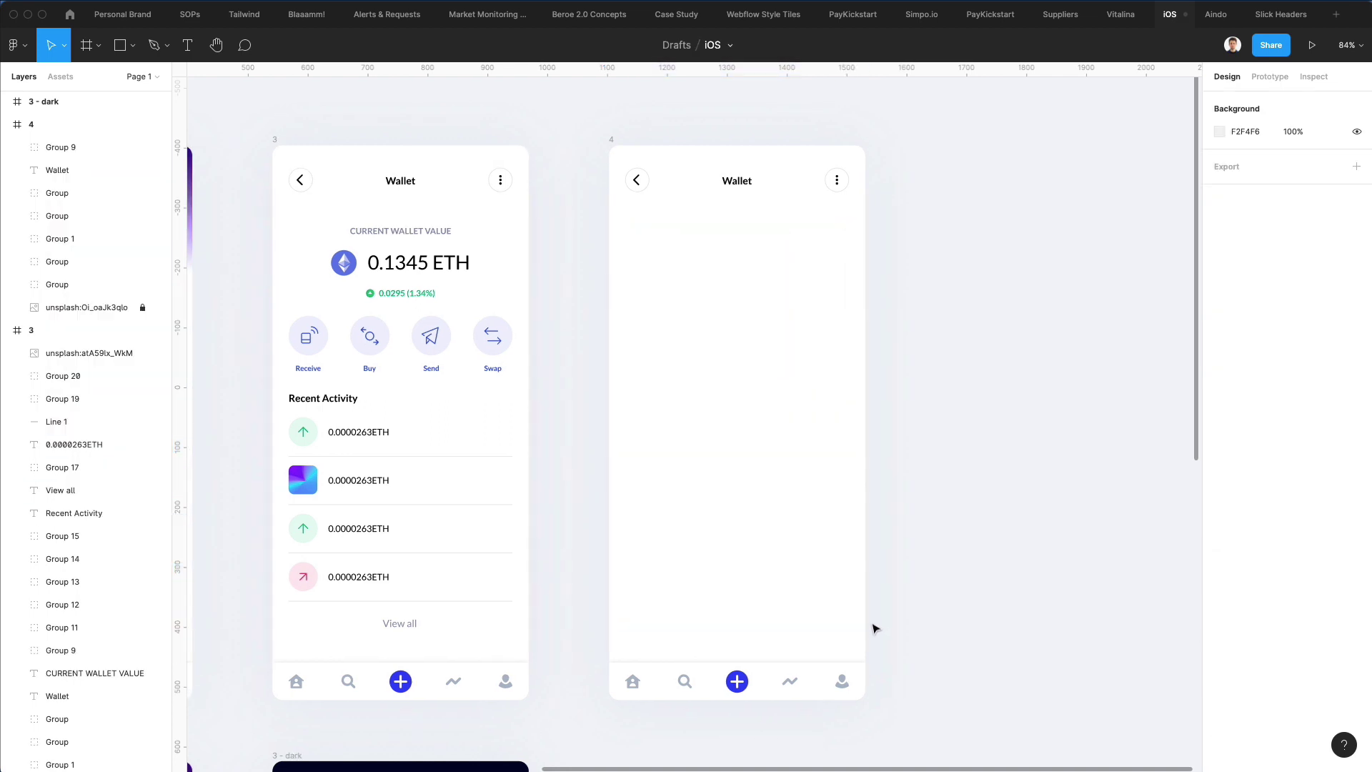
scroll(750, 264, up, 3)
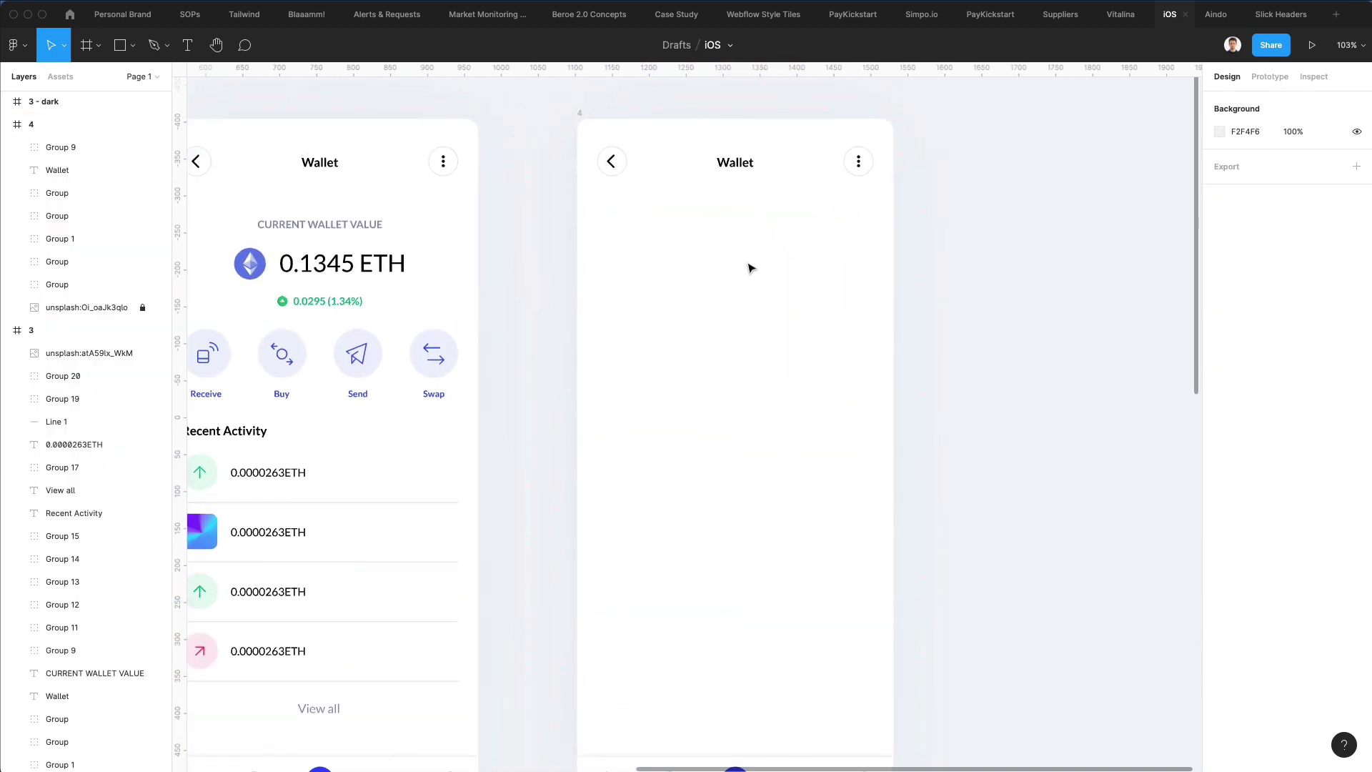
scroll(720, 229, down, 1)
scroll(720, 228, up, 1)
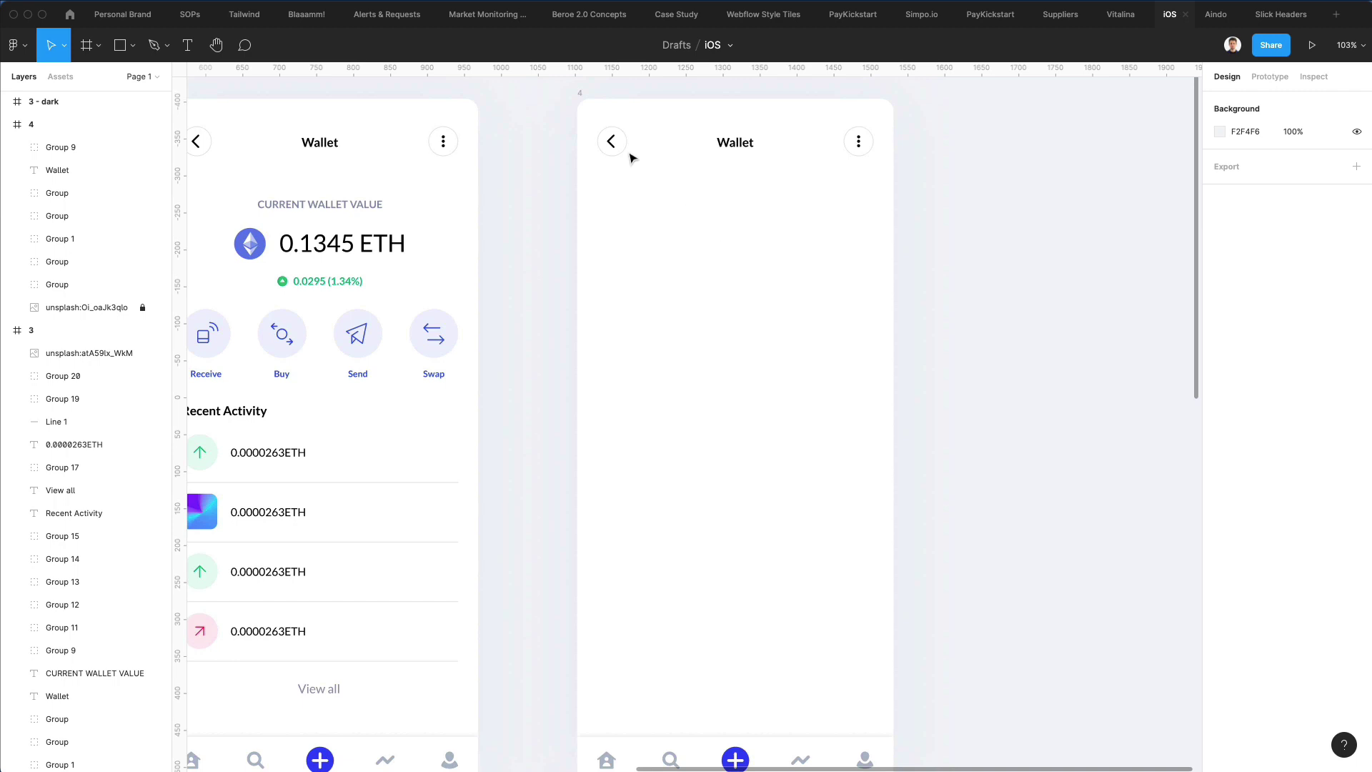
drag(579, 130, 971, 178)
key(Delete)
Step: Draw a rectangle from frame 4's top-left corner and extend it to cover the whole frame, 428 × 926
key(r)
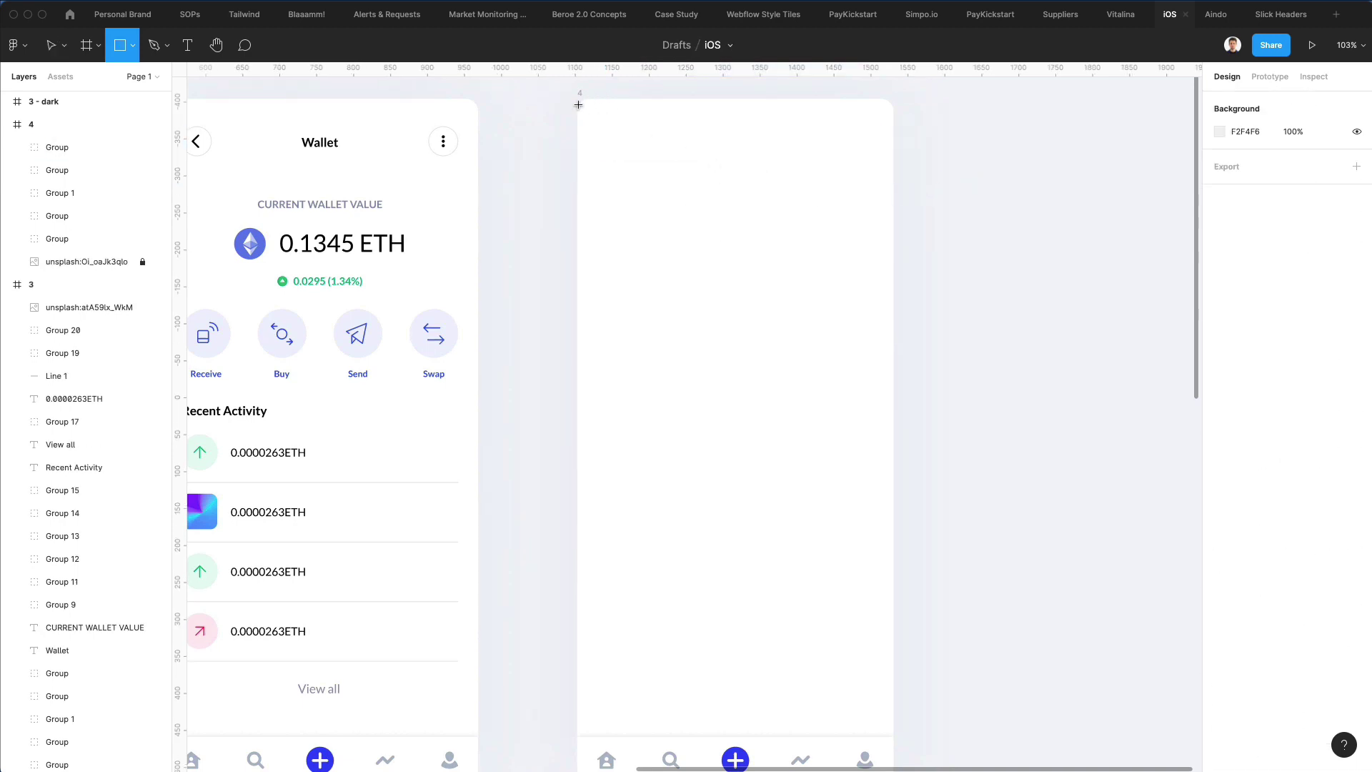
drag(579, 104, 895, 465)
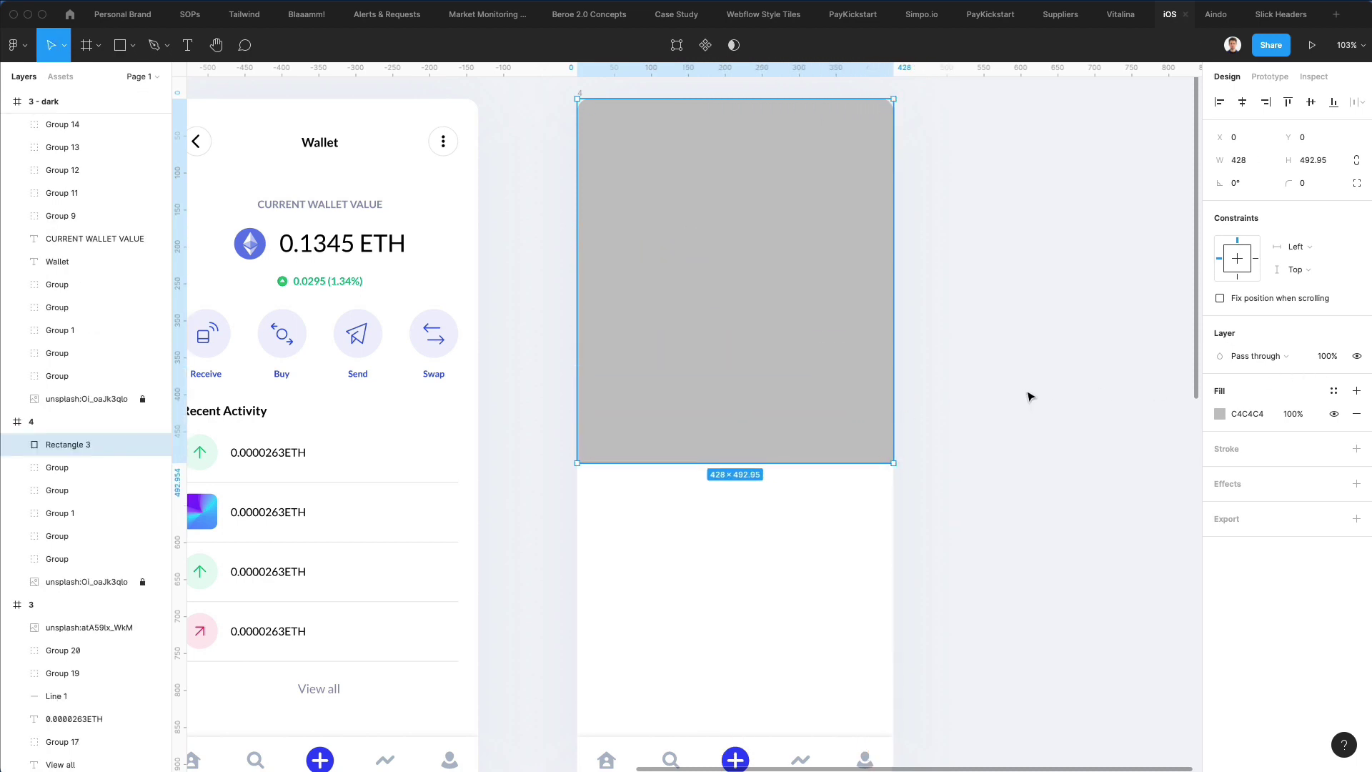
scroll(1029, 396, down, 2)
scroll(1027, 387, down, 2)
drag(798, 406, 791, 683)
scroll(819, 632, up, 2)
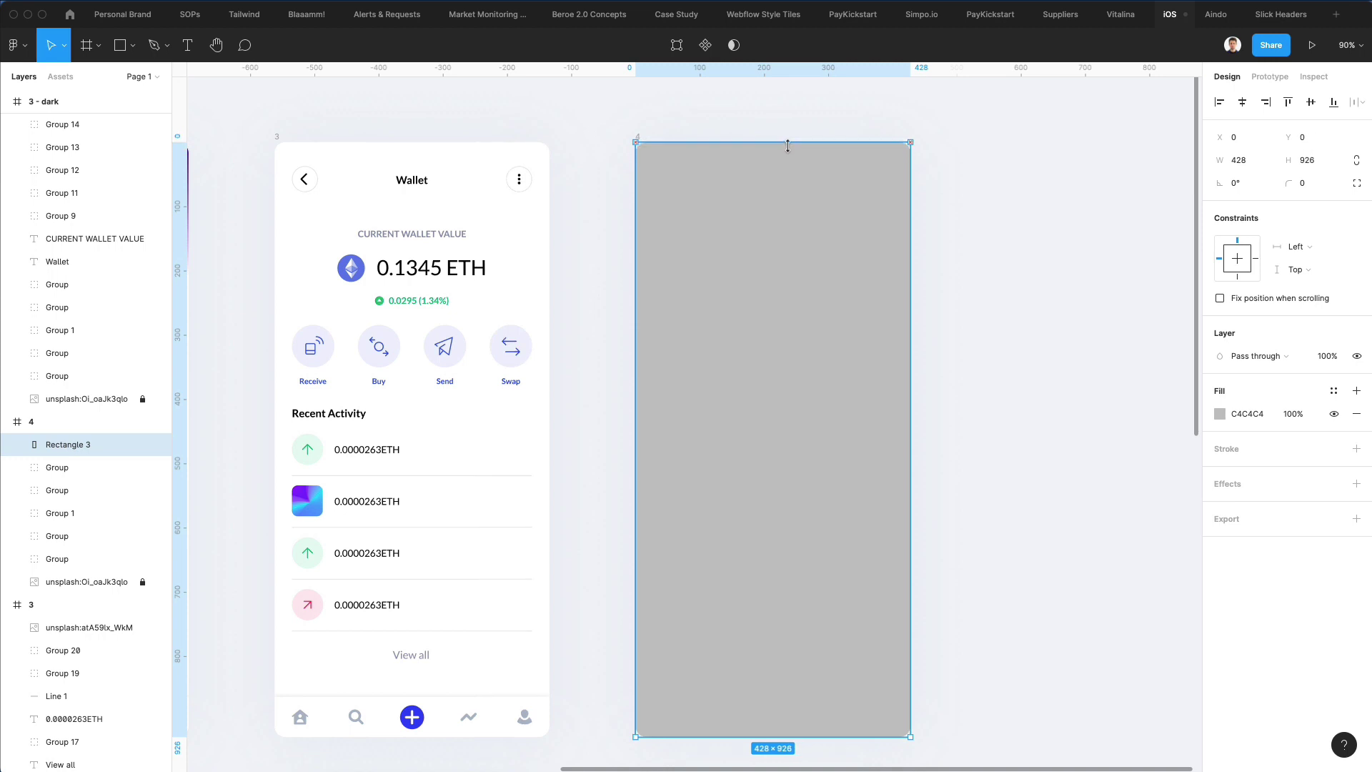
Step: Halve the rectangle's height to 463
click(1315, 162)
text(/2)
key(Return)
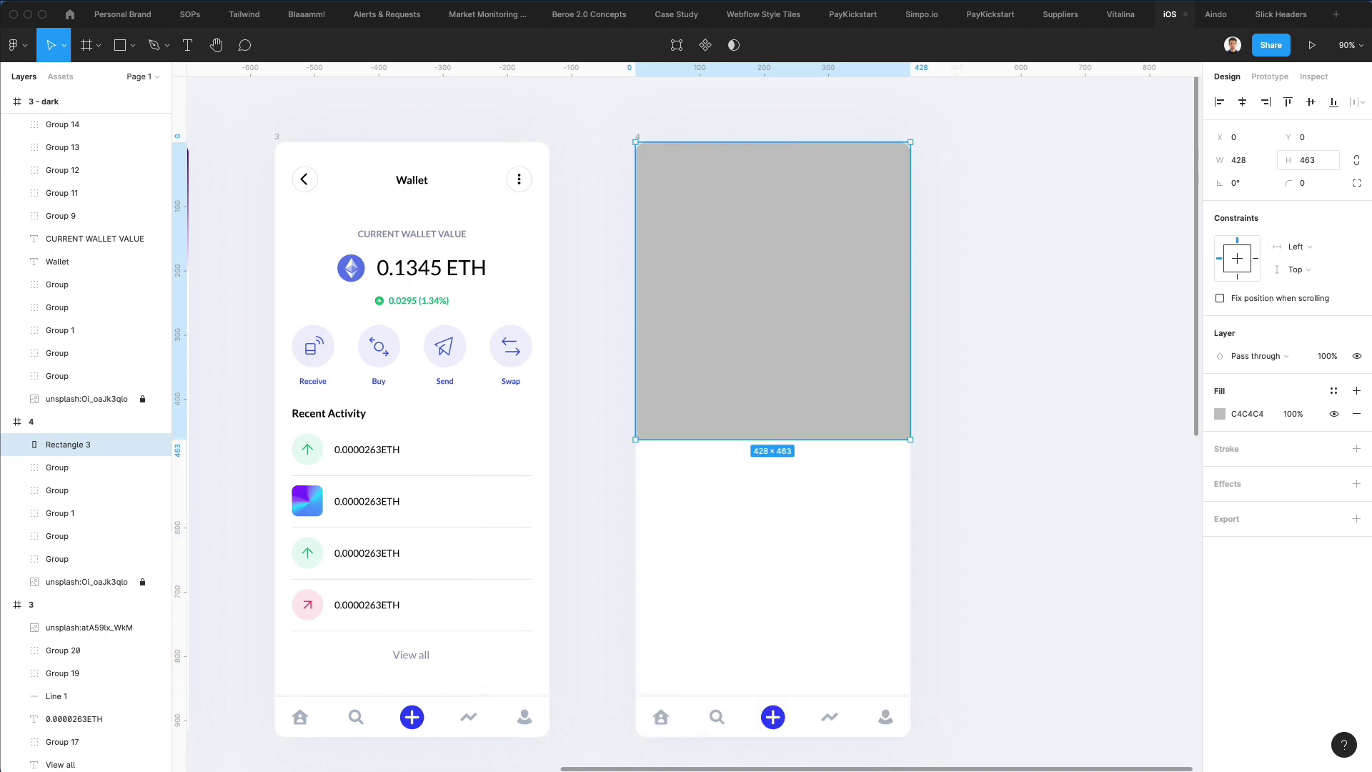
Step: Change the rectangle's fill to a linear gradient and swap its stops so the transparent one is at the top
click(1219, 414)
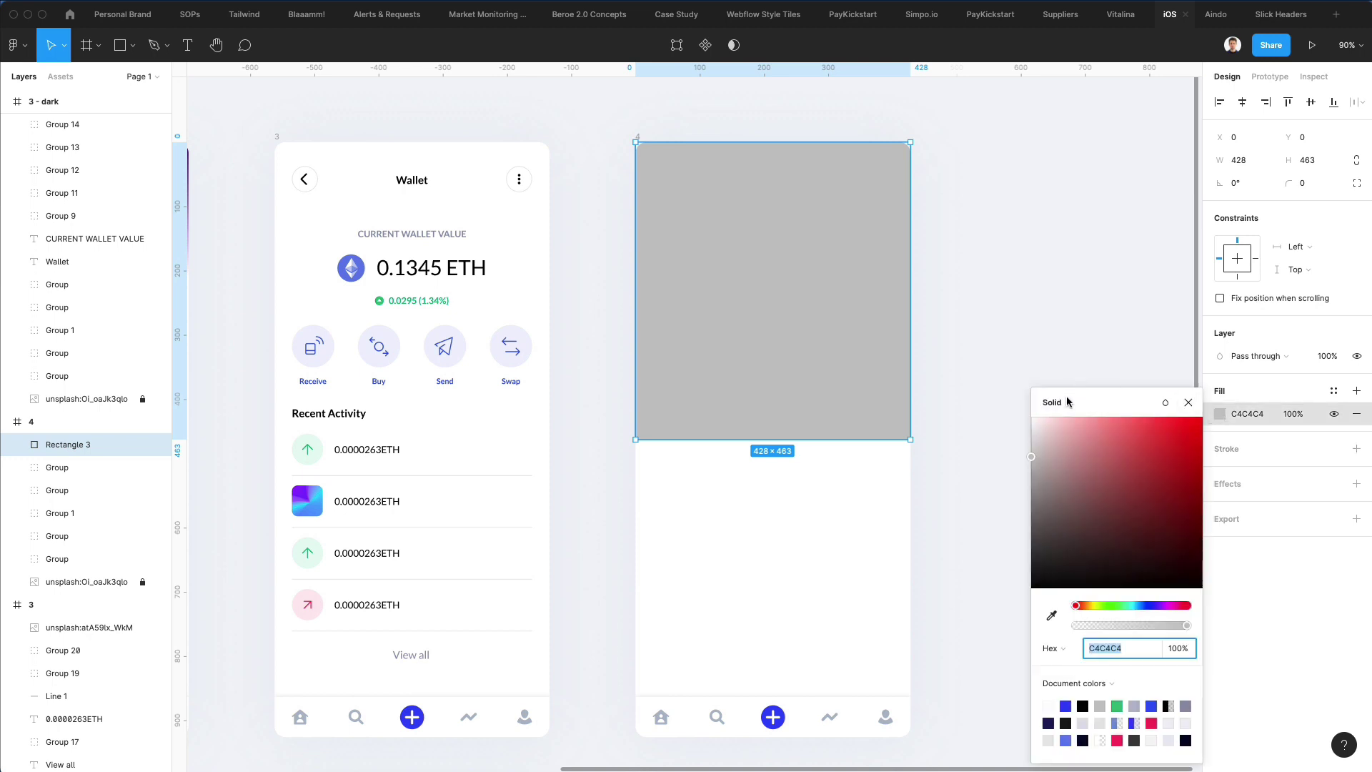
click(1065, 402)
click(1072, 419)
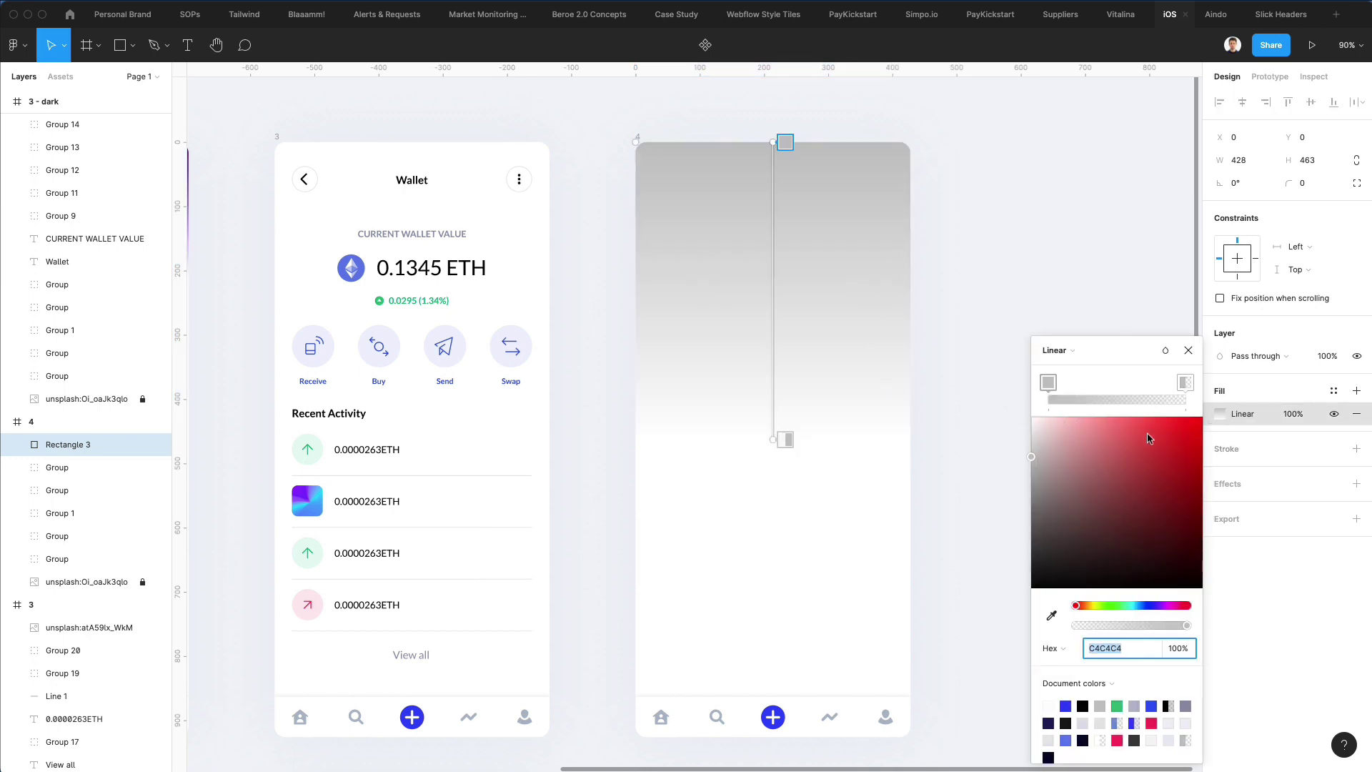
mouse_move(1180, 388)
mouse_down()
mouse_move(1070, 386)
mouse_move(1180, 392)
mouse_up()
drag(1070, 386, 1048, 386)
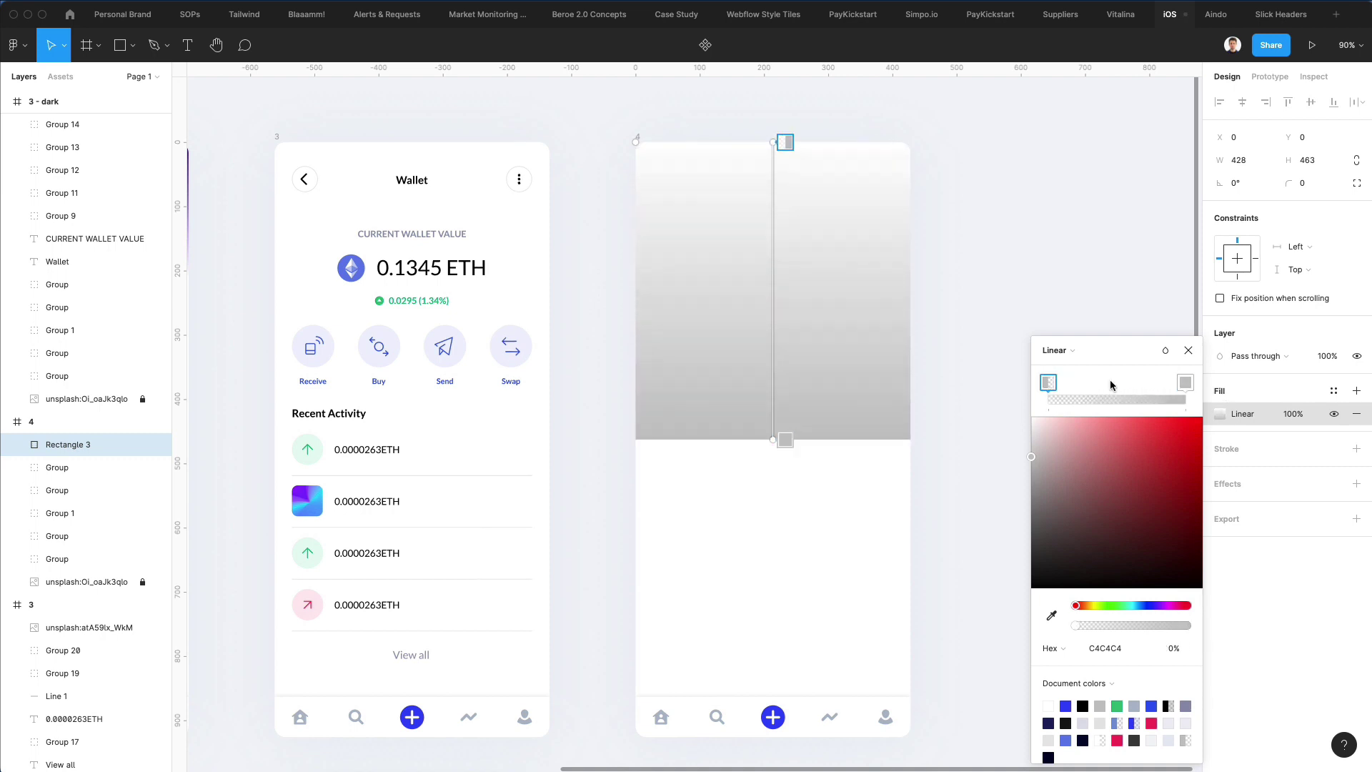
Step: Set the gradient's lower stop to EFF2FD by sampling the circle behind the Receive icon
click(1185, 384)
click(1050, 614)
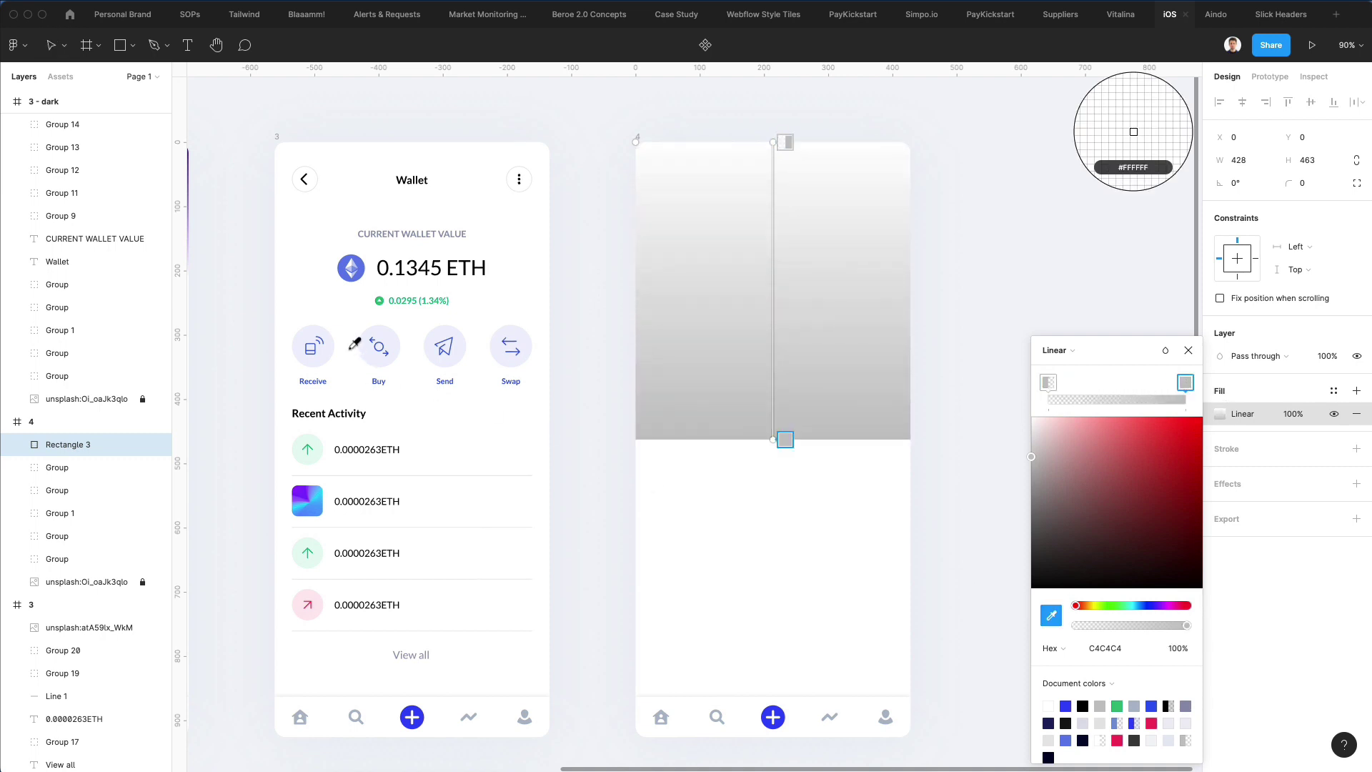
click(320, 334)
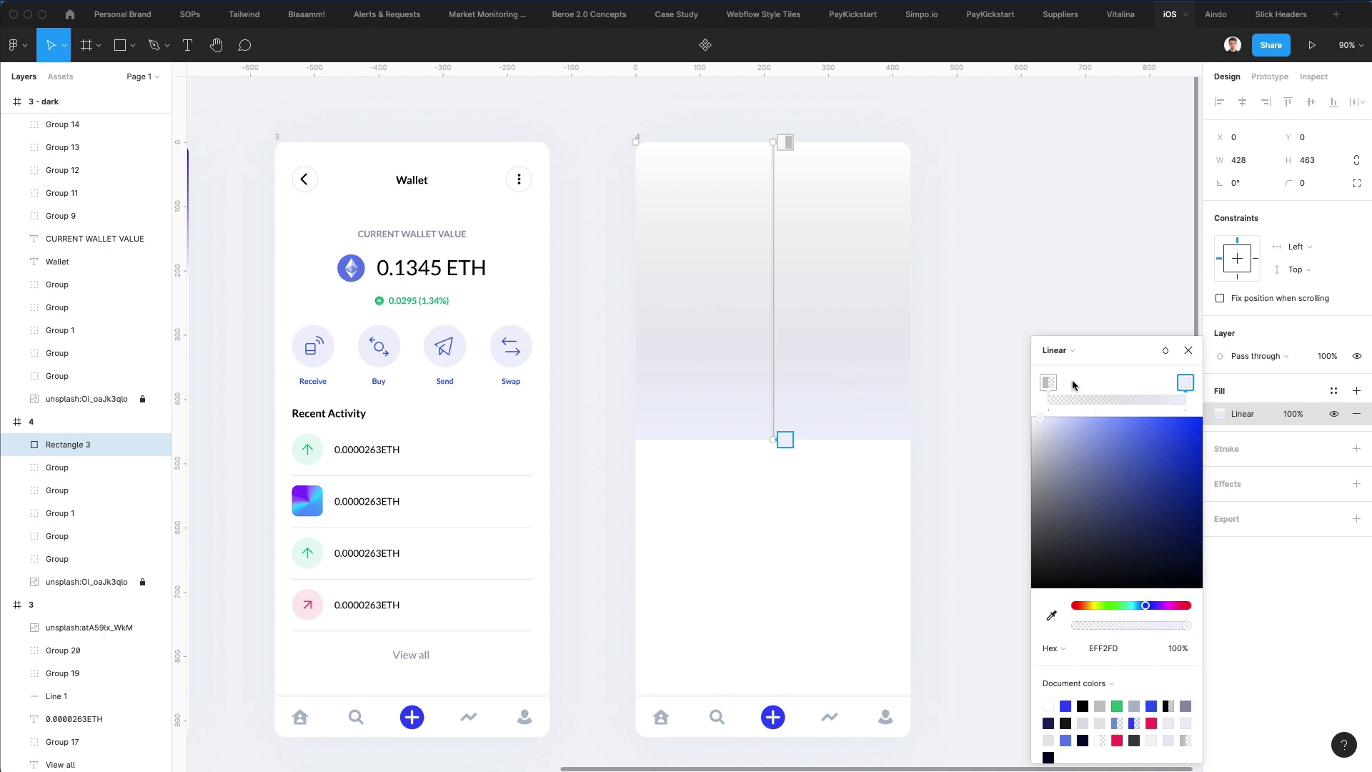
Step: Set the gradient's upper stop to near-white FDFDFF at 100% opacity and close the color picker
click(1049, 384)
drag(1060, 421, 995, 398)
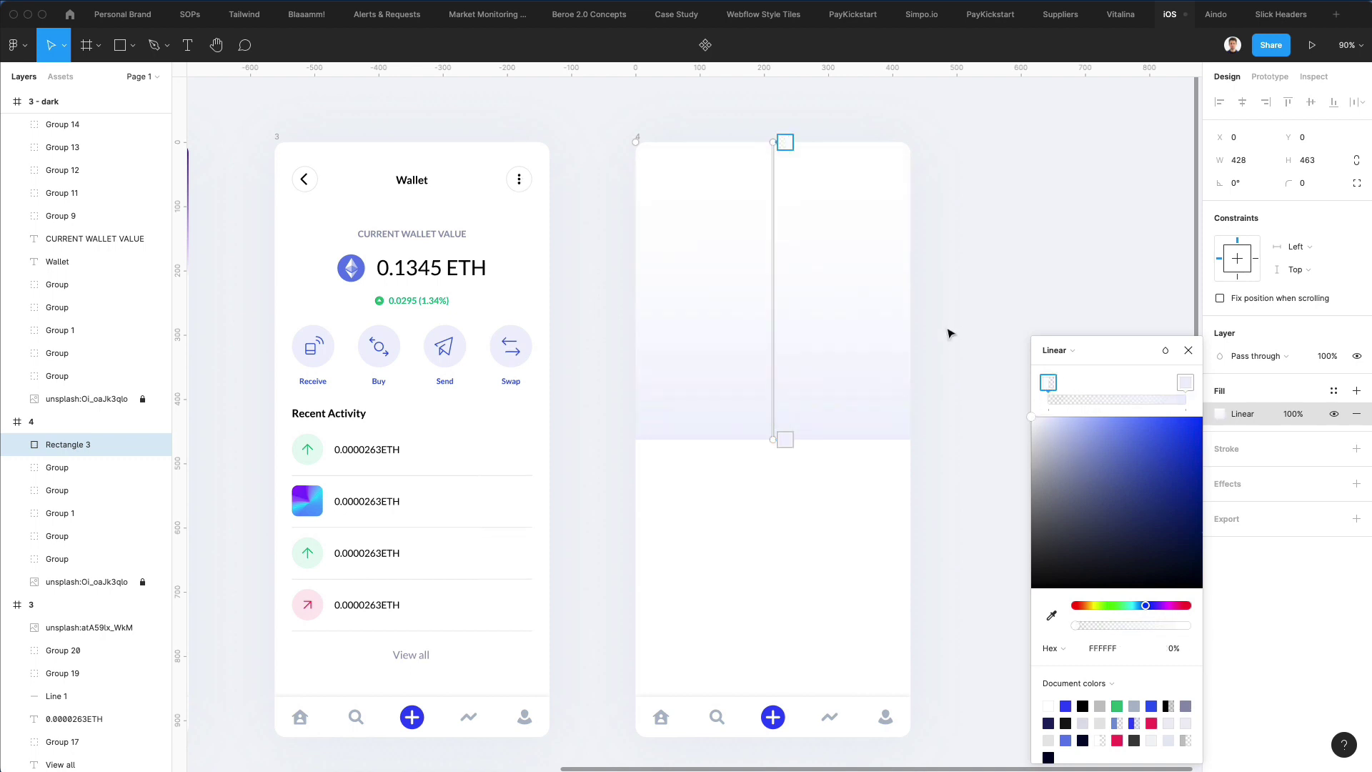
key(i)
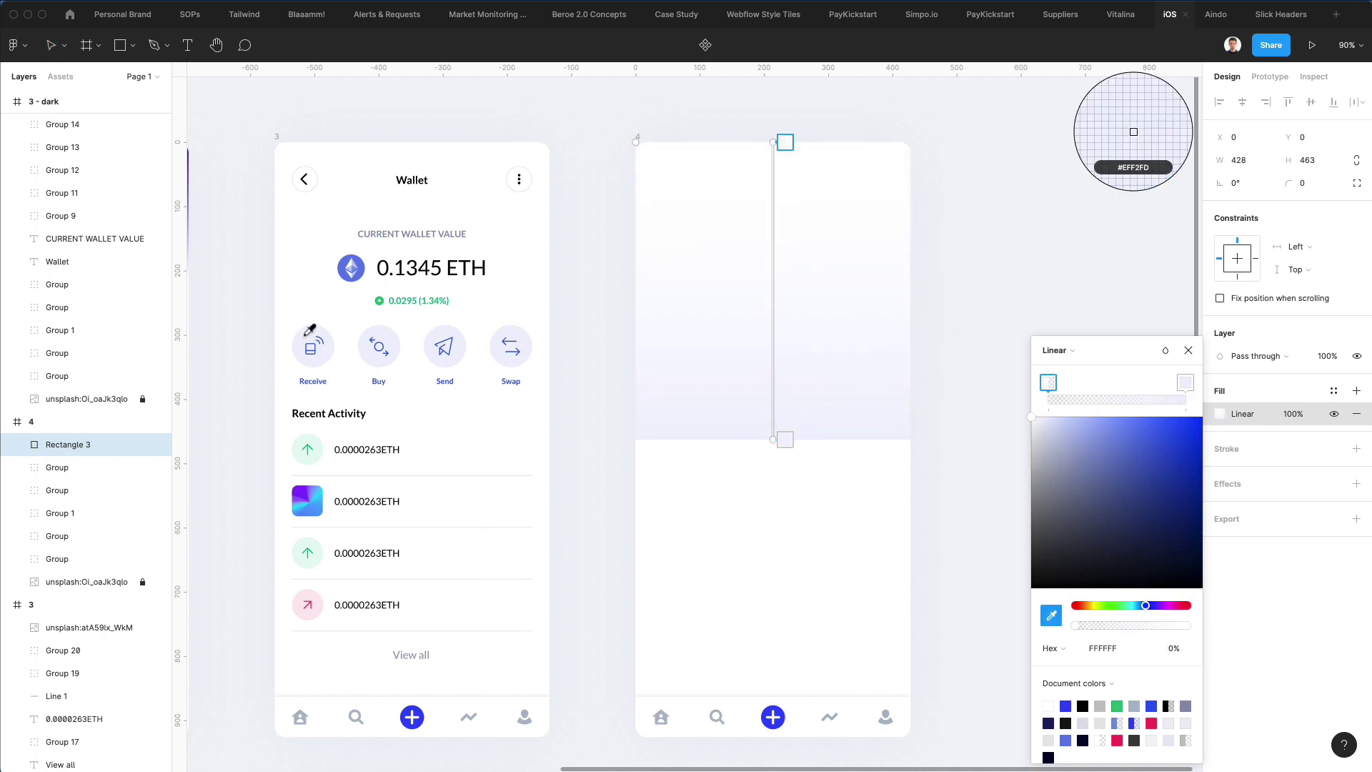
click(685, 347)
drag(1039, 417, 1030, 416)
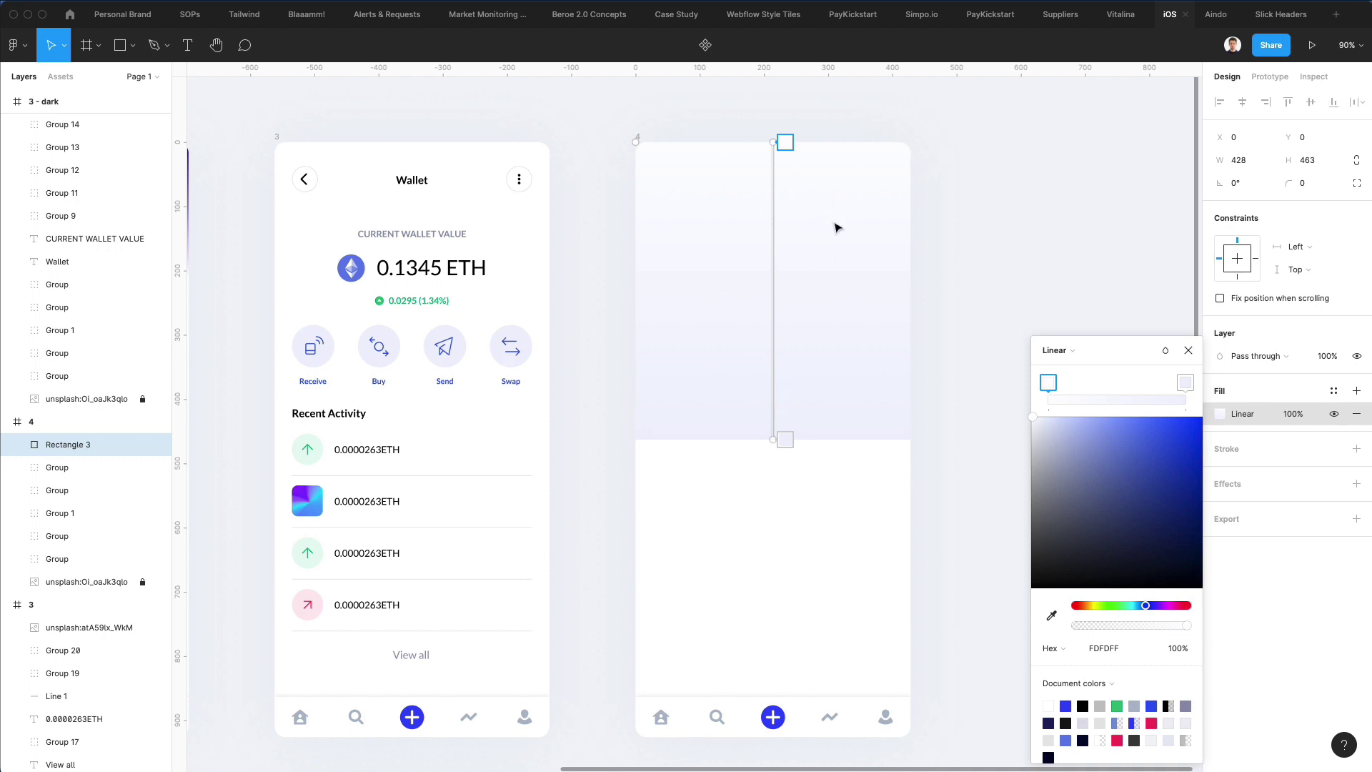
key(Escape)
click(967, 270)
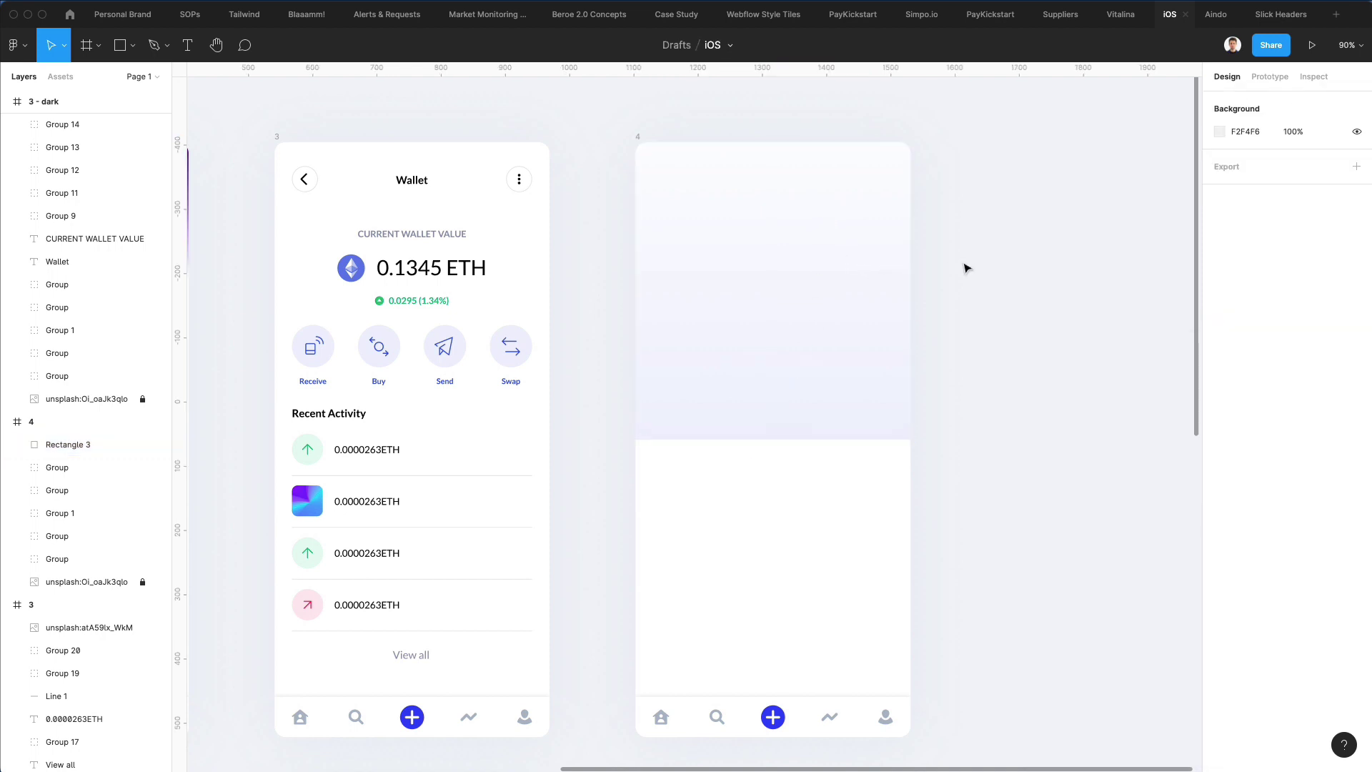
click(819, 387)
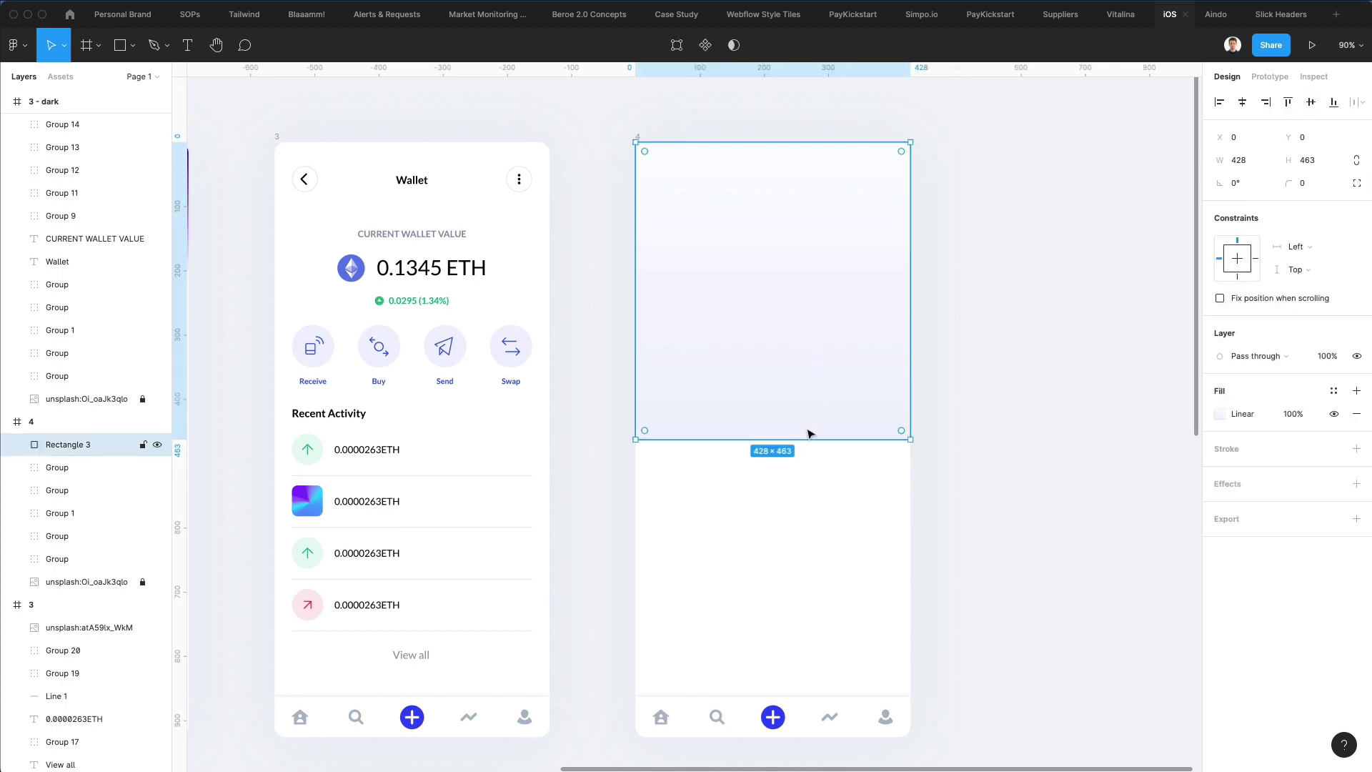
drag(806, 440, 804, 449)
key(Escape)
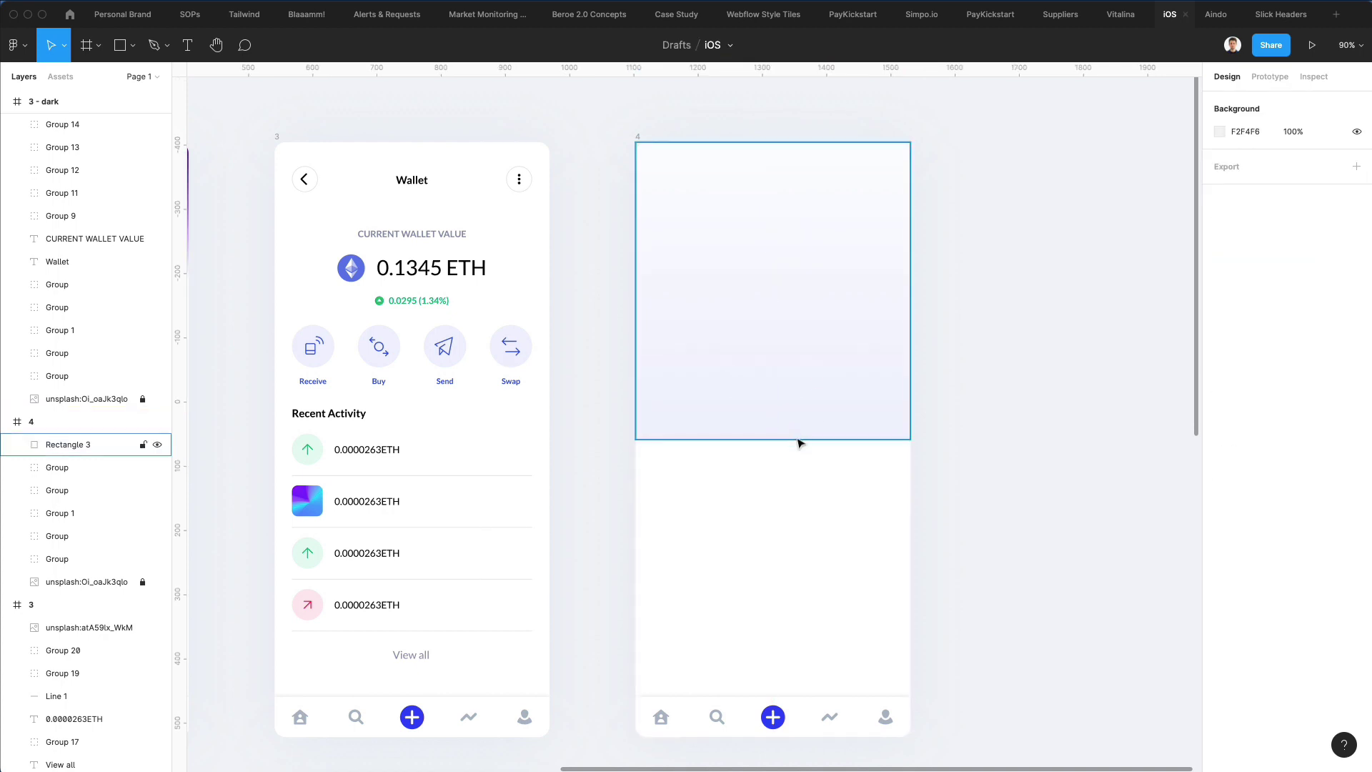
click(801, 442)
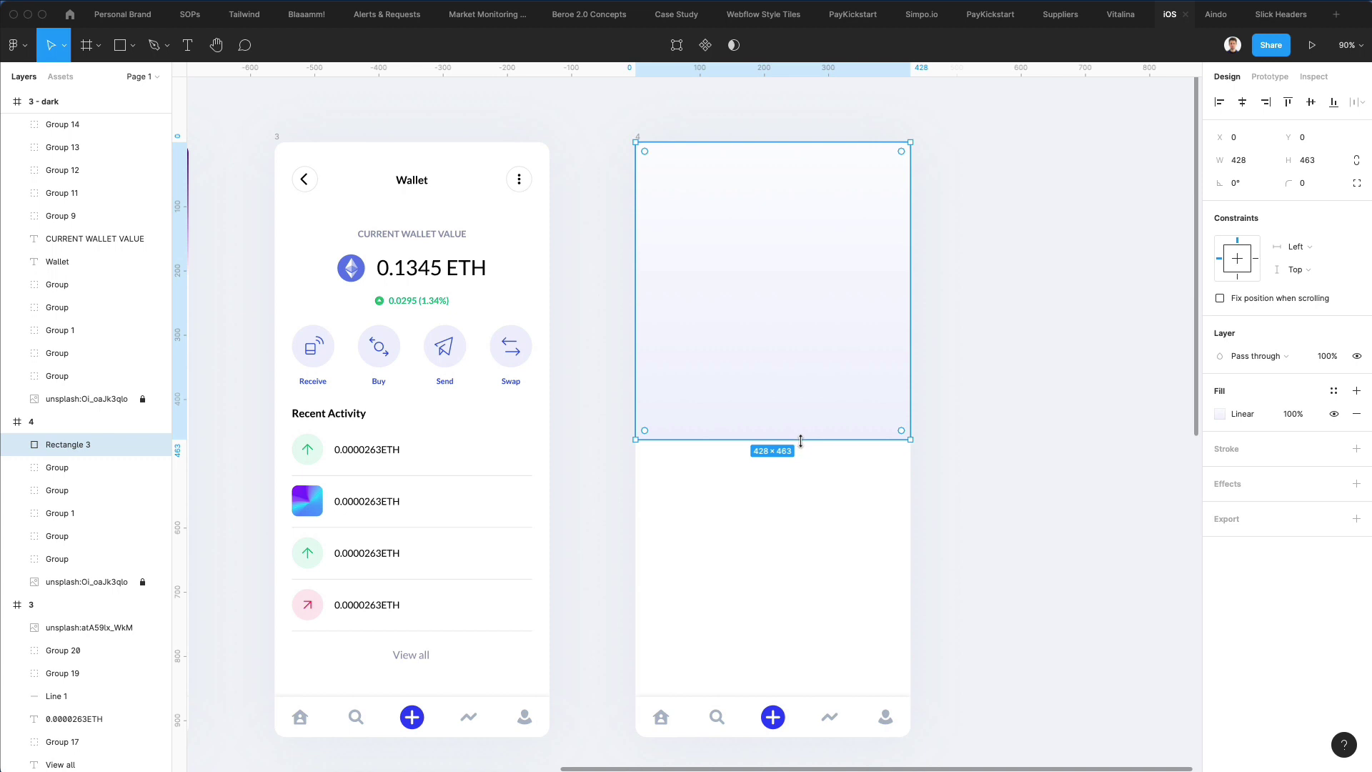
click(1028, 456)
Step: Add a white rectangle about 267 × 289, centered horizontally and resting on the gradient area's lower edge
click(836, 395)
key(super+v)
drag(863, 146, 842, 202)
drag(795, 298, 795, 334)
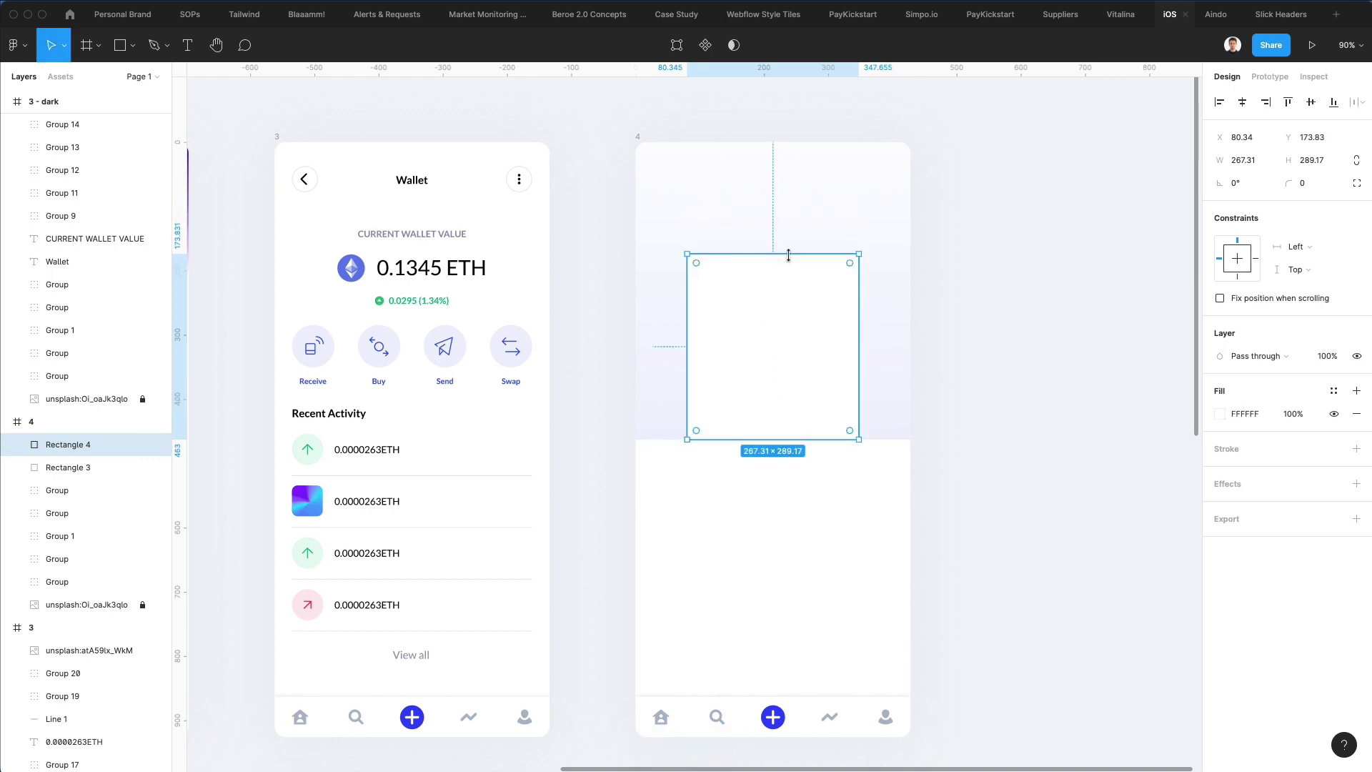
Step: Make the white rectangle taller and narrower, about 250 × 329, keeping it centered on the gradient area's lower edge
mouse_move(787, 253)
mouse_down()
mouse_move(787, 198)
mouse_move(787, 236)
mouse_up()
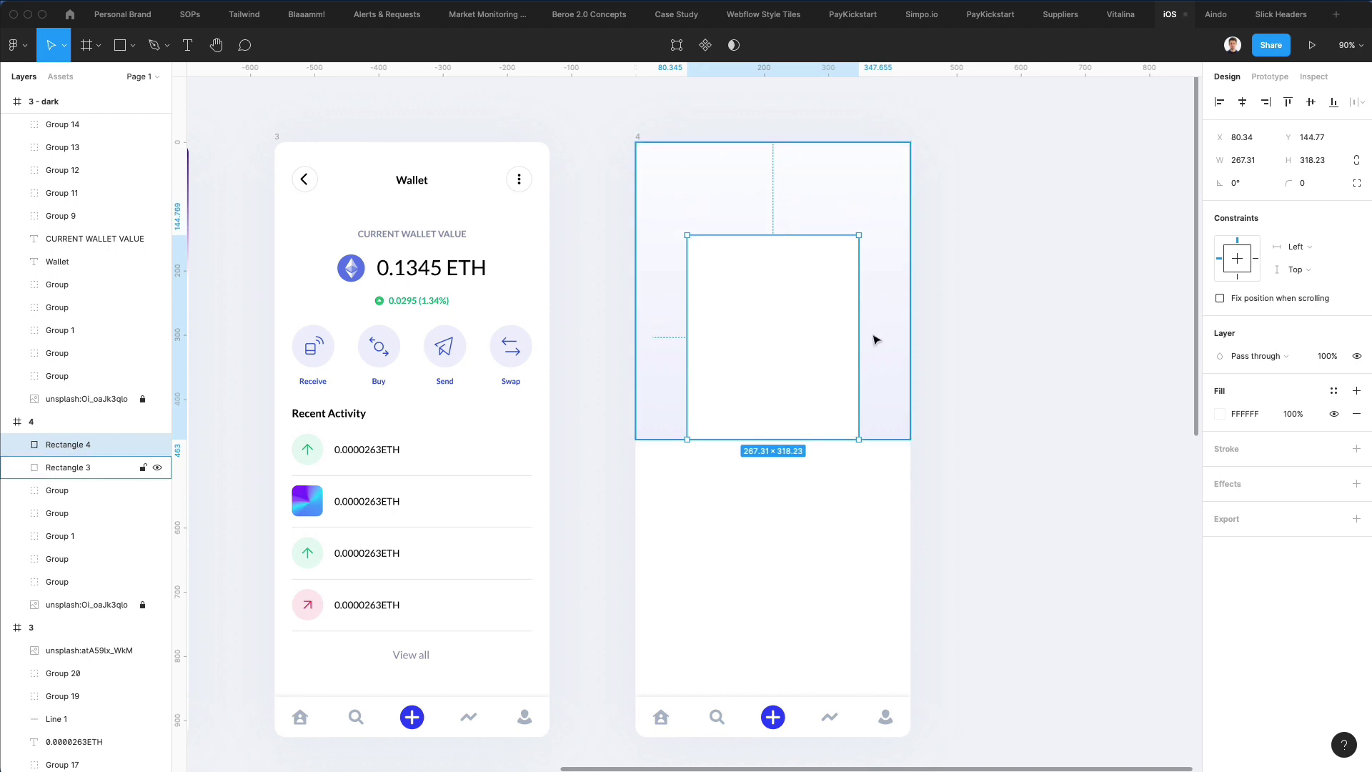
drag(858, 337, 853, 337)
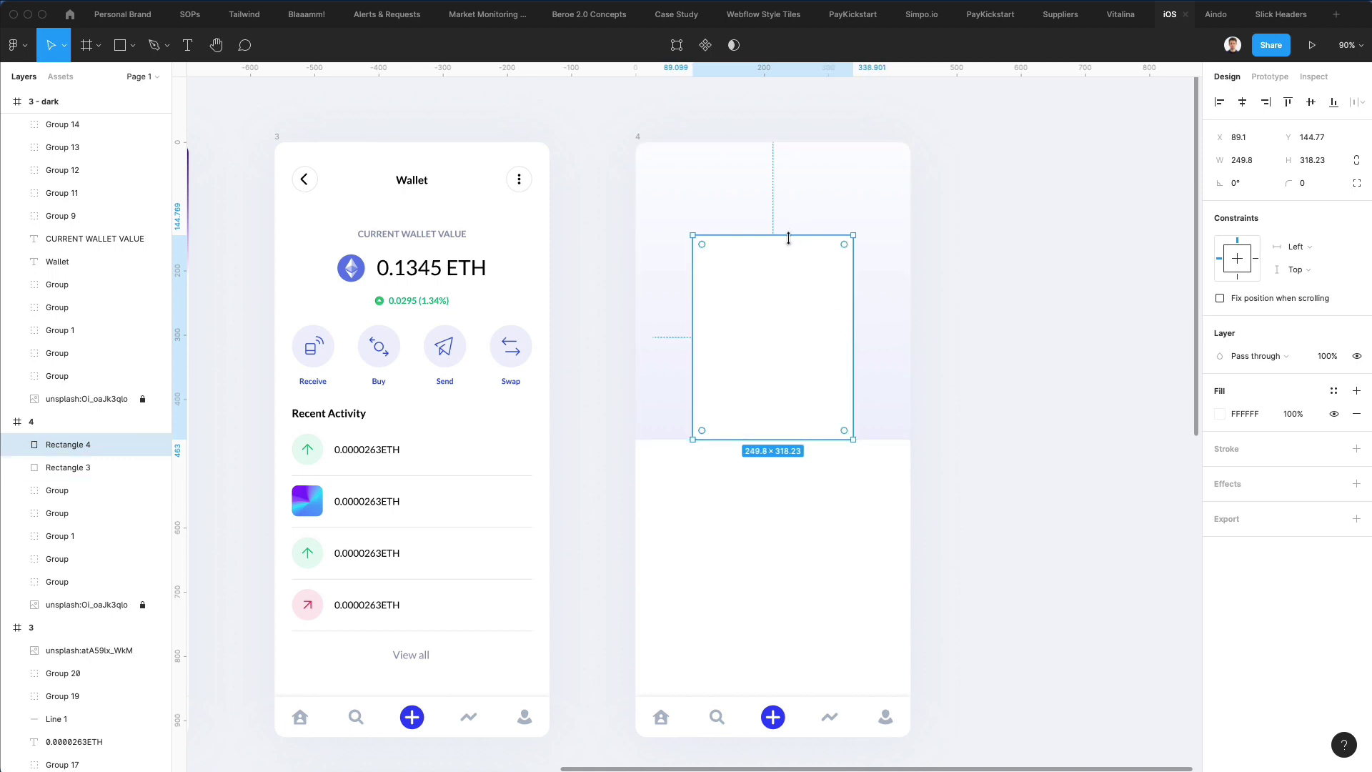
drag(789, 236, 790, 229)
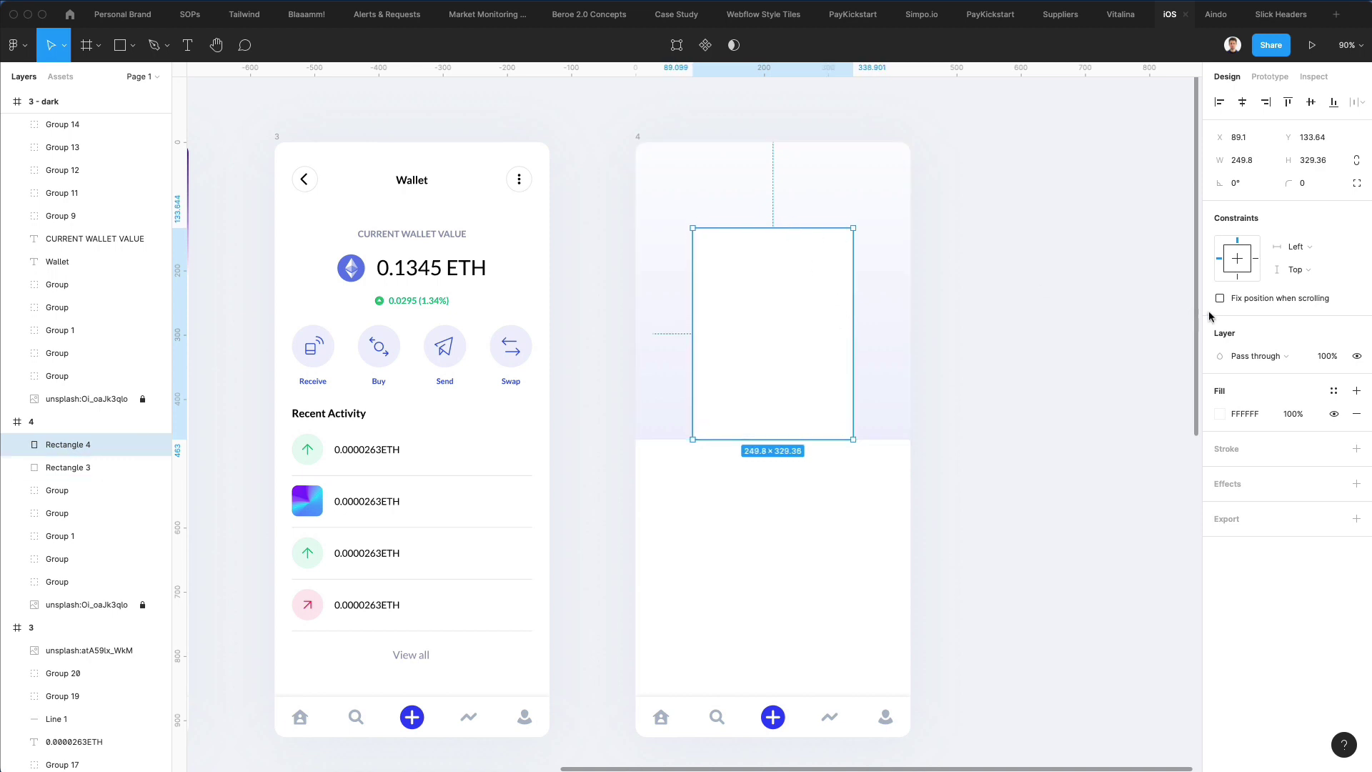
click(971, 321)
scroll(827, 255, left, 1)
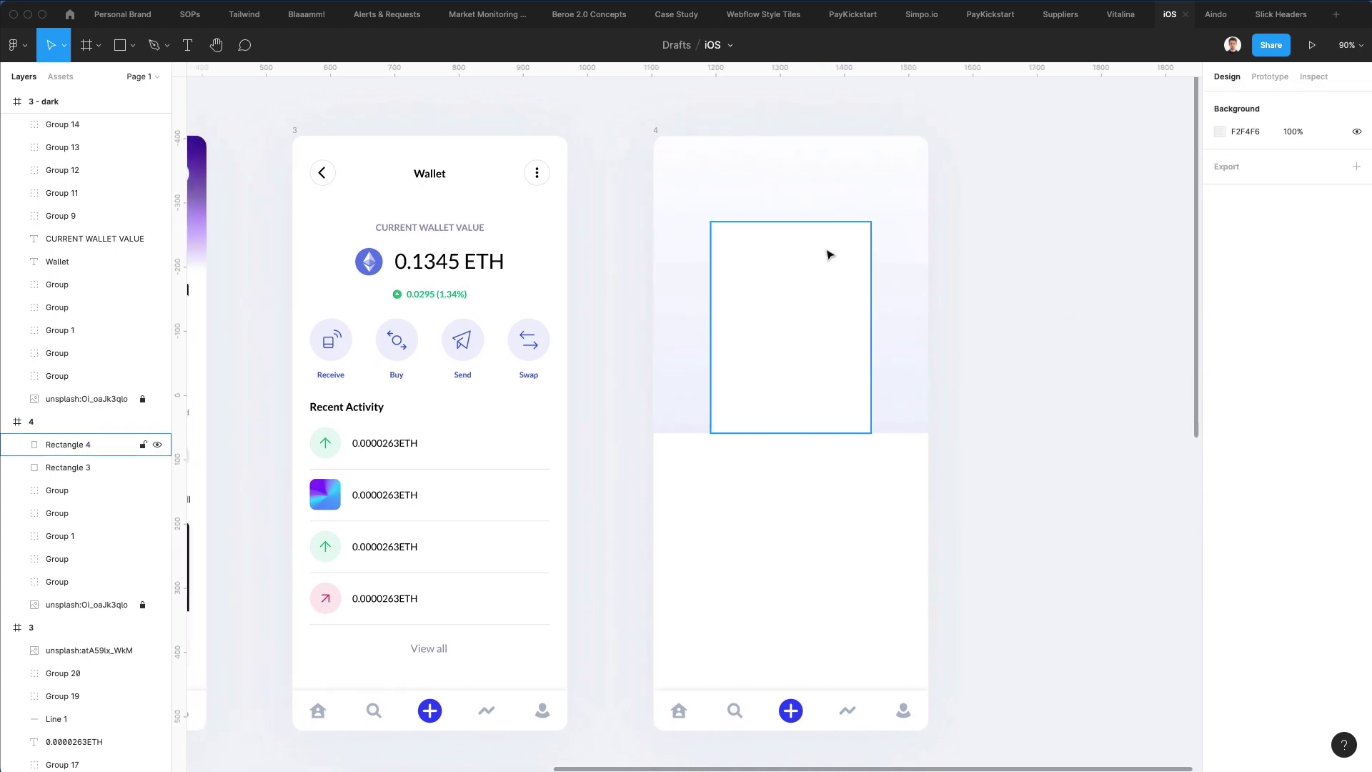
Step: Round only the two upper corners of the white rectangle with a radius of 20
click(815, 297)
double_click(799, 257)
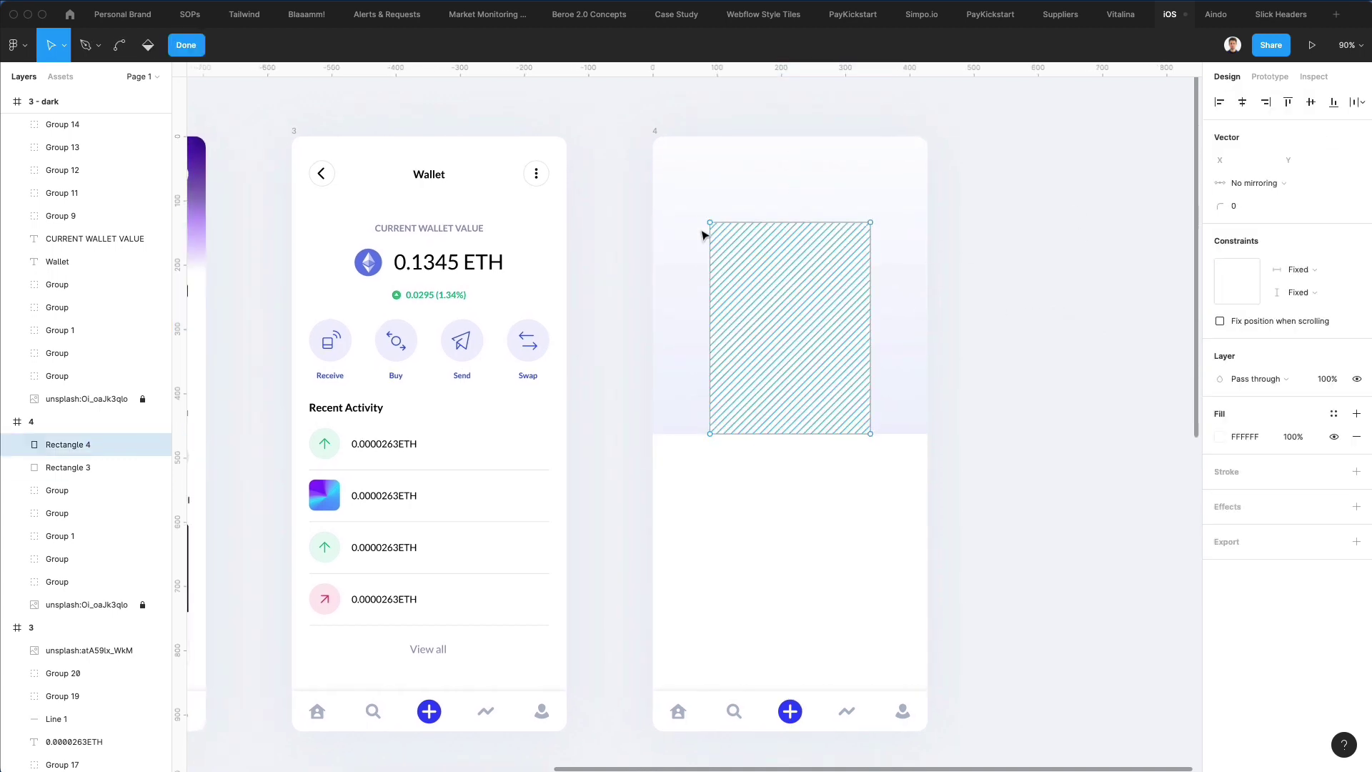
click(830, 223)
drag(1220, 206, 1246, 193)
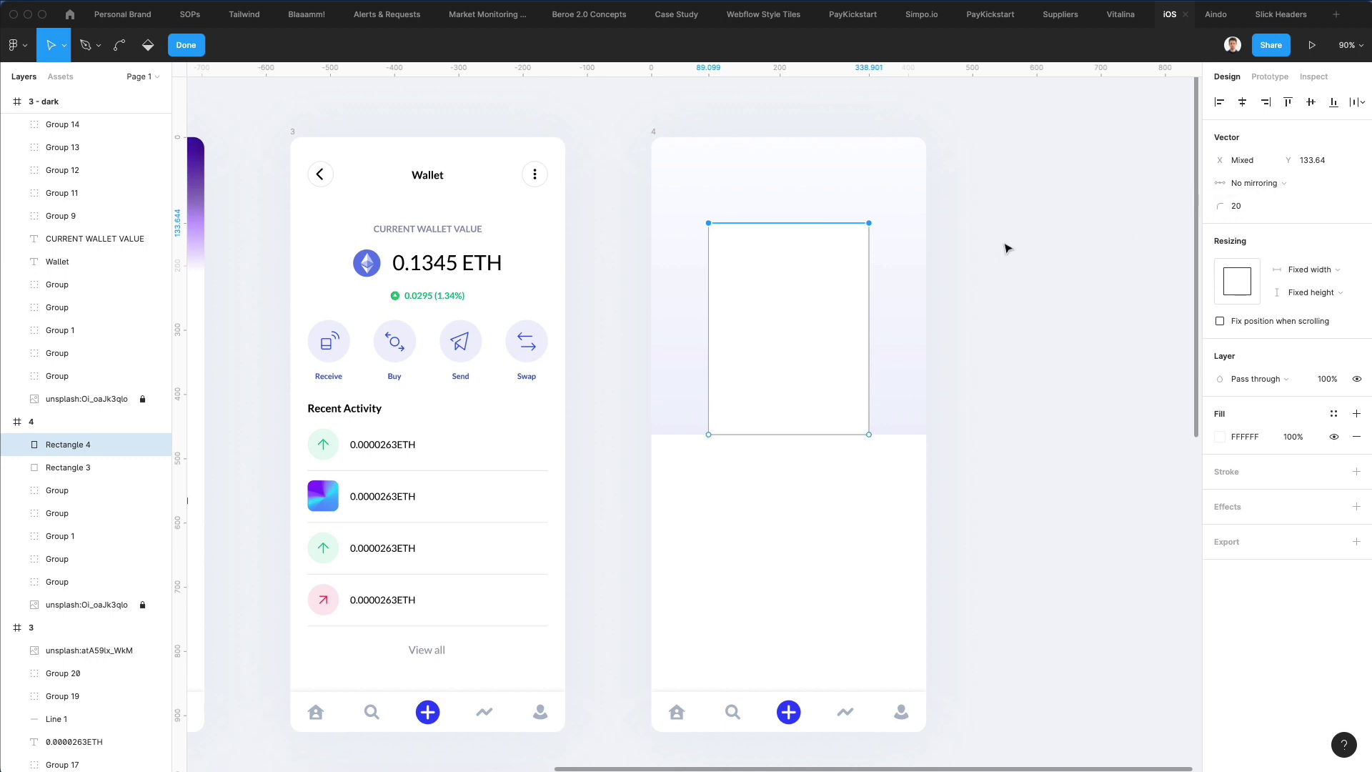
click(1038, 243)
key(Escape)
key(Escape)
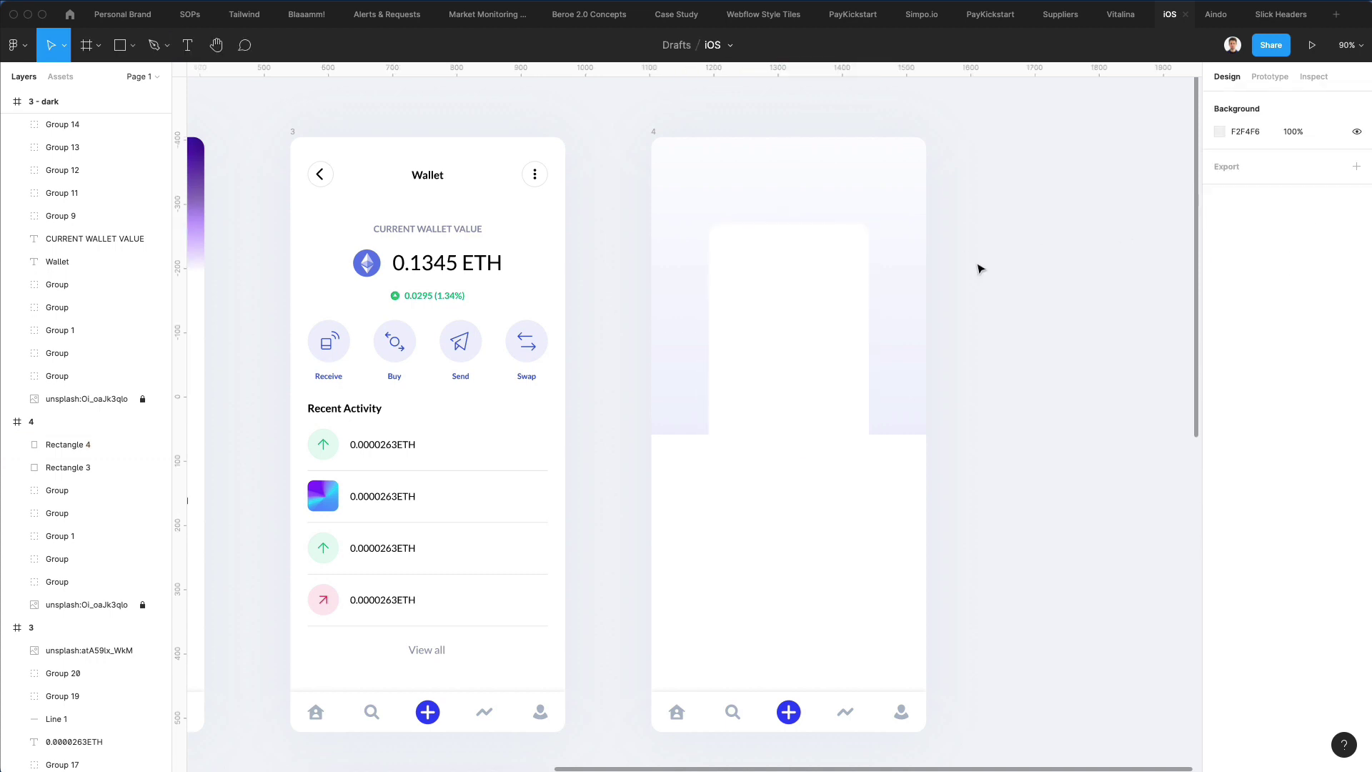
click(740, 262)
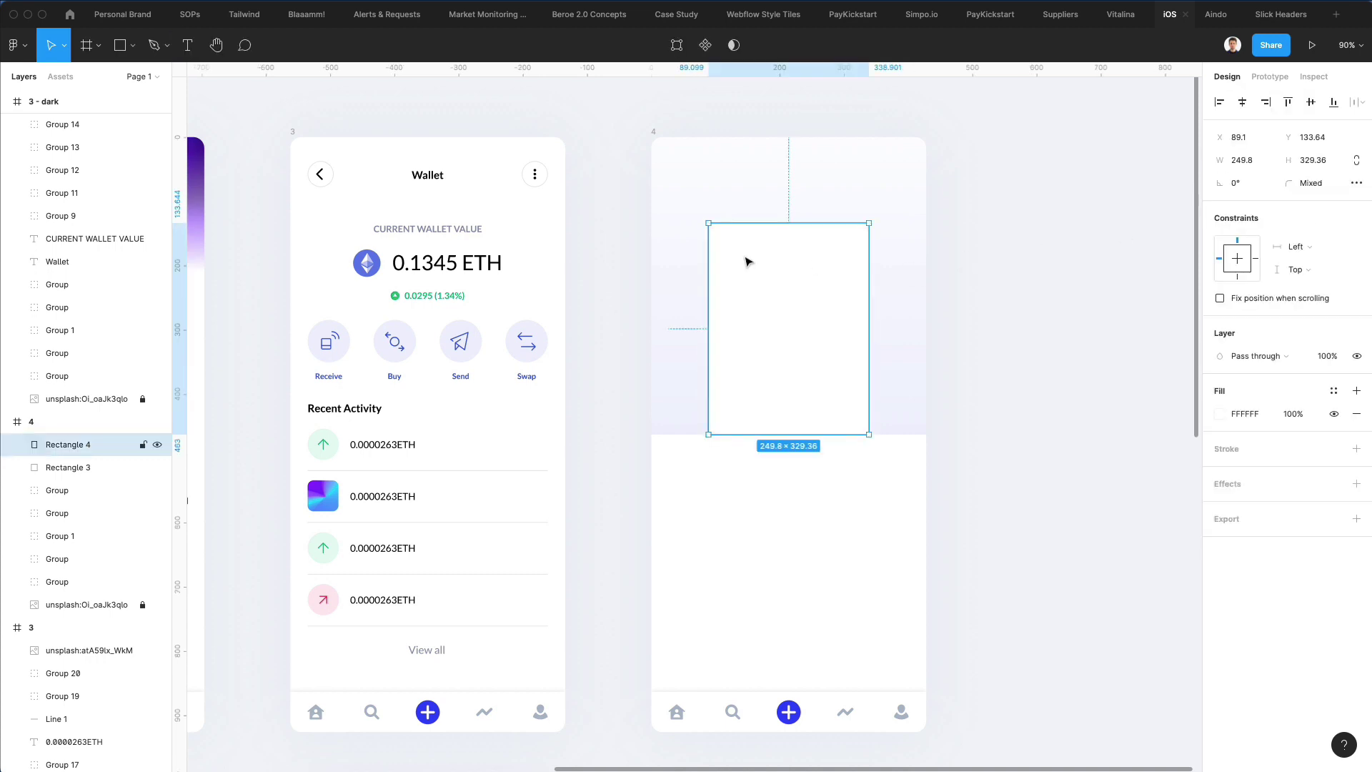
click(1038, 421)
click(803, 274)
Step: Deepen the gradient background's lower stop to a stronger pale blue-lavender and set its upper stop to F8F8FF
click(909, 309)
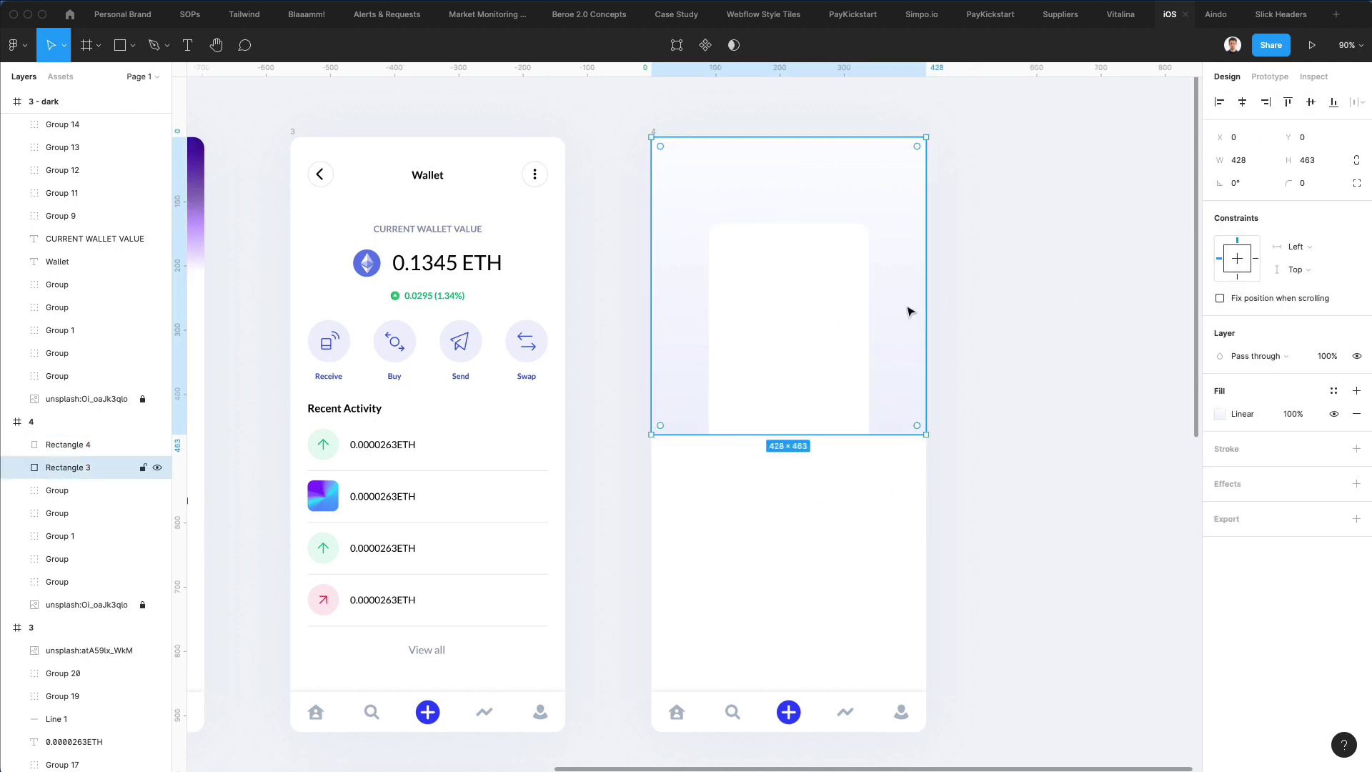
click(1219, 413)
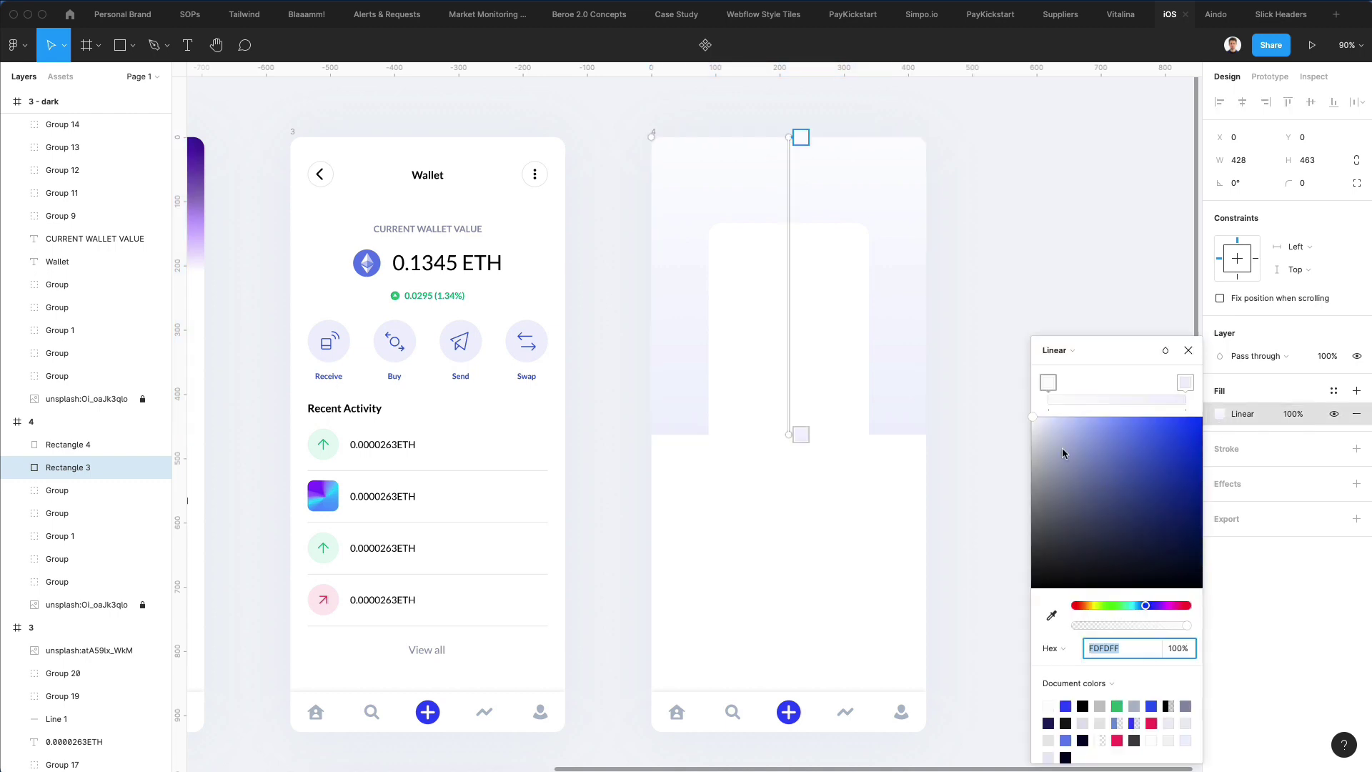
click(1184, 385)
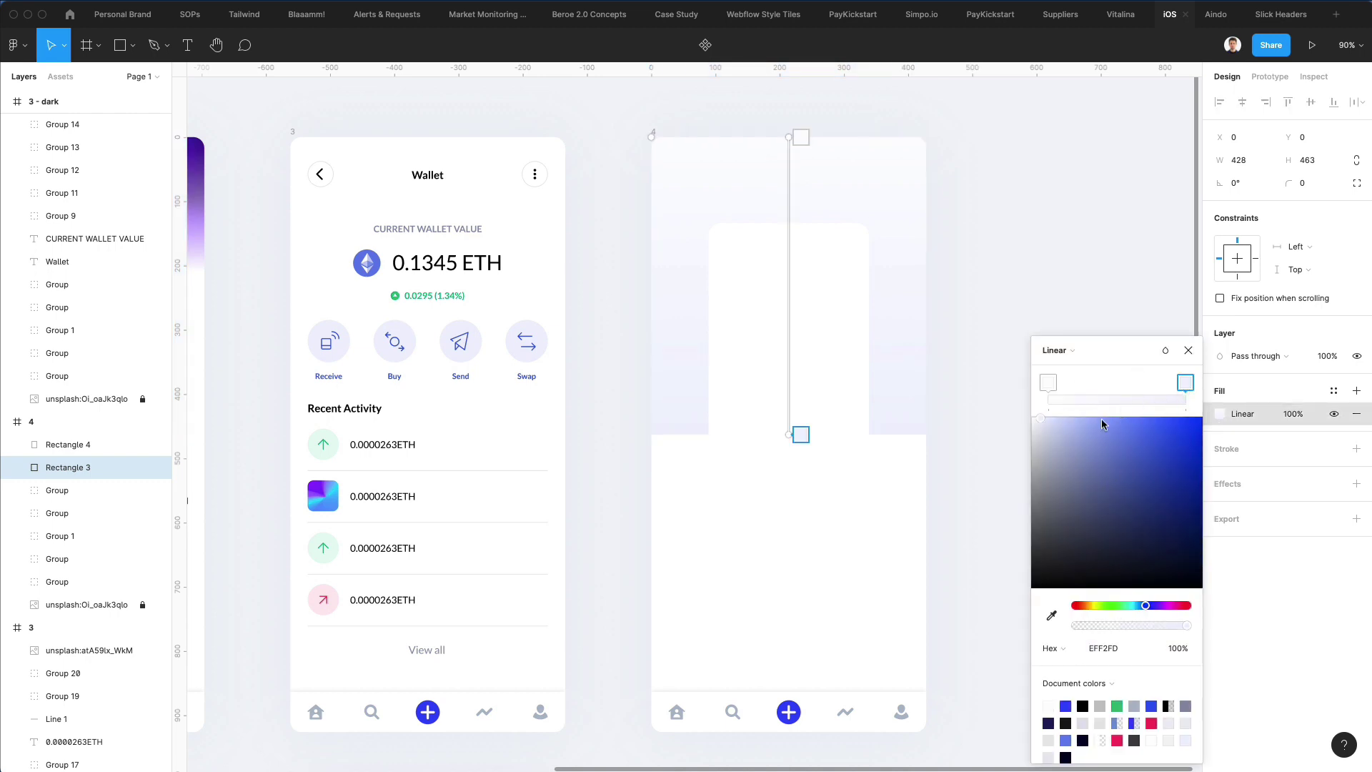
click(1045, 413)
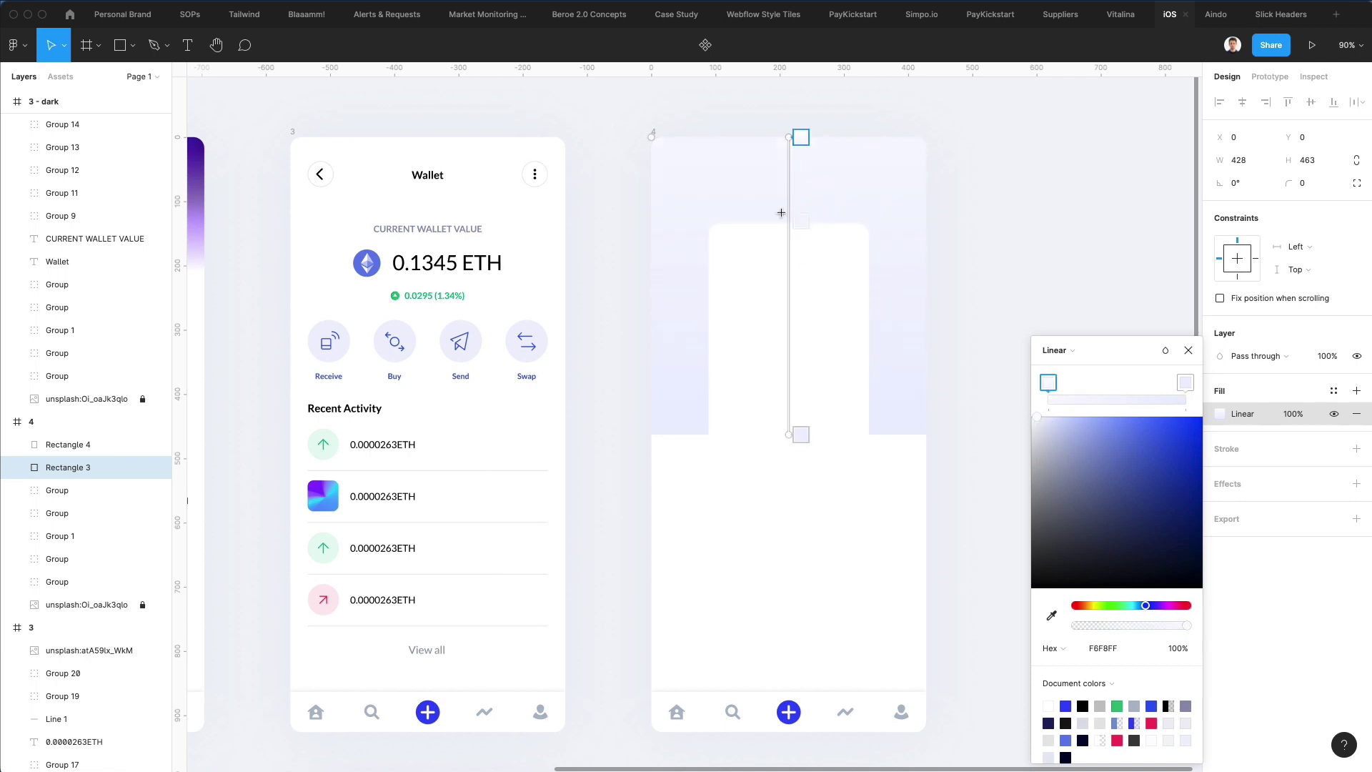
key(Escape)
click(977, 226)
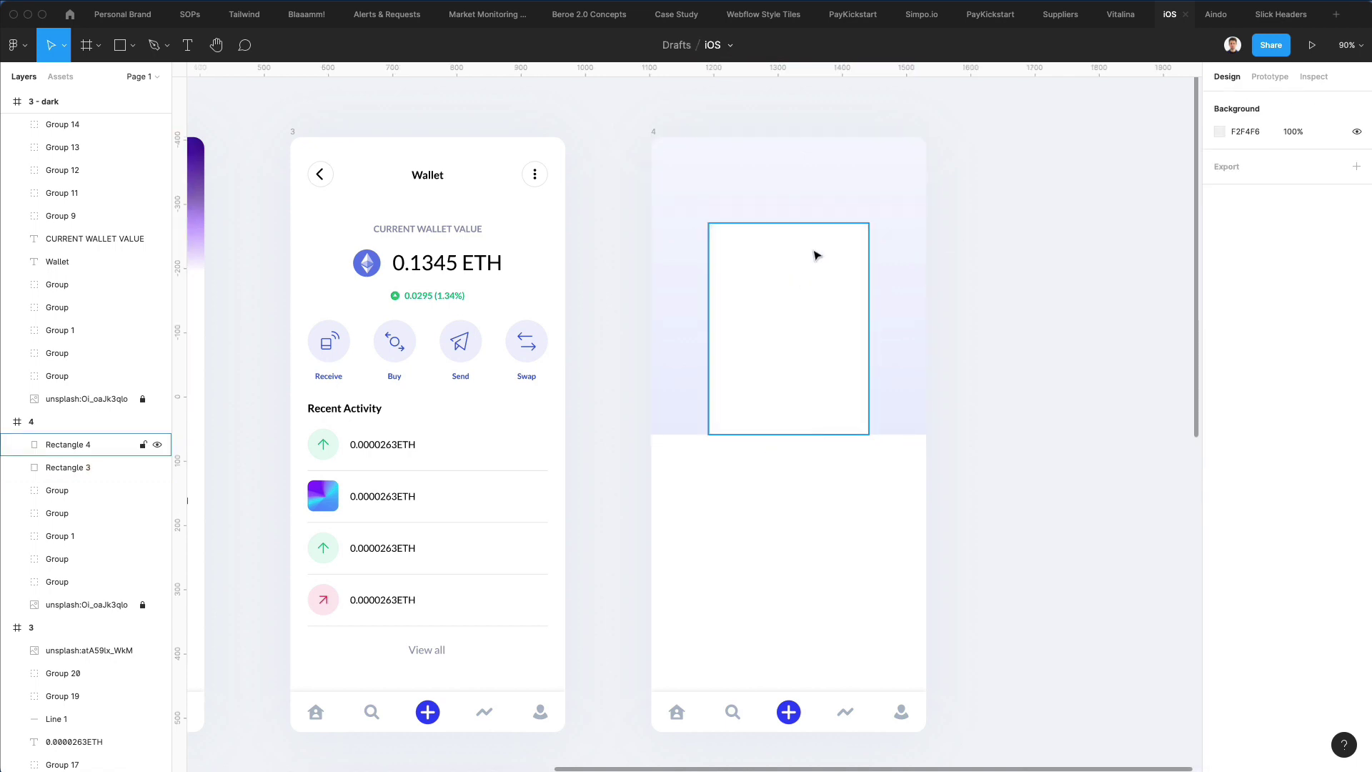
Step: Extend the gradient background rectangle's lower edge downward by about 30 on screen 4
scroll(971, 290, down, 2)
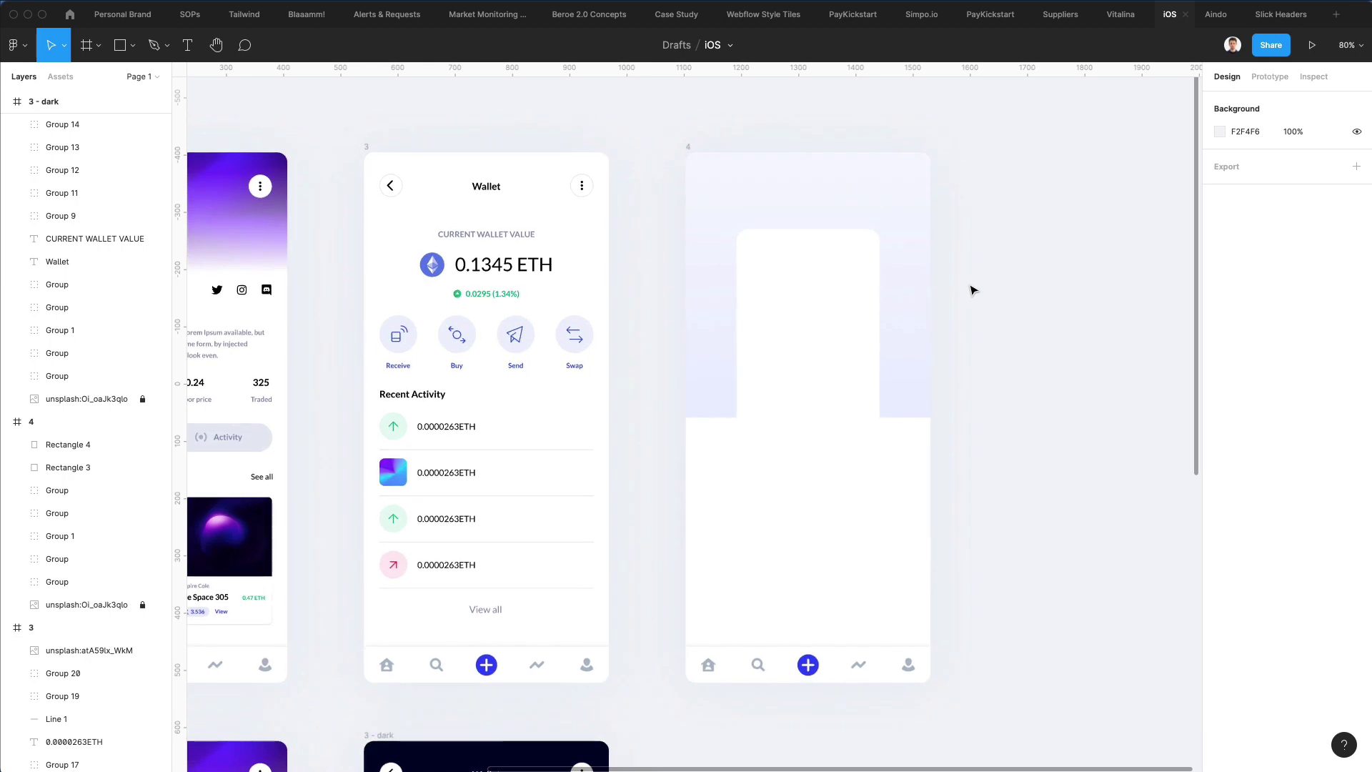
click(922, 386)
drag(887, 439, 886, 435)
Step: Lower the white panel's two bottom points by 30 to meet the gradient area's lower edge, keeping the rounded upper corners
click(798, 413)
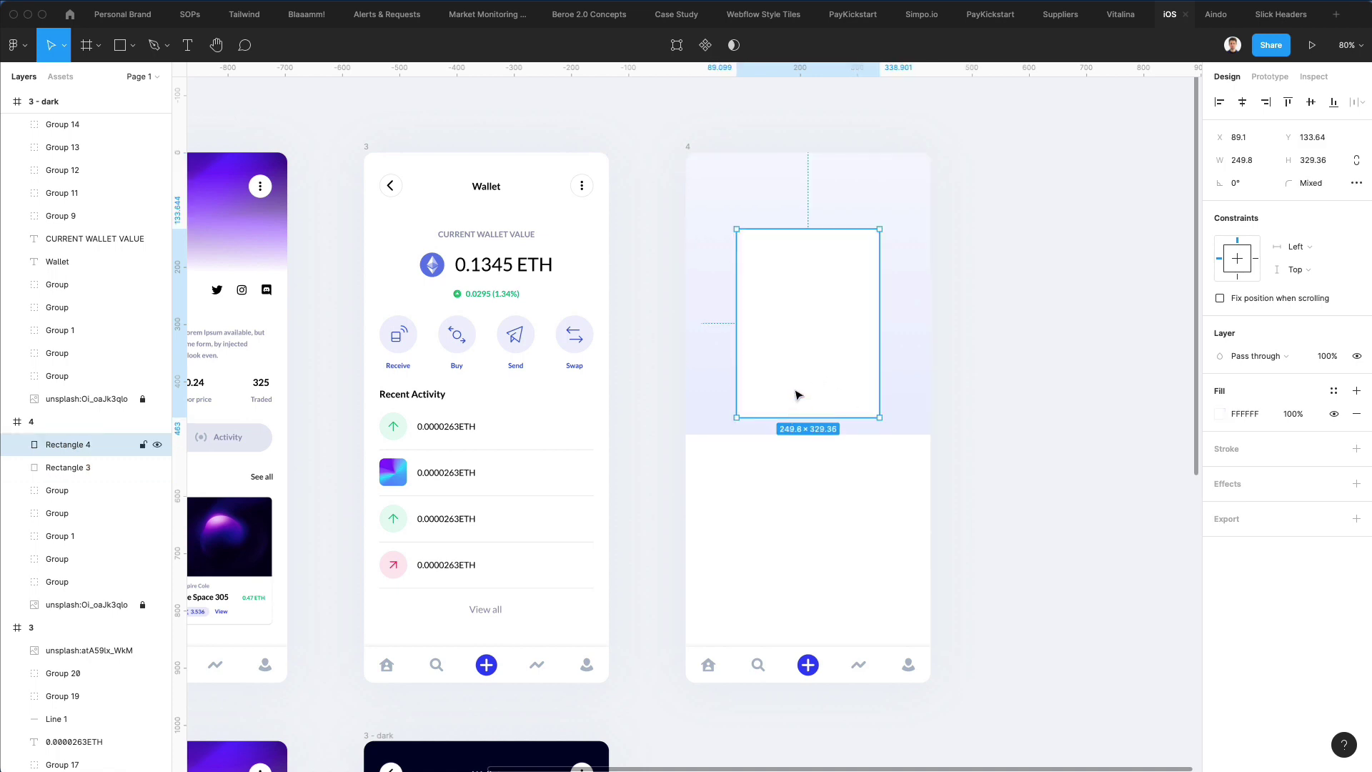
key(Return)
drag(710, 392, 934, 450)
key(shift+Down)
key(shift+Down)
key(shift+Down)
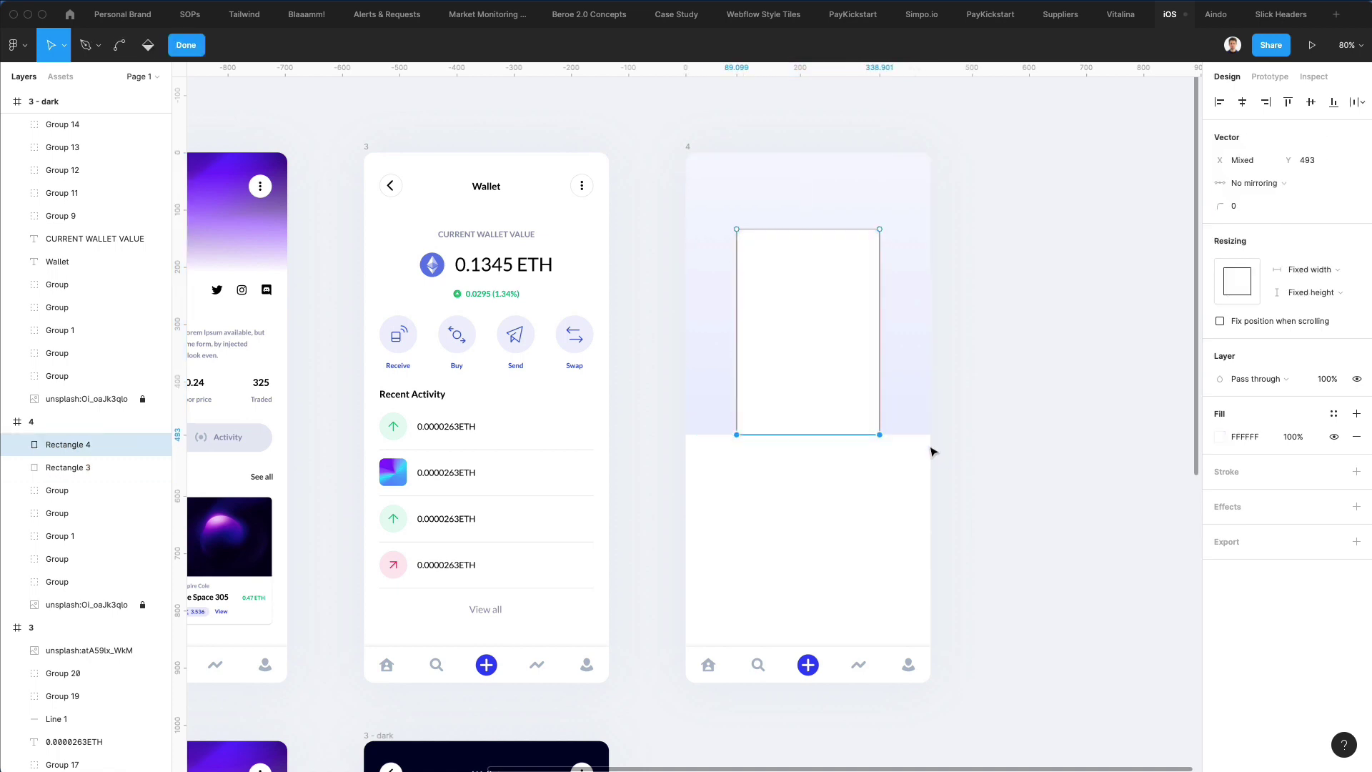
key(Escape)
key(Escape)
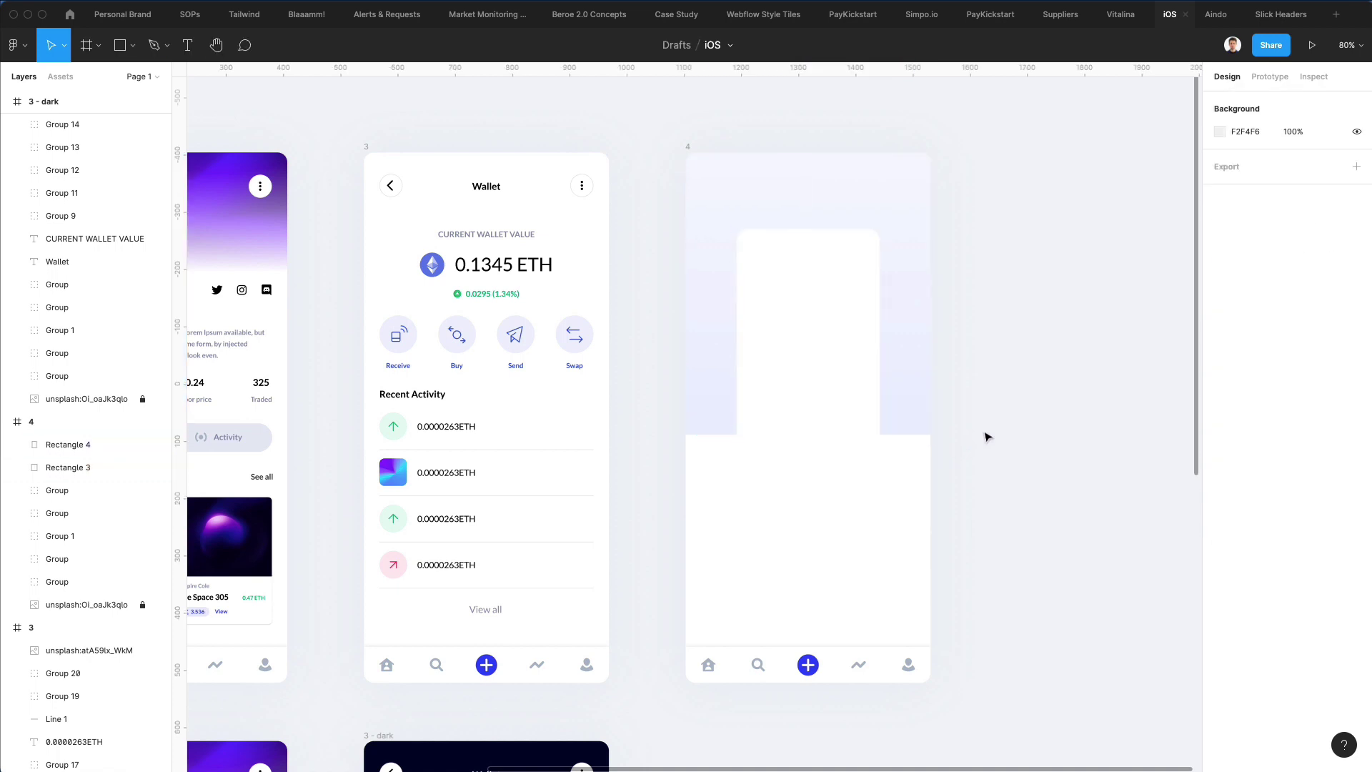
Step: Copy the circle behind screen 3's Swap icon and paste it onto the upper-right corner of screen 4's white panel
scroll(860, 478, left, 5)
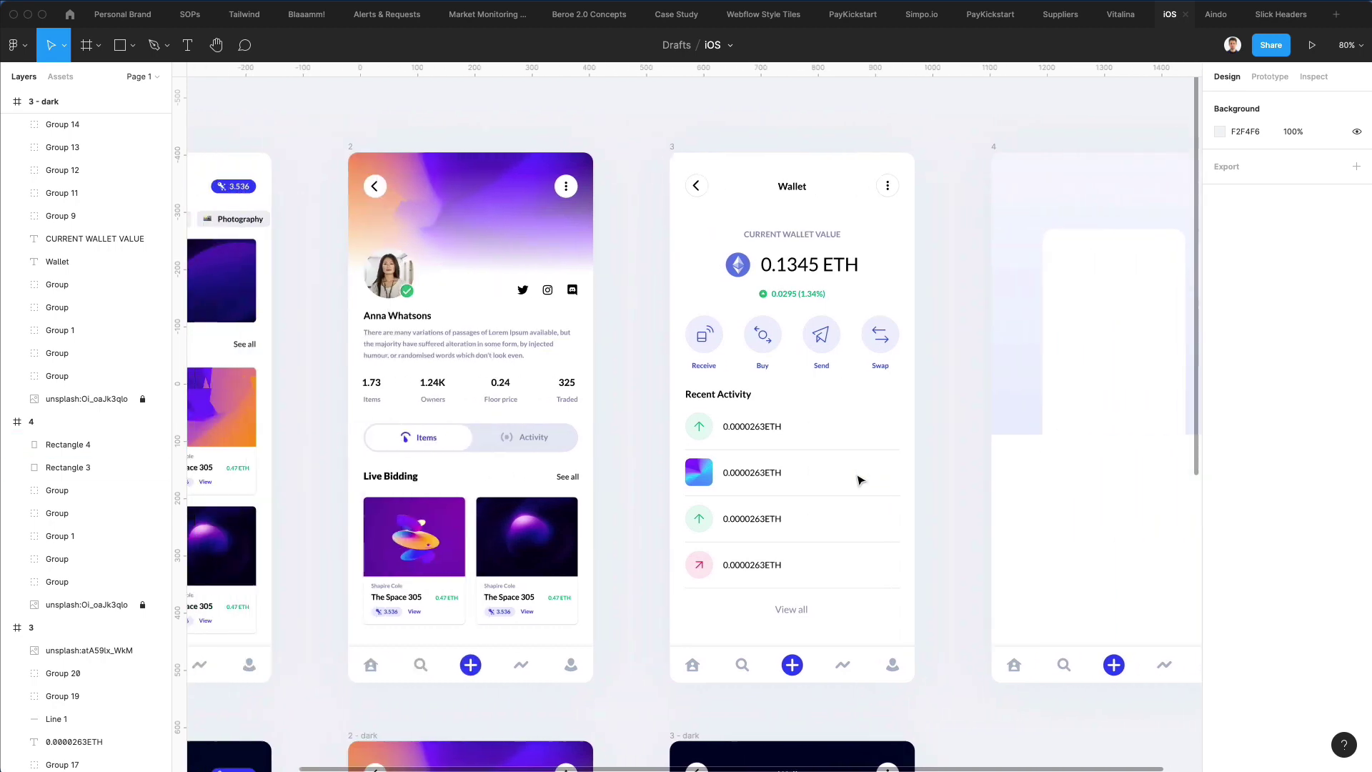
scroll(860, 478, left, 2)
scroll(511, 228, left, 1)
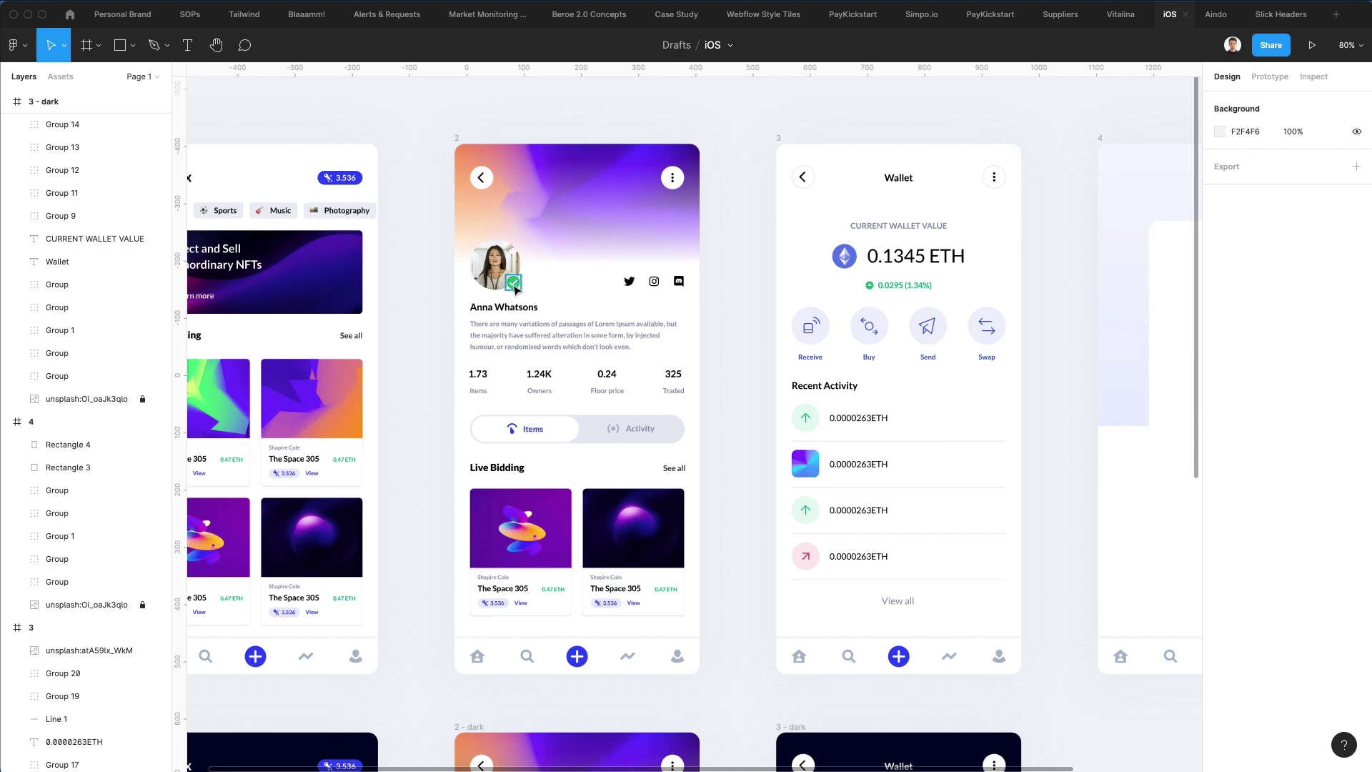
scroll(514, 285, right, 10)
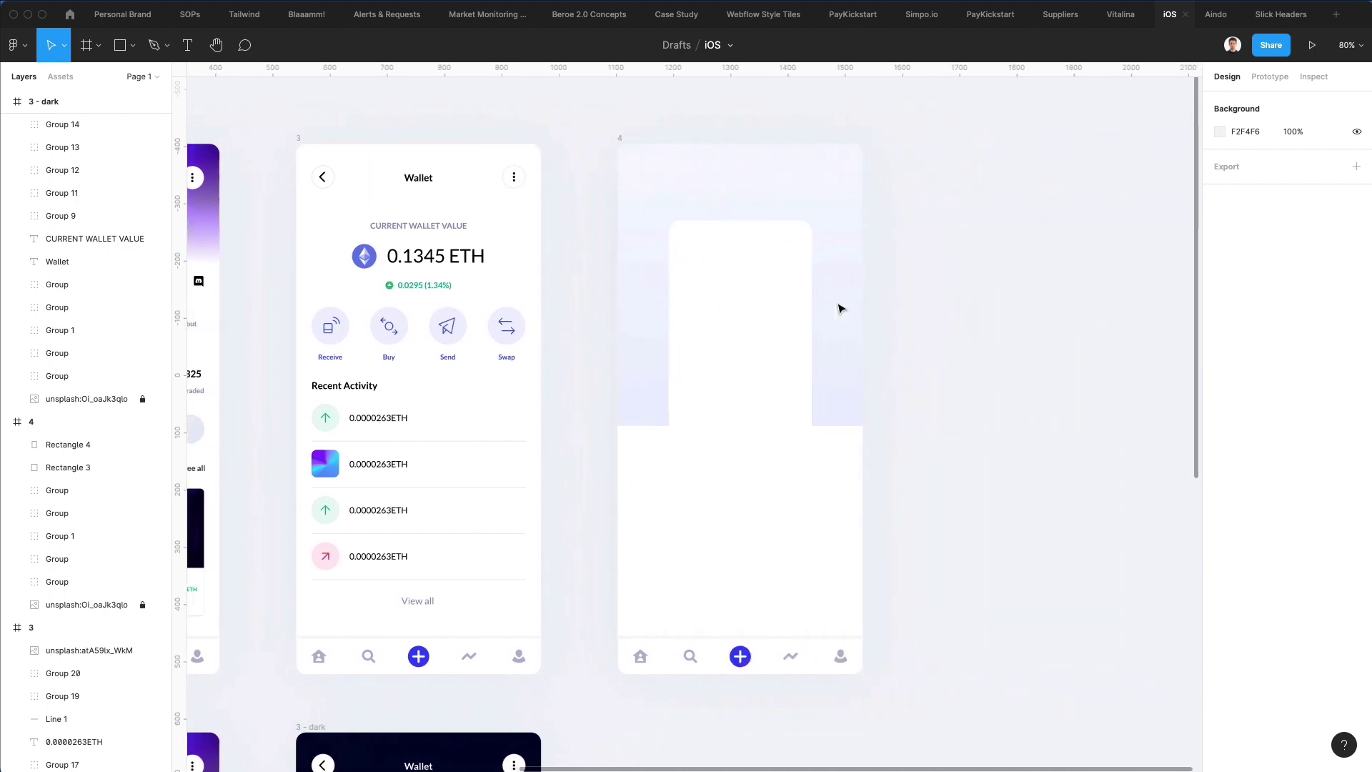
click(470, 320)
key(super+c)
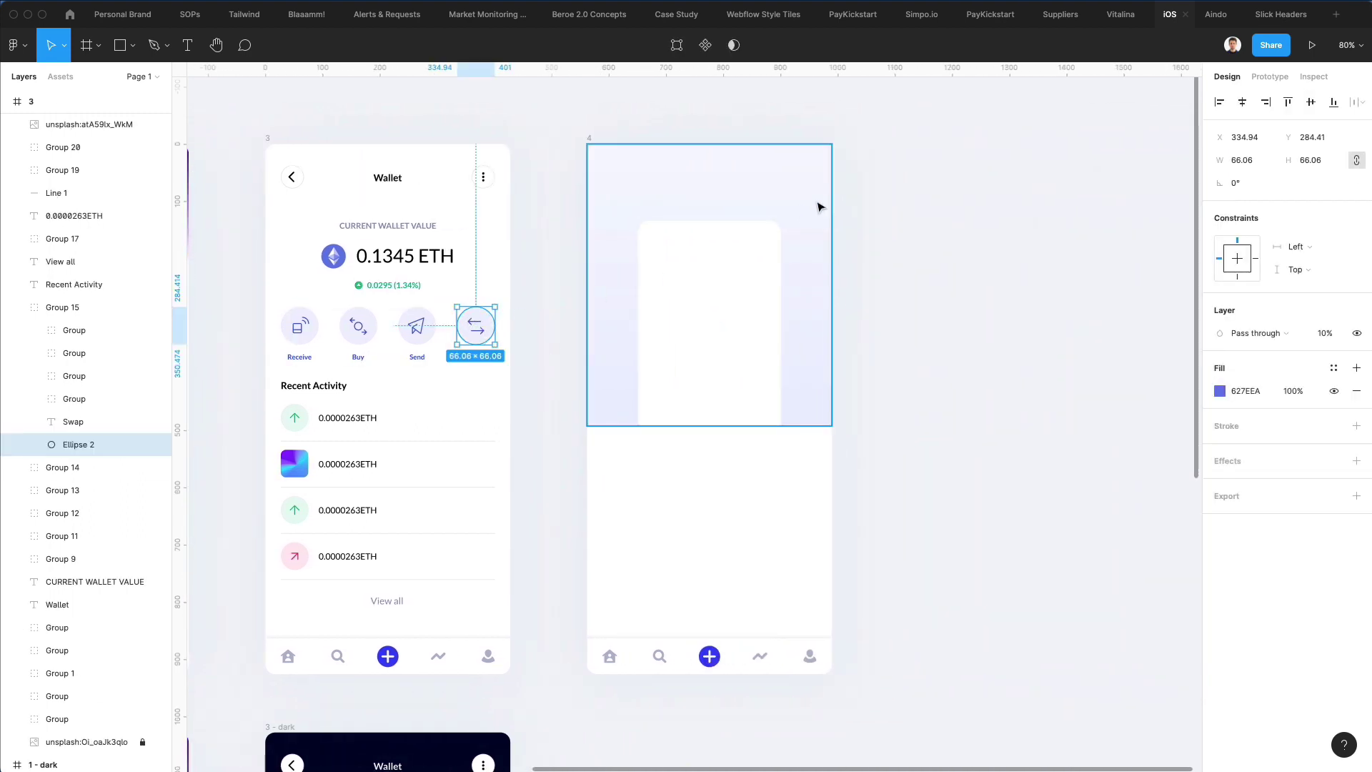
scroll(818, 205, up, 5)
key(super+v)
drag(230, 390, 750, 230)
Step: Set the copied circle's layer opacity to 100% and fill it with light green E6F8F2 sampled from a Recent Activity icon
click(1326, 356)
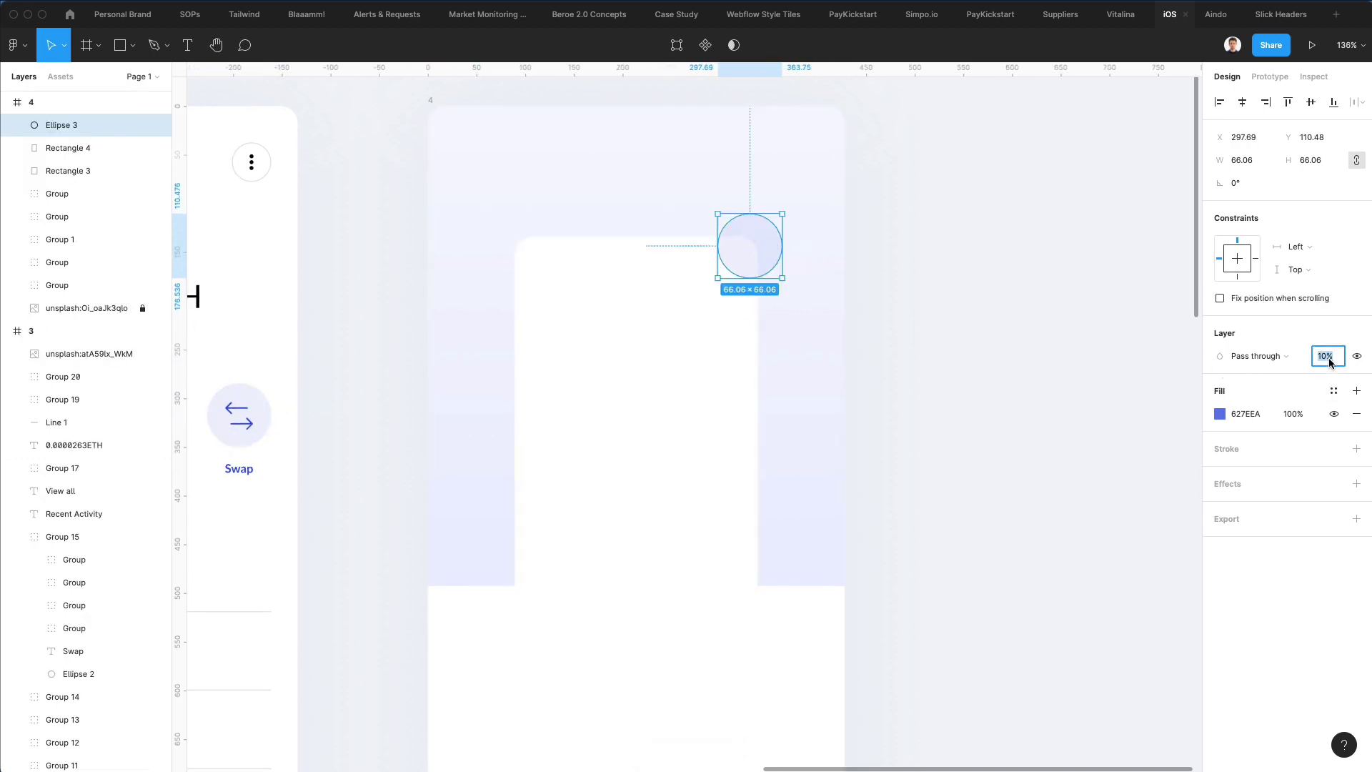
text(100)
key(Return)
scroll(691, 323, down, 3)
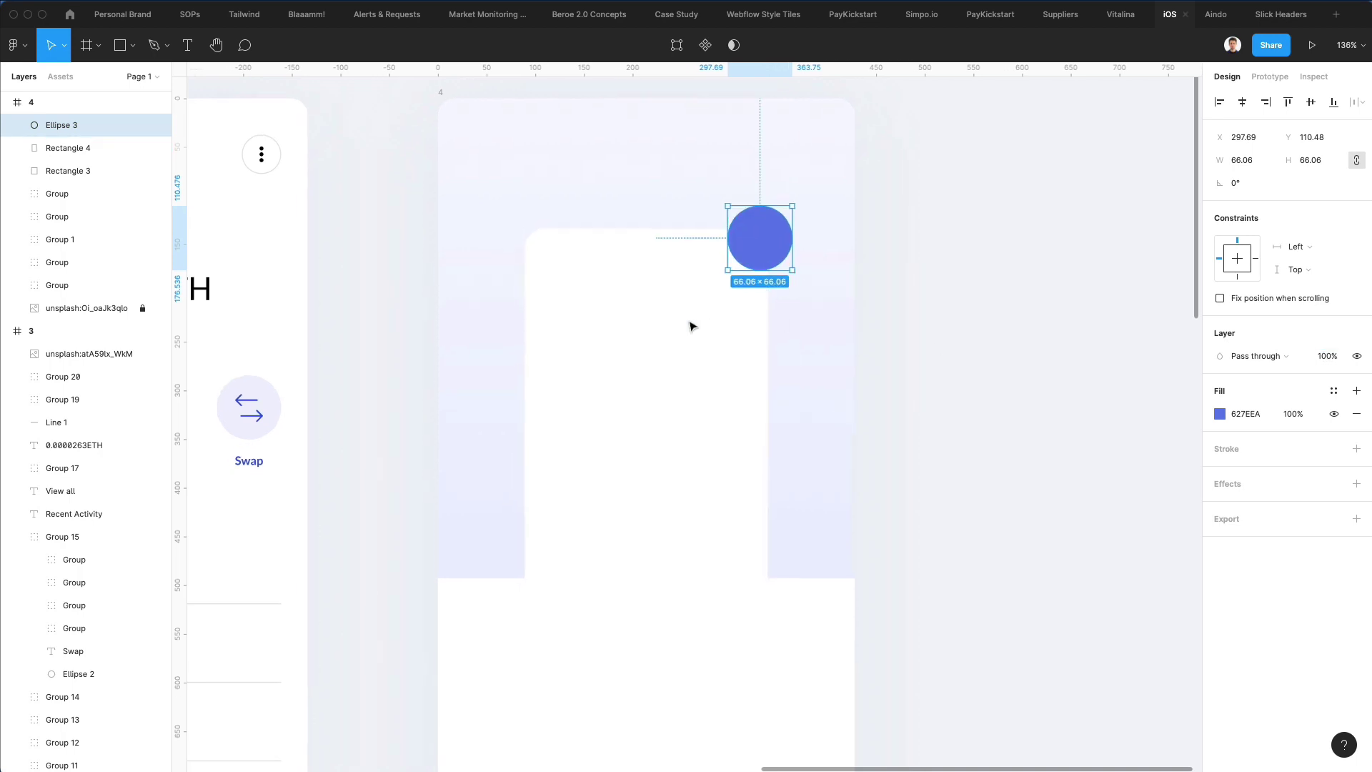
scroll(692, 327, left, 5)
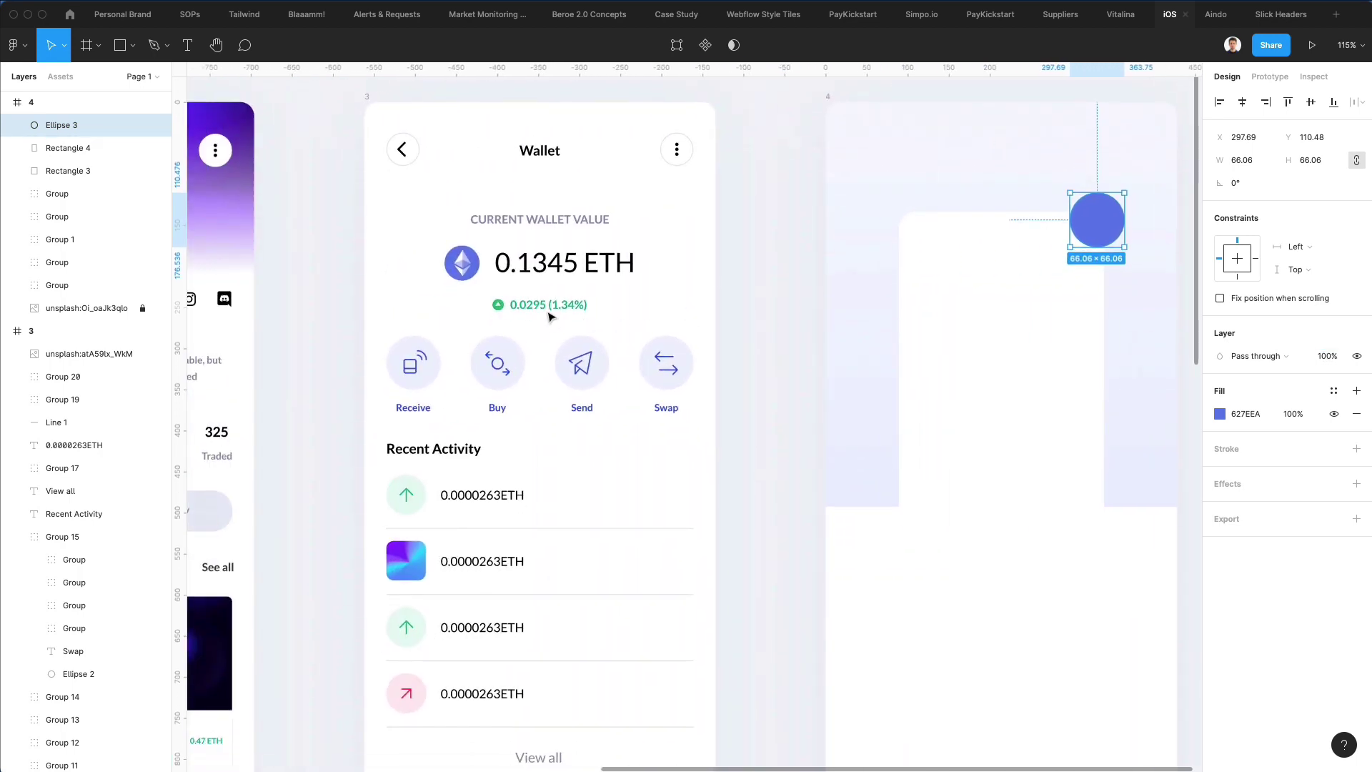
key(i)
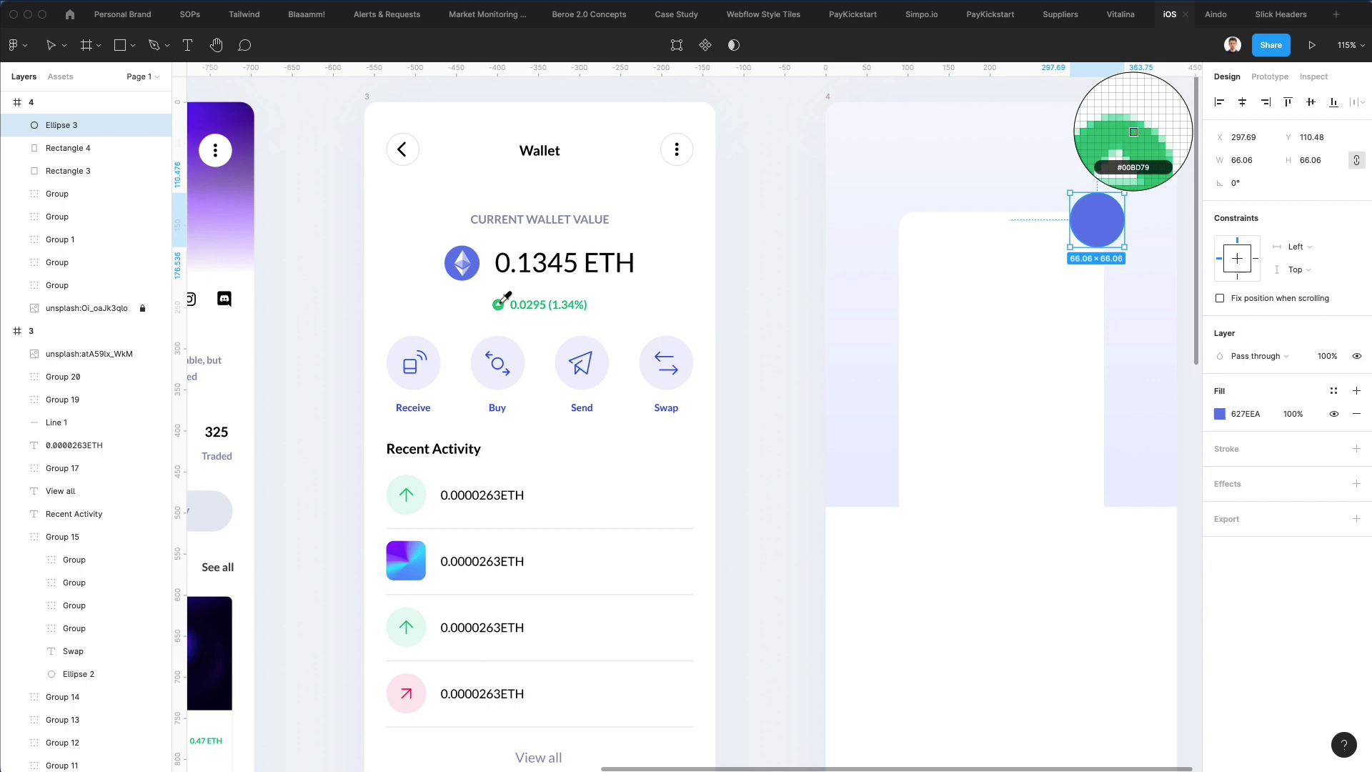
click(401, 486)
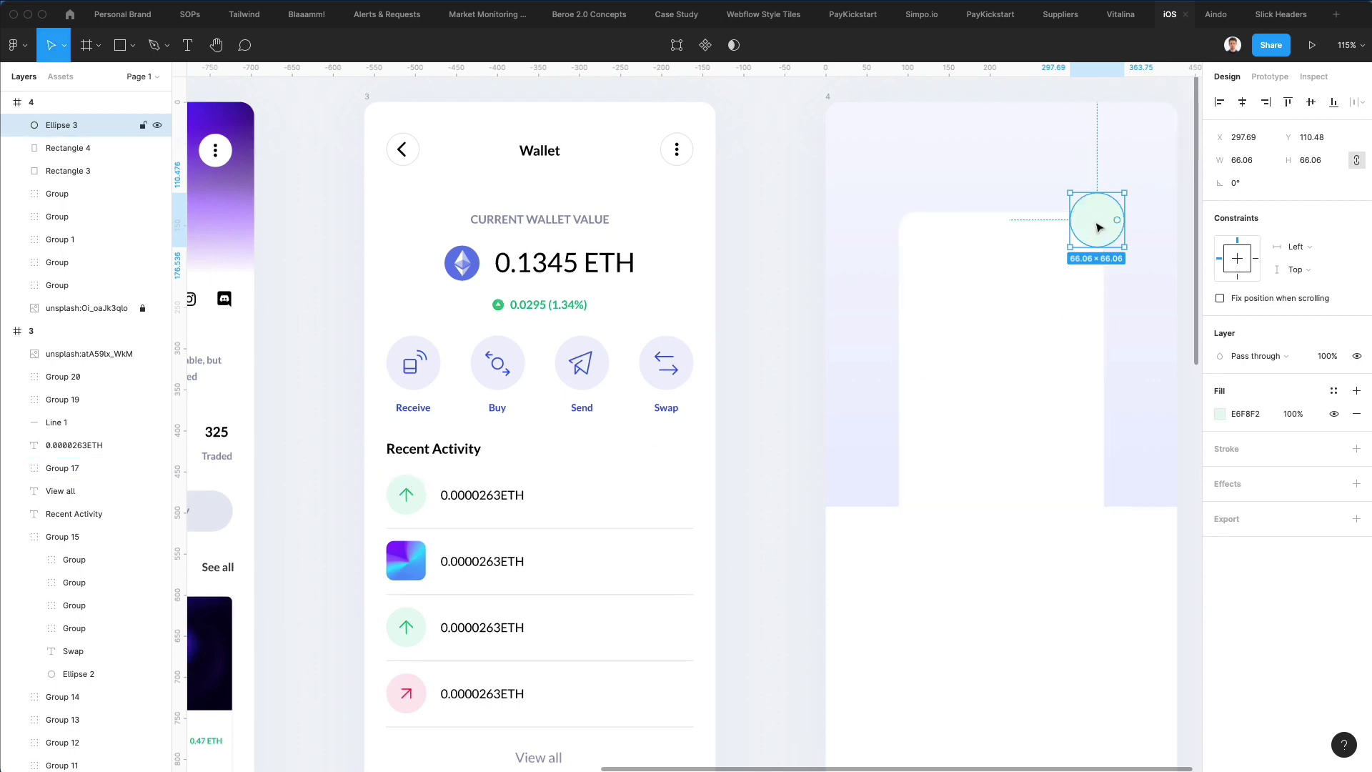
Step: Shrink the green circle to about 58 × 58 and center it on the white panel's upper-right corner
mouse_move(1098, 227)
mouse_down()
mouse_move(1127, 188)
mouse_move(1090, 223)
mouse_up()
scroll(1093, 221, right, 4)
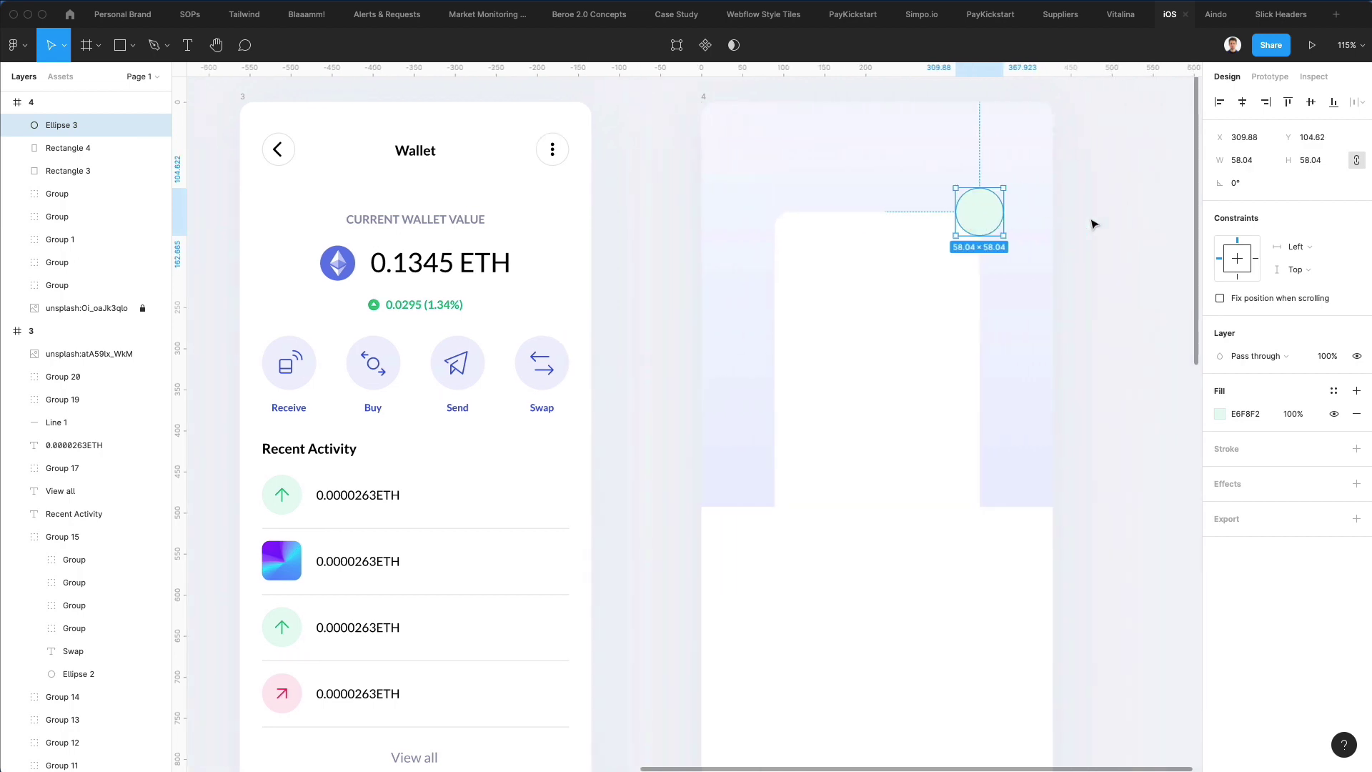
click(1100, 241)
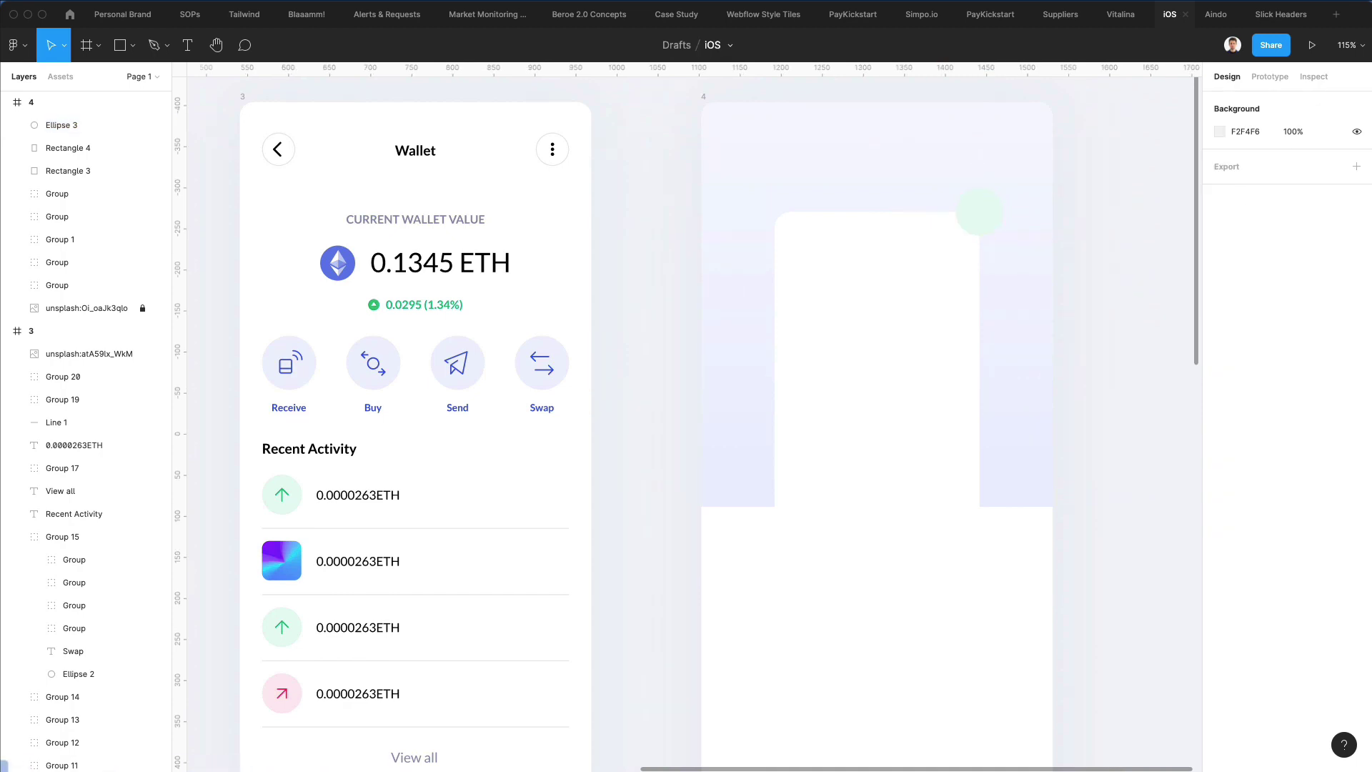
Step: Switch to the Nucleo icon library and move its window clear of the green circle on screen 4
key(super+shift+n)
click(757, 261)
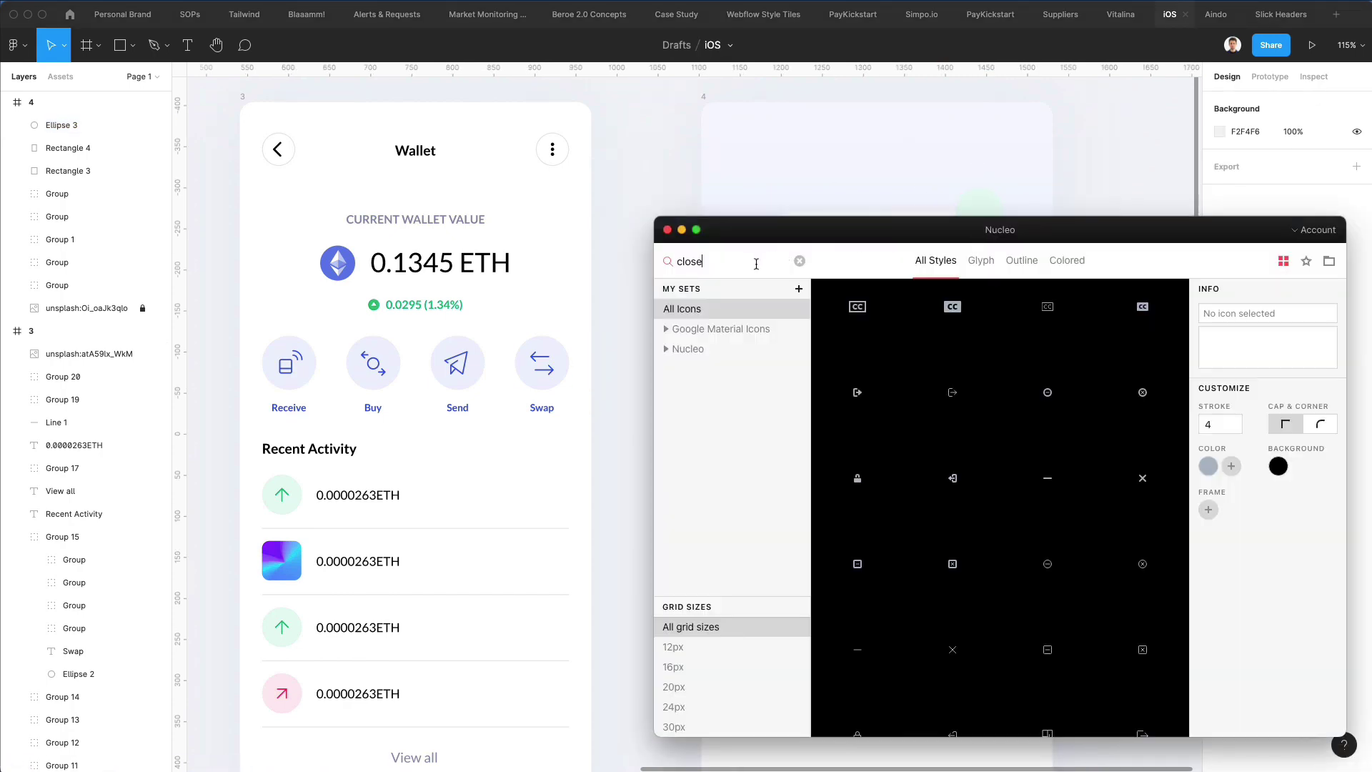
key(Return)
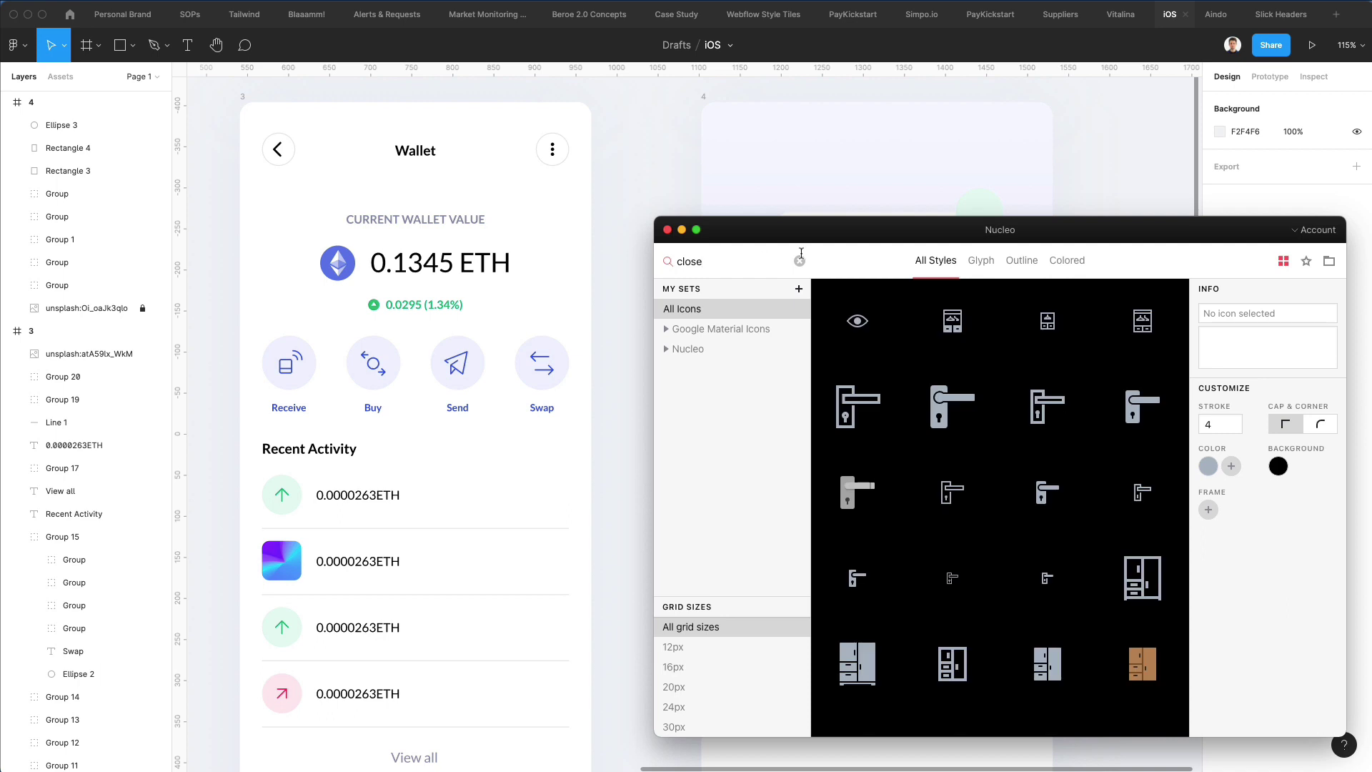
drag(855, 248, 287, 242)
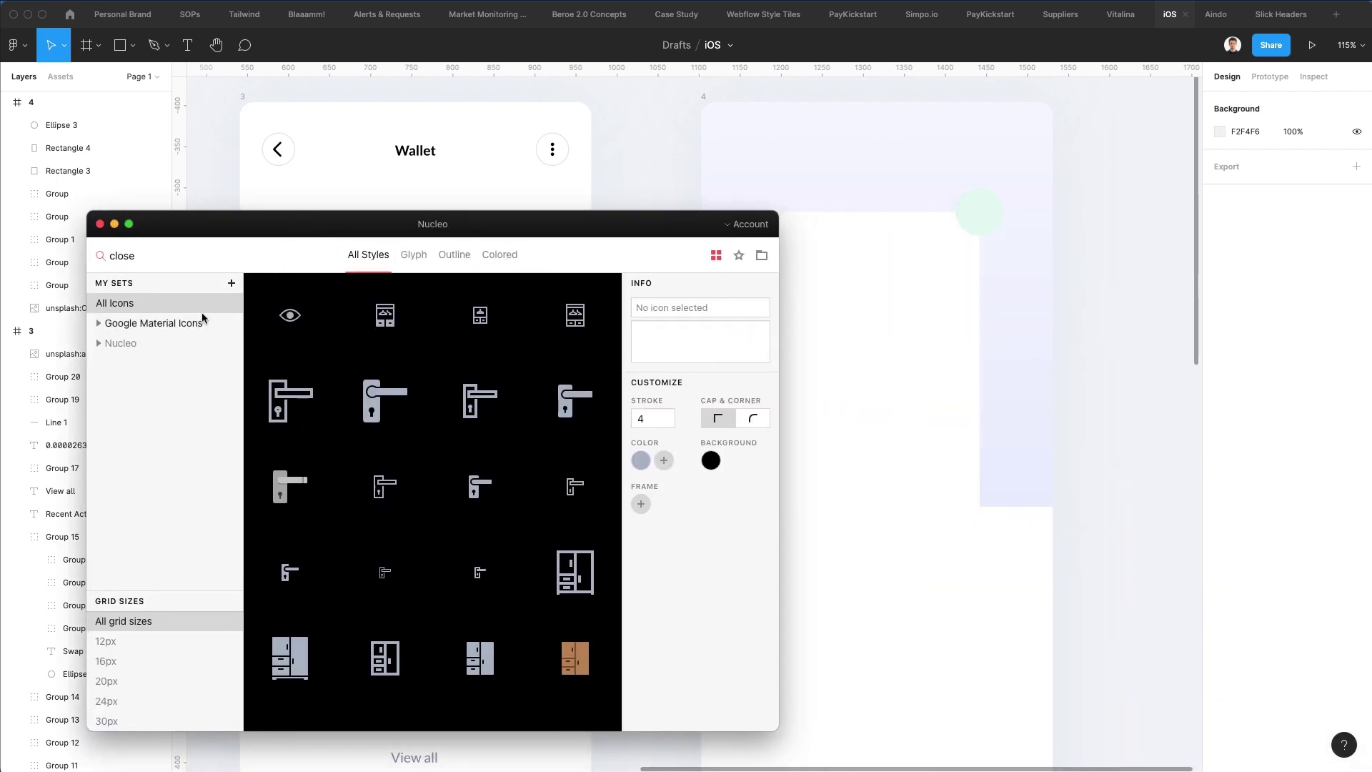
scroll(484, 330, down, 10)
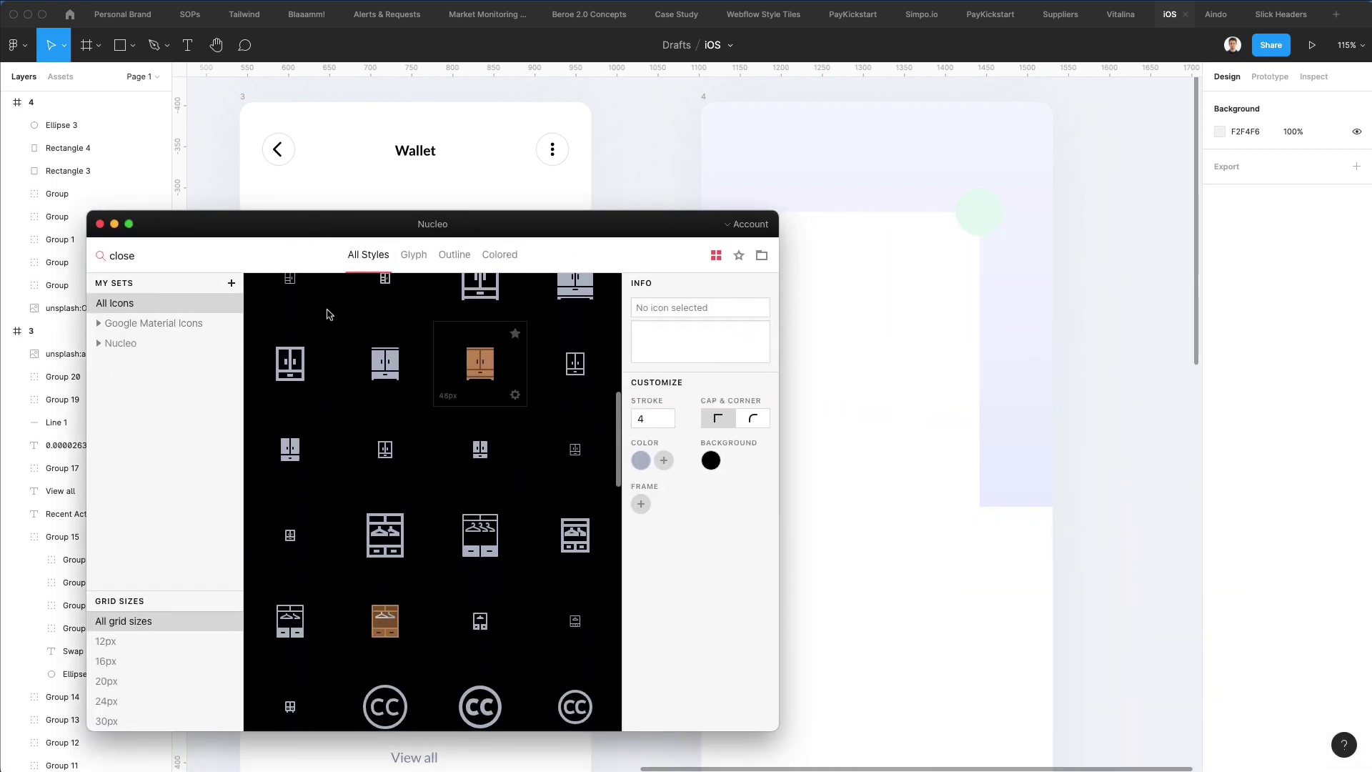
Step: Search the icon library for "check" and place the solid 48px shield icon with a checkmark onto the green circle
click(139, 262)
double_click(139, 261)
text(check)
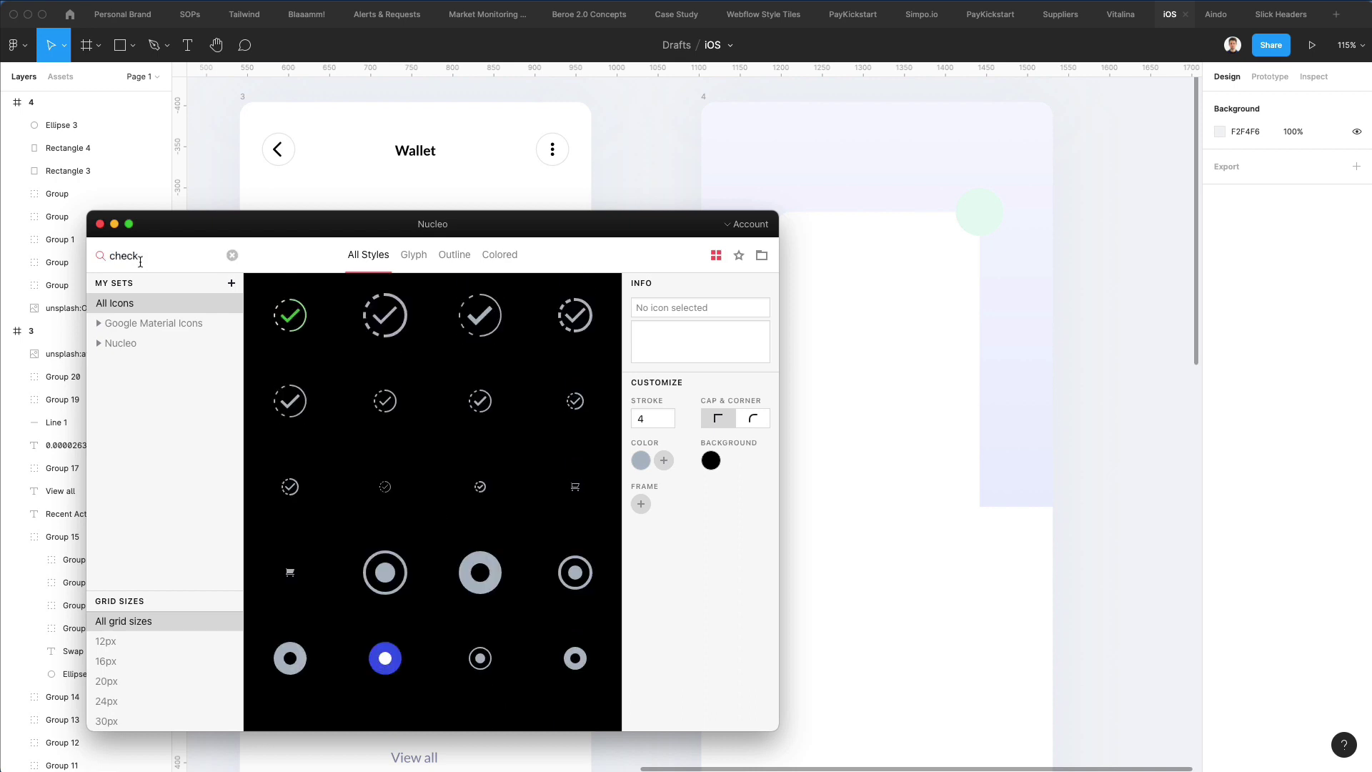
scroll(491, 435, down, 5)
scroll(492, 434, down, 10)
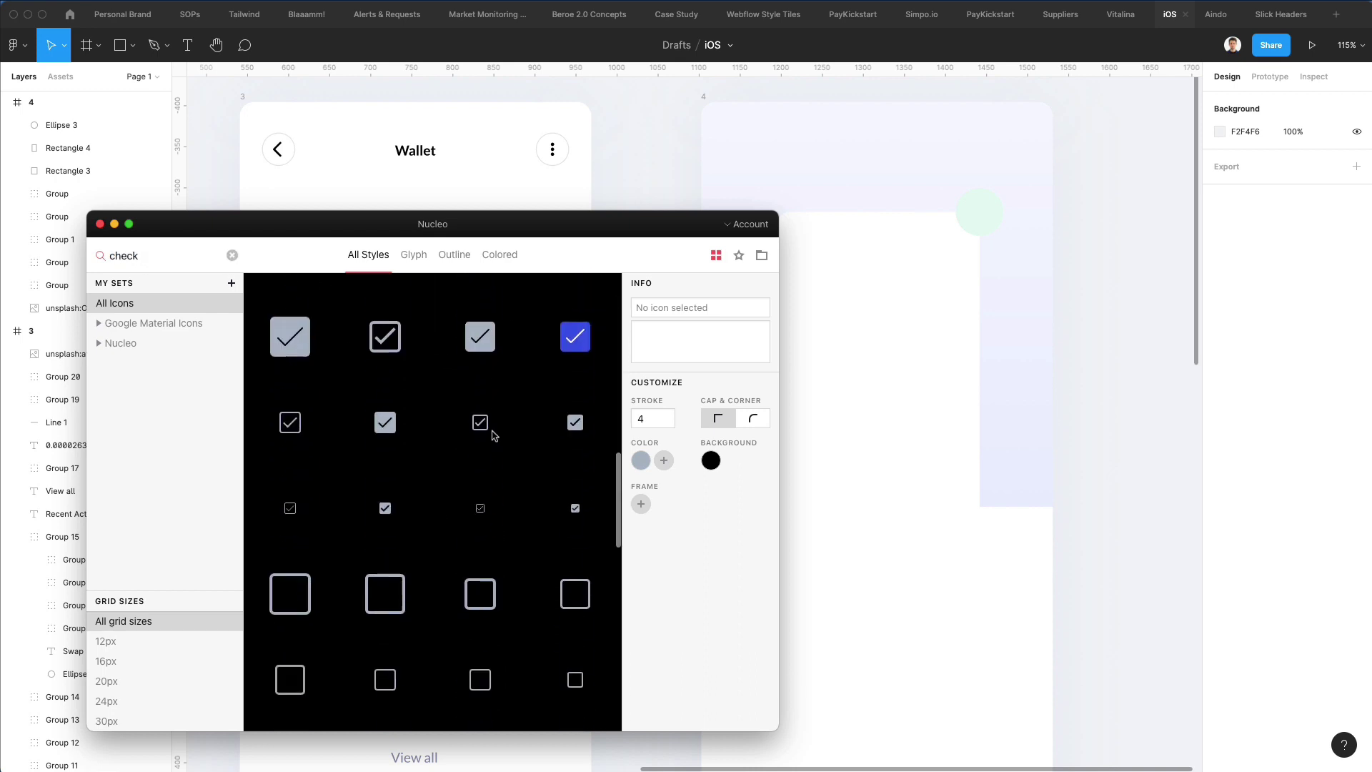
scroll(492, 434, up, 2)
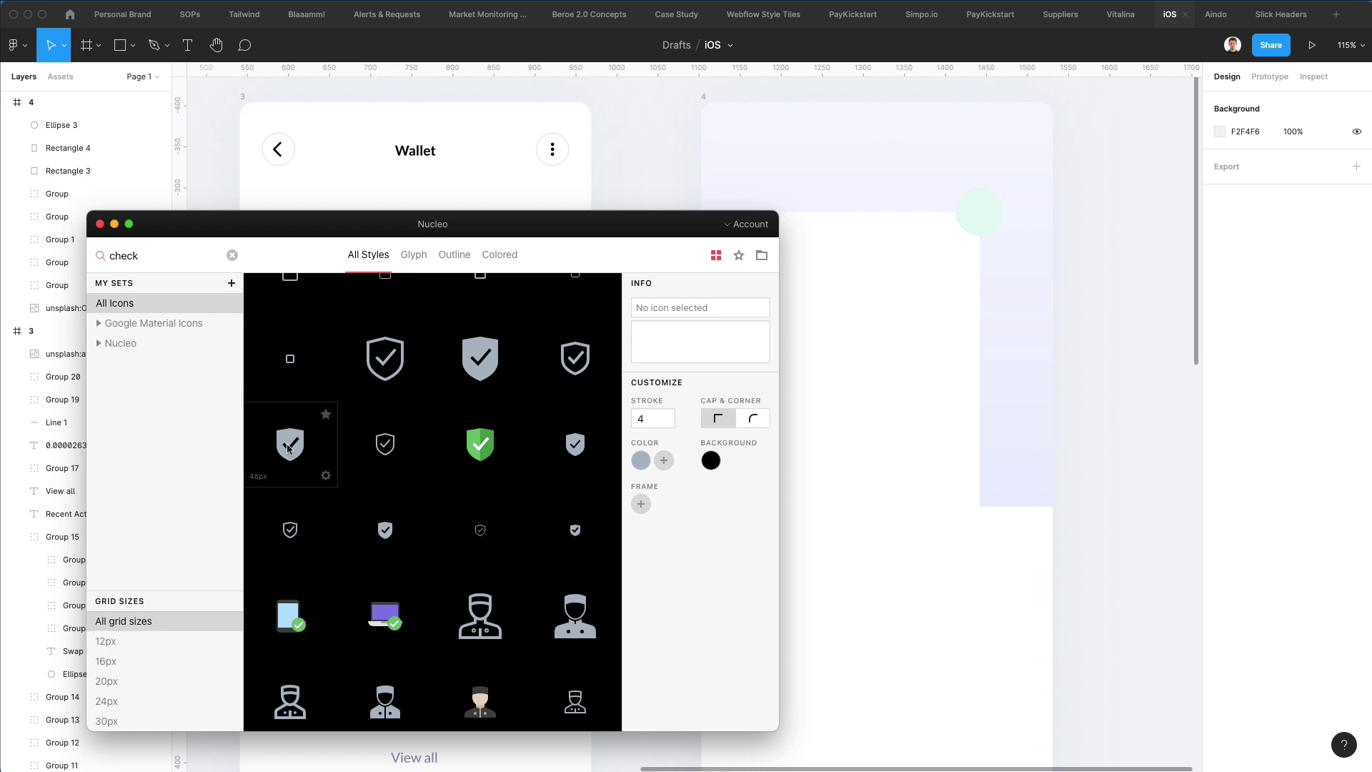
drag(288, 448, 1016, 283)
drag(982, 202, 983, 207)
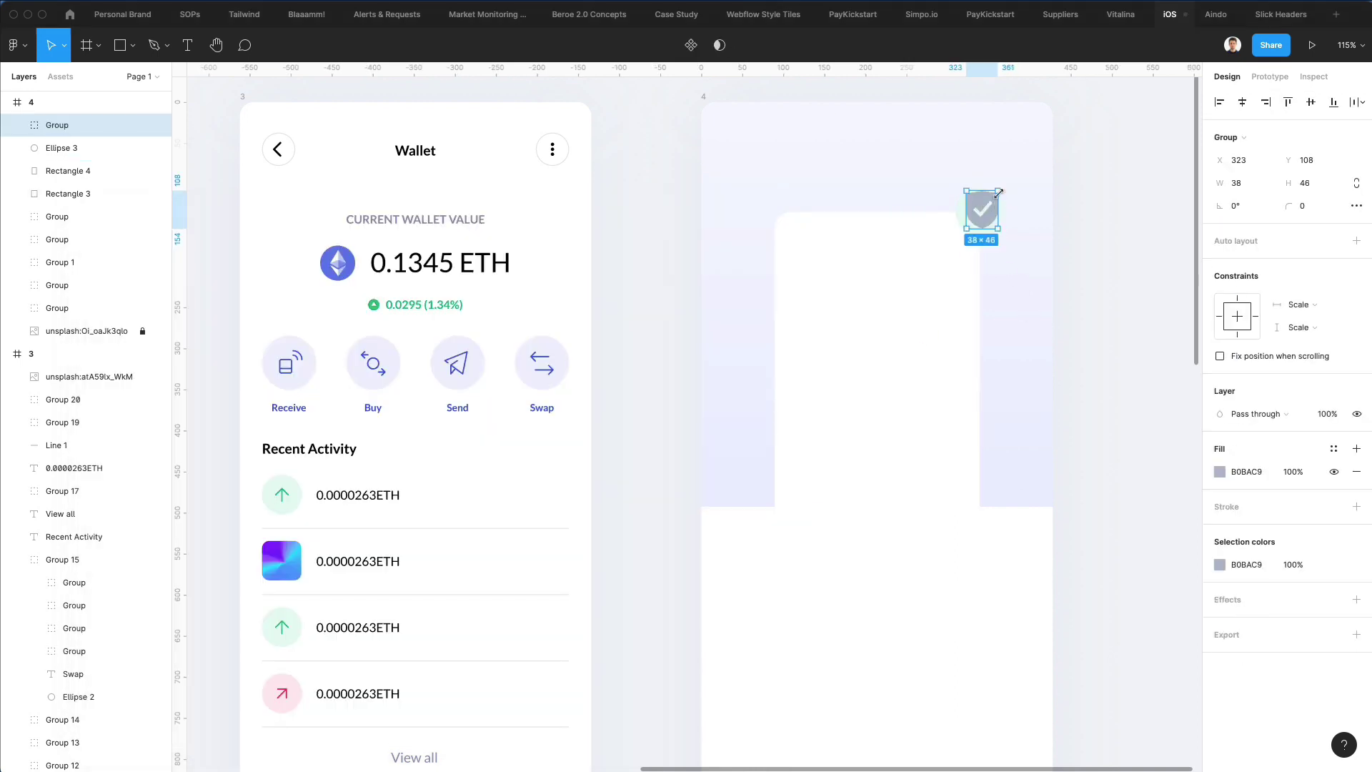
Step: Shrink the shield icon to about 22 × 27, centered in the circle, and fill it with the sampled green 00BD79
key(super+shift+g)
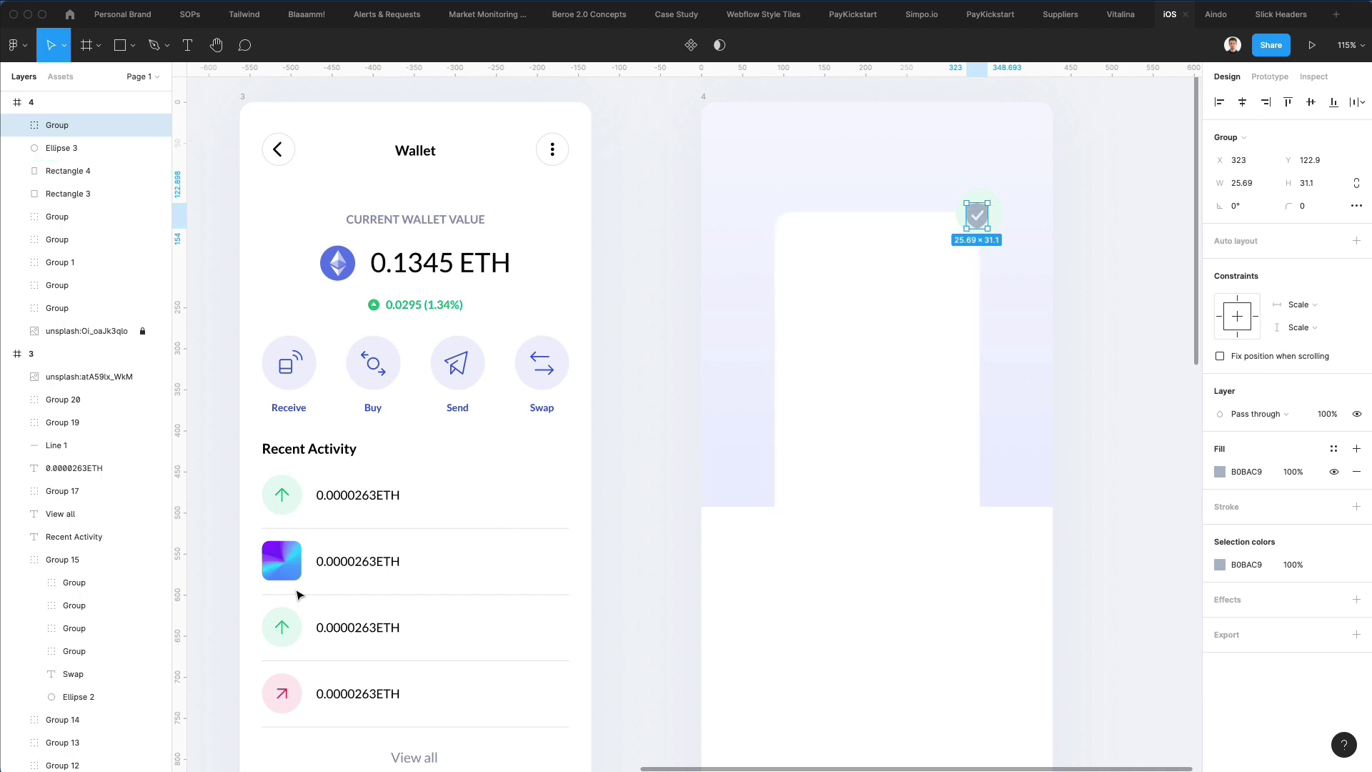
key(i)
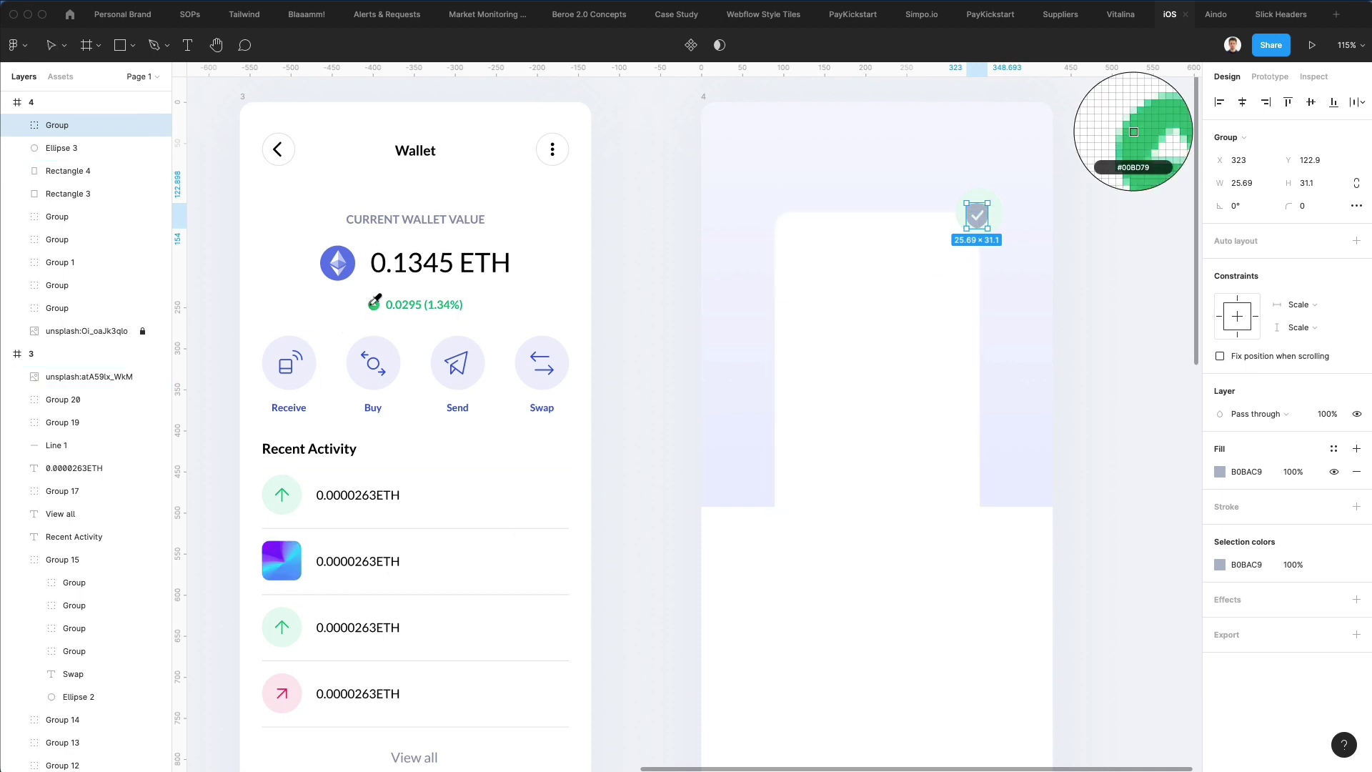
click(373, 305)
scroll(1000, 202, up, 10)
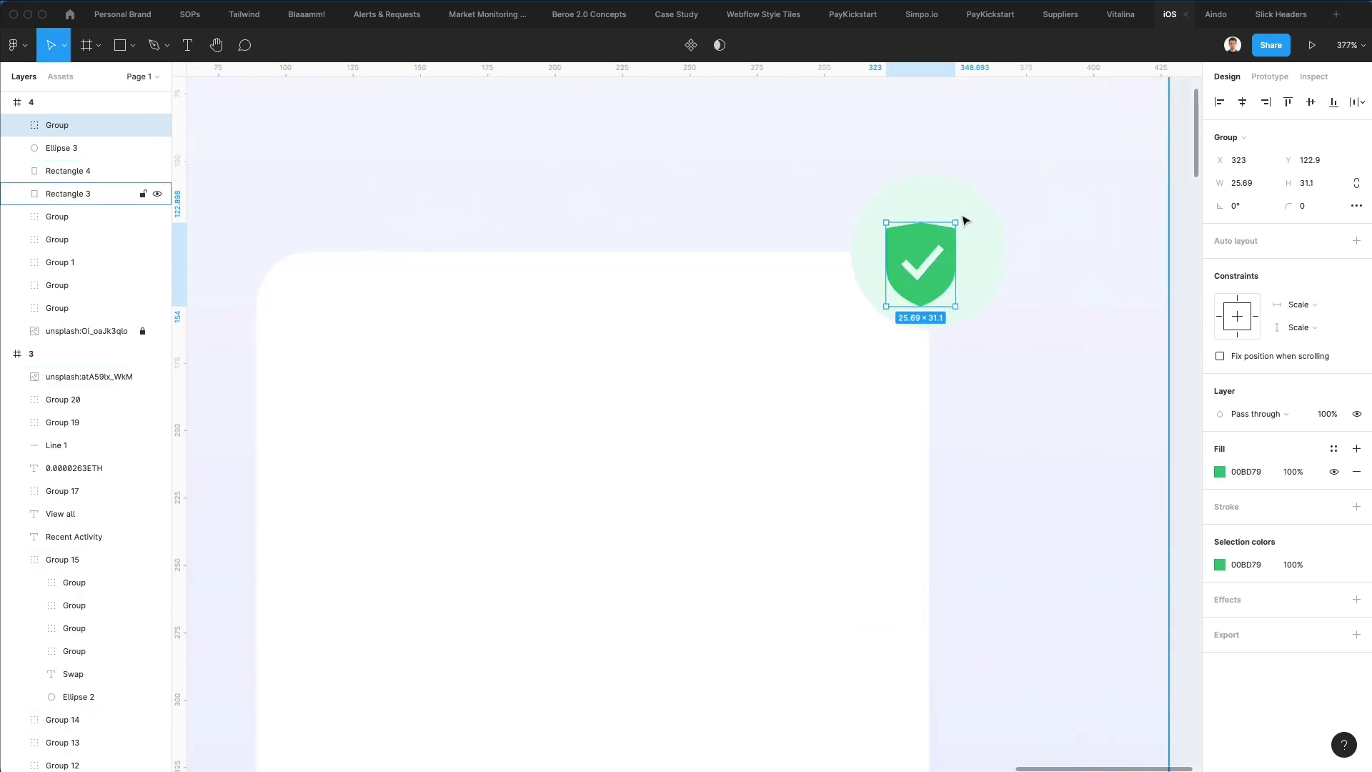
drag(922, 254, 933, 220)
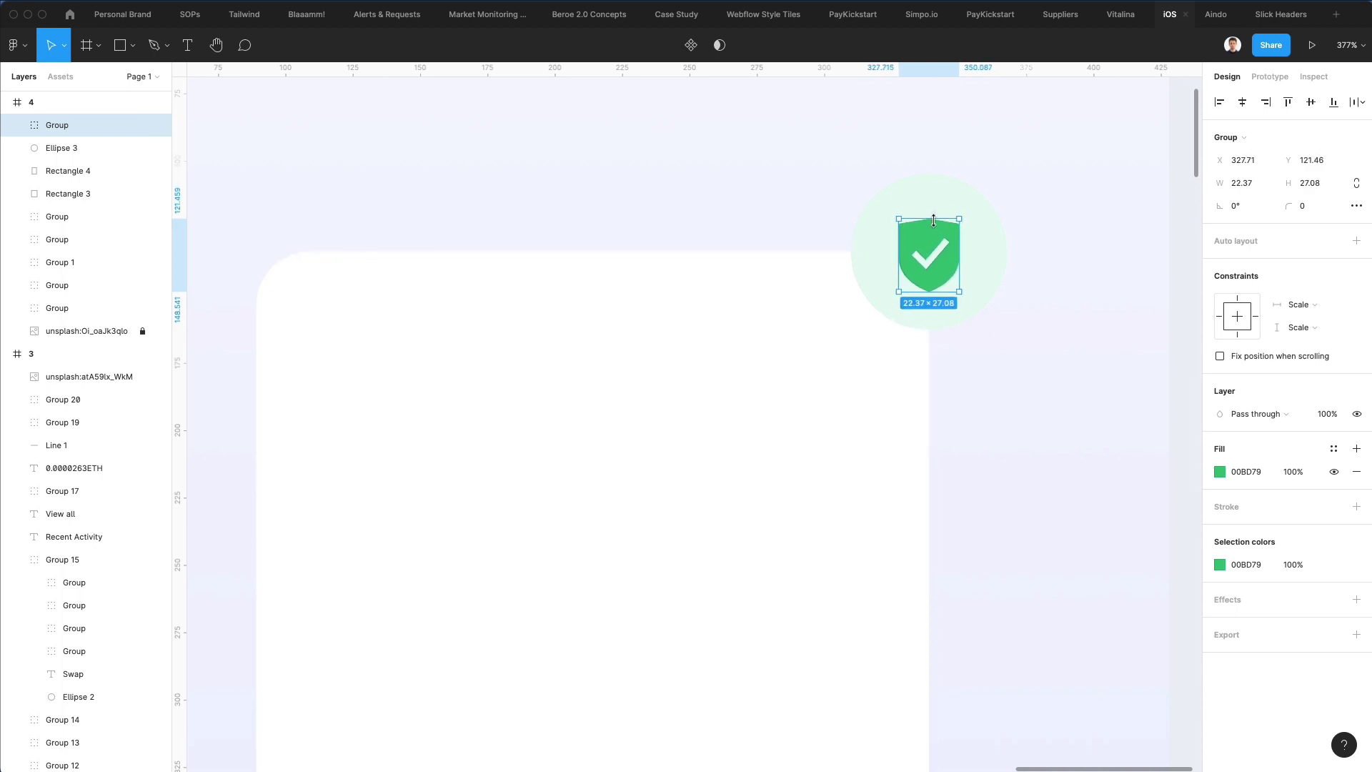
Step: Add a white FFFFFF rectangle about 18 × 13 behind the shield to fill its checkmark cut-out
scroll(950, 219, up, 6)
key(r)
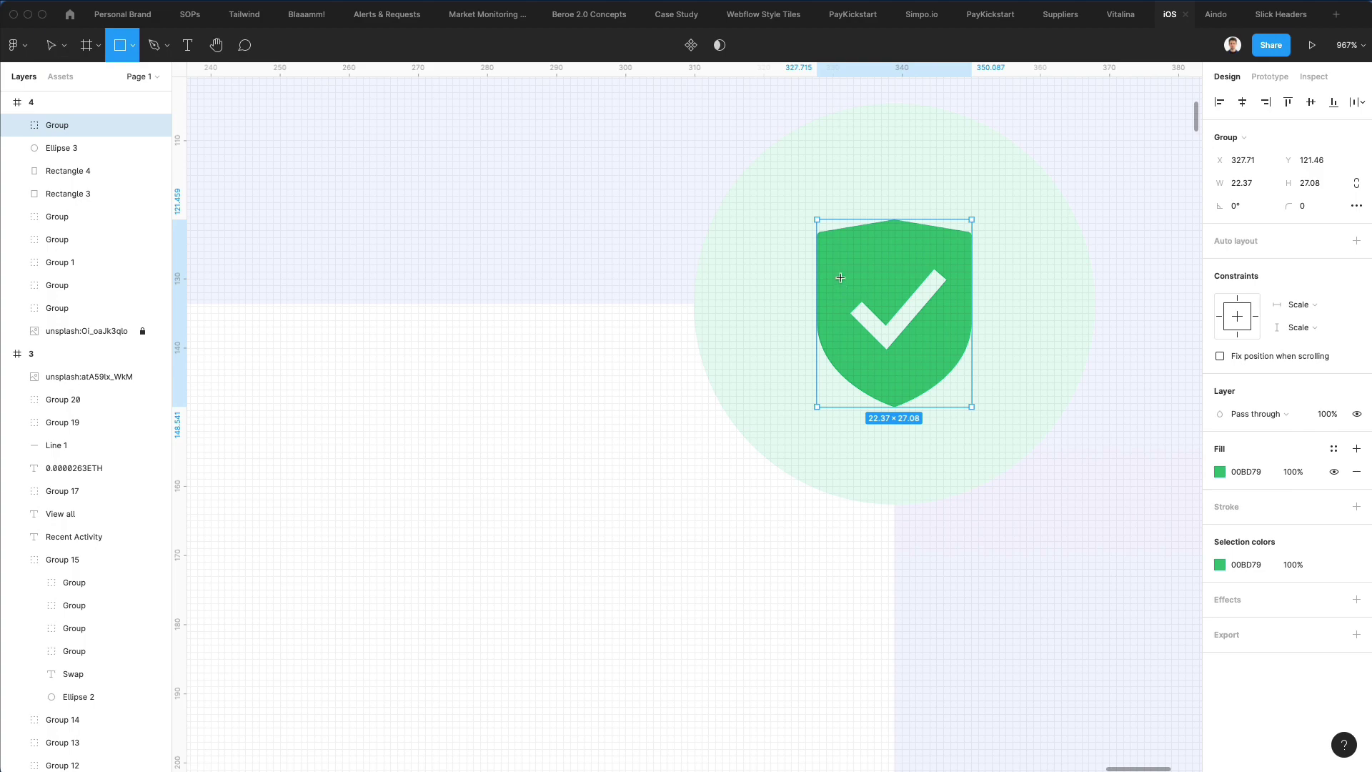
drag(833, 264, 957, 351)
key(super+bracketleft)
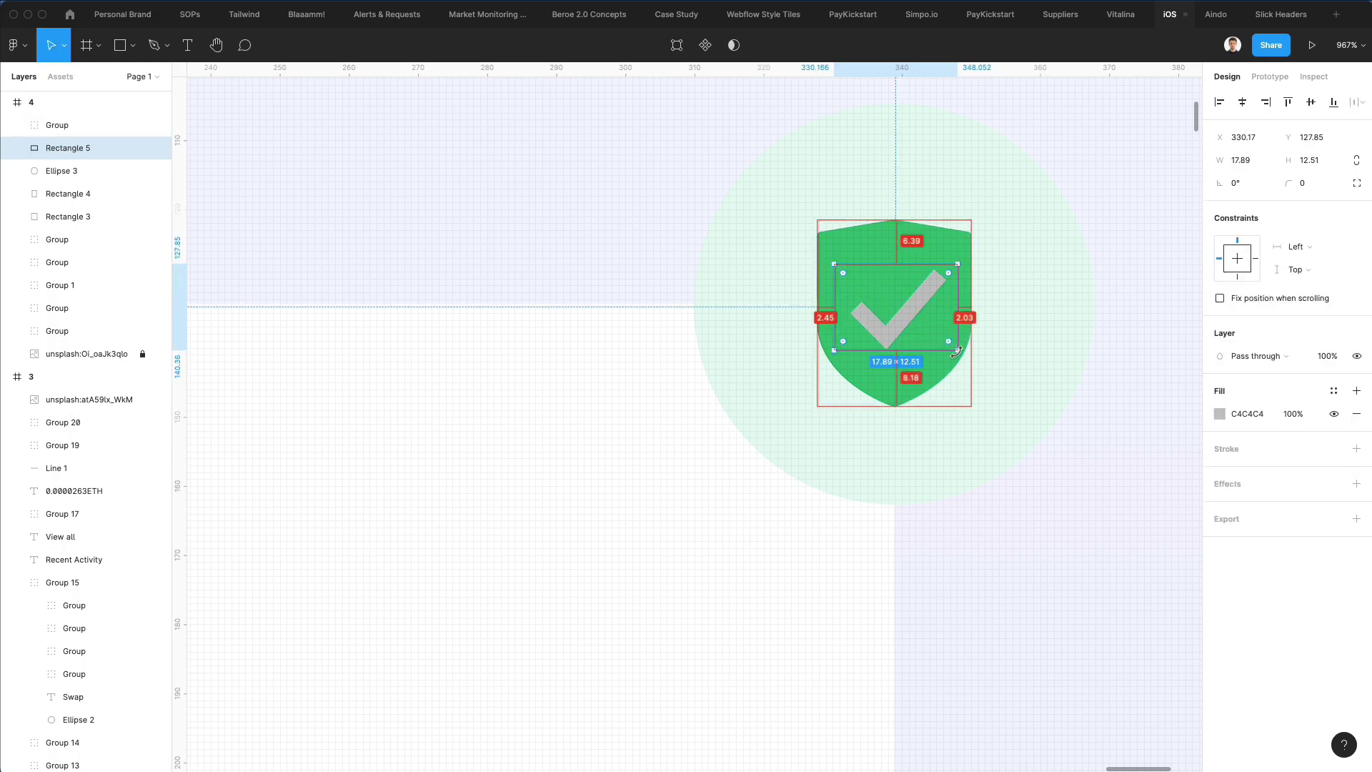
key(i)
click(493, 480)
shift+click(950, 236)
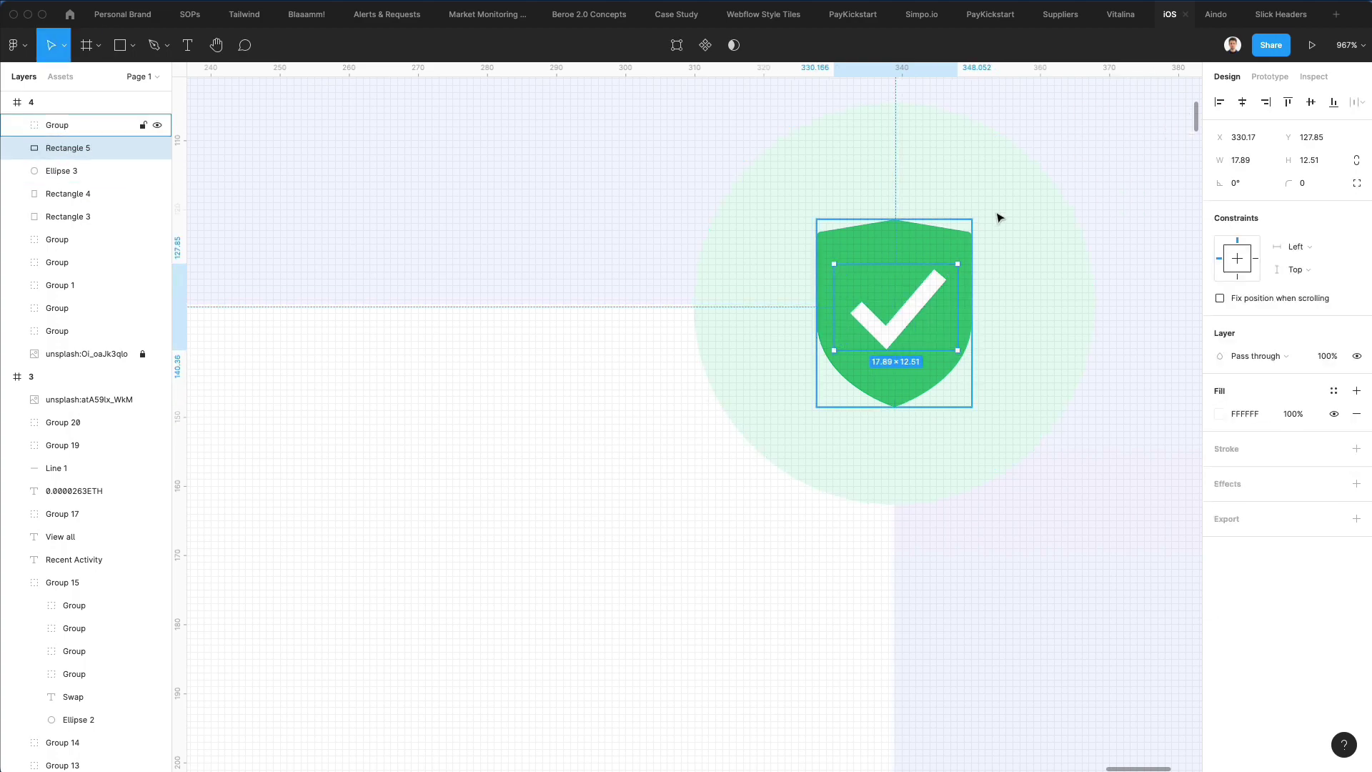
Step: Group the green shield icon with the white rectangle behind its checkmark
key(super+g)
scroll(916, 242, up, 2)
scroll(916, 243, down, 6)
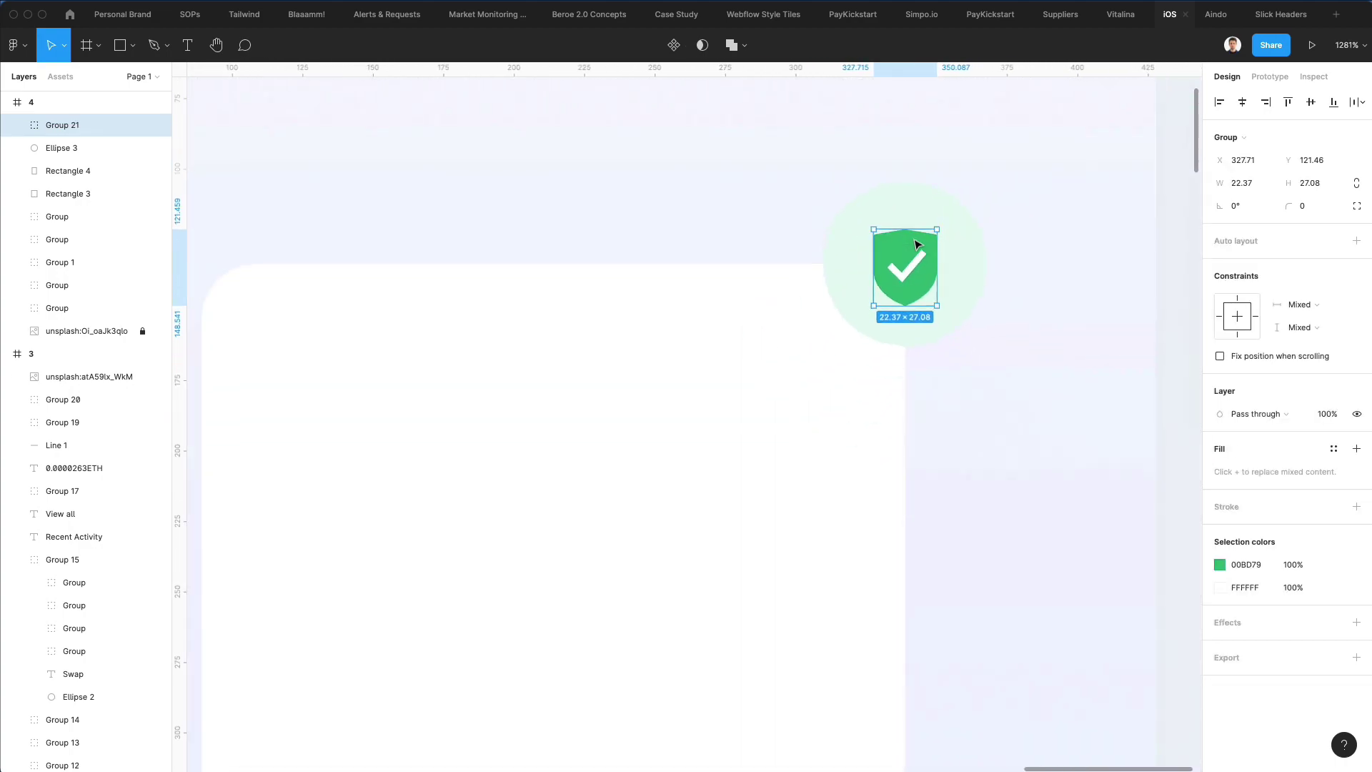
click(1084, 329)
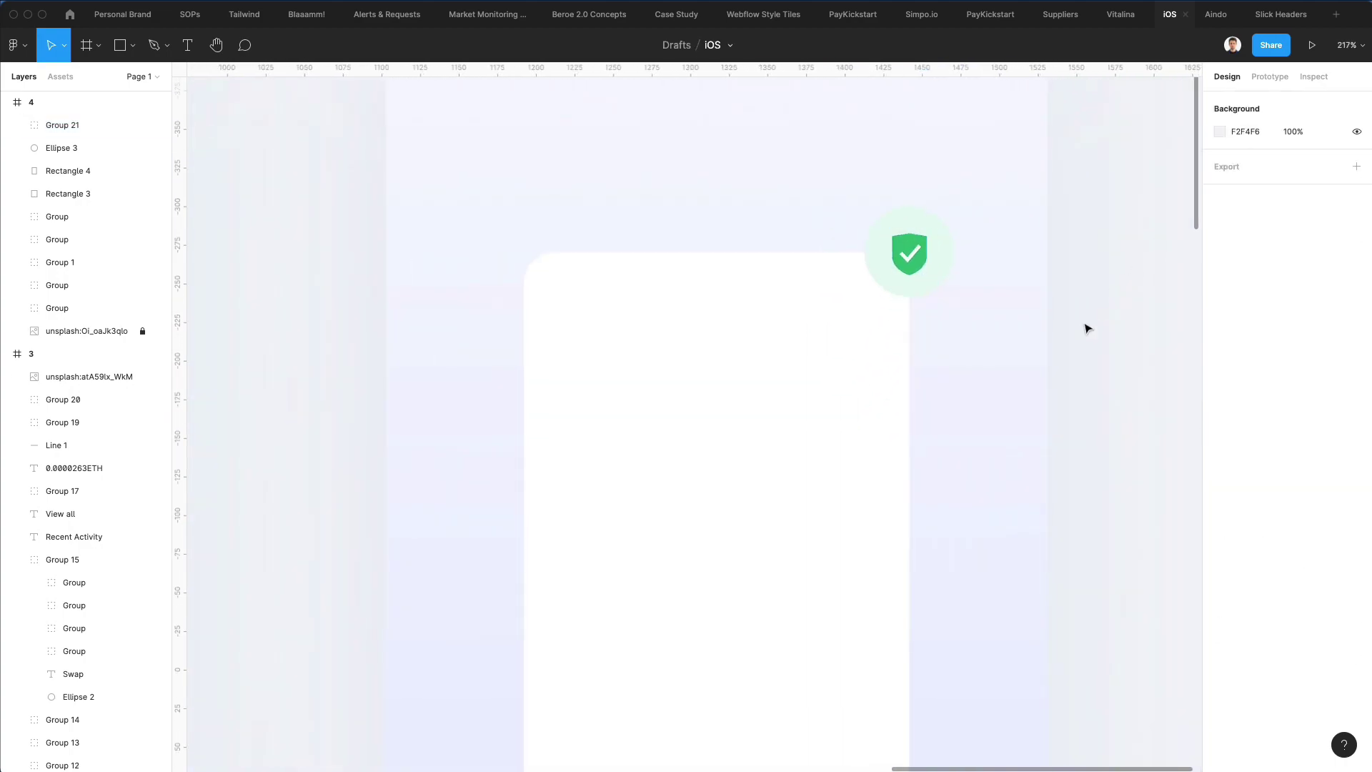
Step: Fill the badge circle with the shield's sampled green 00BD79 and try a layer opacity of 10%
scroll(1085, 330, down, 2)
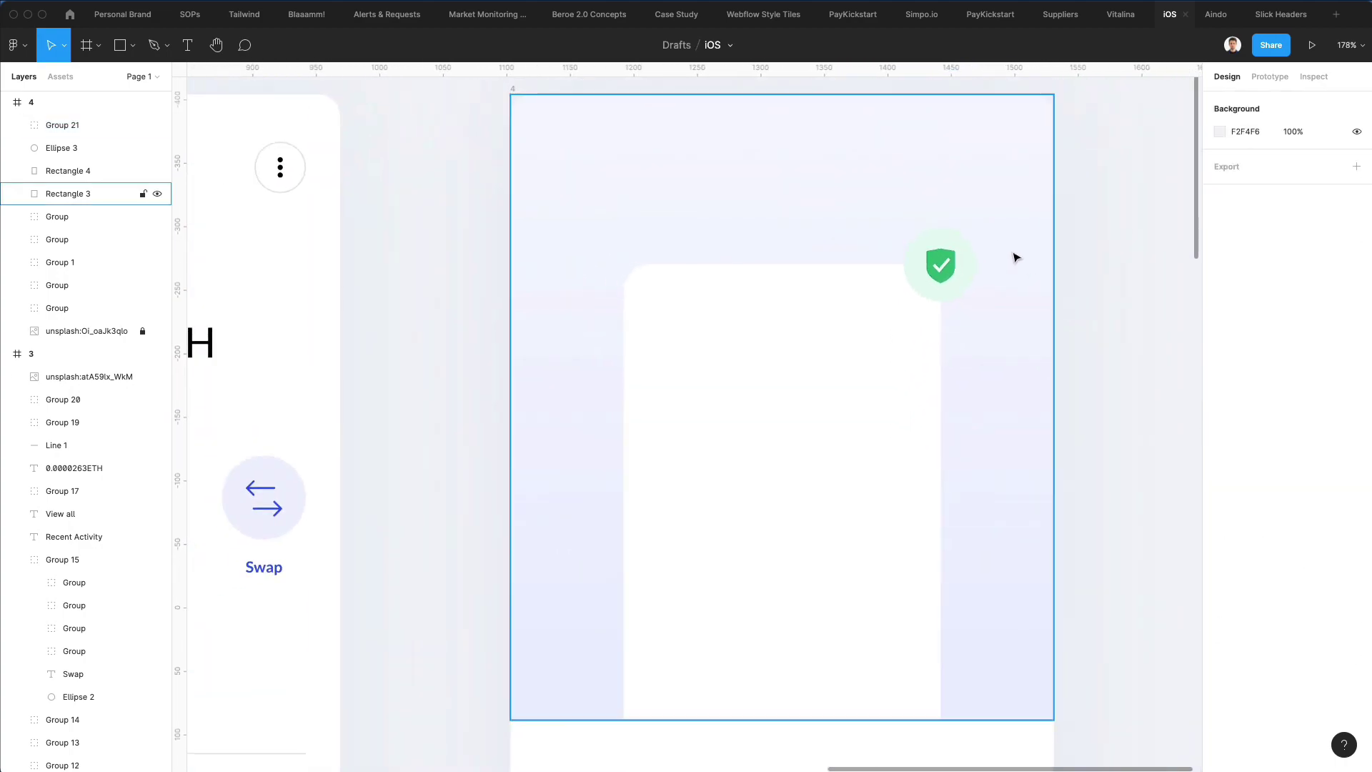
scroll(1128, 368, down, 2)
scroll(1143, 340, down, 1)
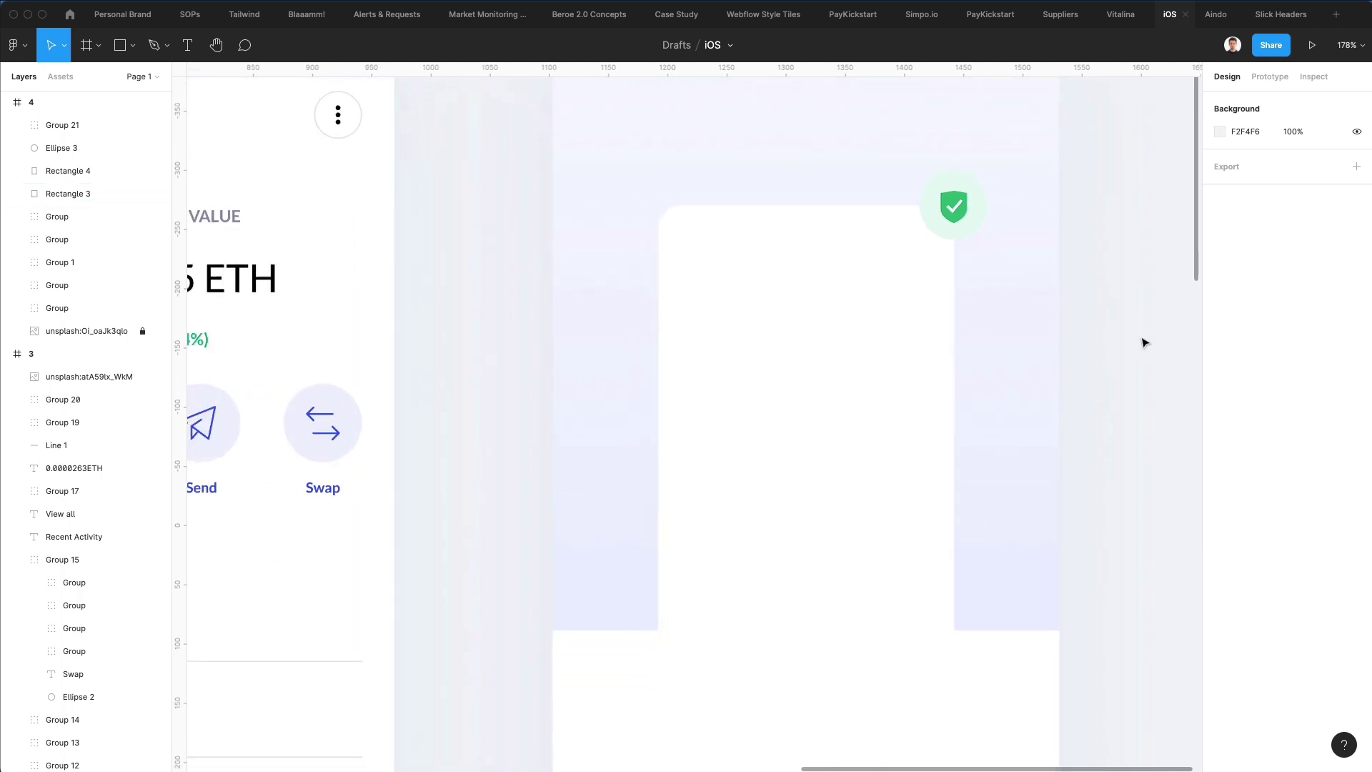
click(974, 201)
key(i)
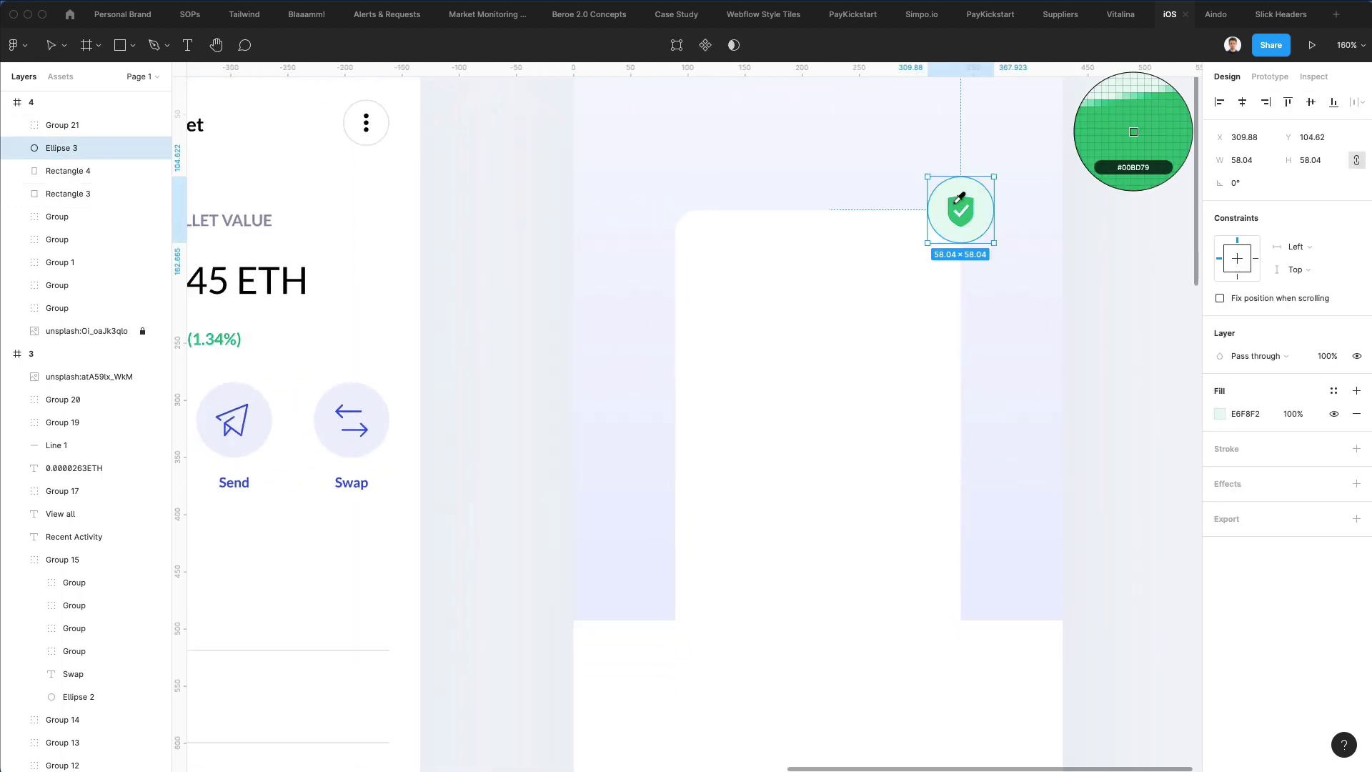
click(957, 200)
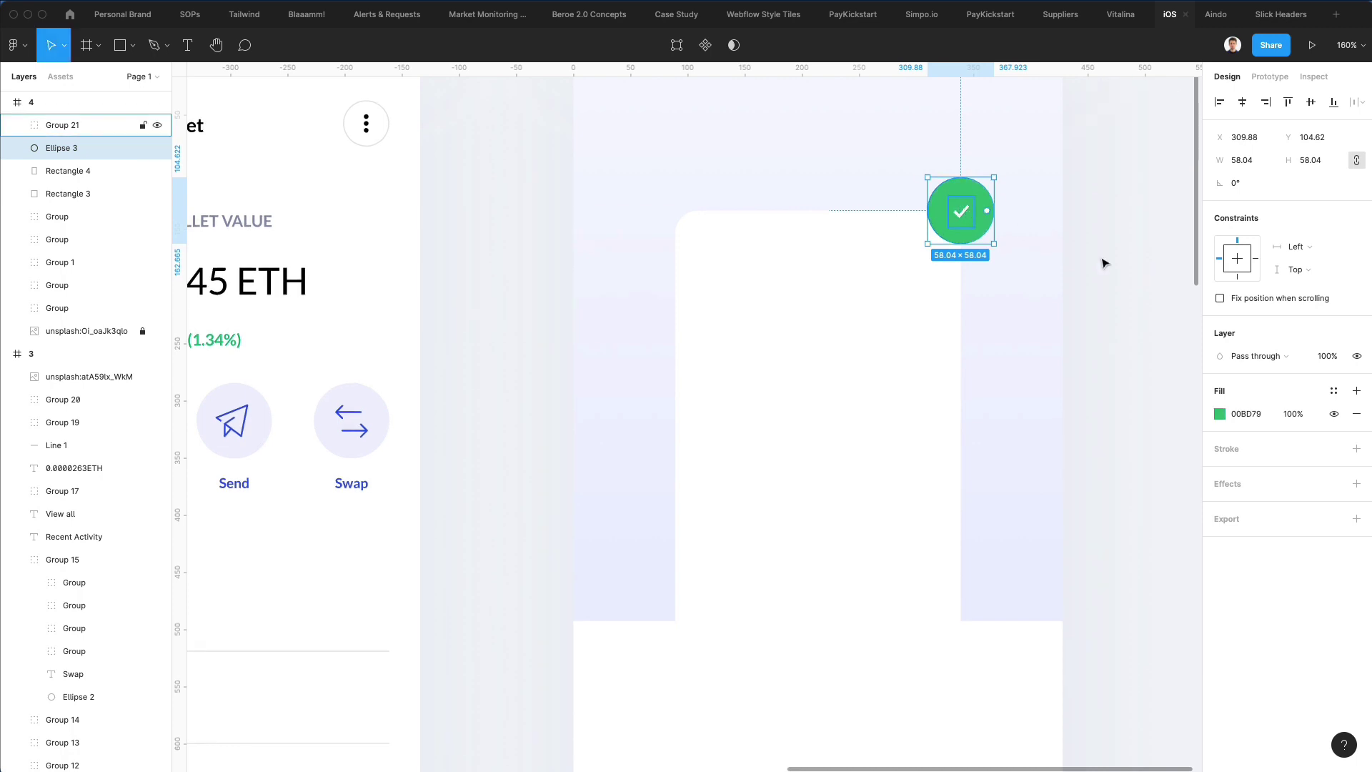
click(1213, 418)
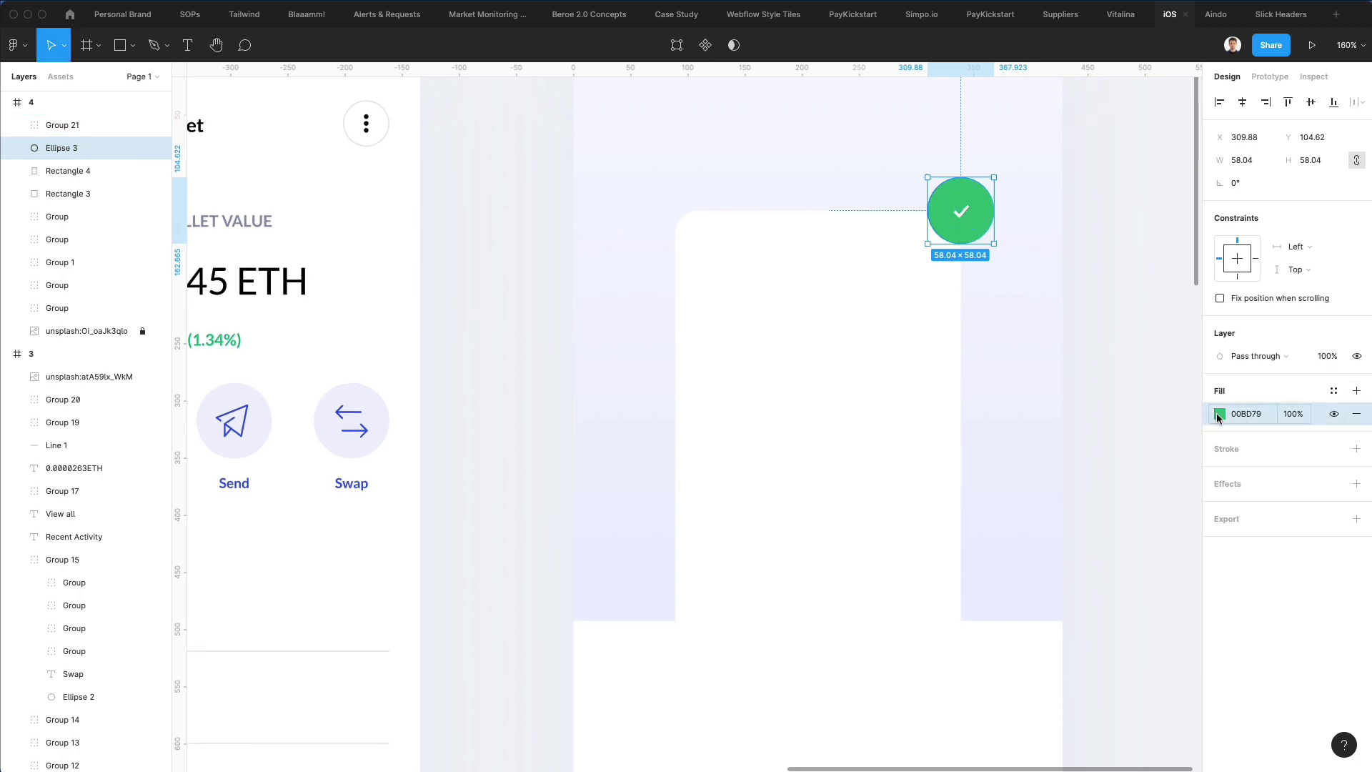
key(1)
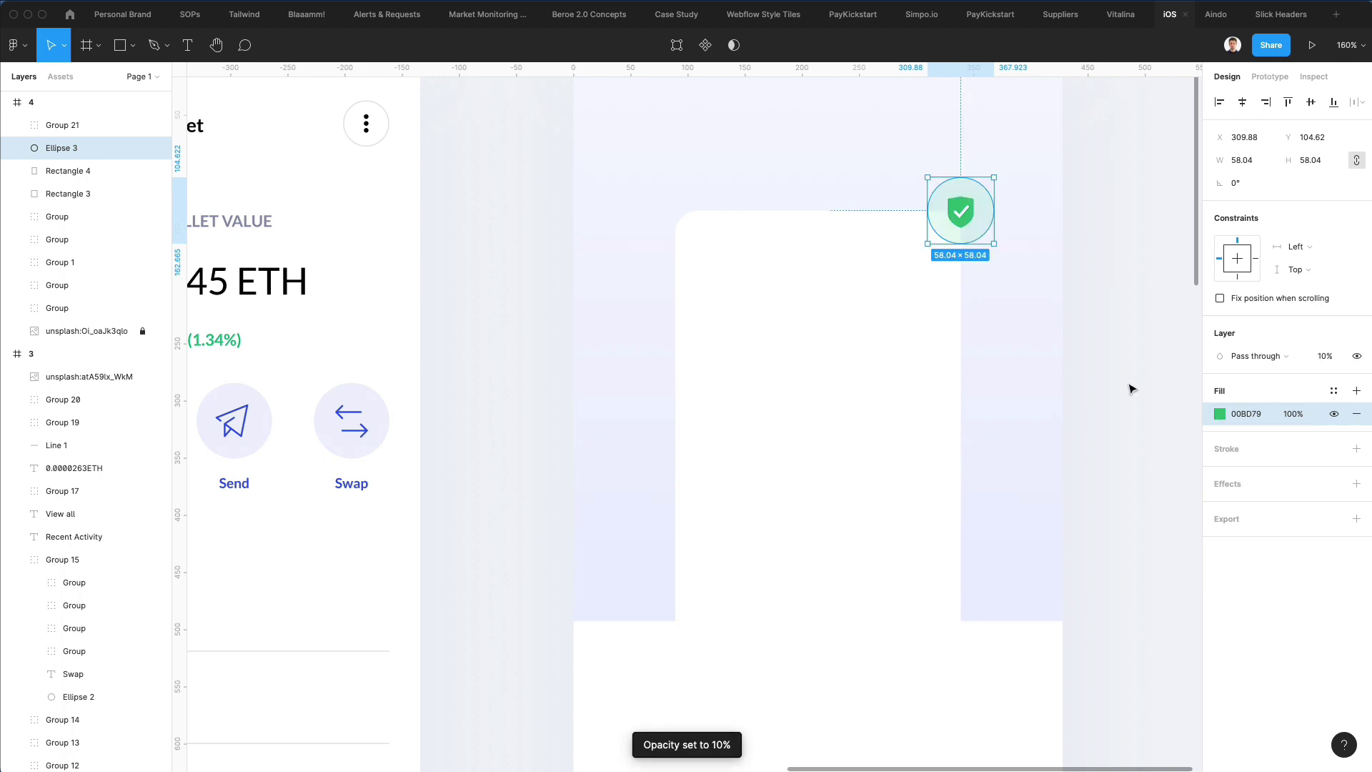
key(4)
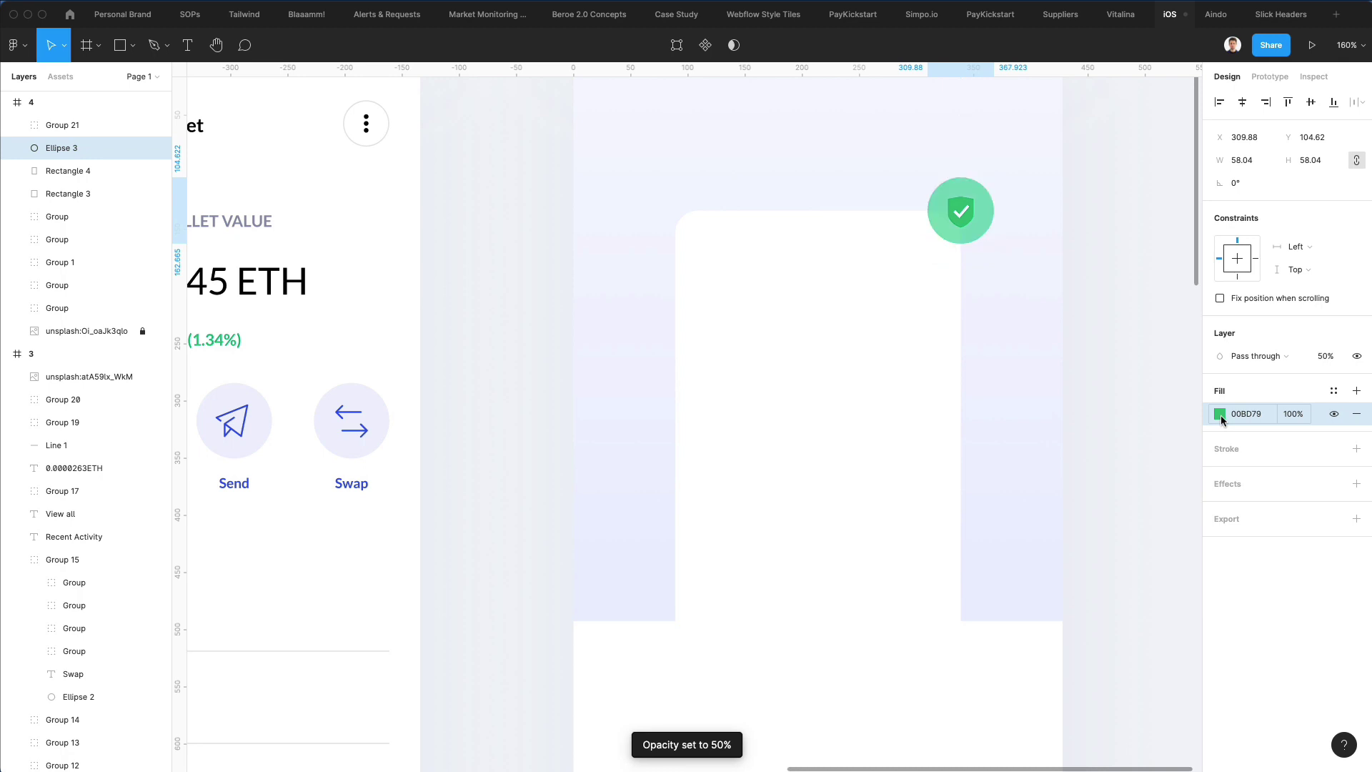
Step: Lighten the badge circle's fill to BAEEDB and set its layer opacity to 50%
click(1220, 415)
drag(1152, 415, 1066, 431)
key(5)
click(1116, 309)
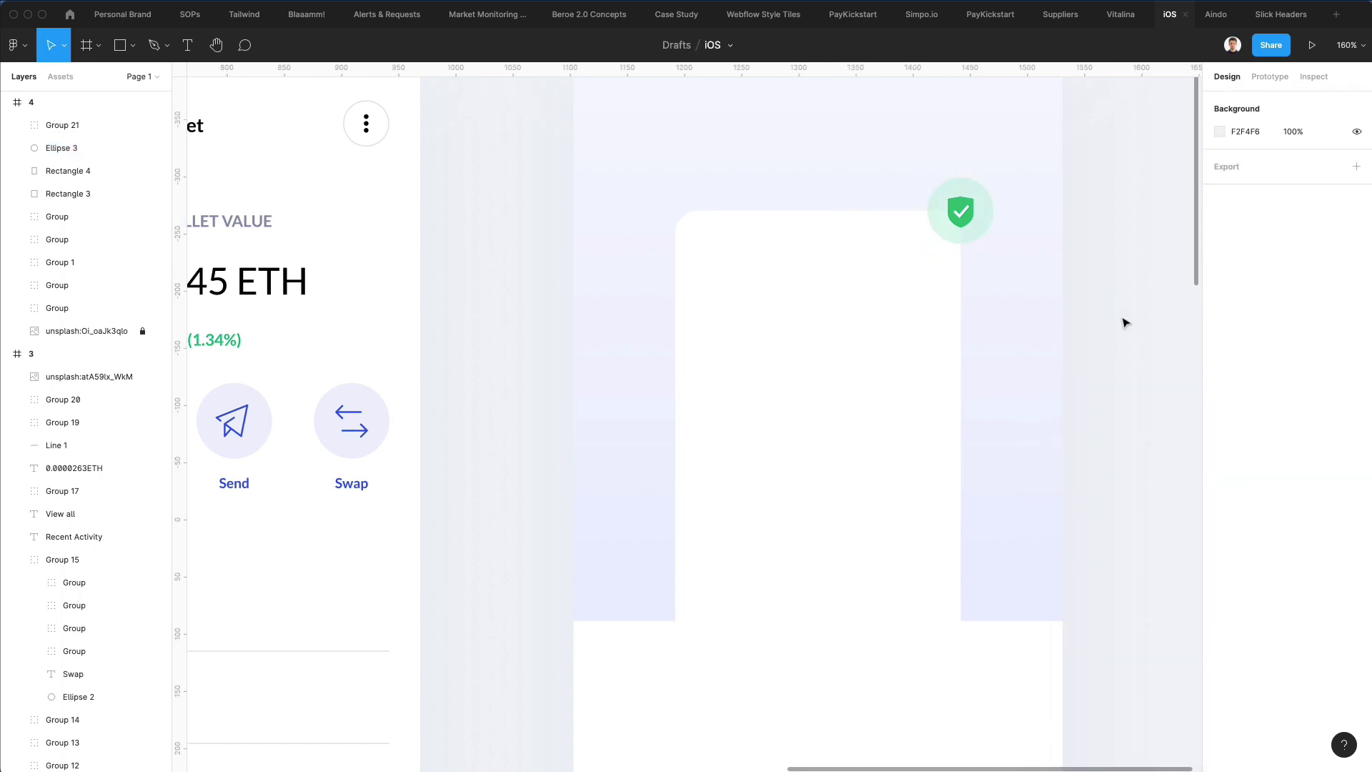
Step: Copy the bold "0.24" floor price text from screen 2 and paste it onto screen 4
scroll(1118, 315, down, 3)
scroll(1121, 318, right, 3)
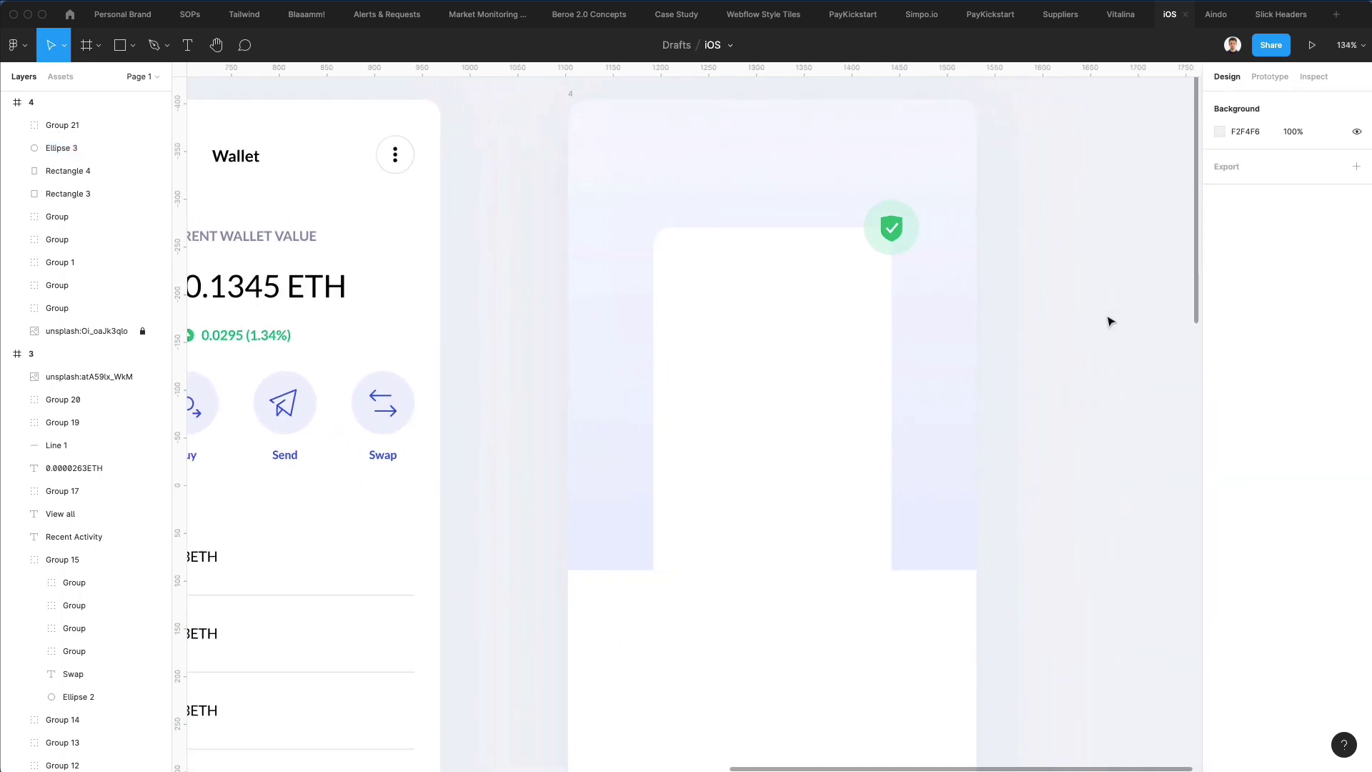
scroll(818, 340, down, 5)
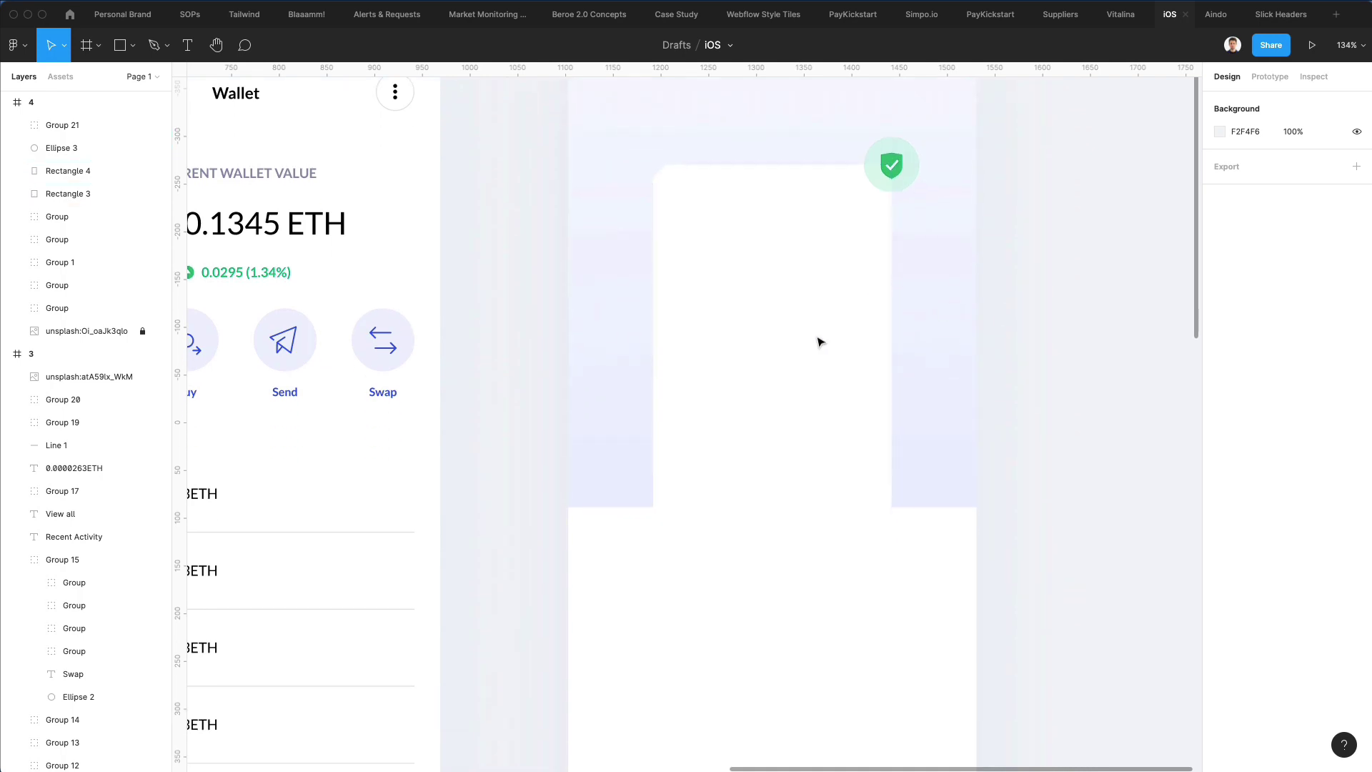
scroll(818, 340, down, 3)
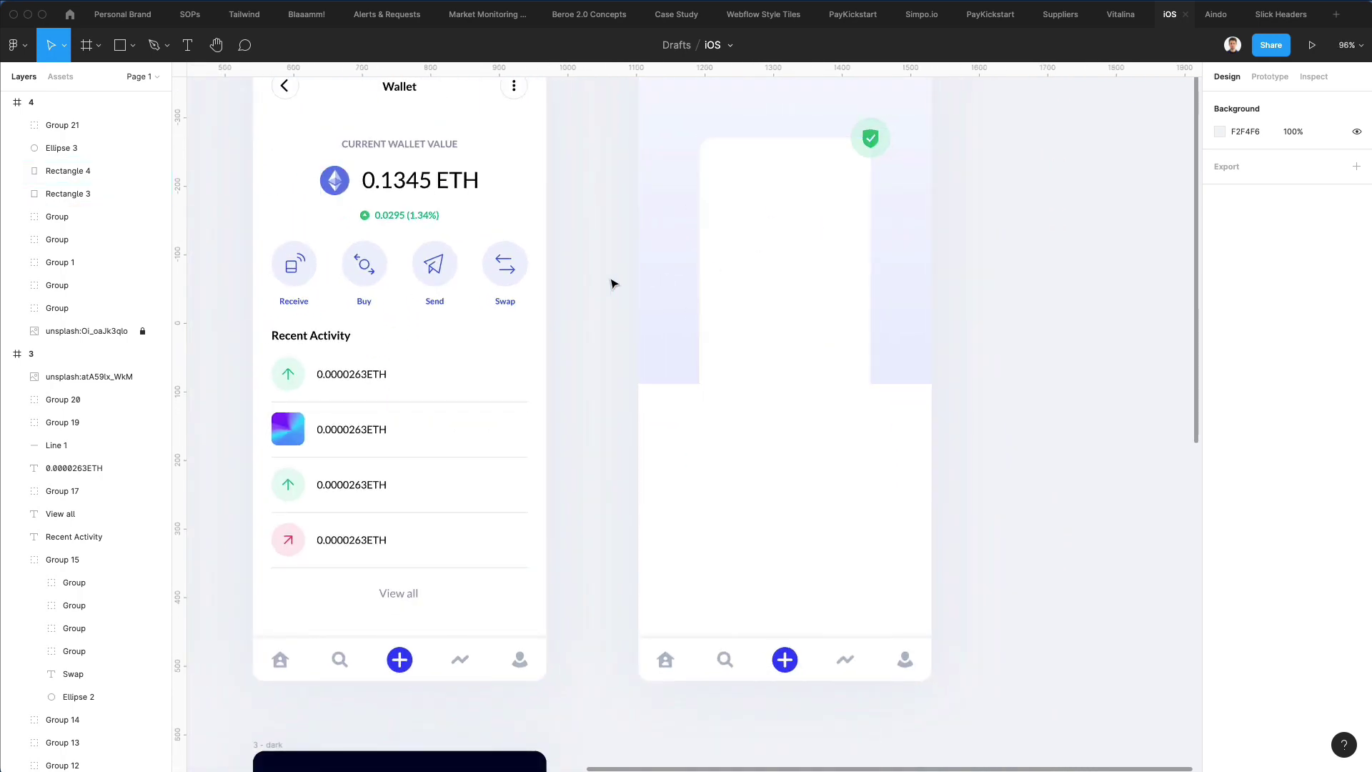
scroll(628, 251, up, 4)
scroll(570, 257, left, 6)
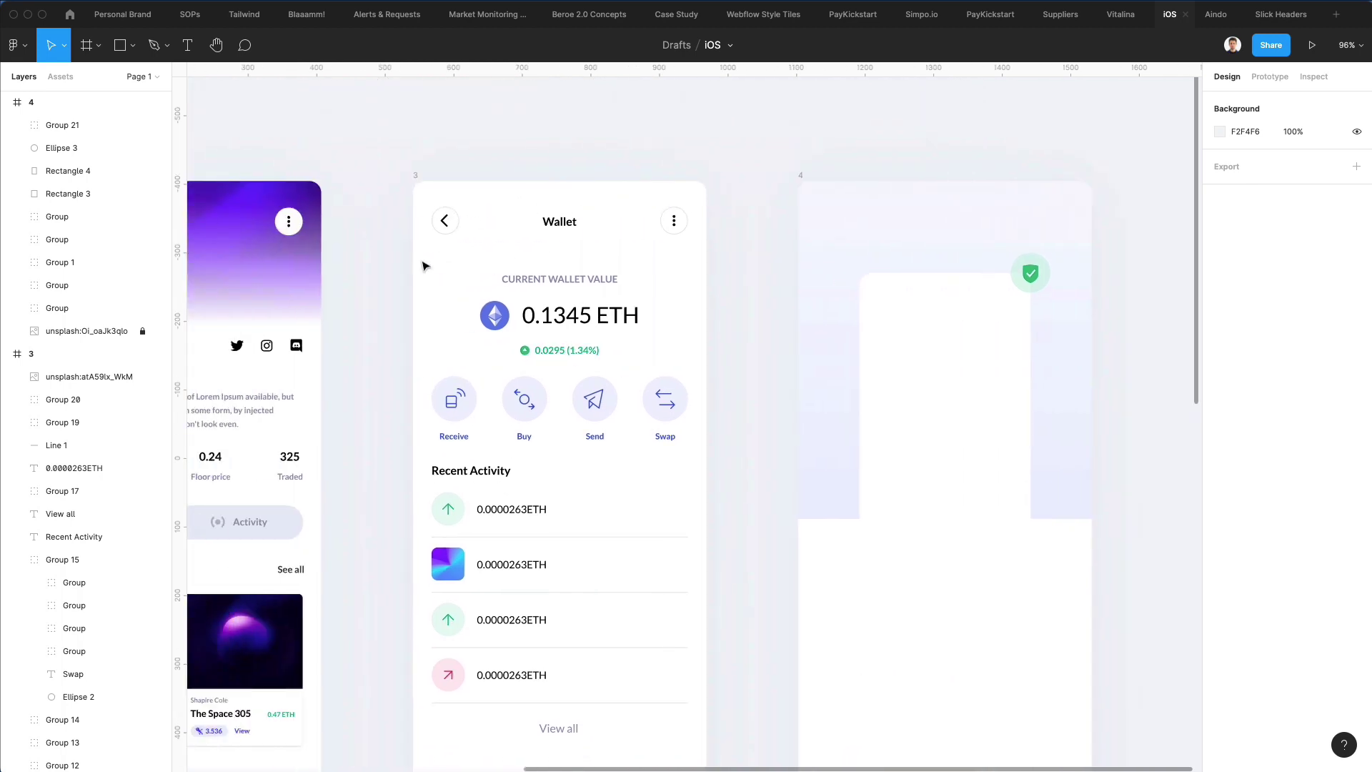
scroll(615, 282, down, 3)
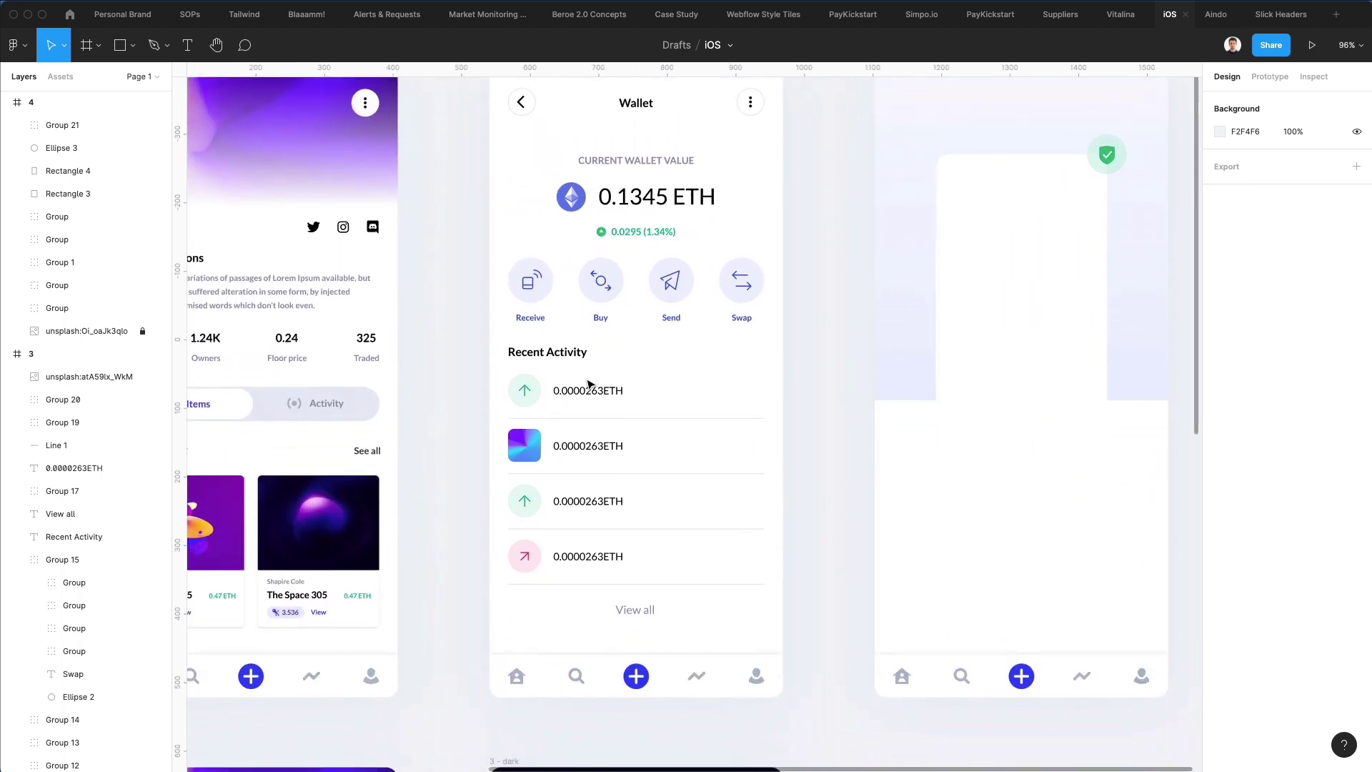
click(600, 390)
click(286, 337)
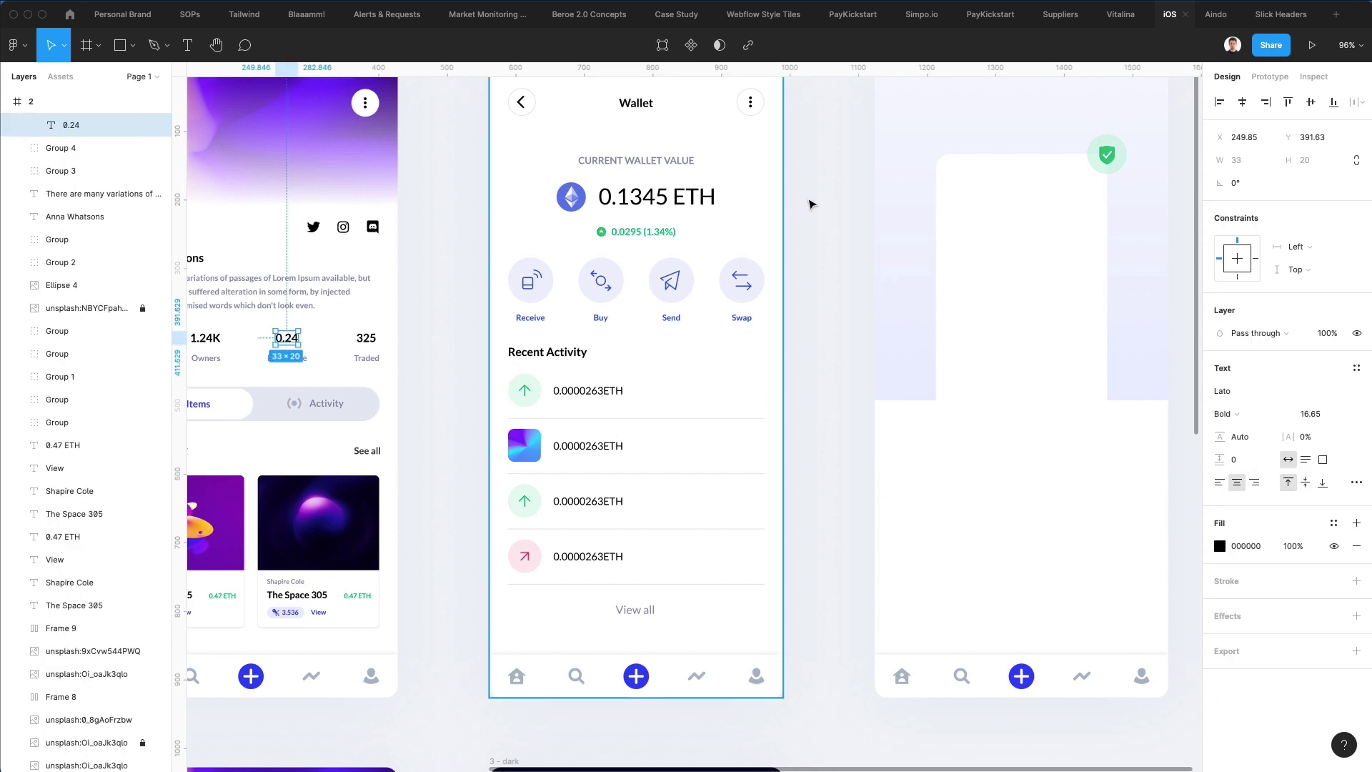
scroll(814, 205, up, 2)
scroll(814, 205, right, 4)
click(629, 203)
key(ctrl+v)
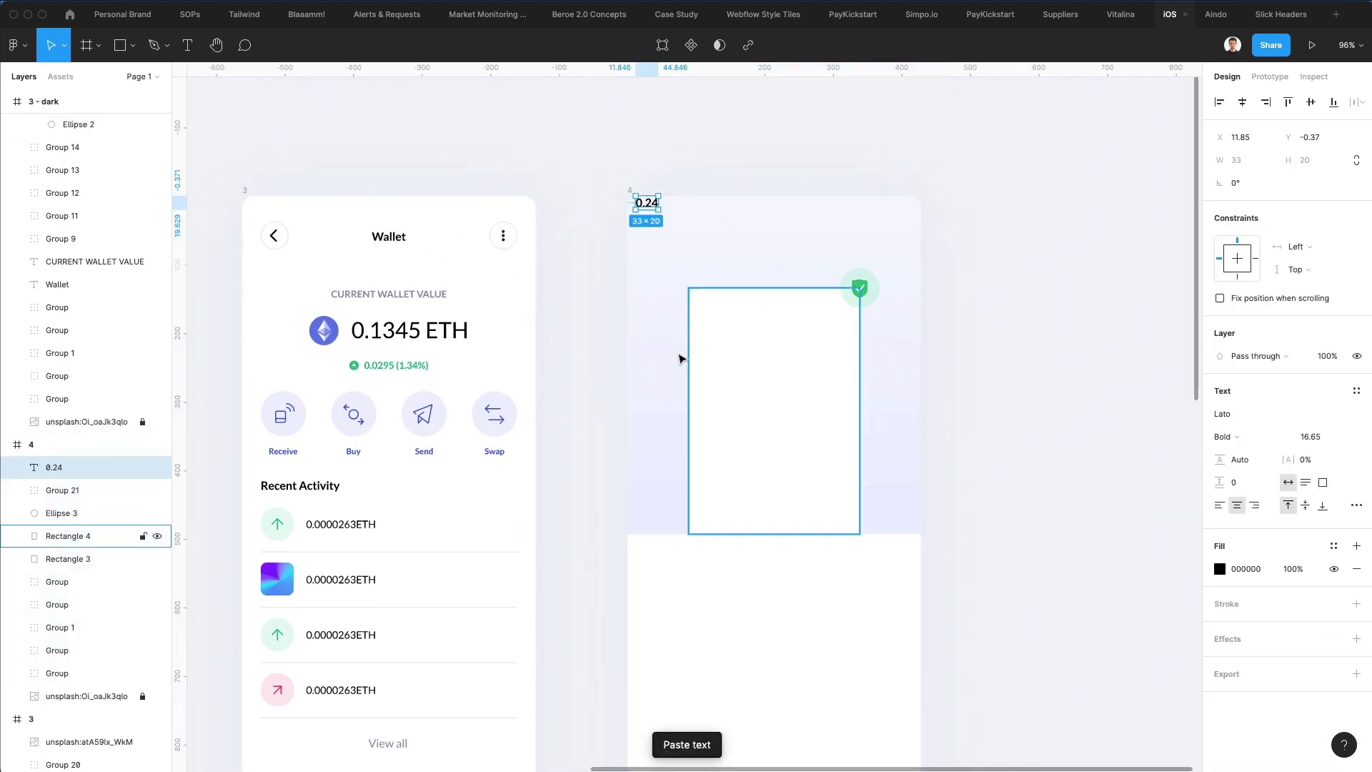
Step: Move the pasted text to the upper-right corner of screen 4 and change its wording to "Skip"
drag(649, 207, 898, 239)
double_click(896, 235)
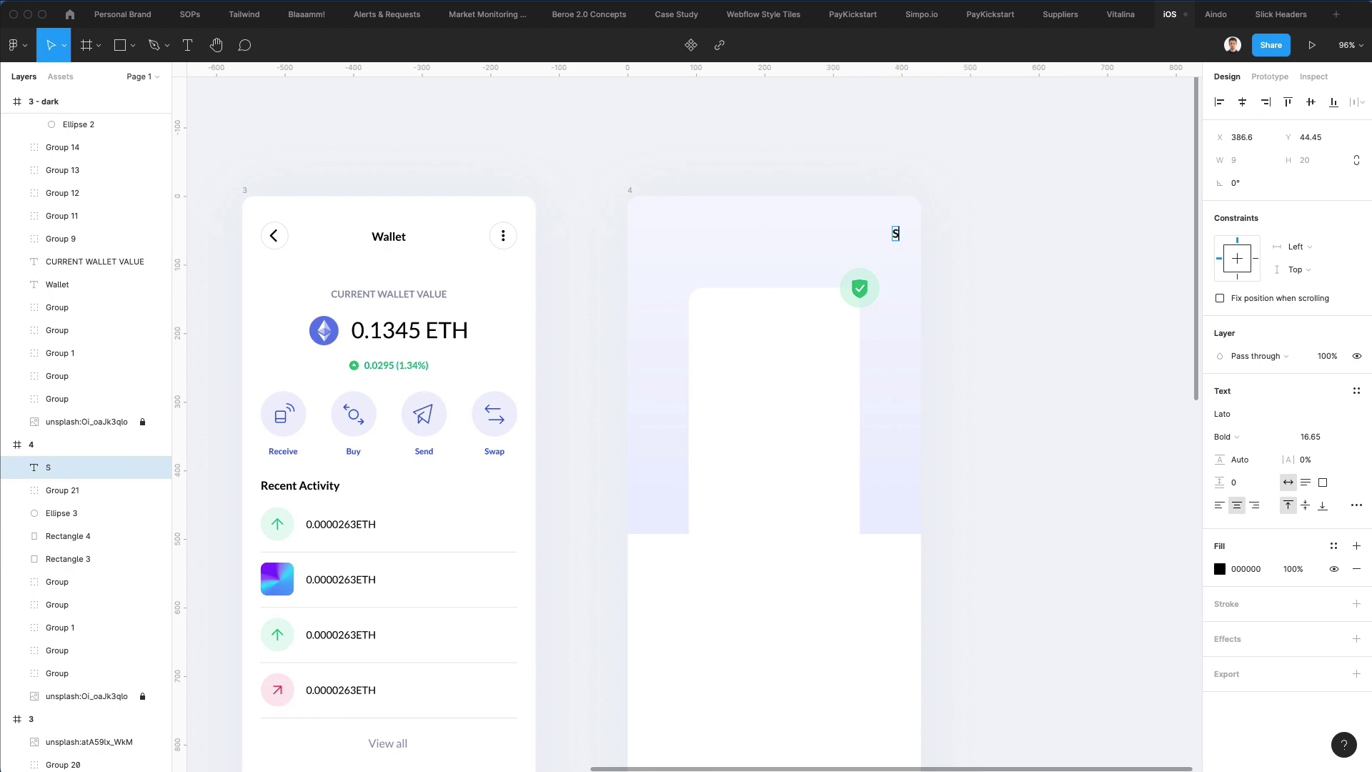
click(1044, 218)
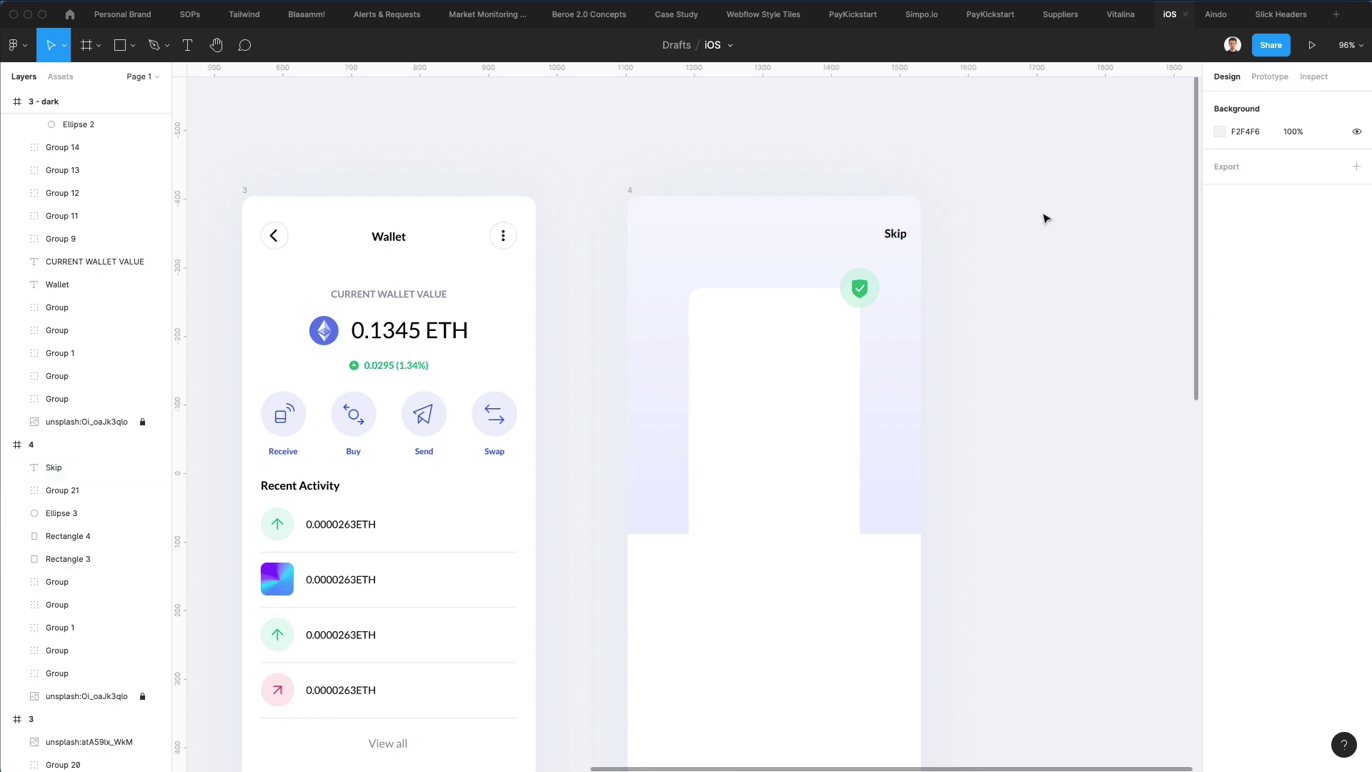
click(888, 236)
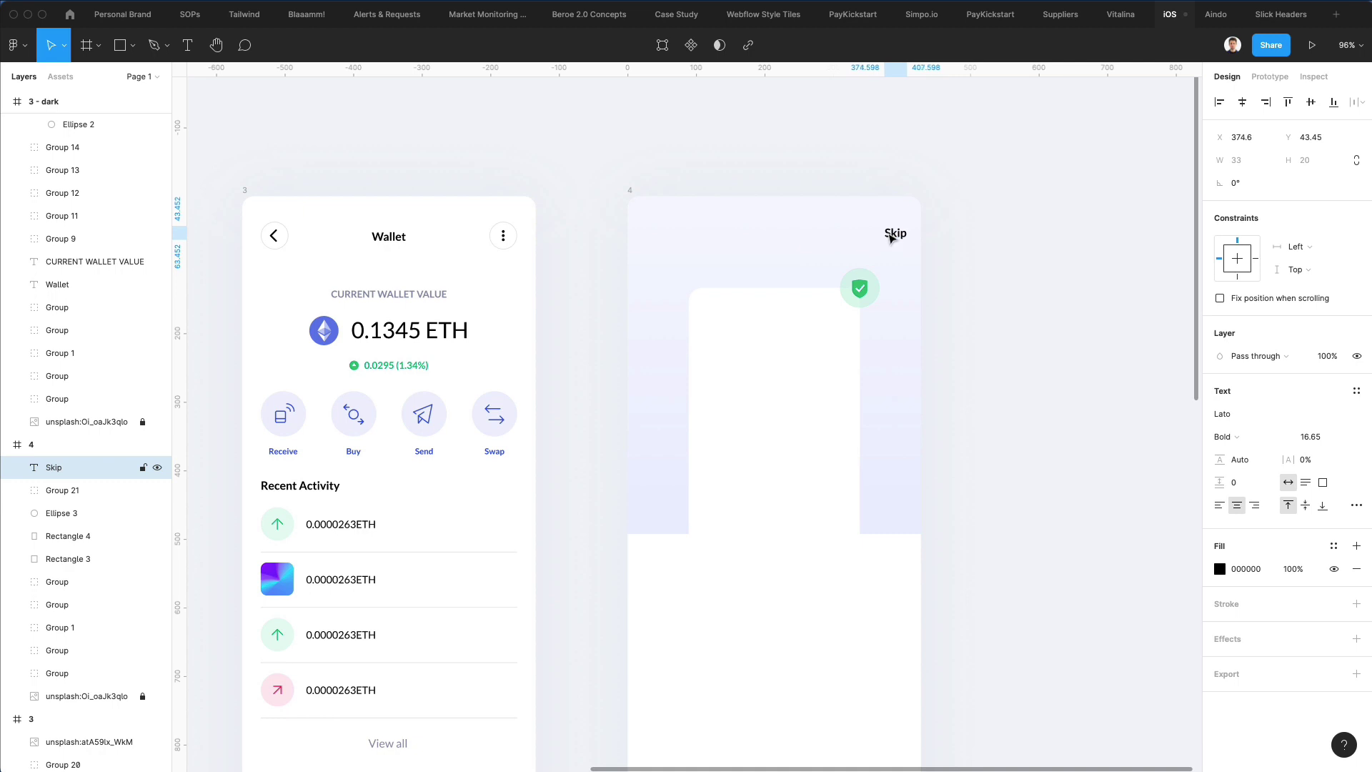
click(965, 265)
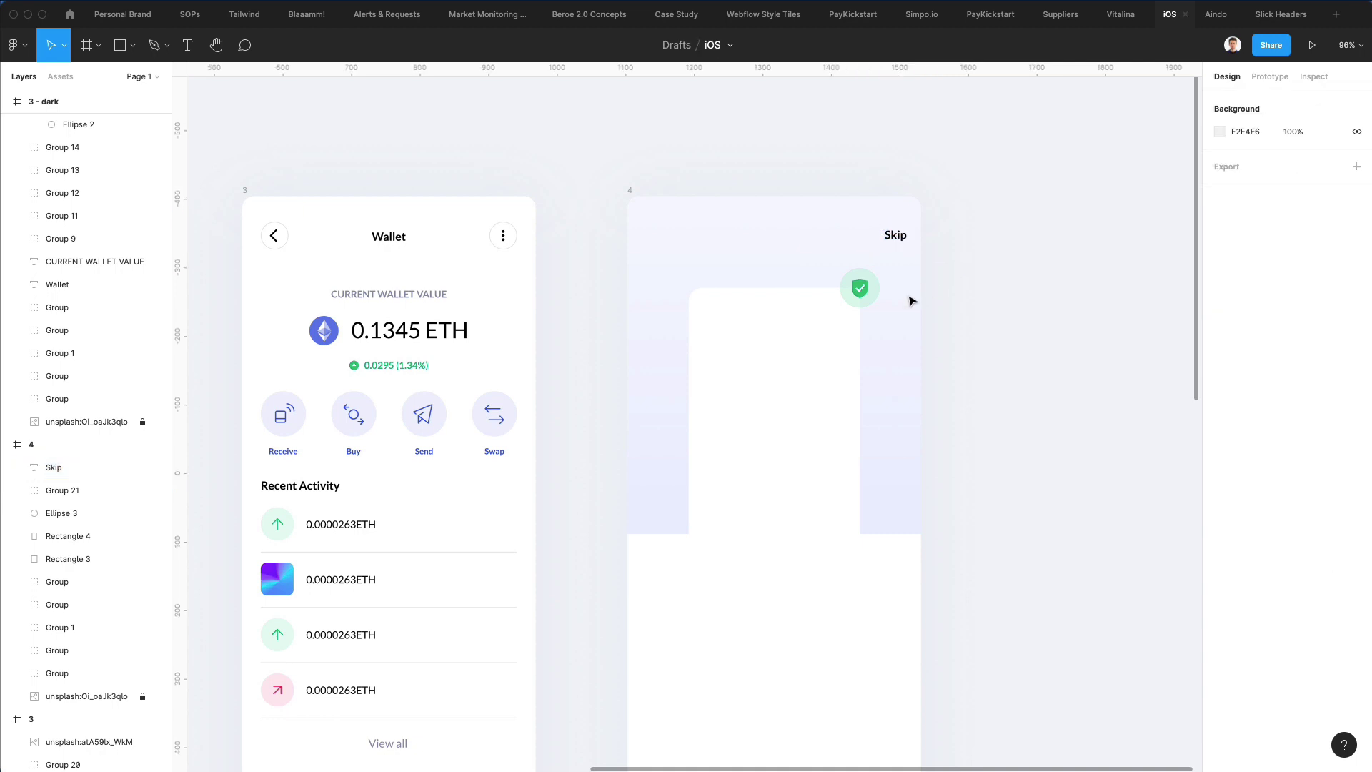
Step: Enlarge the shield and its circle together to about 63 × 63, keeping them over the white panel's upper-right corner
scroll(910, 300, up, 5)
click(866, 270)
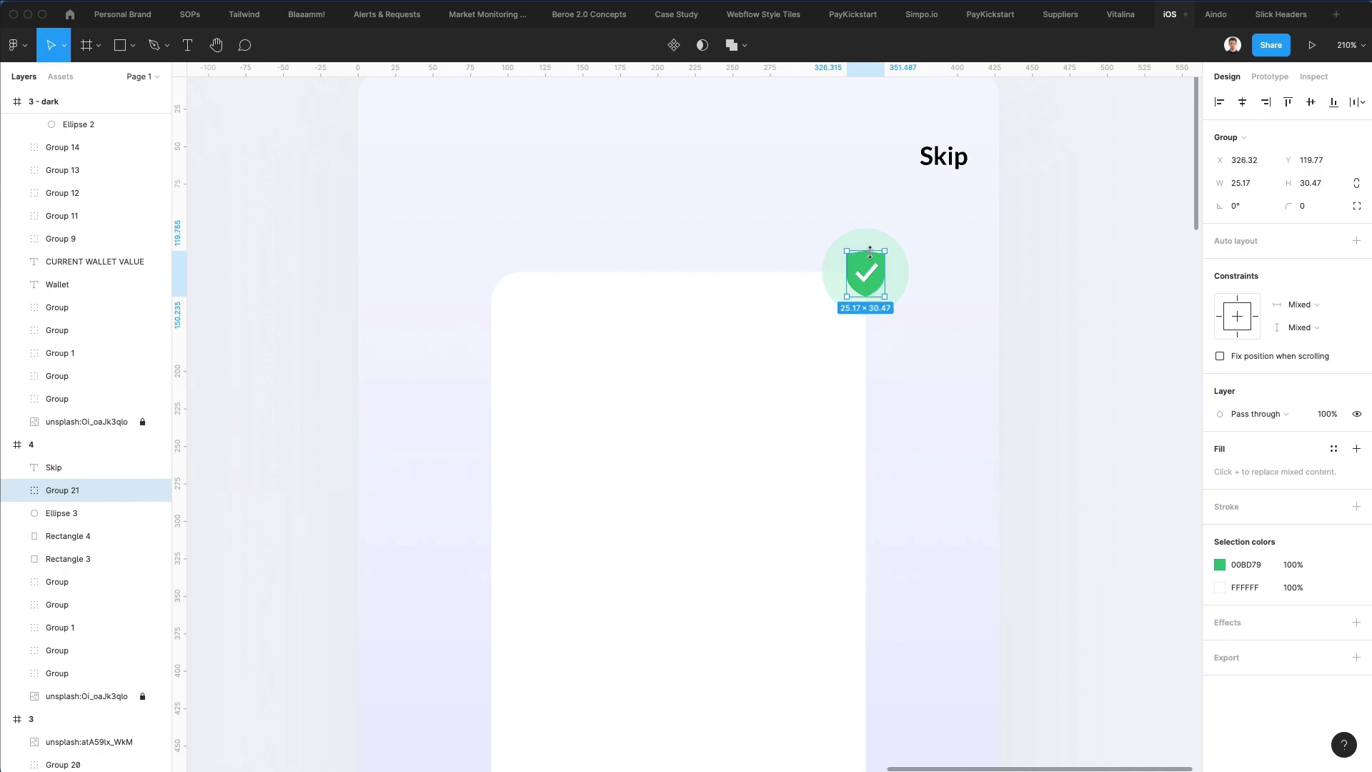
shift+click(828, 284)
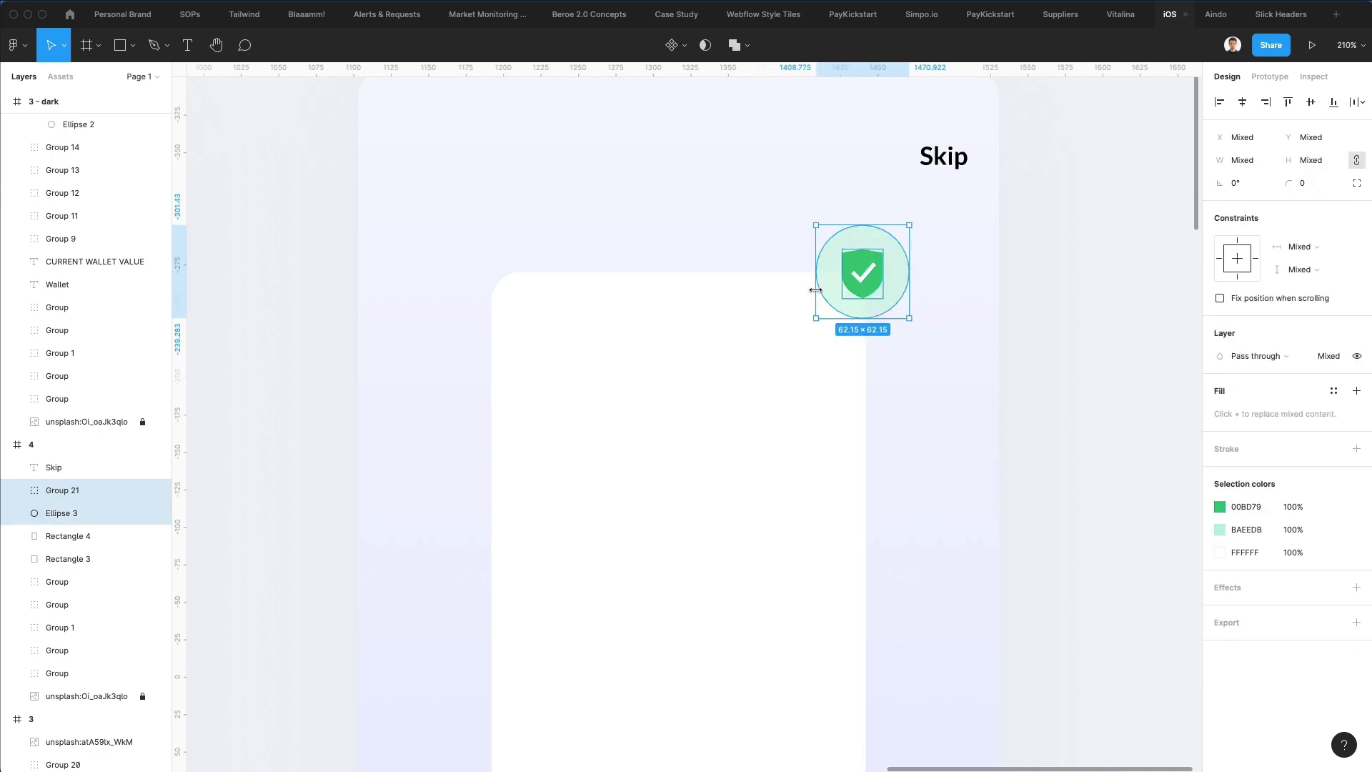
drag(814, 289, 817, 293)
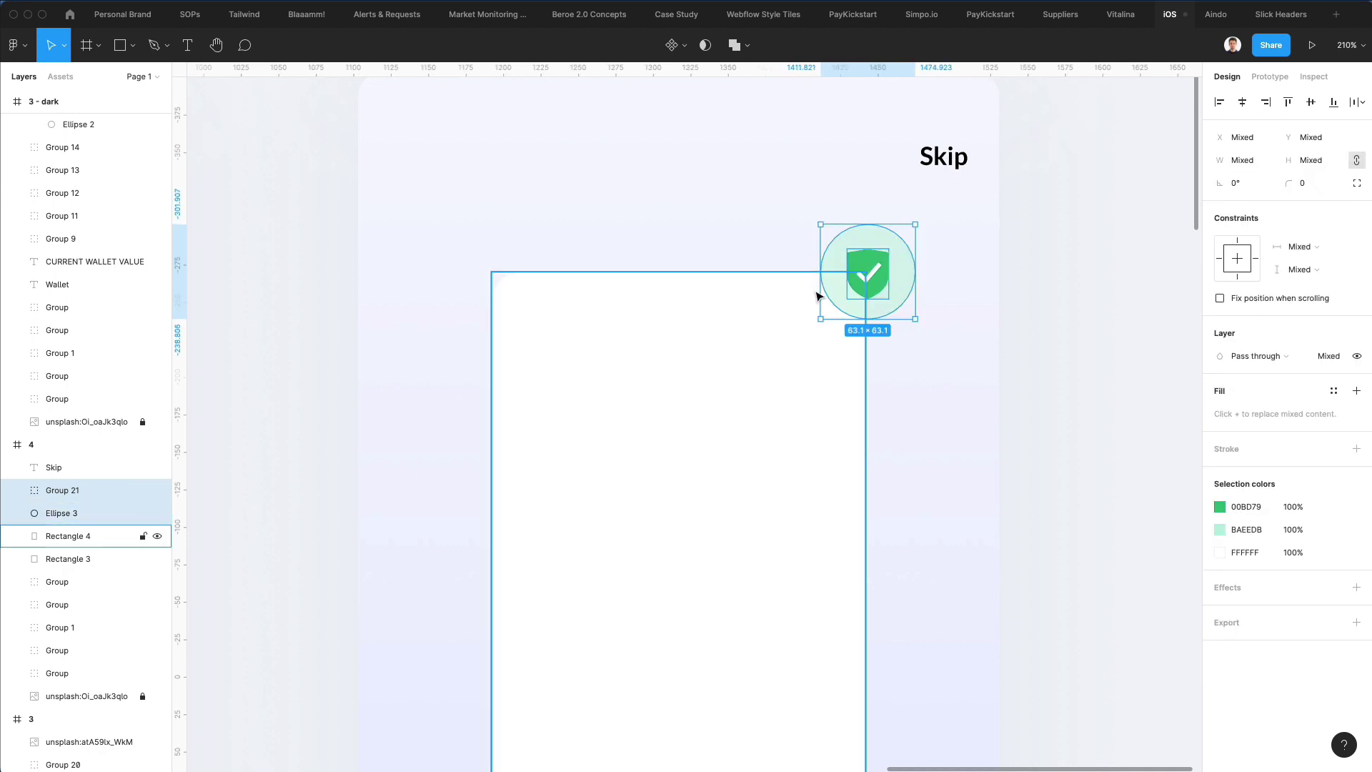
click(1072, 288)
Step: Group the bar-chart logo icon and the NFTX text in the header of screen 1
scroll(1072, 288, down, 5)
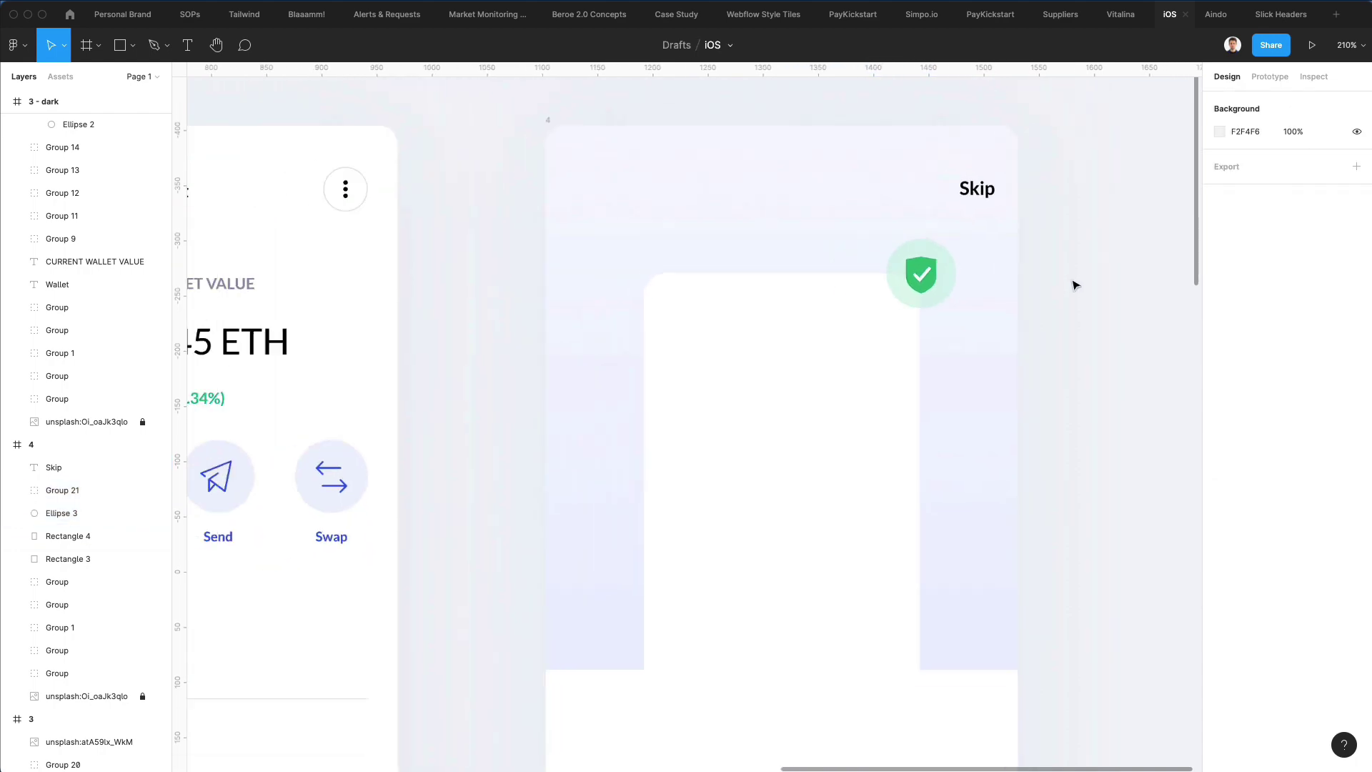
scroll(1075, 286, down, 2)
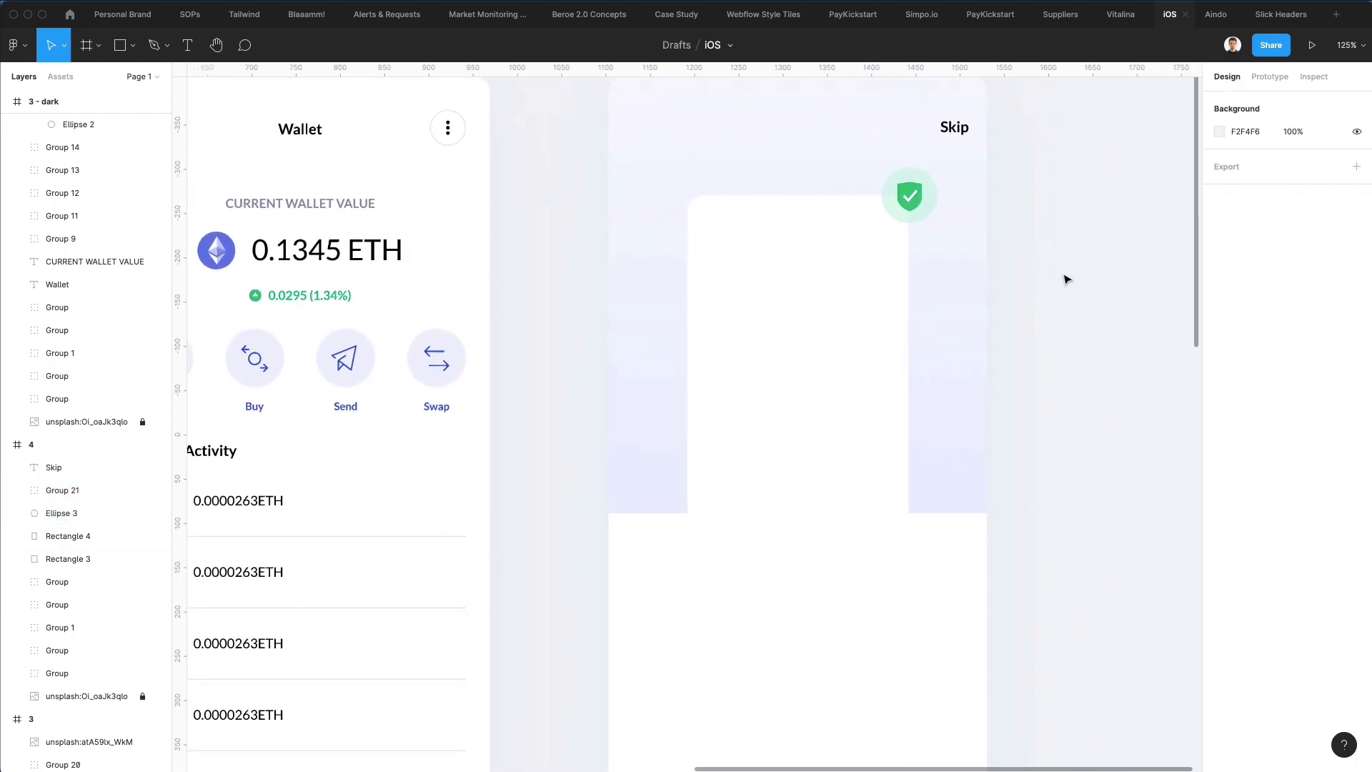
scroll(1071, 284, left, 6)
scroll(1066, 279, left, 20)
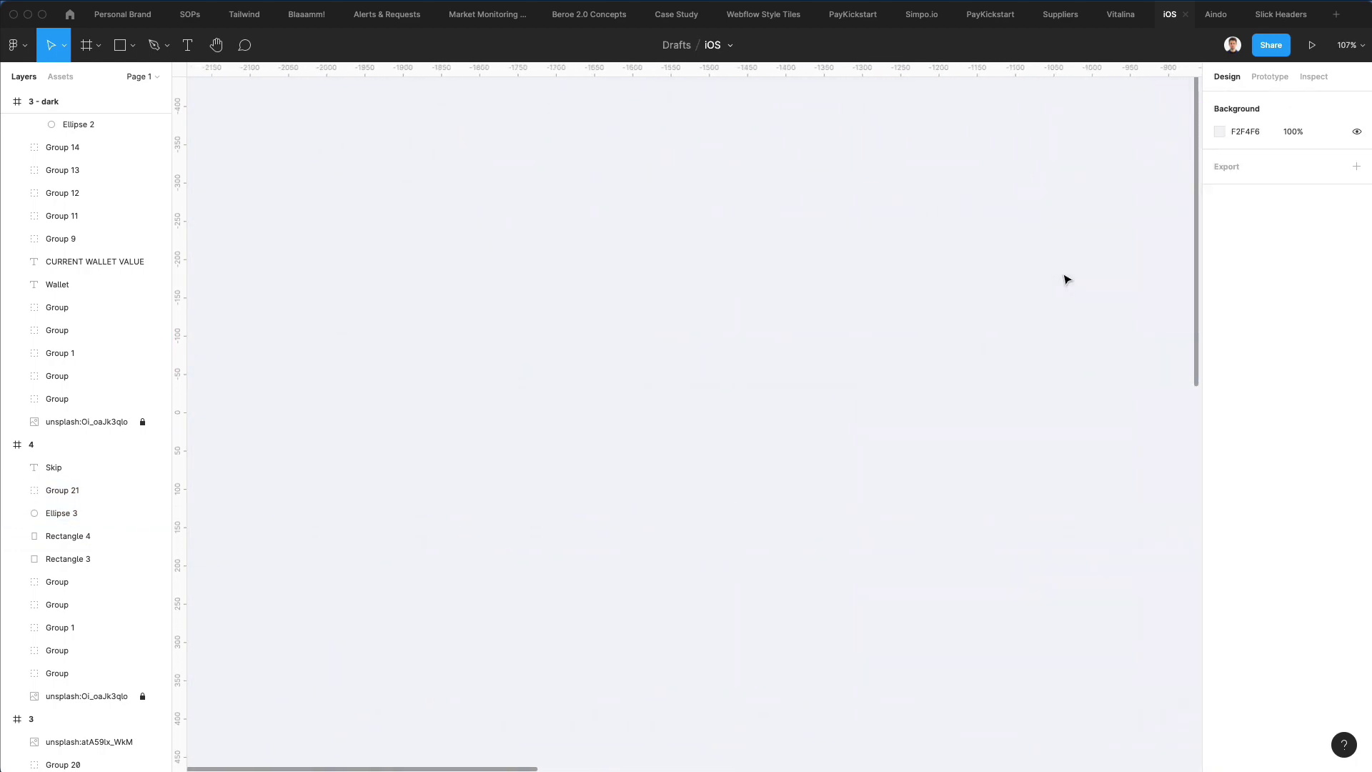
scroll(1066, 278, right, 10)
drag(439, 146, 568, 170)
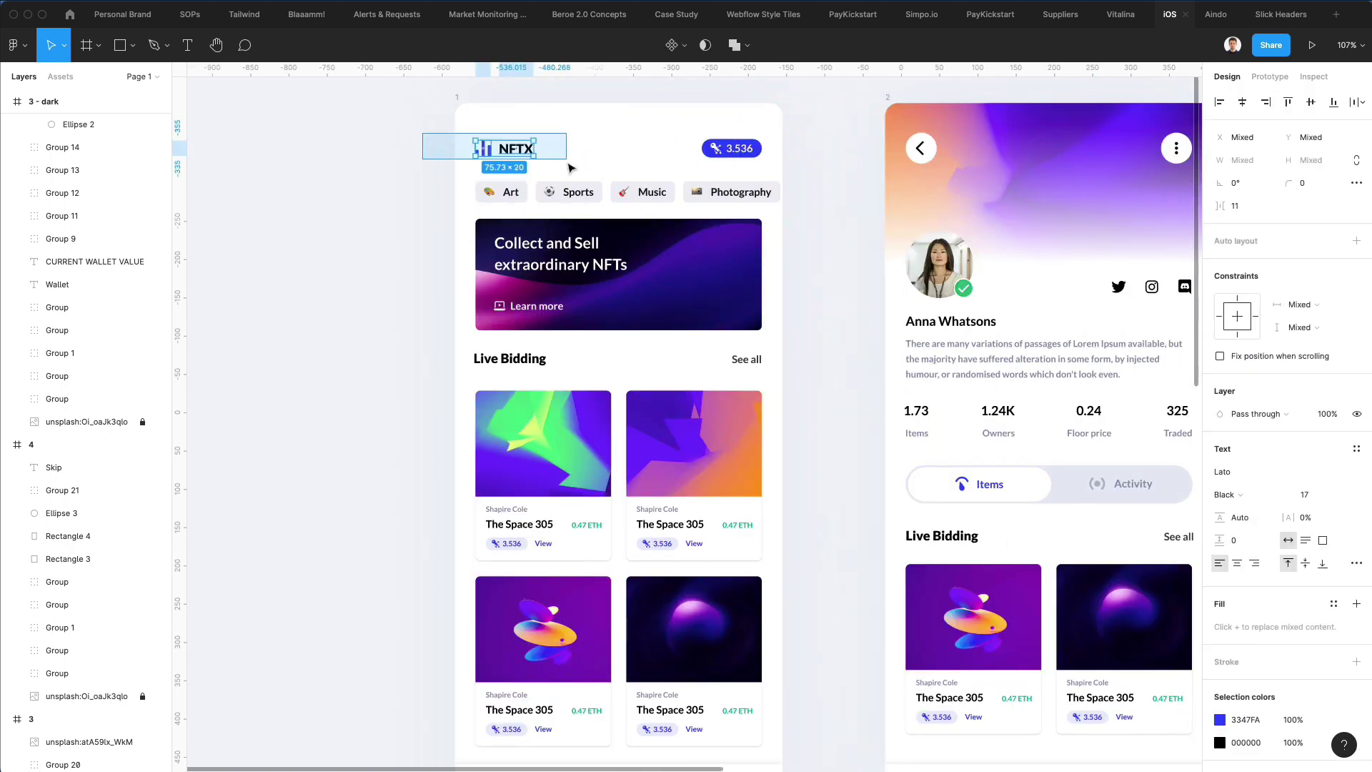
scroll(569, 167, right, 20)
scroll(569, 167, left, 20)
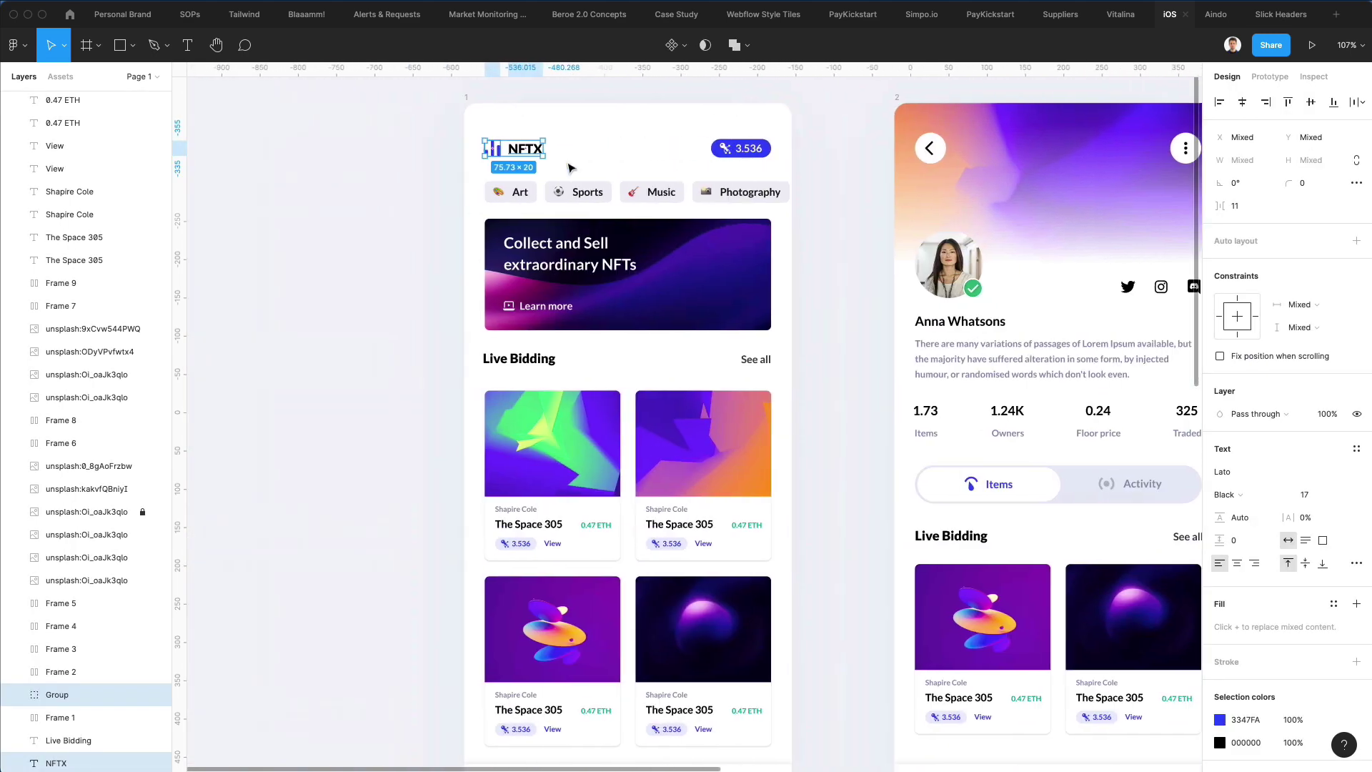
key(super+g)
Step: Paste the NFTX logo group onto screen 4 and place it near the upper-left corner of the white panel
scroll(613, 175, right, 20)
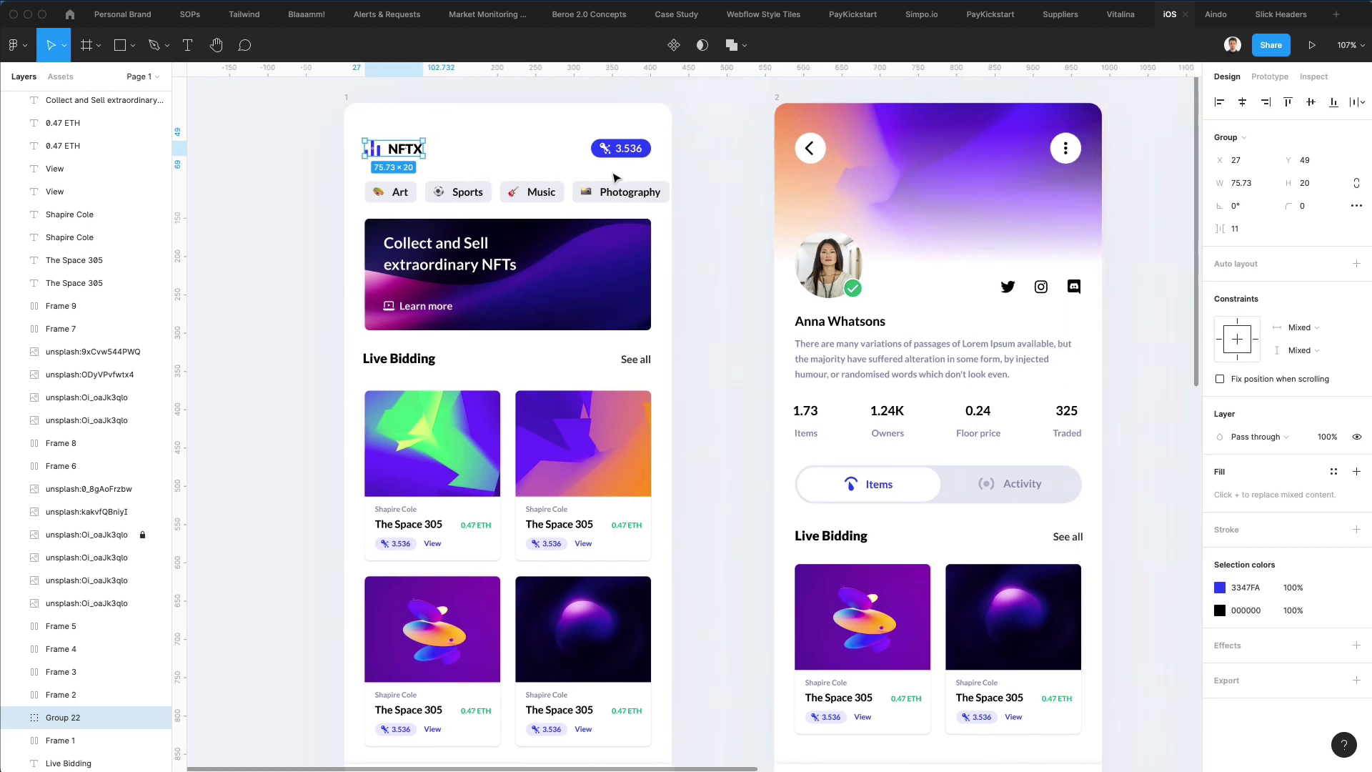
click(505, 100)
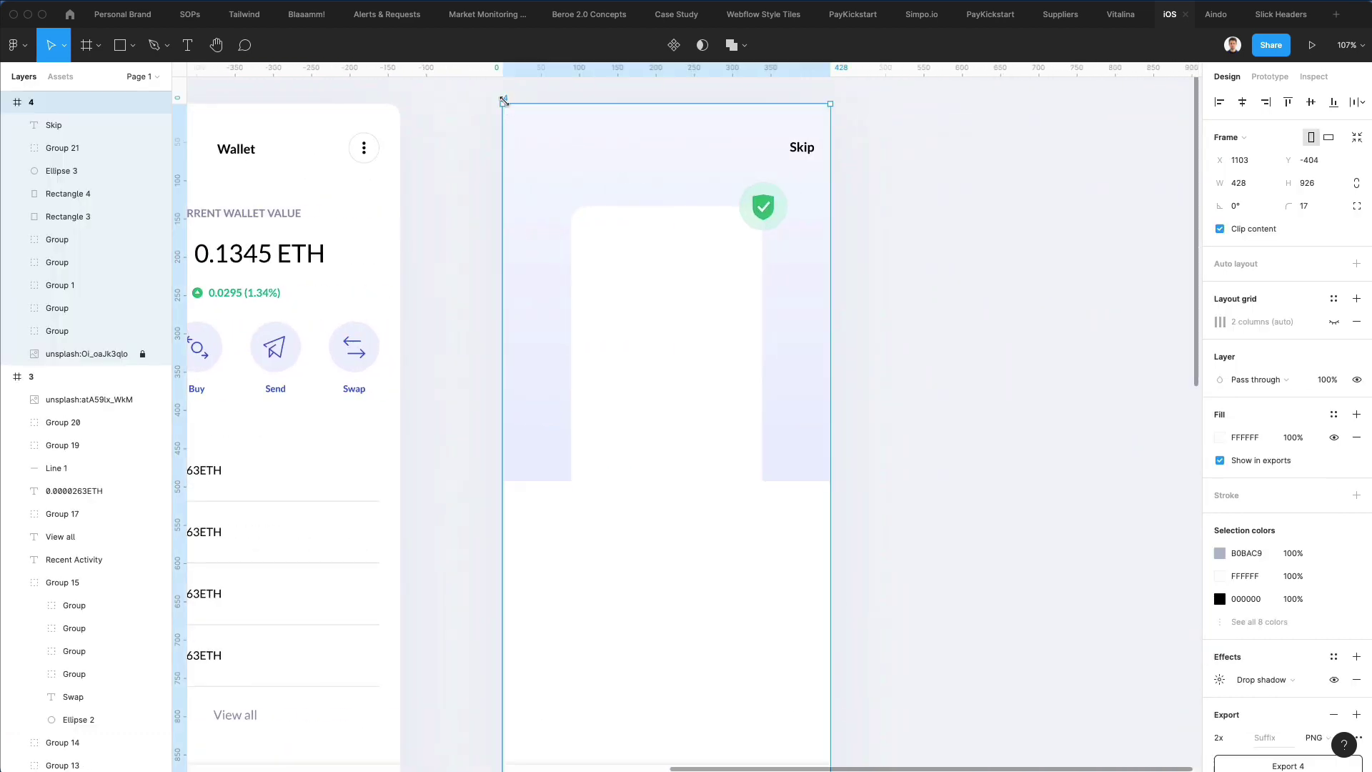
key(super+v)
drag(558, 160, 625, 256)
click(965, 297)
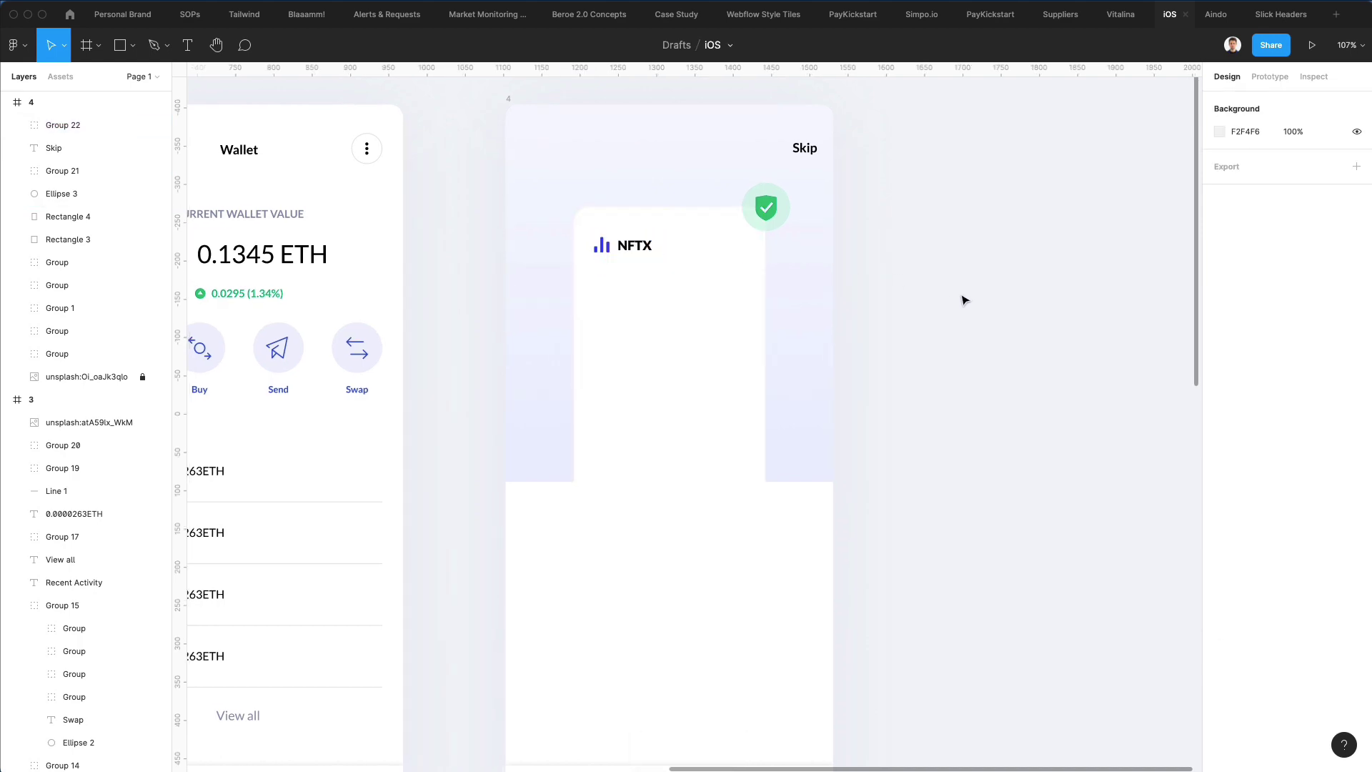
Step: Copy the purple artwork image from screen 1's Live Bidding cards onto screen 4, placing it under the NFTX logo at about 64 × 63
scroll(663, 284, left, 10)
scroll(660, 286, left, 15)
scroll(660, 286, down, 4)
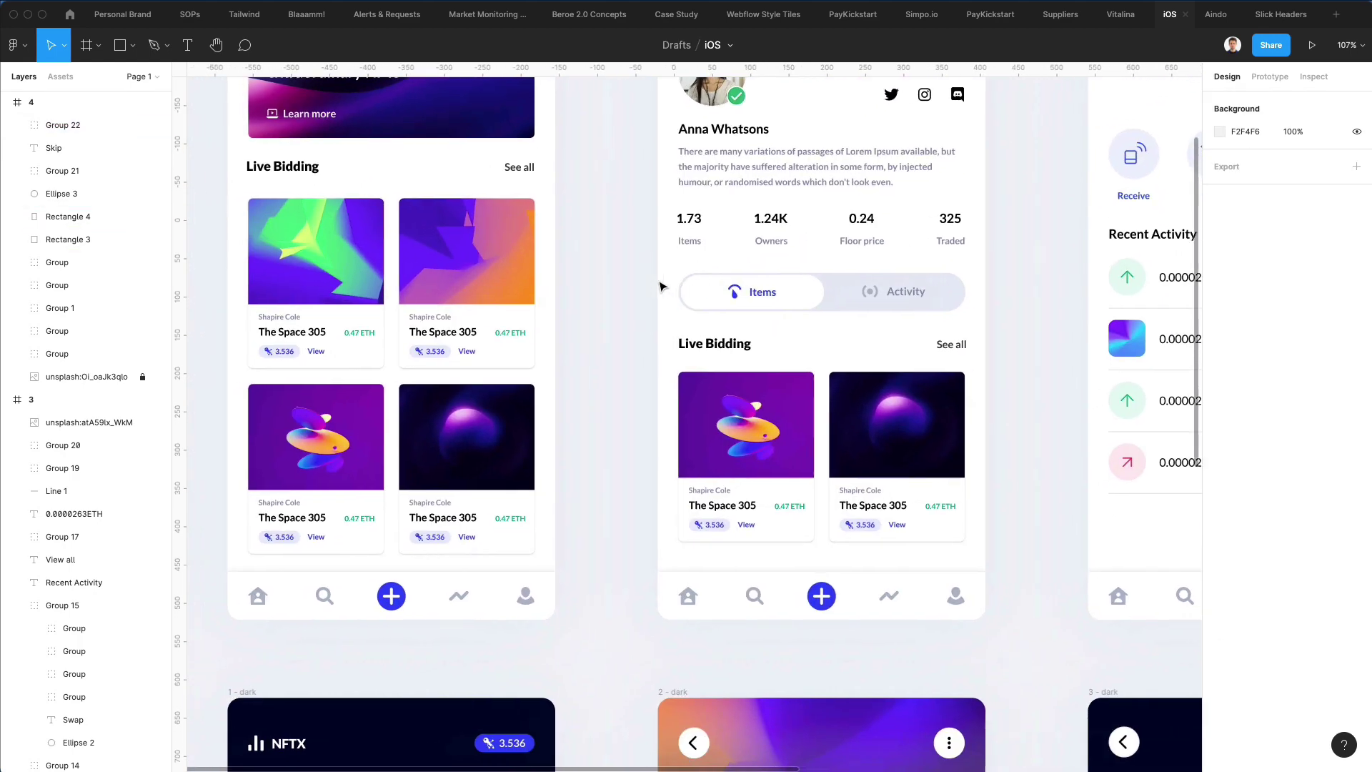
click(363, 433)
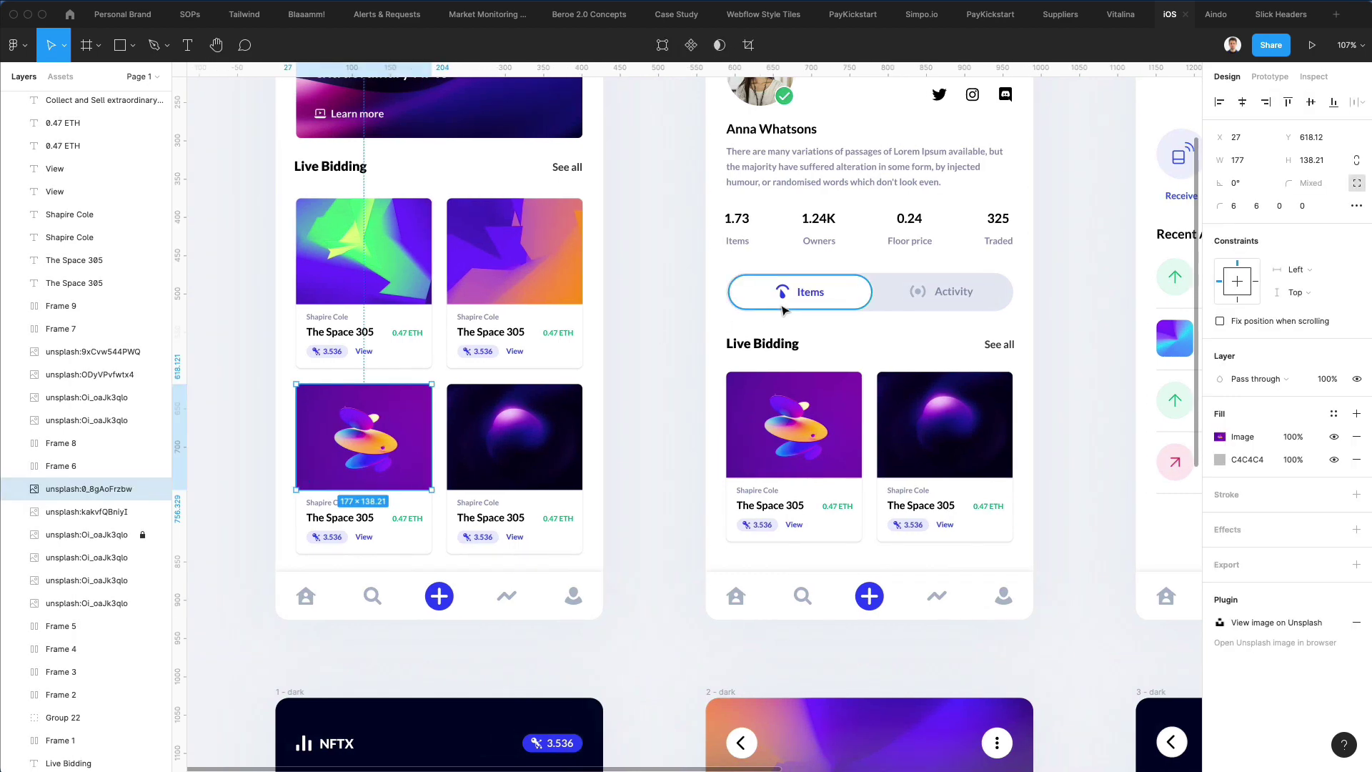
scroll(785, 310, right, 15)
scroll(784, 310, up, 4)
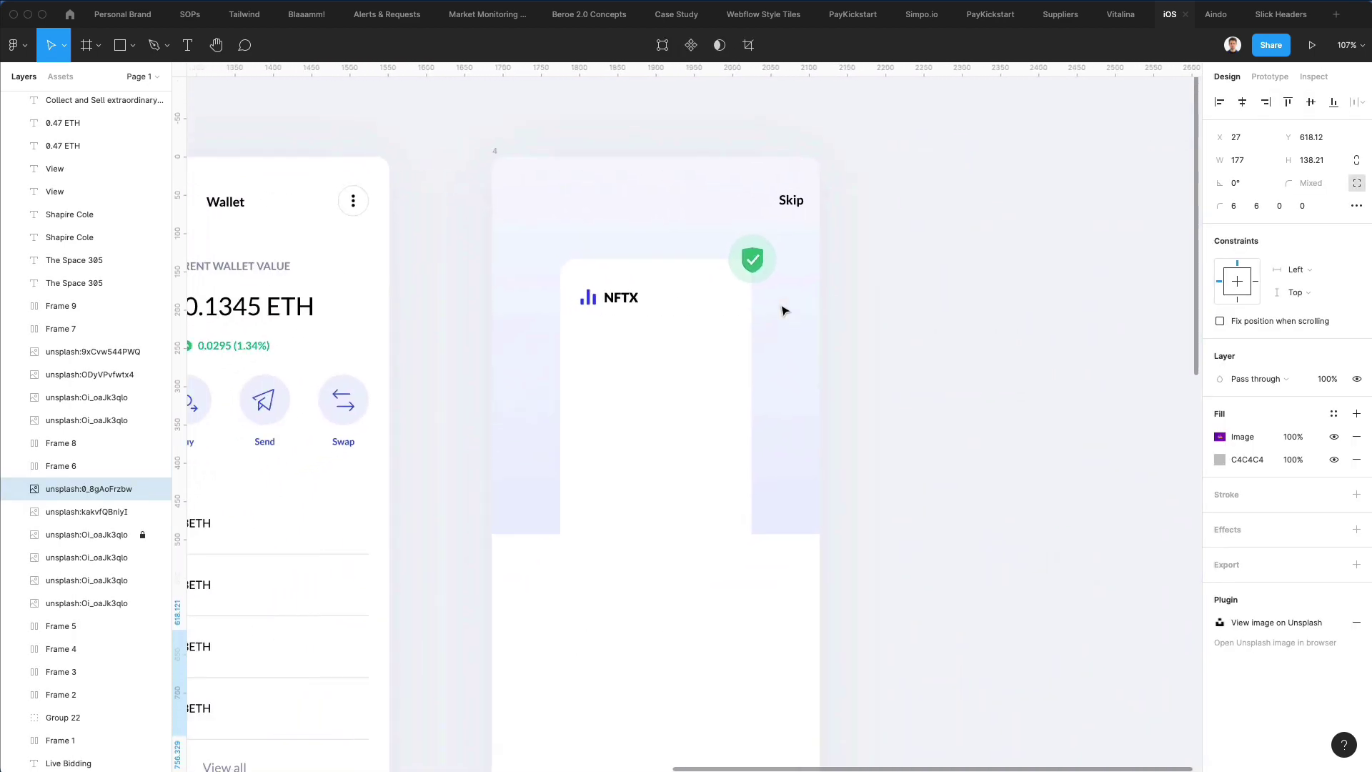
key(ctrl+v)
drag(704, 398, 676, 348)
drag(724, 416, 632, 362)
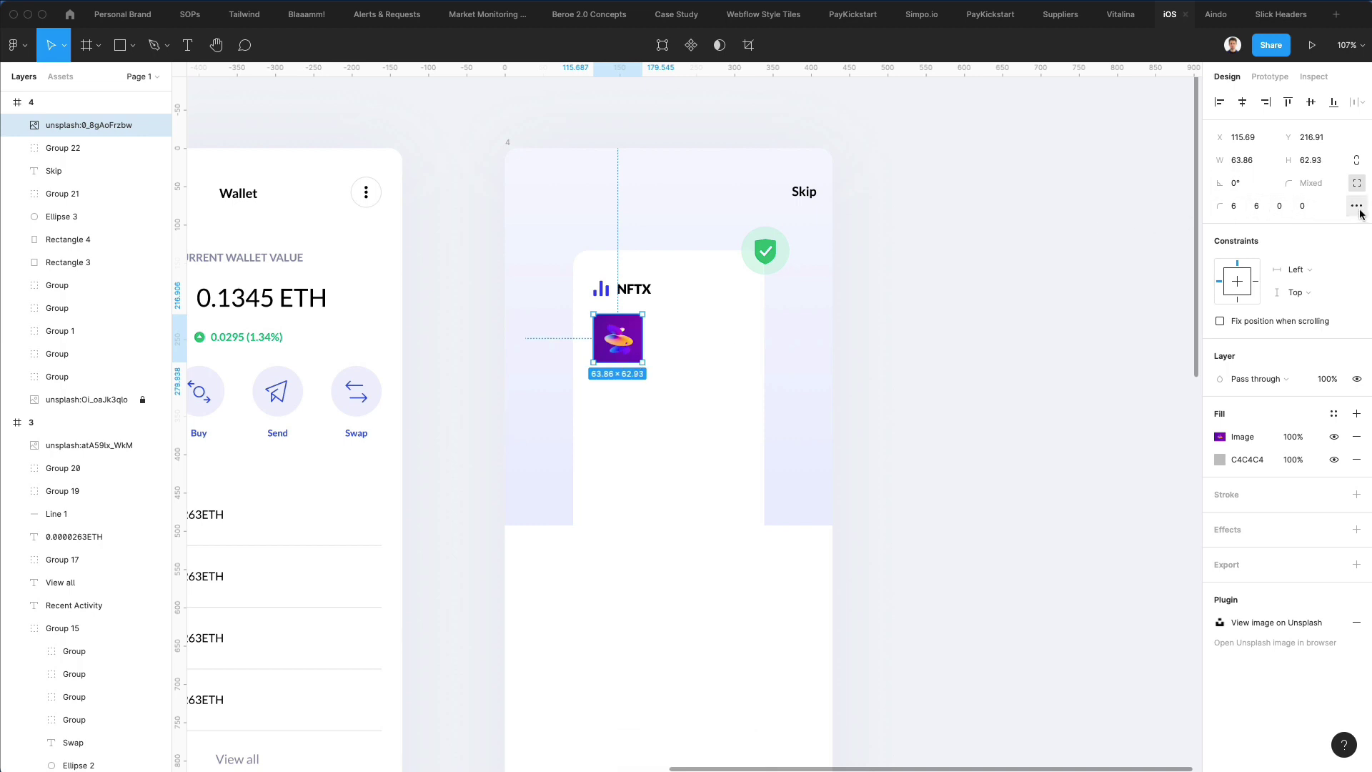
Step: Give the pasted artwork thumbnail a uniform corner radius of 6 on all four corners
click(1356, 184)
click(1305, 184)
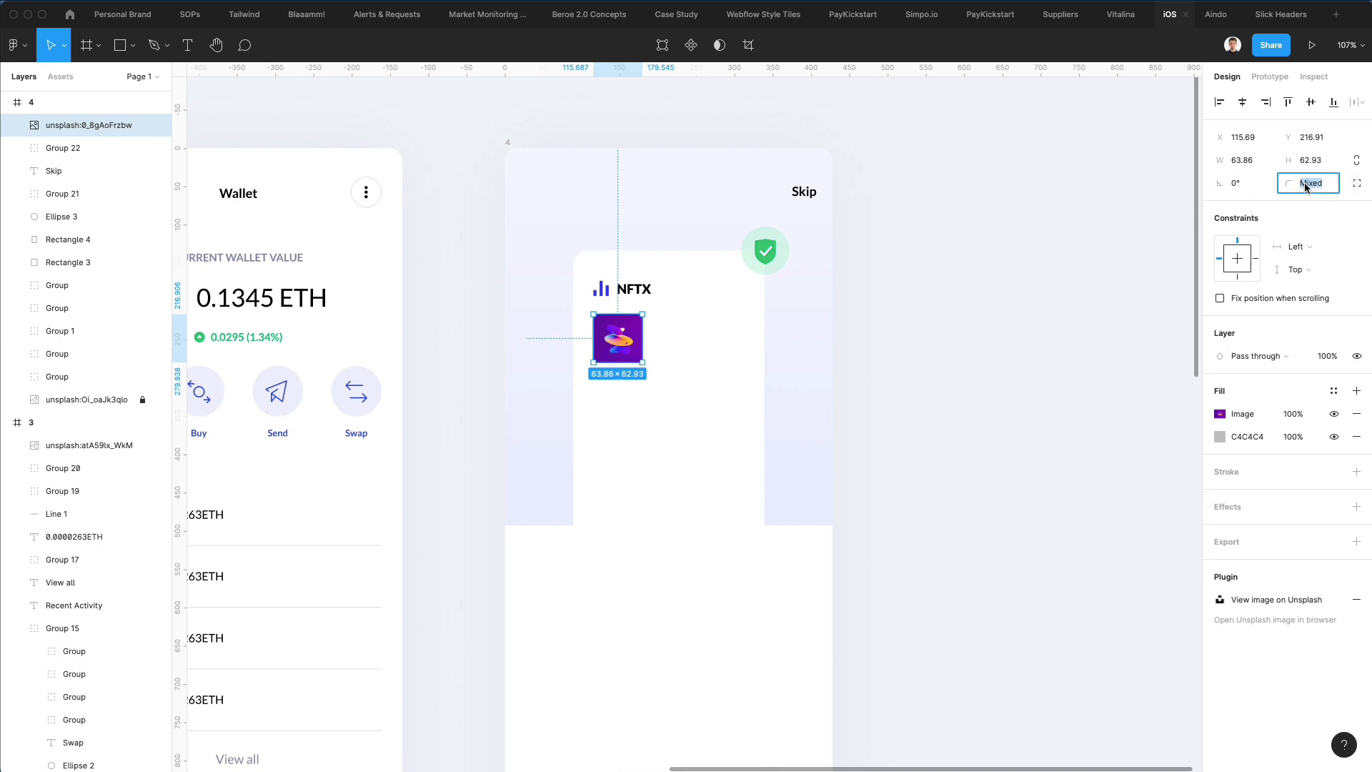
text(6)
key(Return)
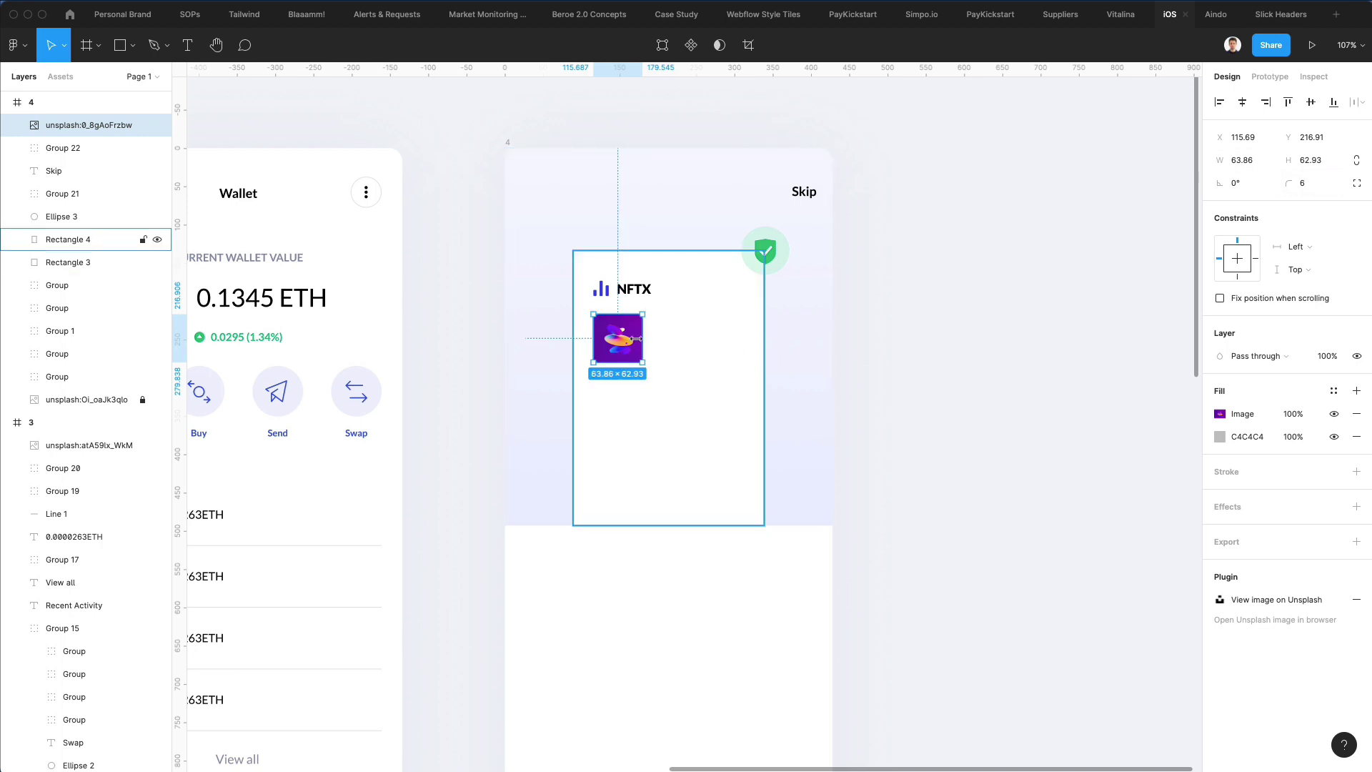
Step: Shrink the thumbnail to about 48 × 47 and duplicate it beside itself as a pill about 48 × 15, fill ECF1FF, corner radius 103
drag(638, 338, 669, 330)
key(i)
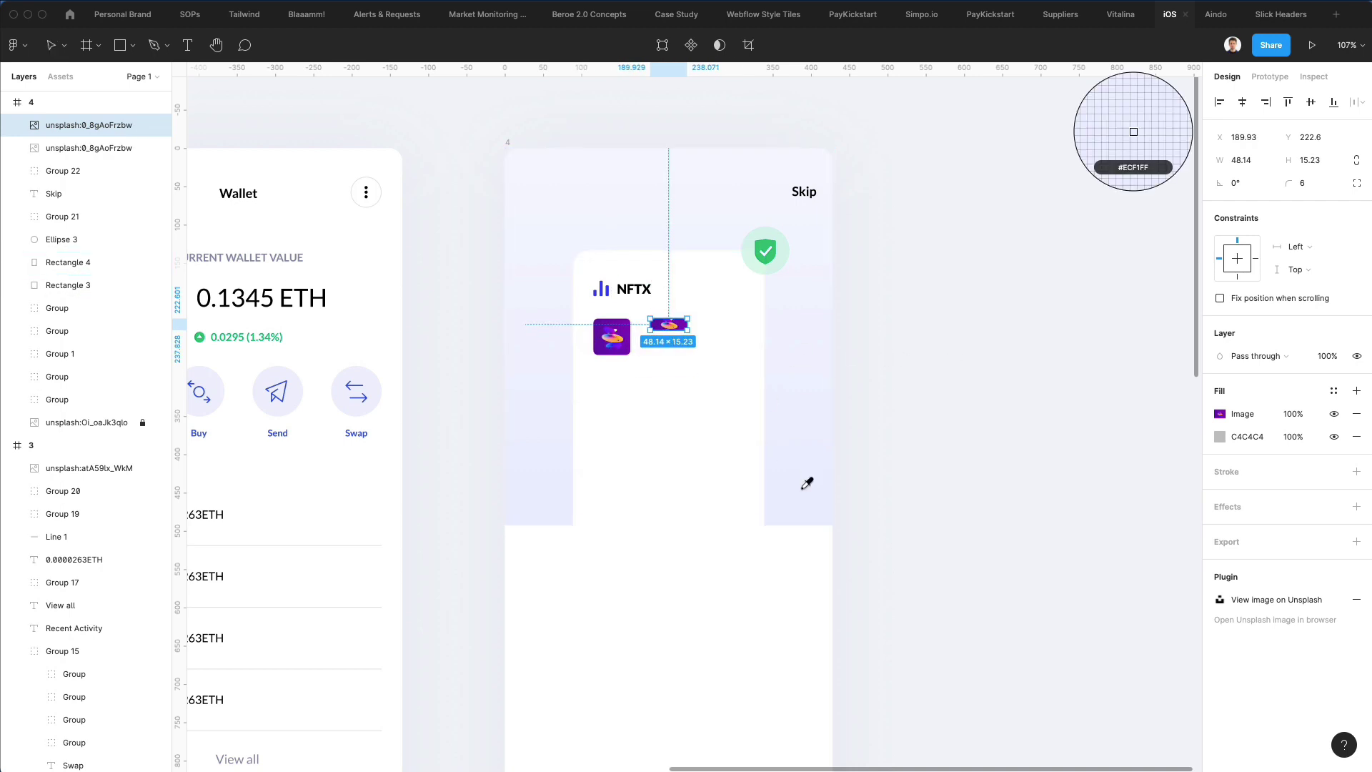
click(799, 475)
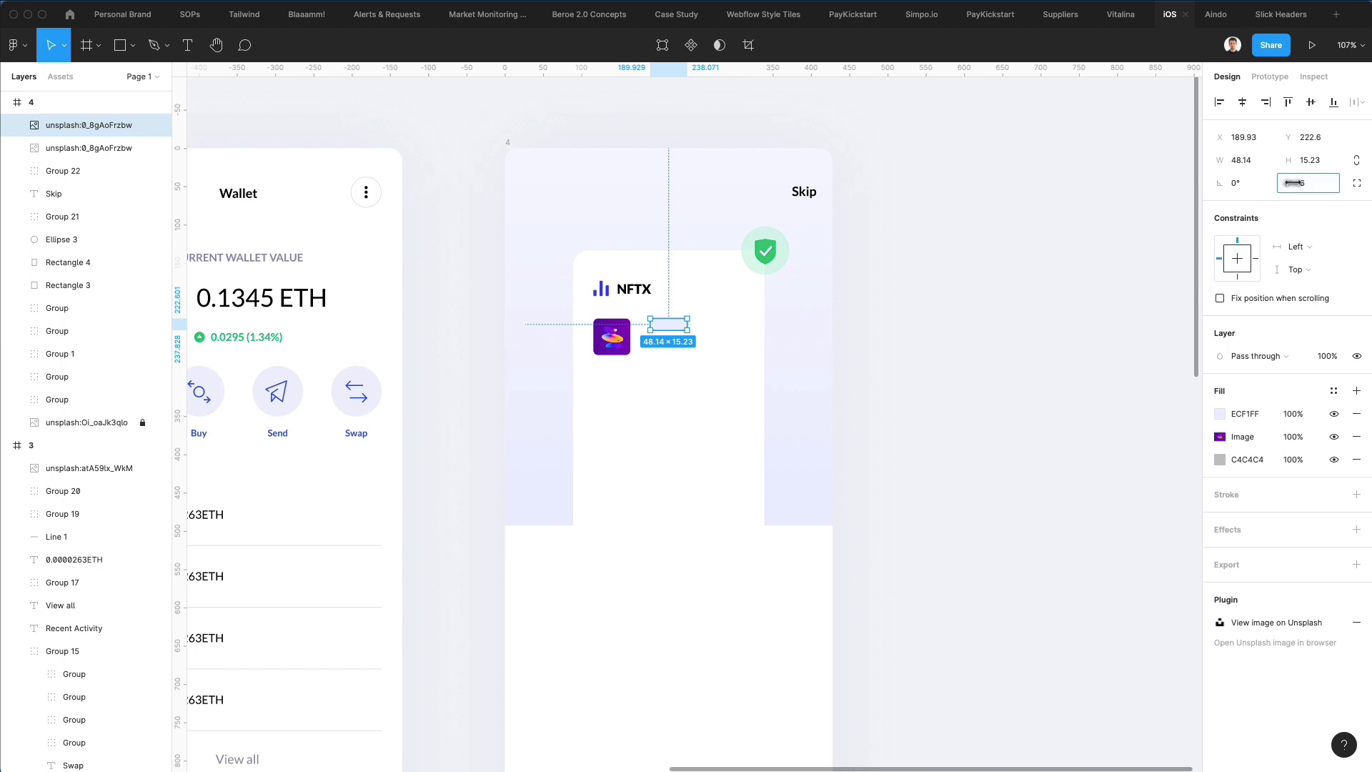
drag(1293, 183, 1059, 181)
drag(1288, 162, 958, 240)
Step: Resize the pale pill to about 56 × 11 and duplicate it twice downward to make three evenly spaced placeholder lines
scroll(392, 410, up, 5)
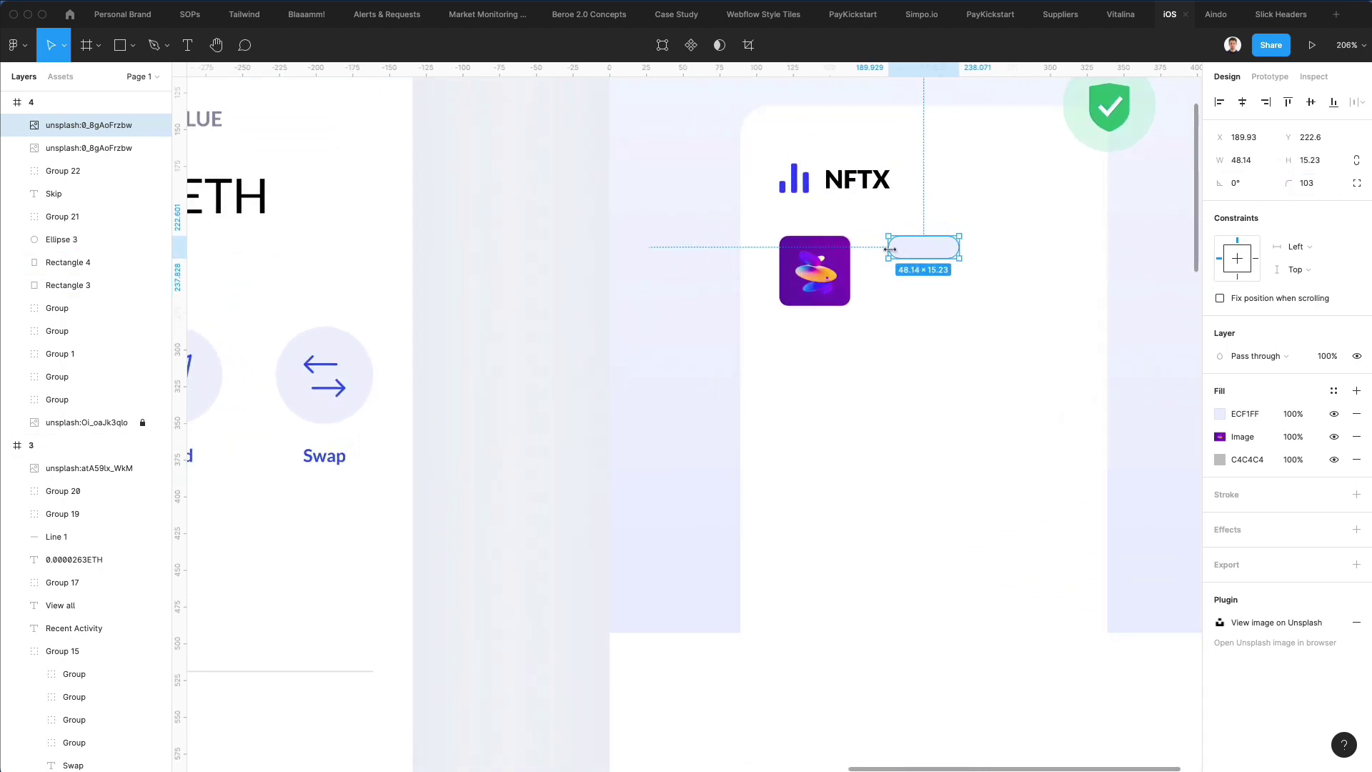
drag(890, 249, 944, 256)
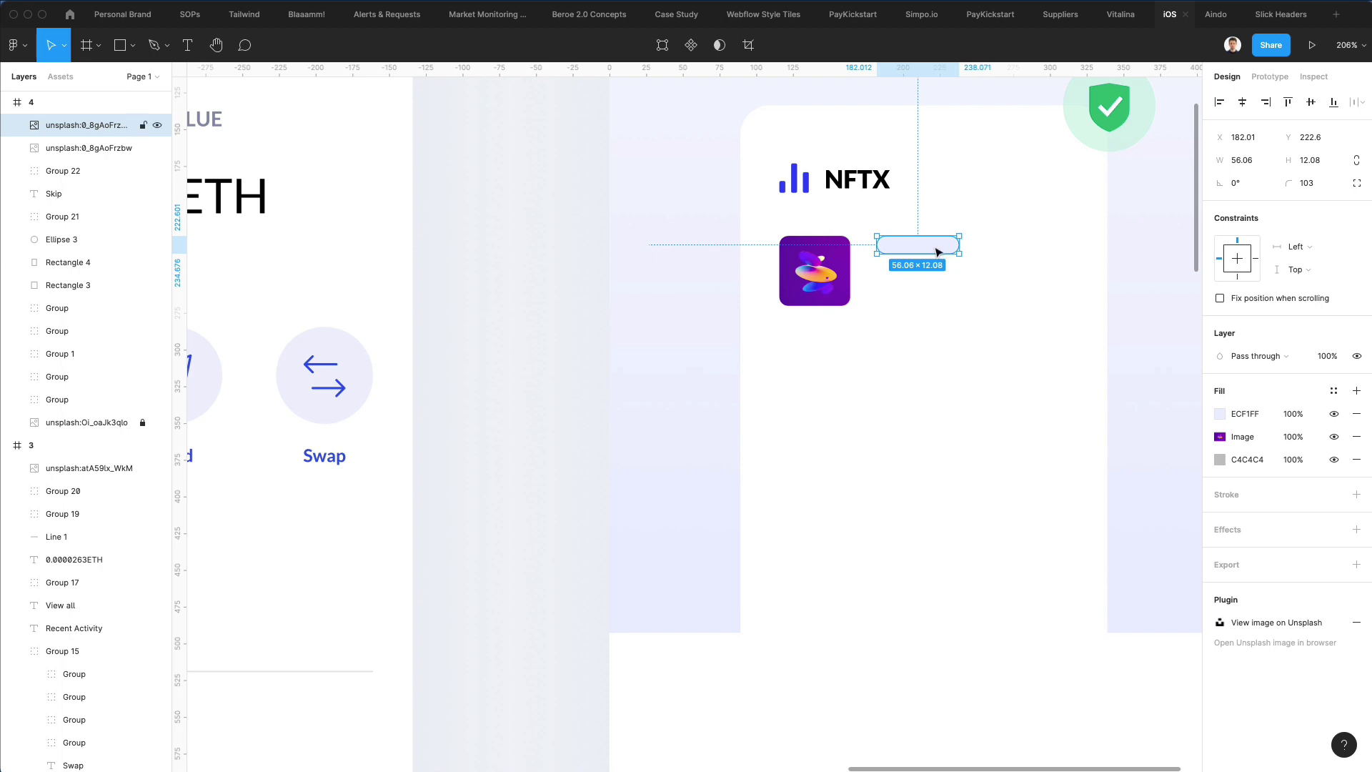
drag(934, 256, 933, 272)
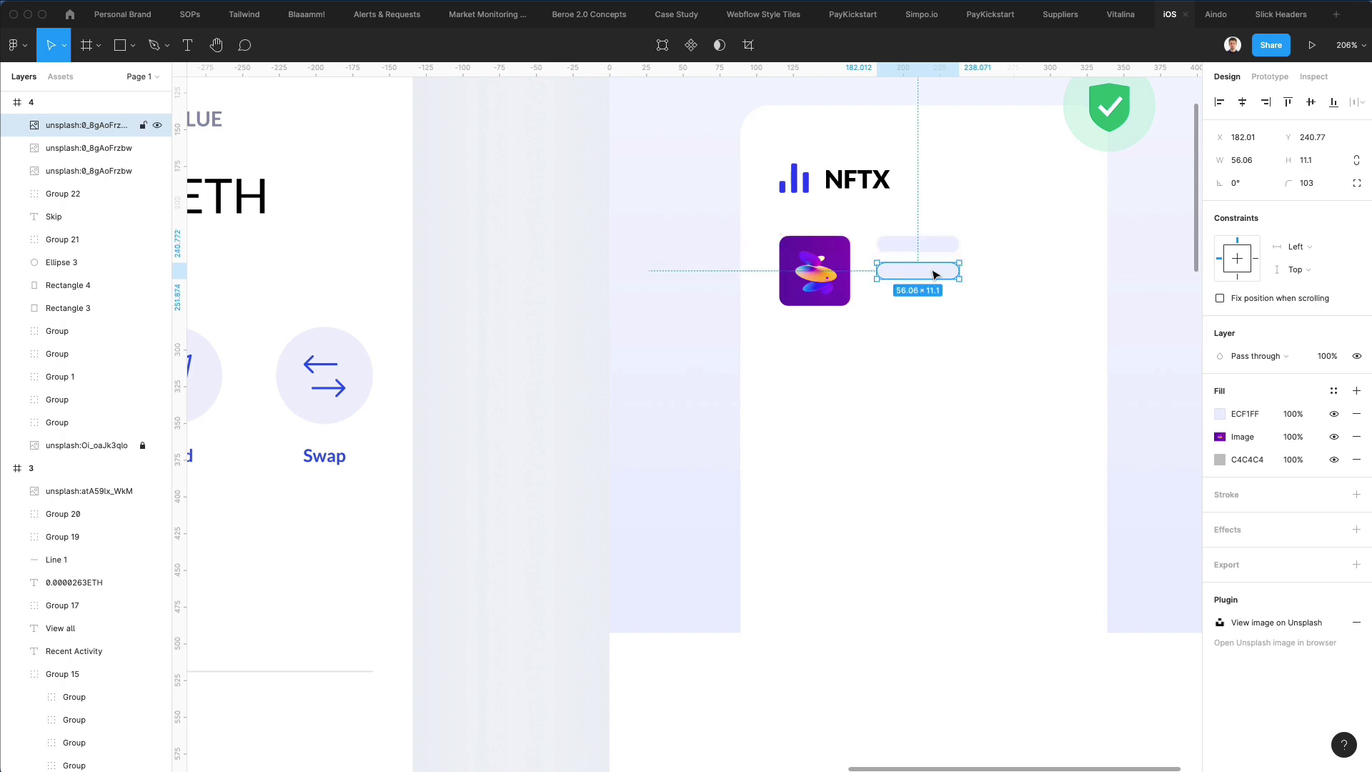
key(super+d)
Step: Widen the middle placeholder line to about 135 and the bottom one to about 96
click(922, 275)
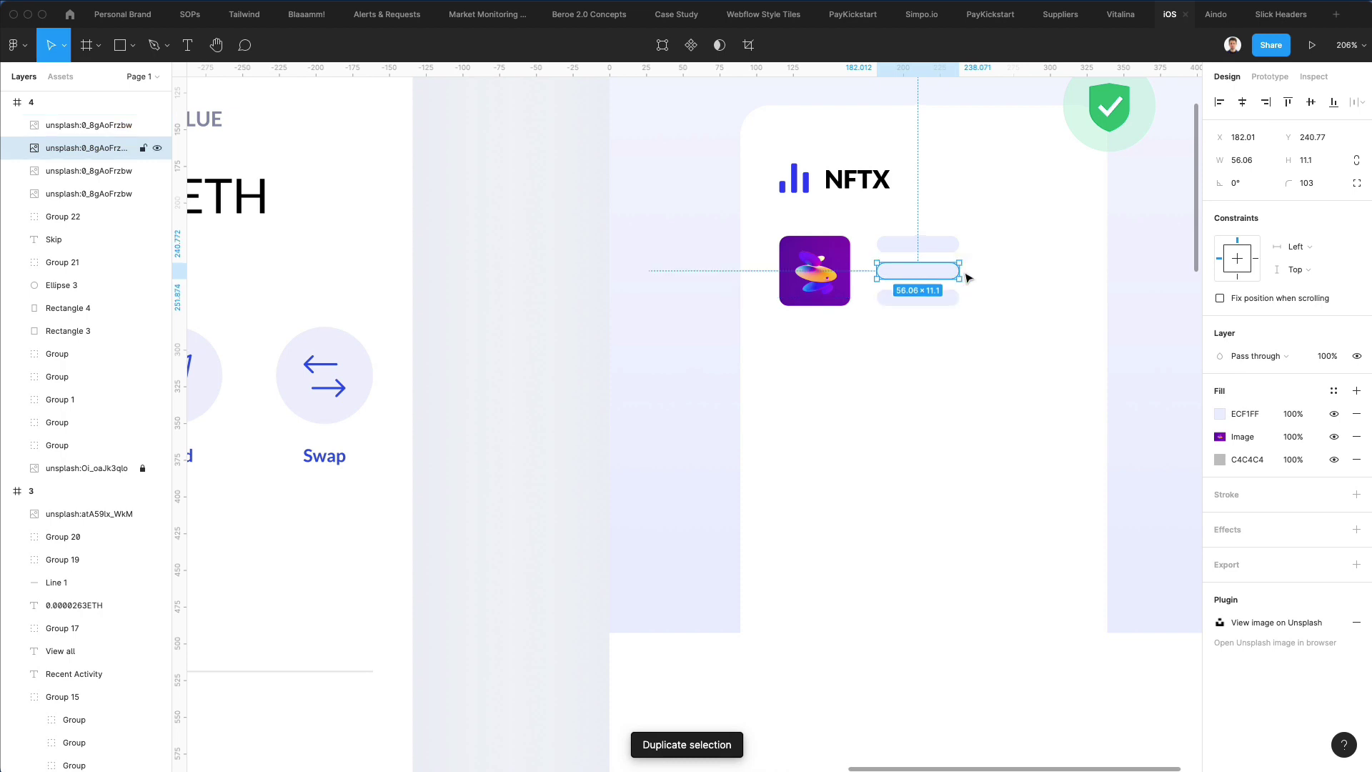
drag(959, 271, 1075, 268)
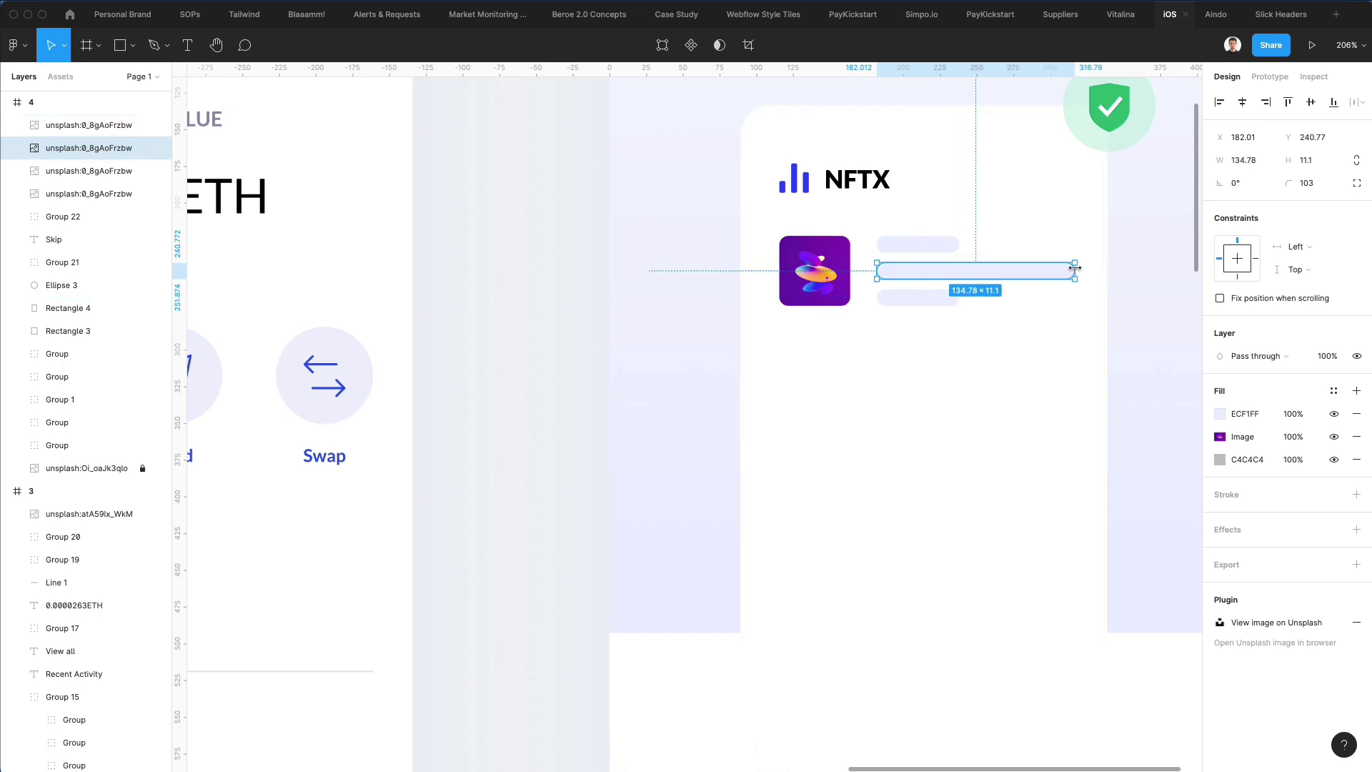
click(941, 304)
drag(962, 301, 1018, 301)
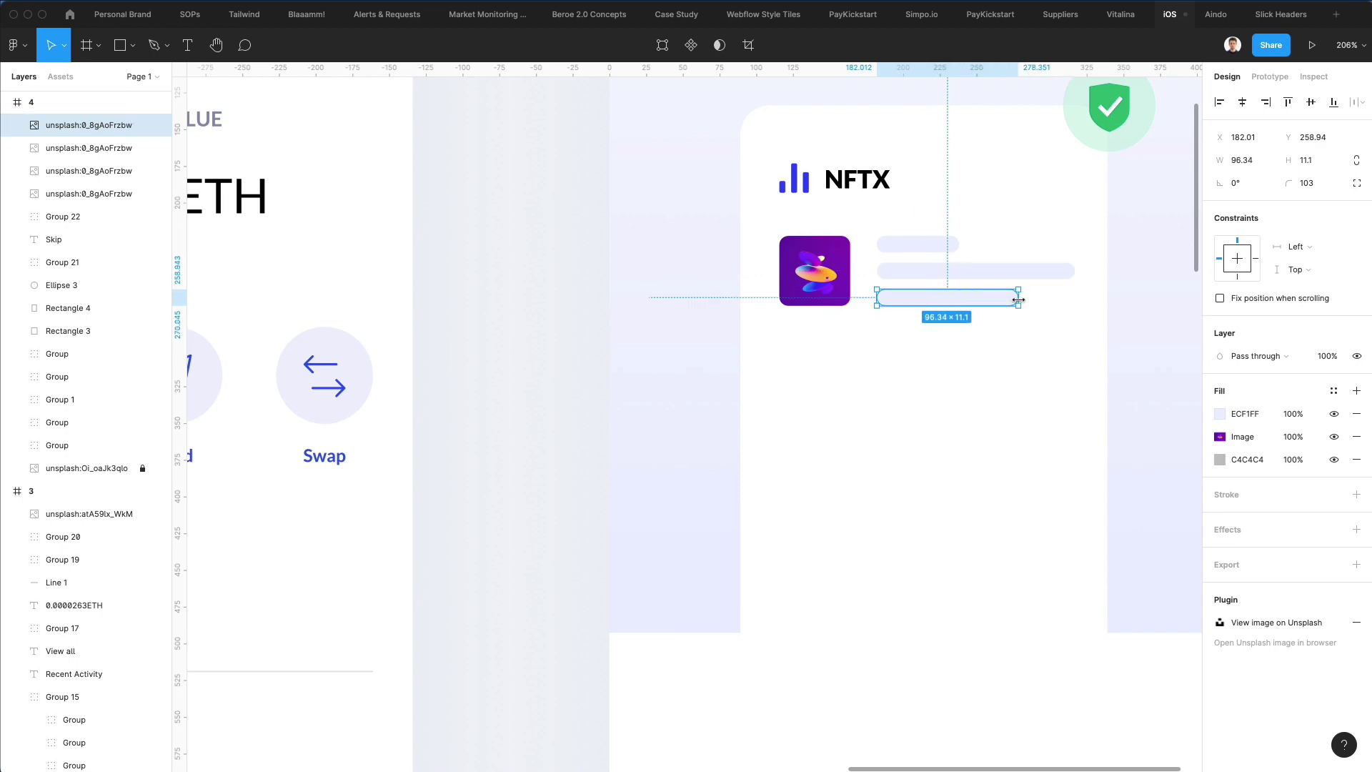
Step: Recolour the top placeholder line with the logo's blue, 3347FA
click(922, 245)
key(i)
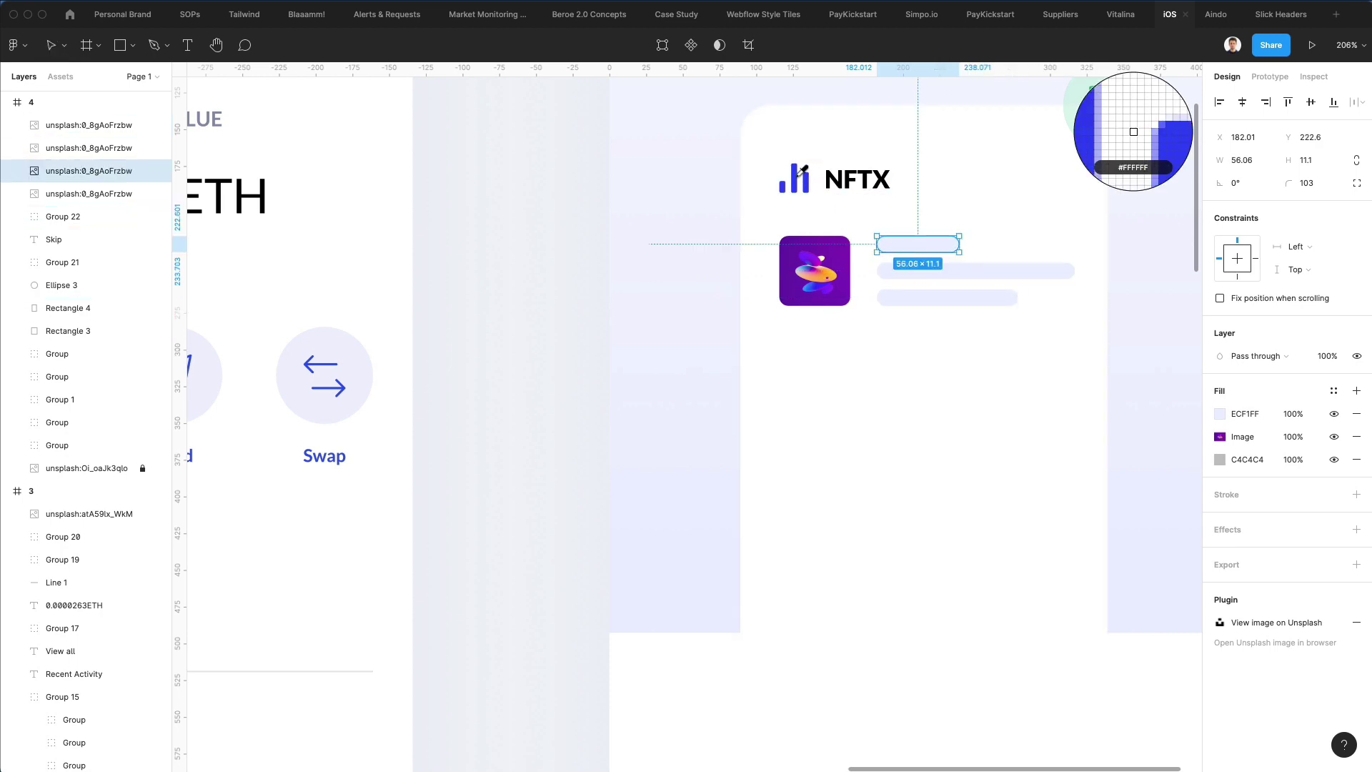
click(798, 173)
Step: Duplicate the blue line below the placeholder lines and enlarge the copy into a button about 106 × 26
scroll(921, 268, down, 2)
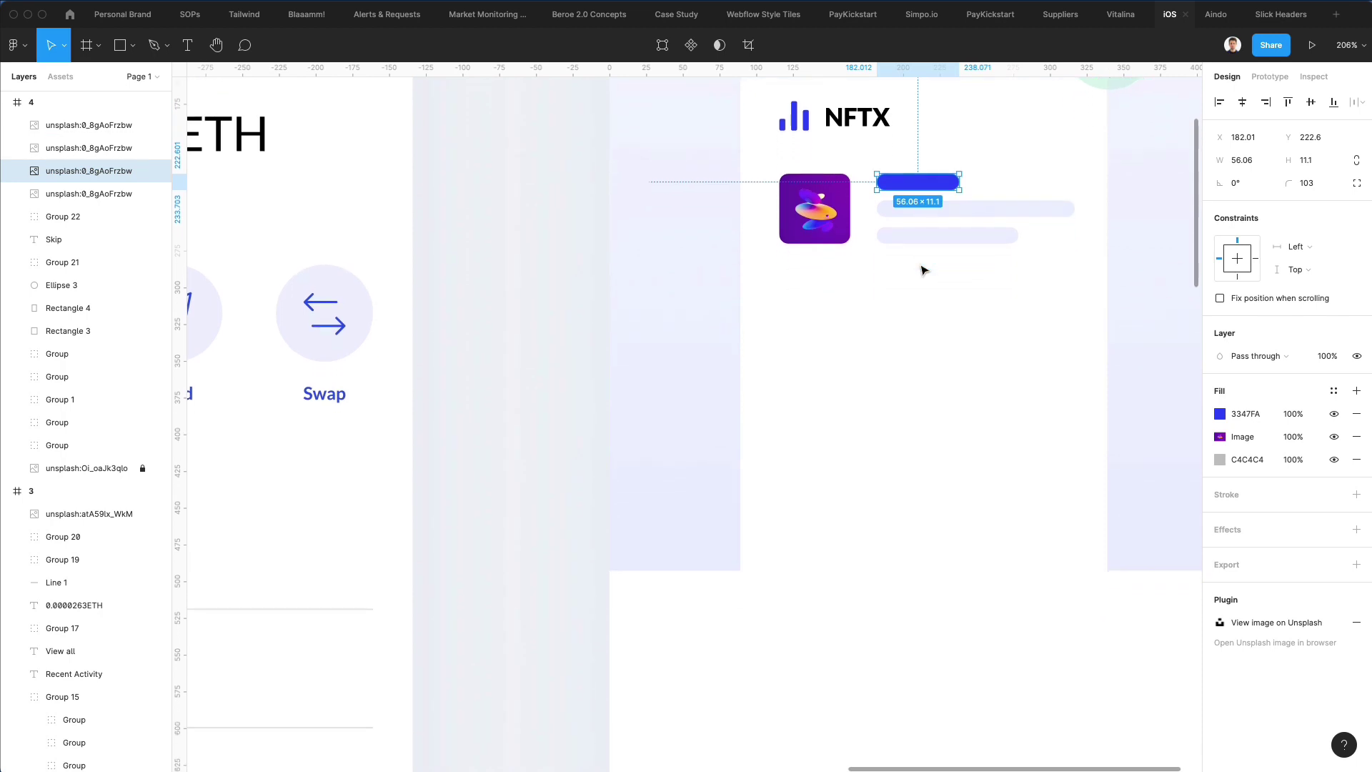
scroll(922, 269, up, 1)
drag(922, 258, 837, 338)
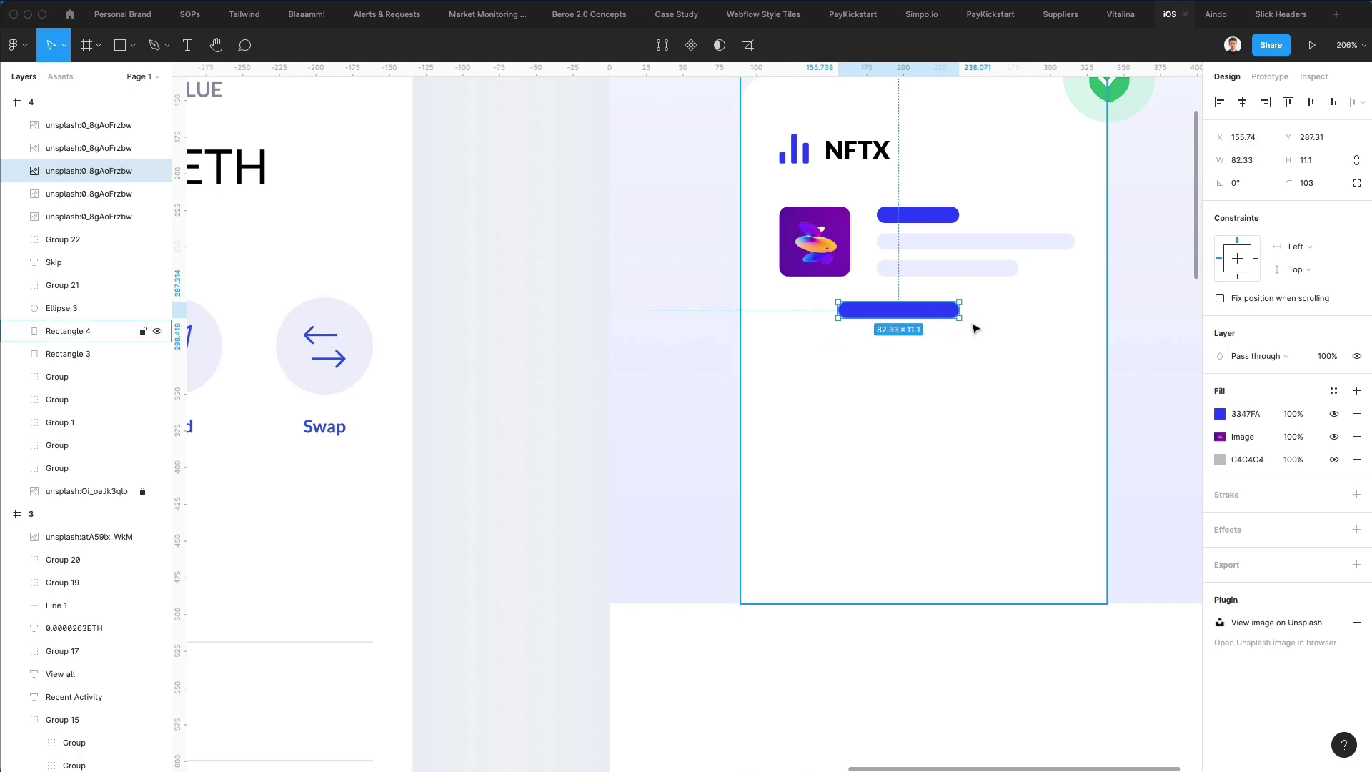
drag(960, 314, 994, 340)
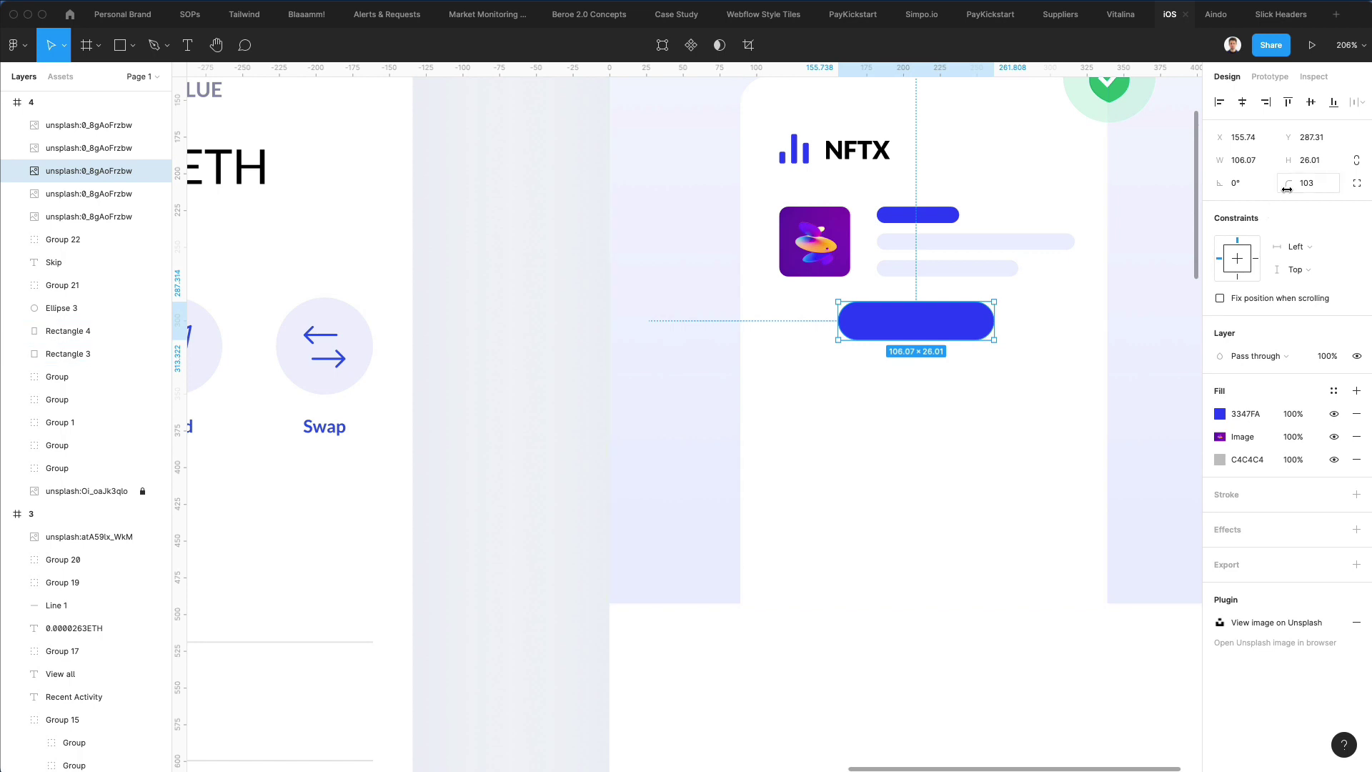
Step: Centre the blue button horizontally on the white panel and move it down to about Y 298
shift+click(1078, 349)
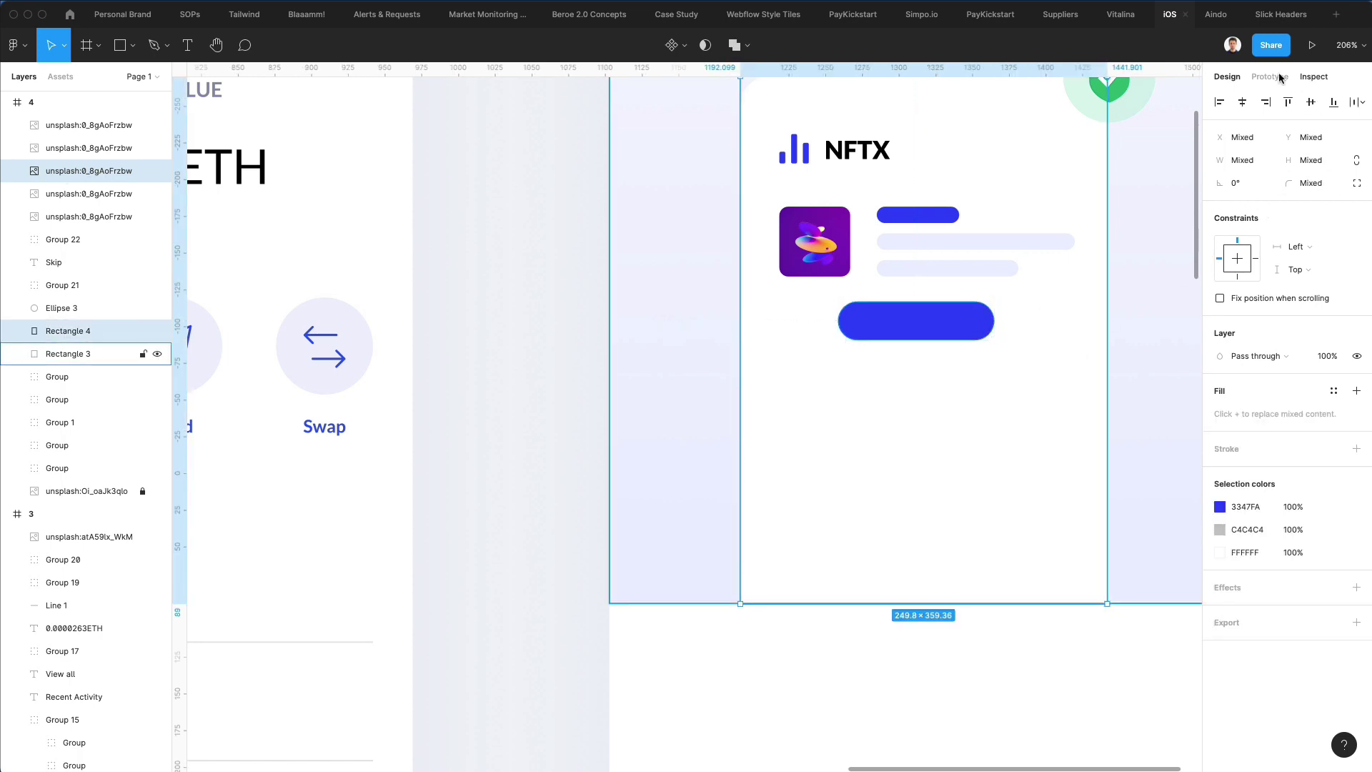
click(1243, 105)
click(572, 260)
scroll(572, 260, down, 3)
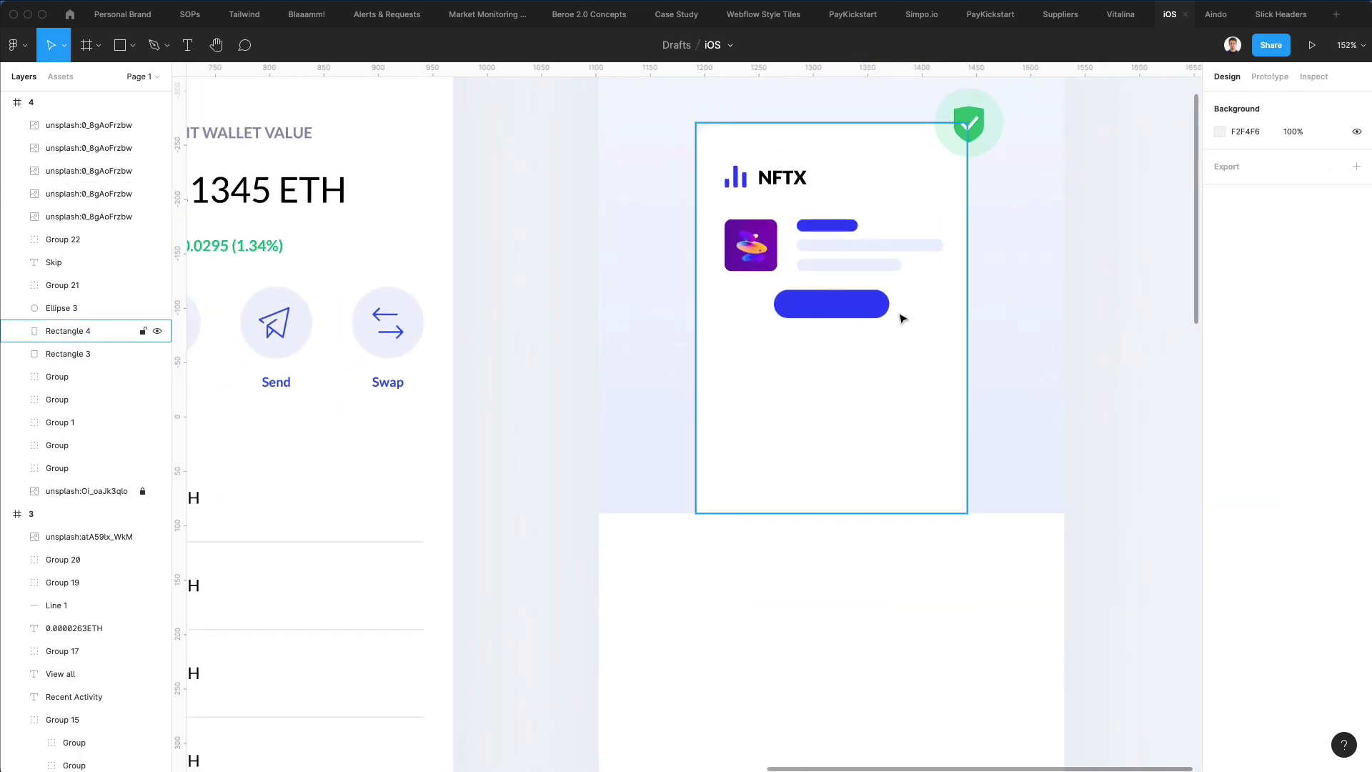
click(854, 292)
drag(853, 293, 855, 295)
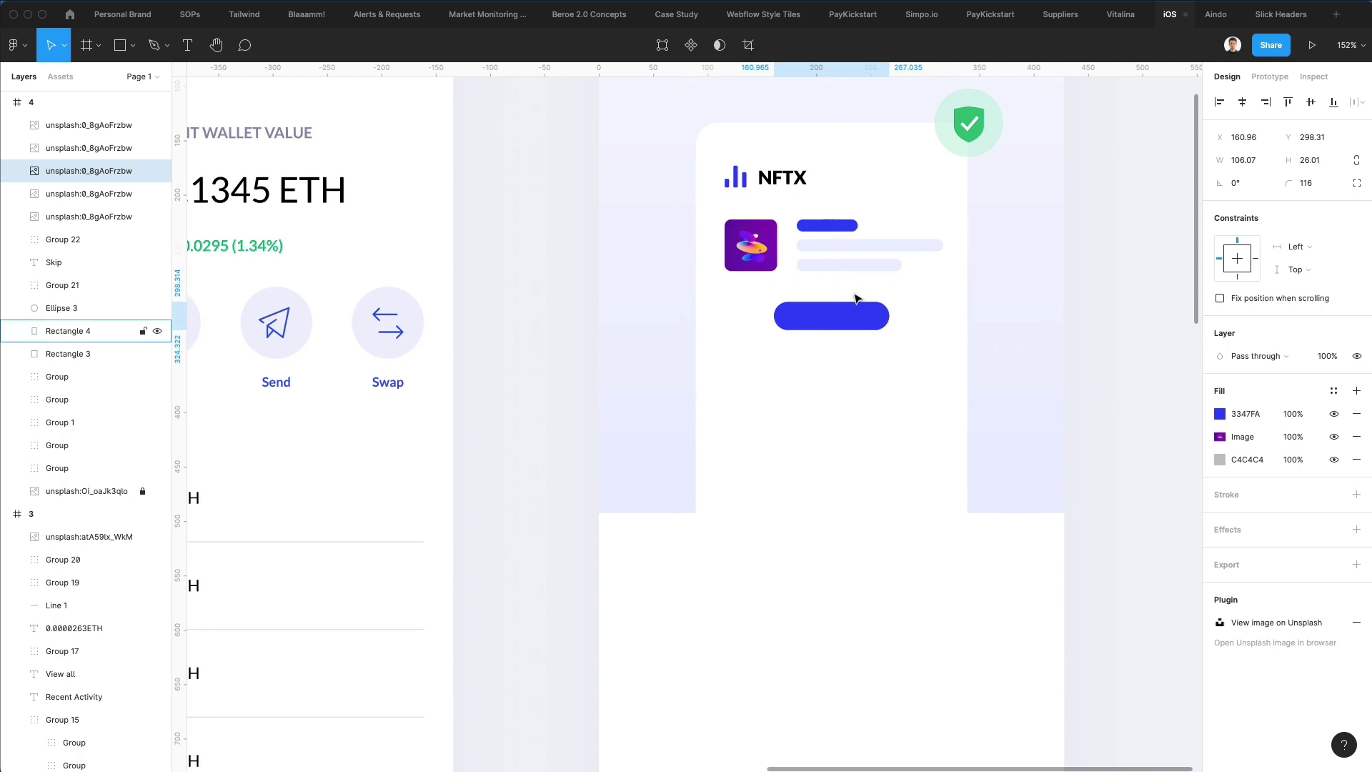
Step: Duplicate the artwork thumbnail three times into an evenly spaced row below the blue button
click(845, 254)
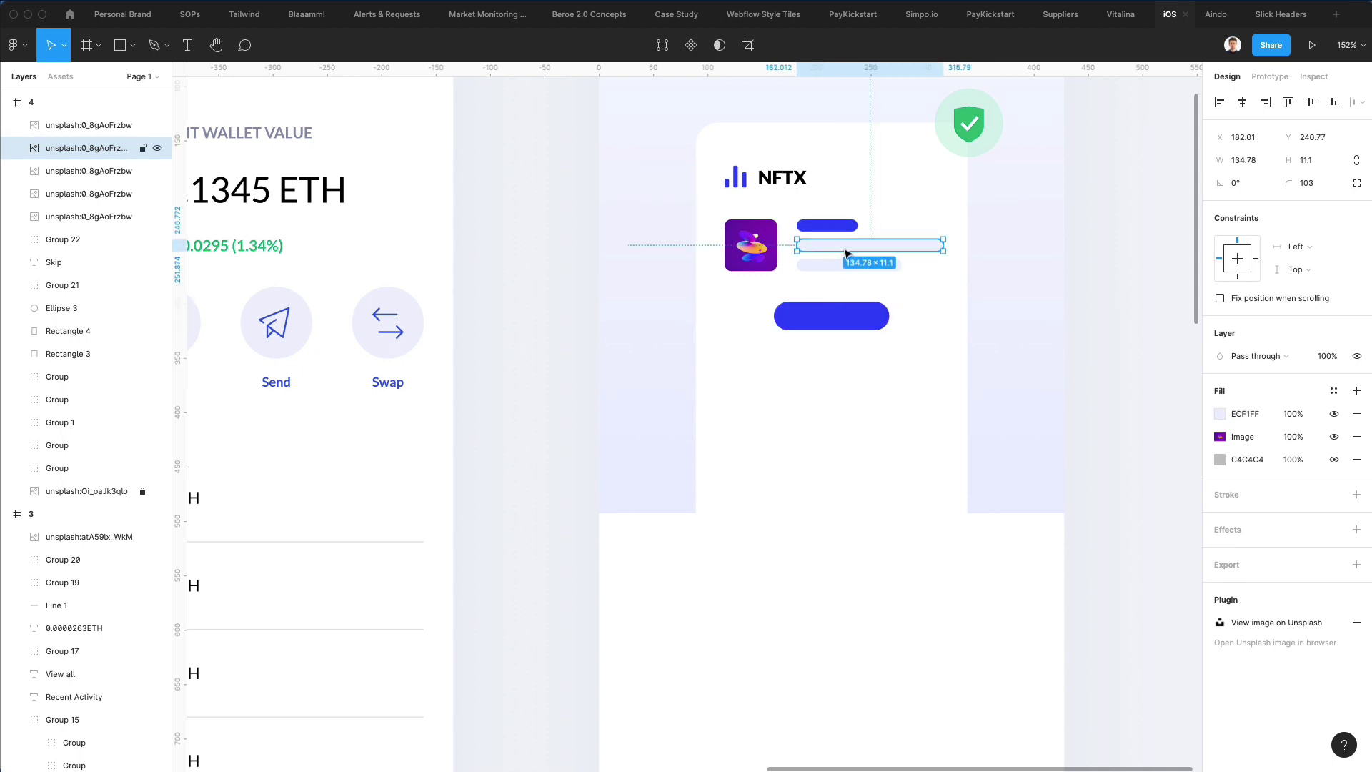
shift+click(751, 245)
drag(752, 253, 744, 408)
drag(755, 253, 848, 390)
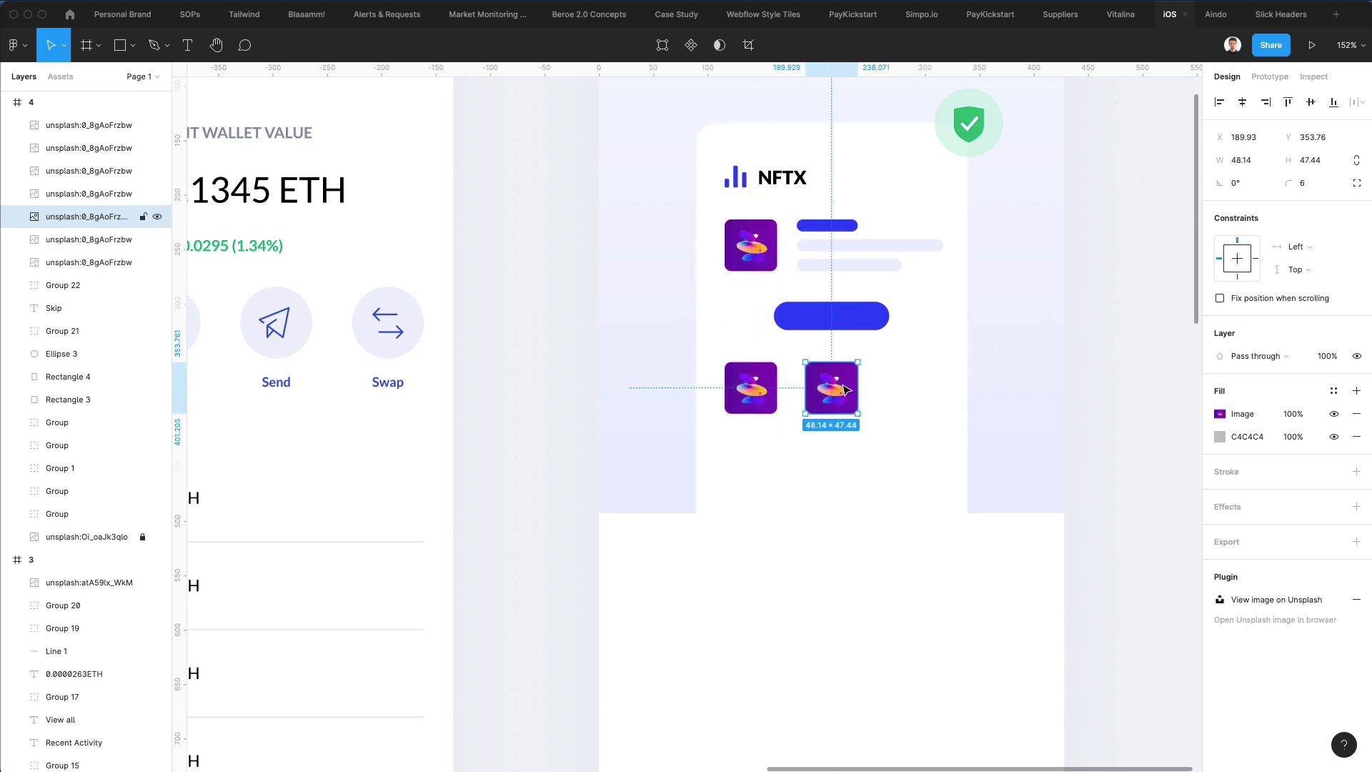
key(super+d)
Step: Fill the three duplicated thumbnails with the pale background colour ECF1FF
shift+click(832, 388)
shift+click(769, 388)
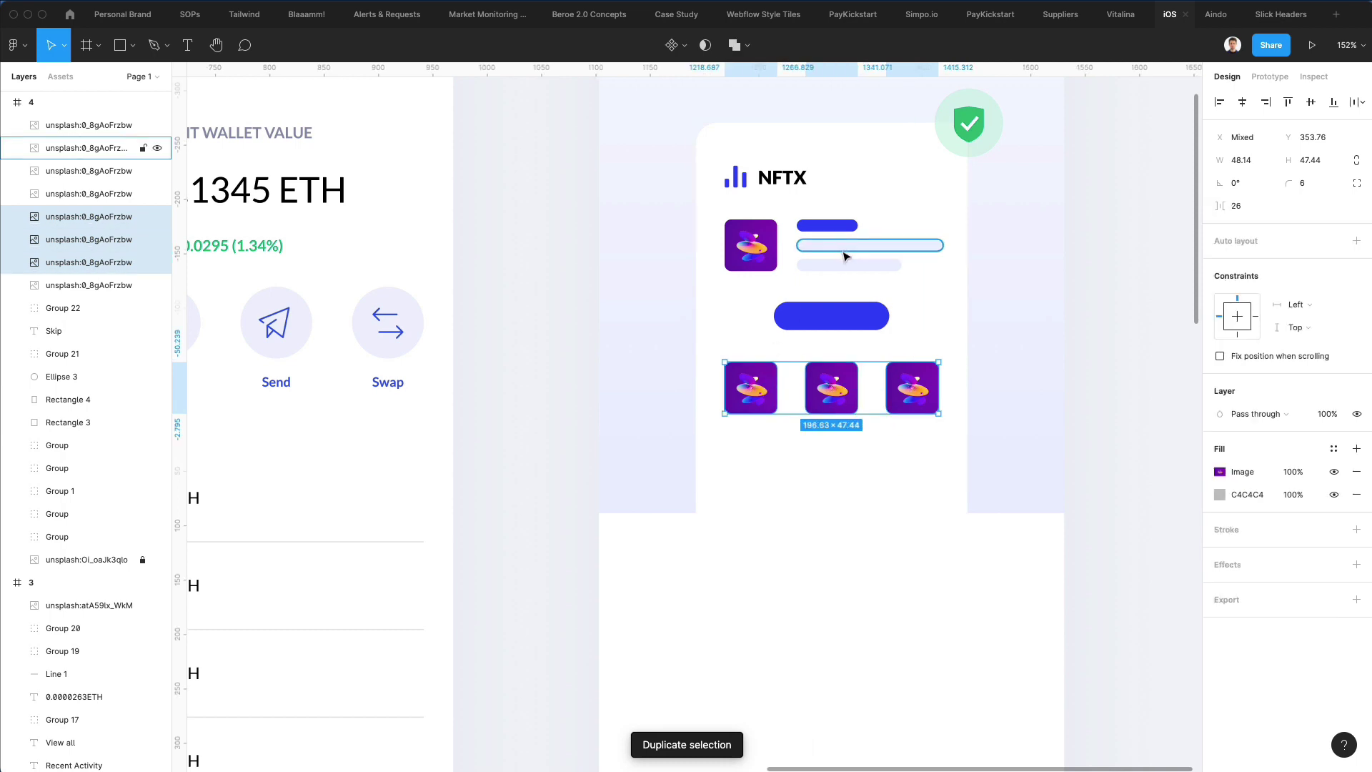
key(i)
click(1133, 113)
click(904, 598)
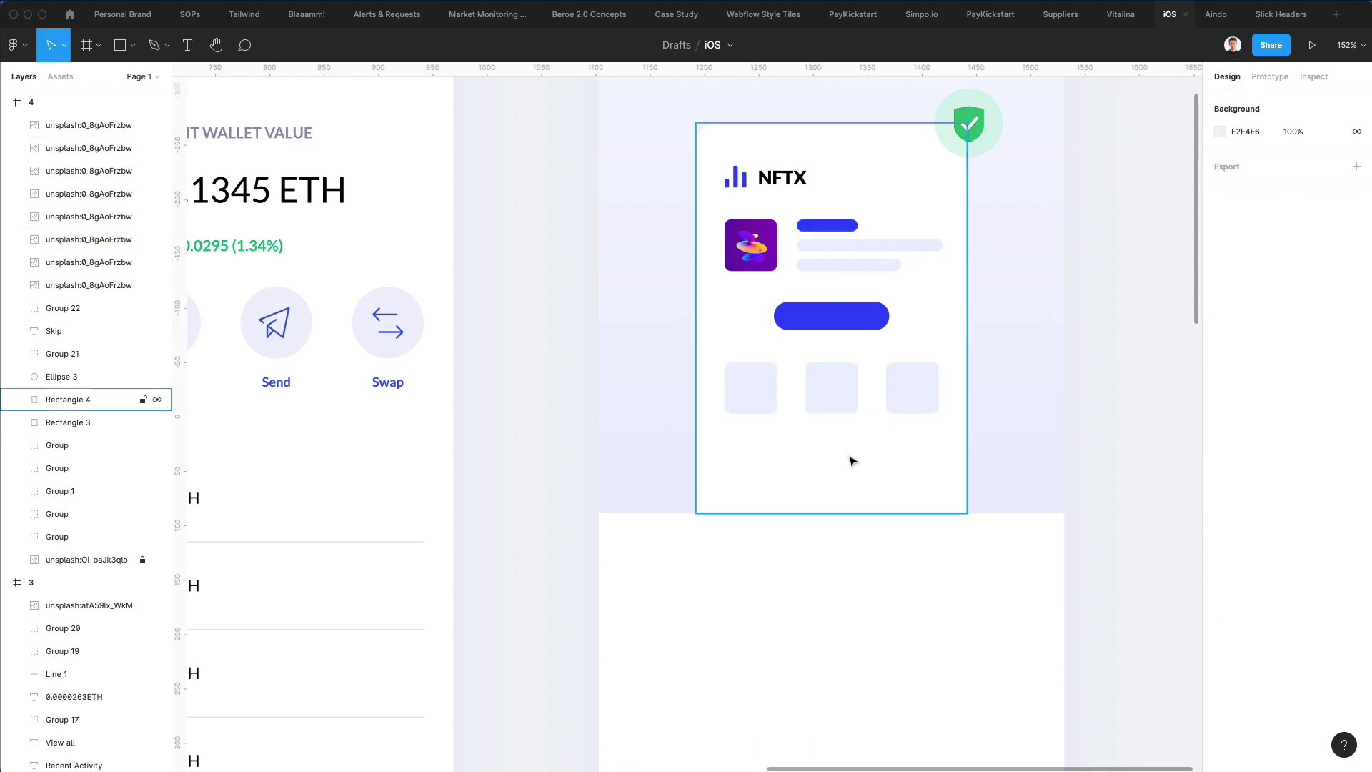
Step: Change the three squares' ECF1FF fill to a linear gradient and remove their image and C4C4C4 fills
click(831, 393)
shift+click(750, 389)
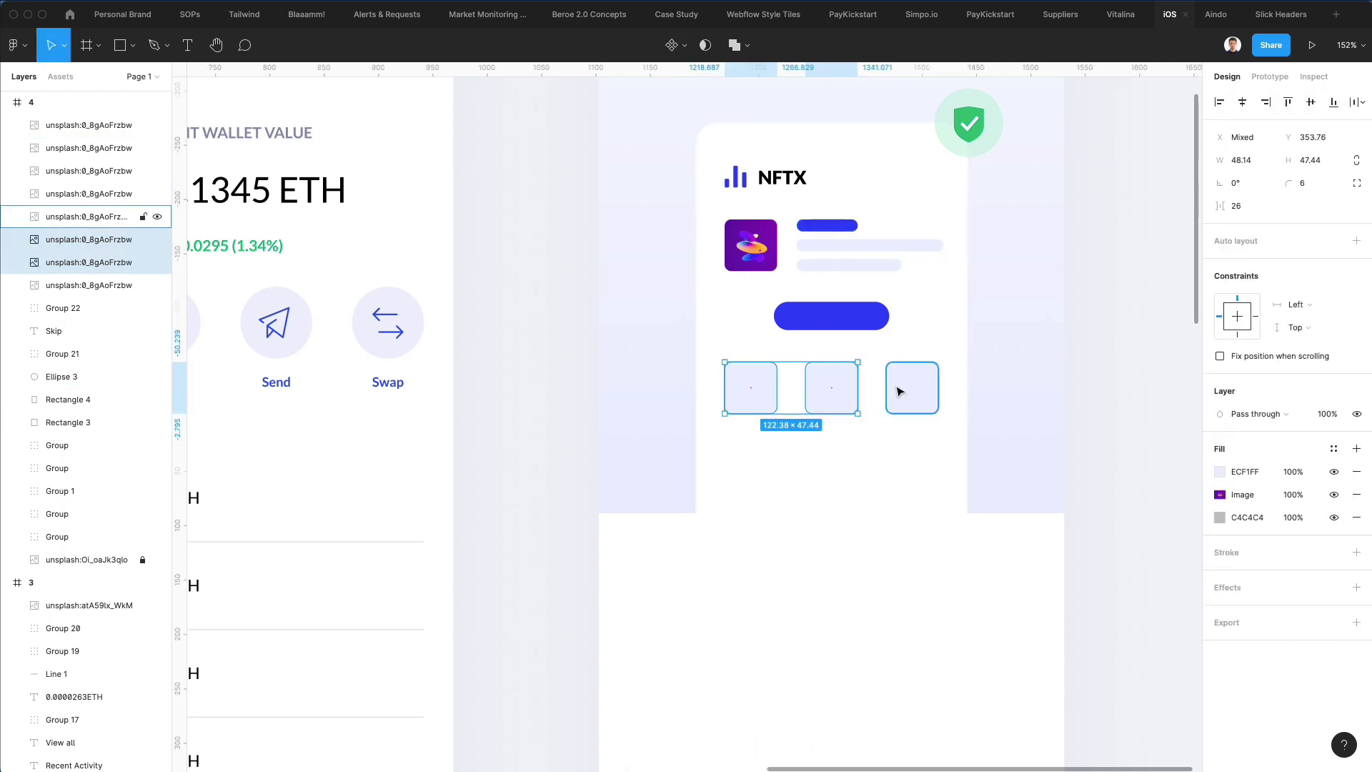
shift+click(911, 389)
click(1219, 472)
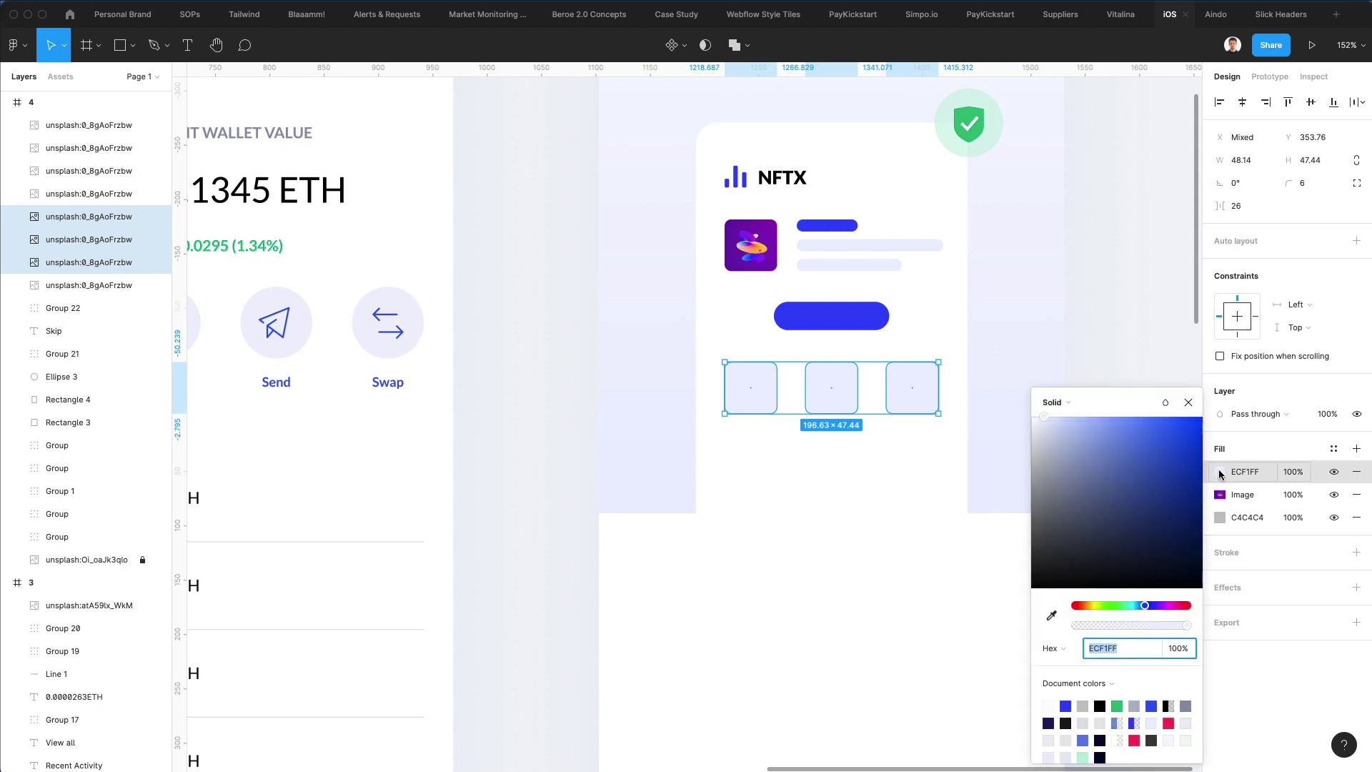
click(1088, 402)
click(1080, 424)
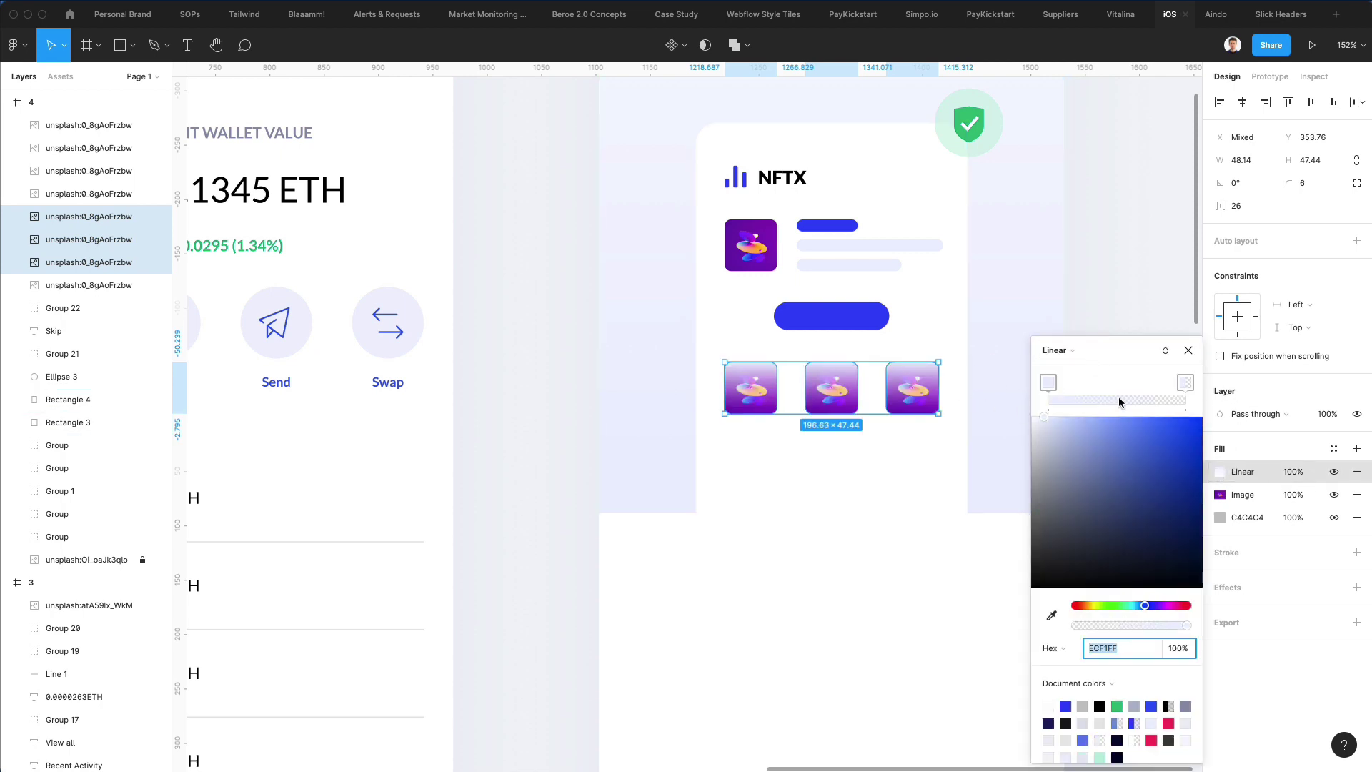
click(1356, 495)
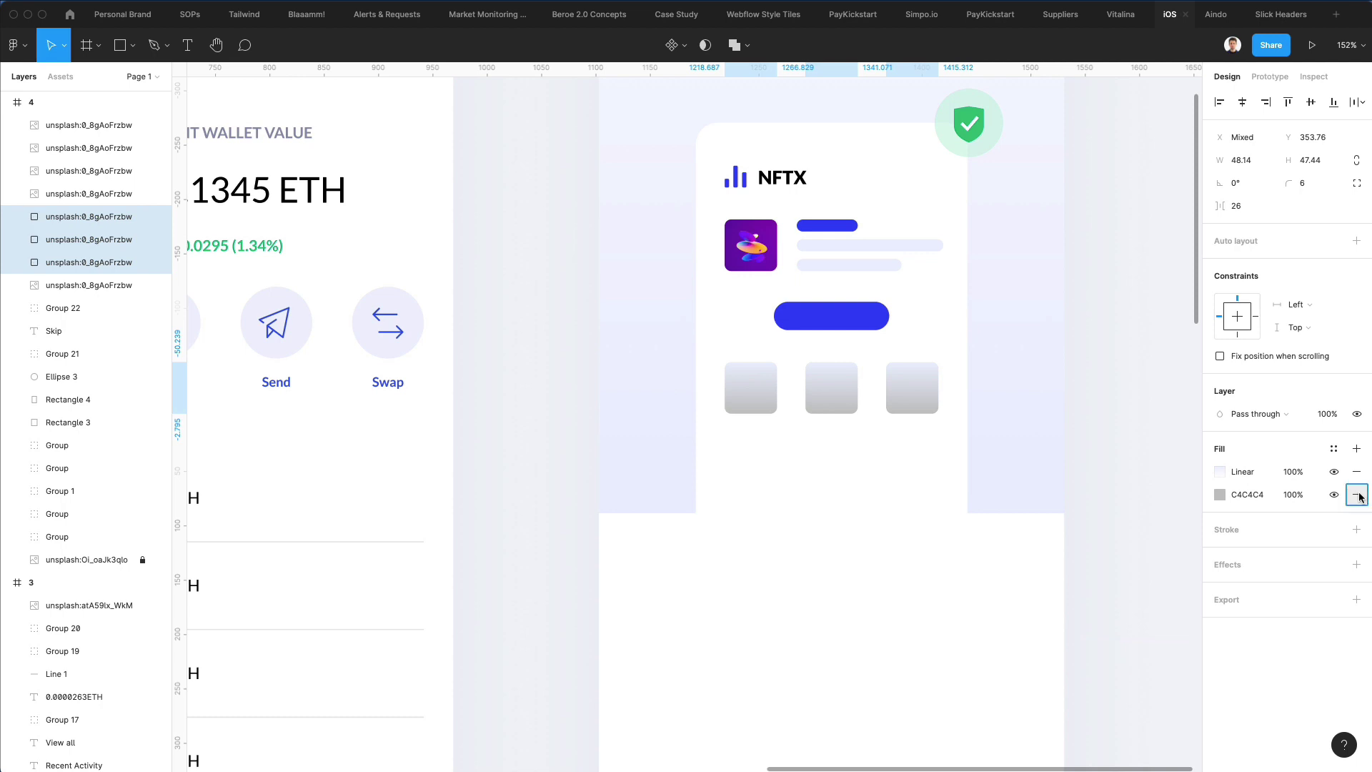
click(1359, 496)
Step: Set the end stop of the squares' gradient to 100% opacity and shift its colour towards white
click(1220, 472)
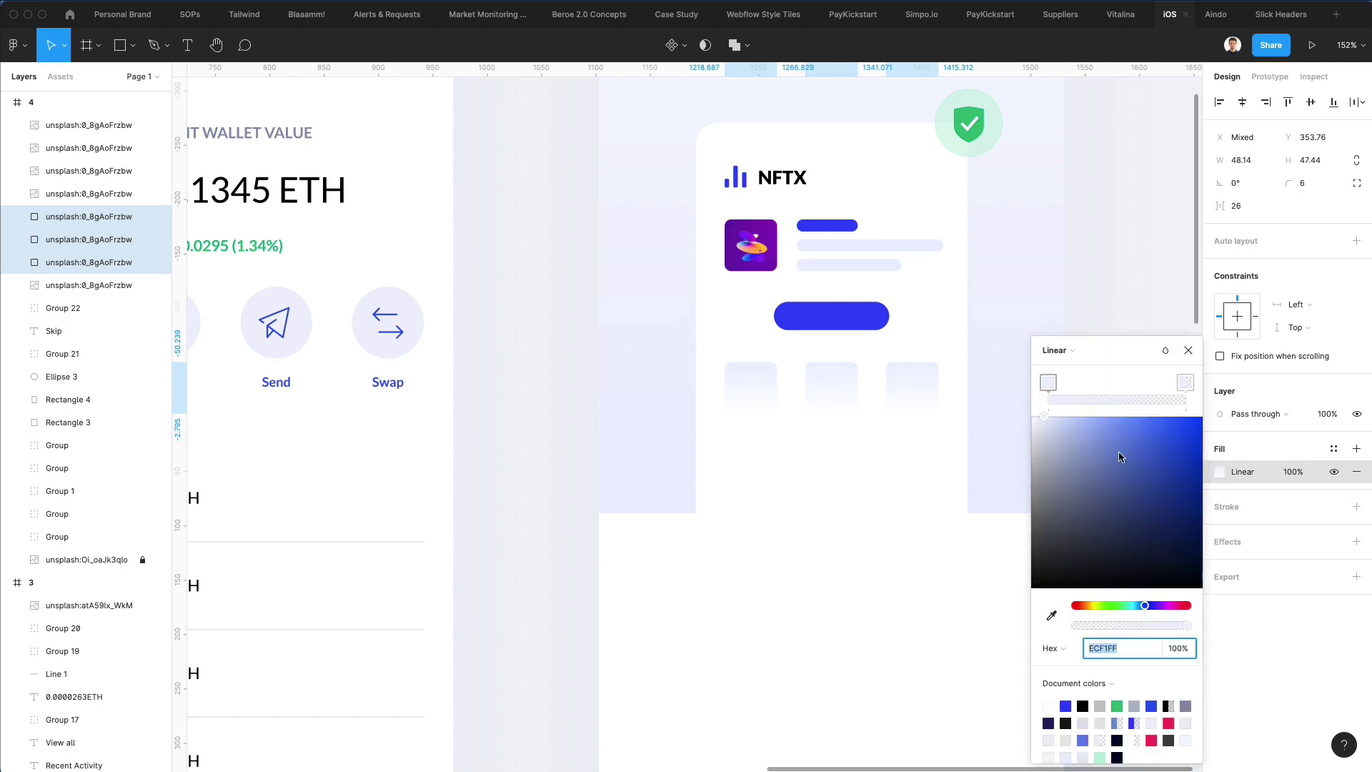
click(1184, 382)
drag(1111, 621, 1206, 627)
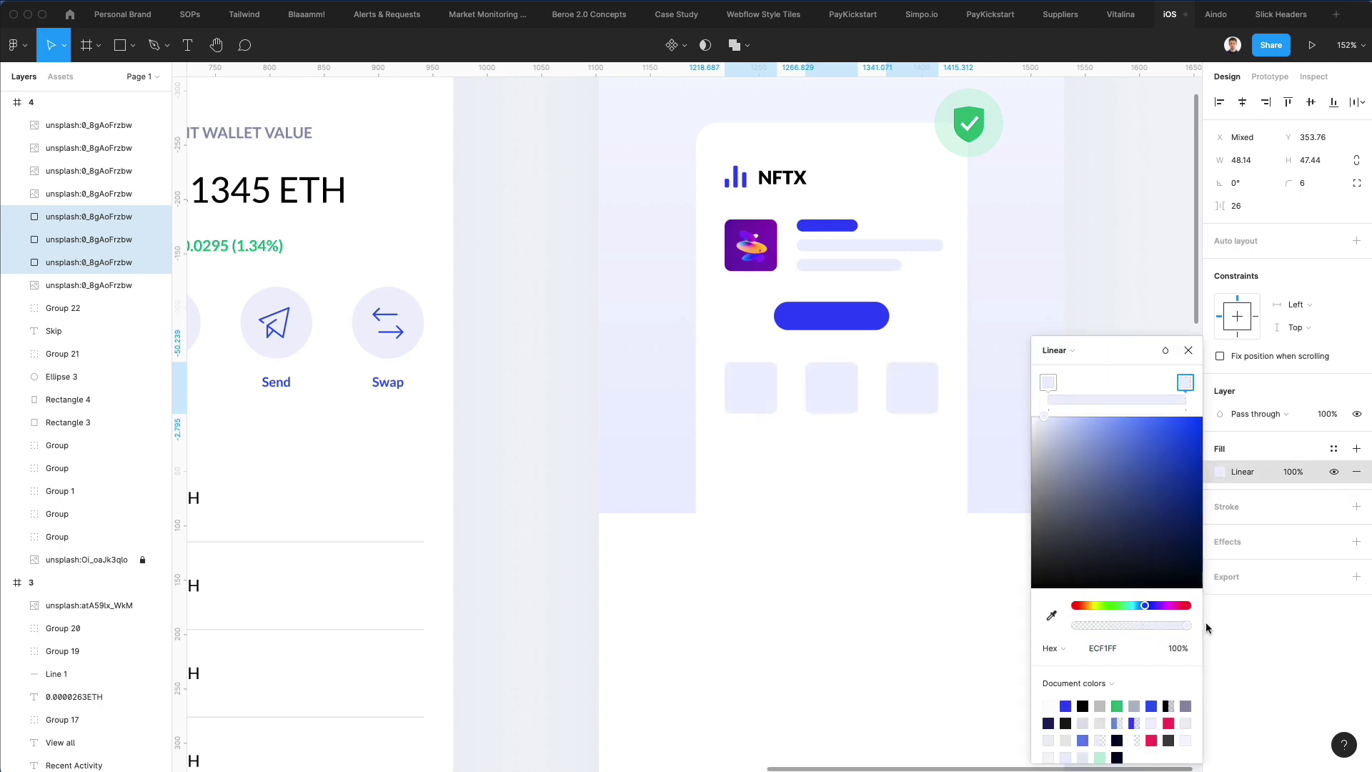
click(1041, 417)
click(855, 484)
Step: Constrain the proportions of the three gradient squares and set their height to 57.44
click(834, 392)
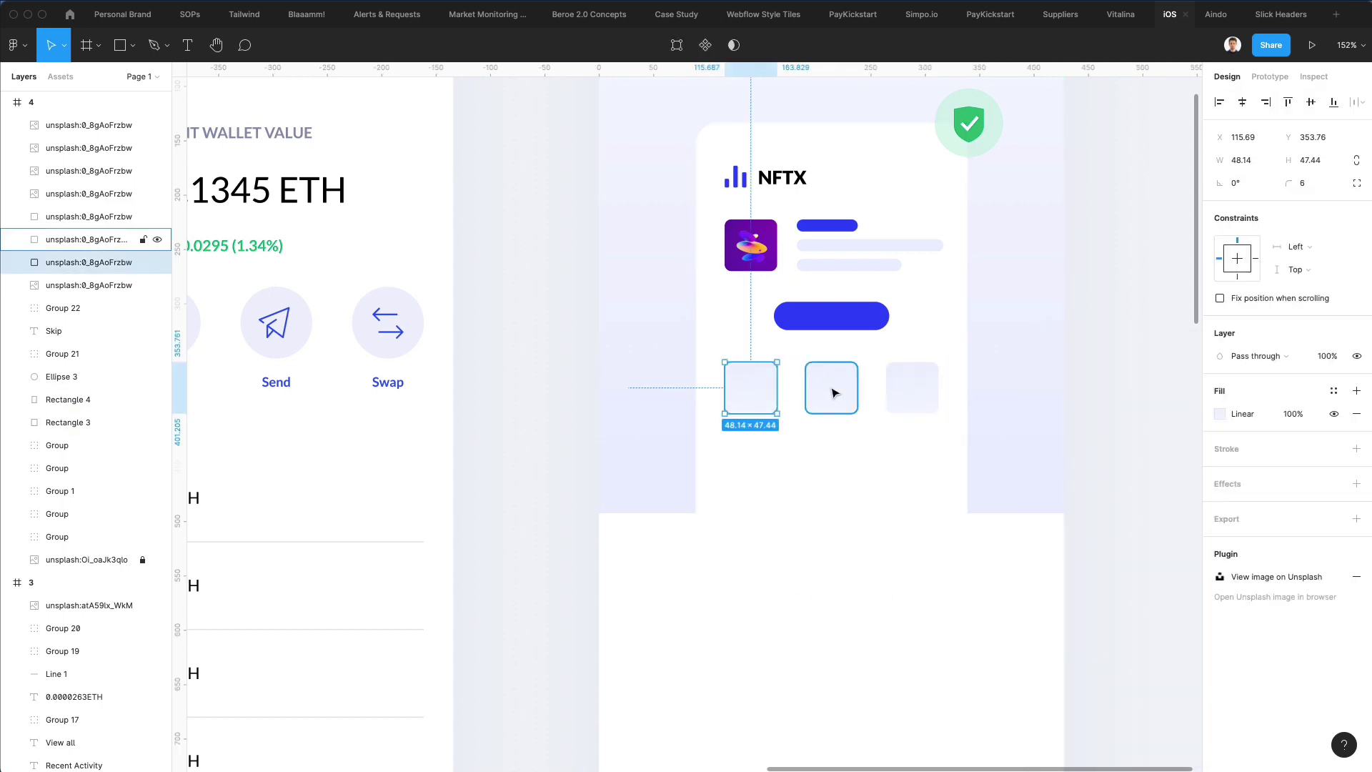
shift+click(834, 393)
shift+click(902, 390)
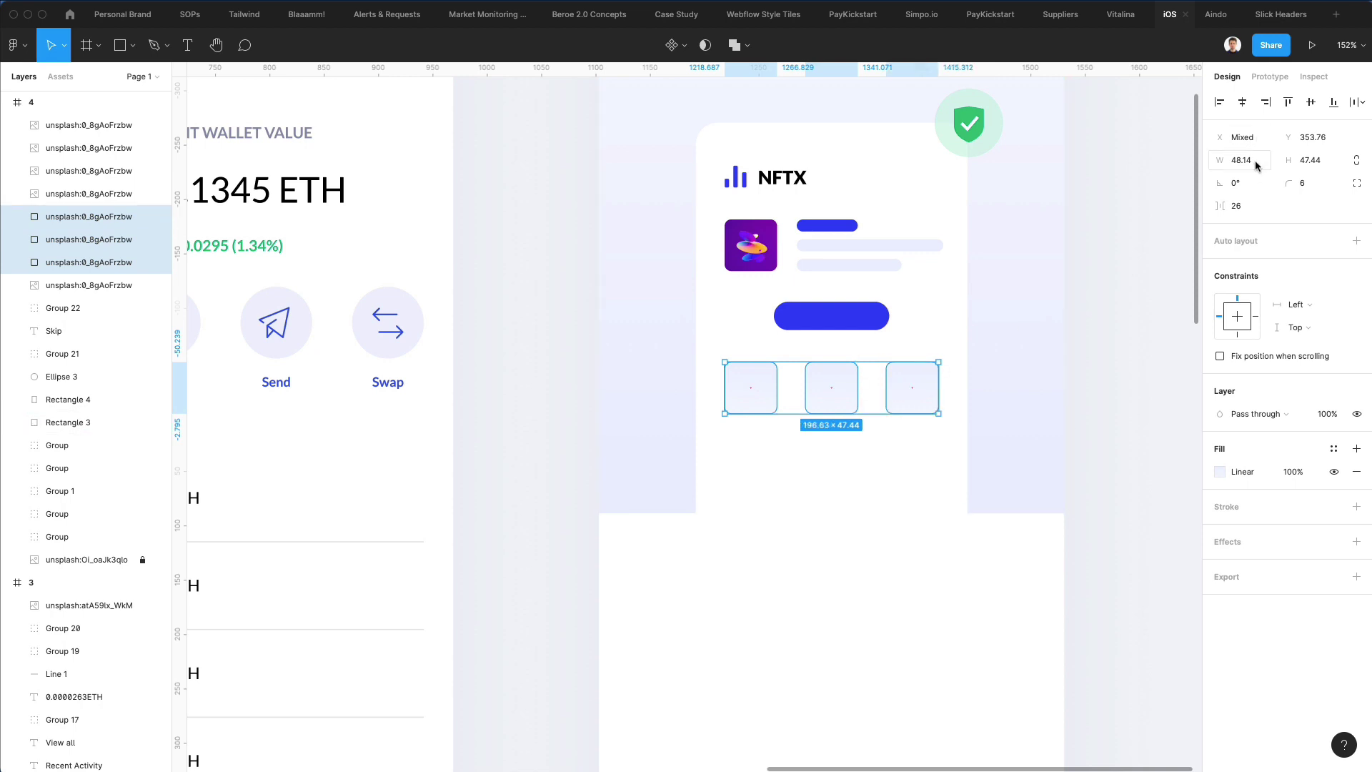
click(1357, 161)
click(1309, 160)
text(57.44)
key(Return)
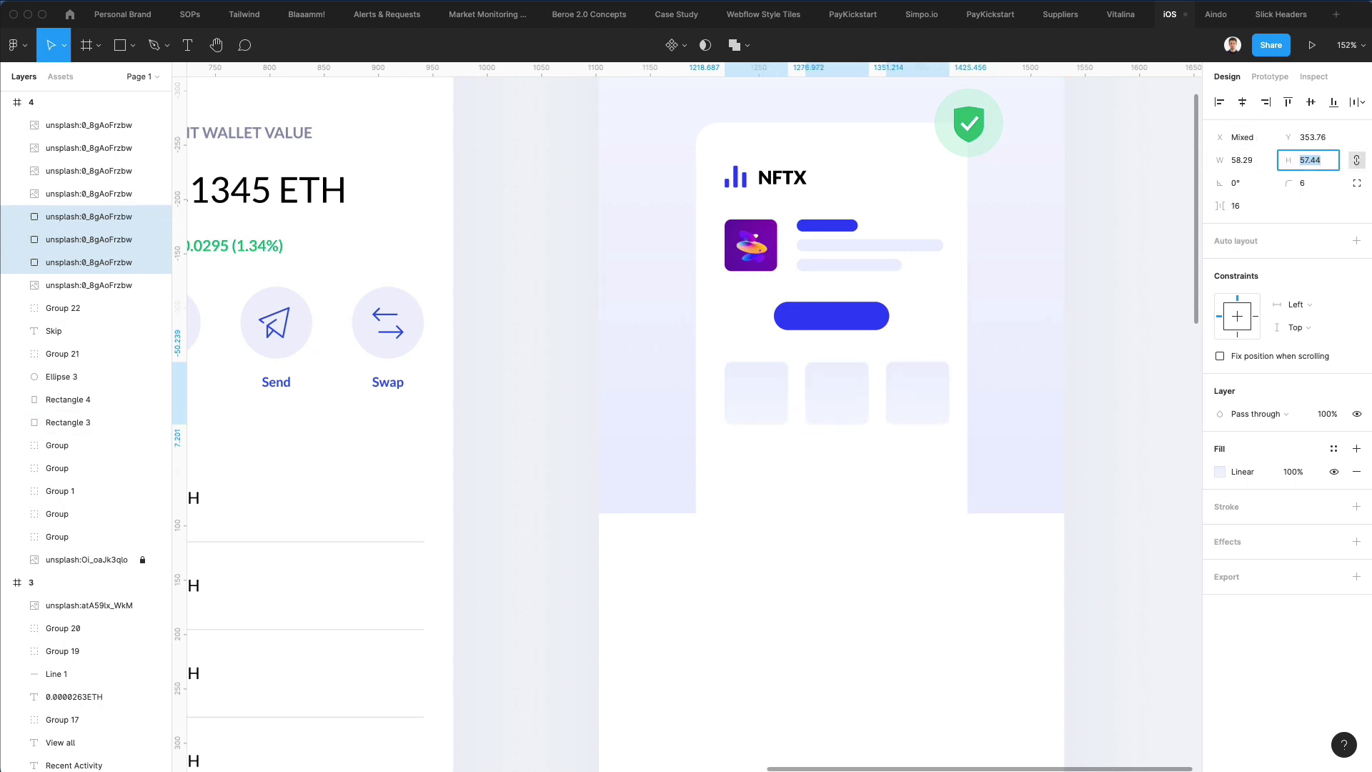
key(Escape)
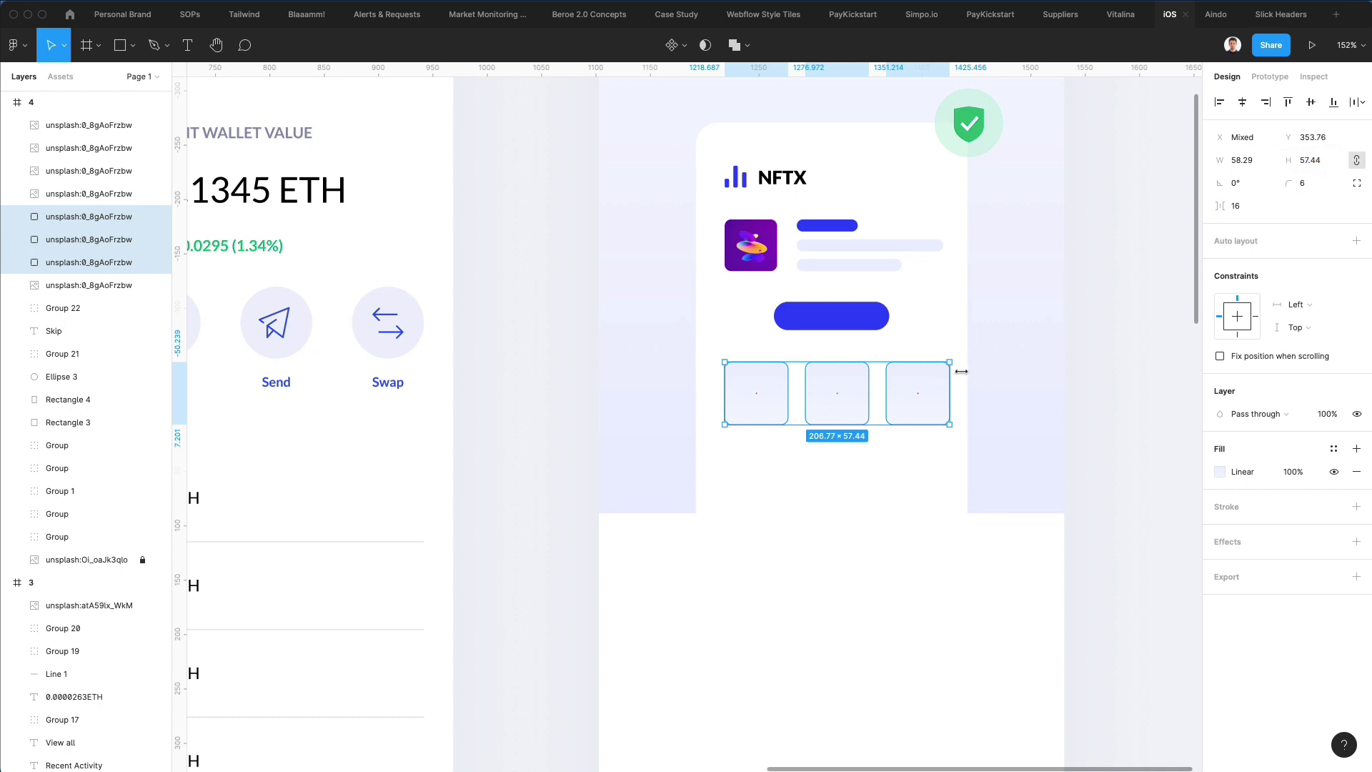
Step: Bring the third square closer to the others and distribute the three squares horizontally with even 13 px gaps
key(Escape)
drag(928, 388, 918, 392)
shift+click(828, 390)
shift+click(743, 389)
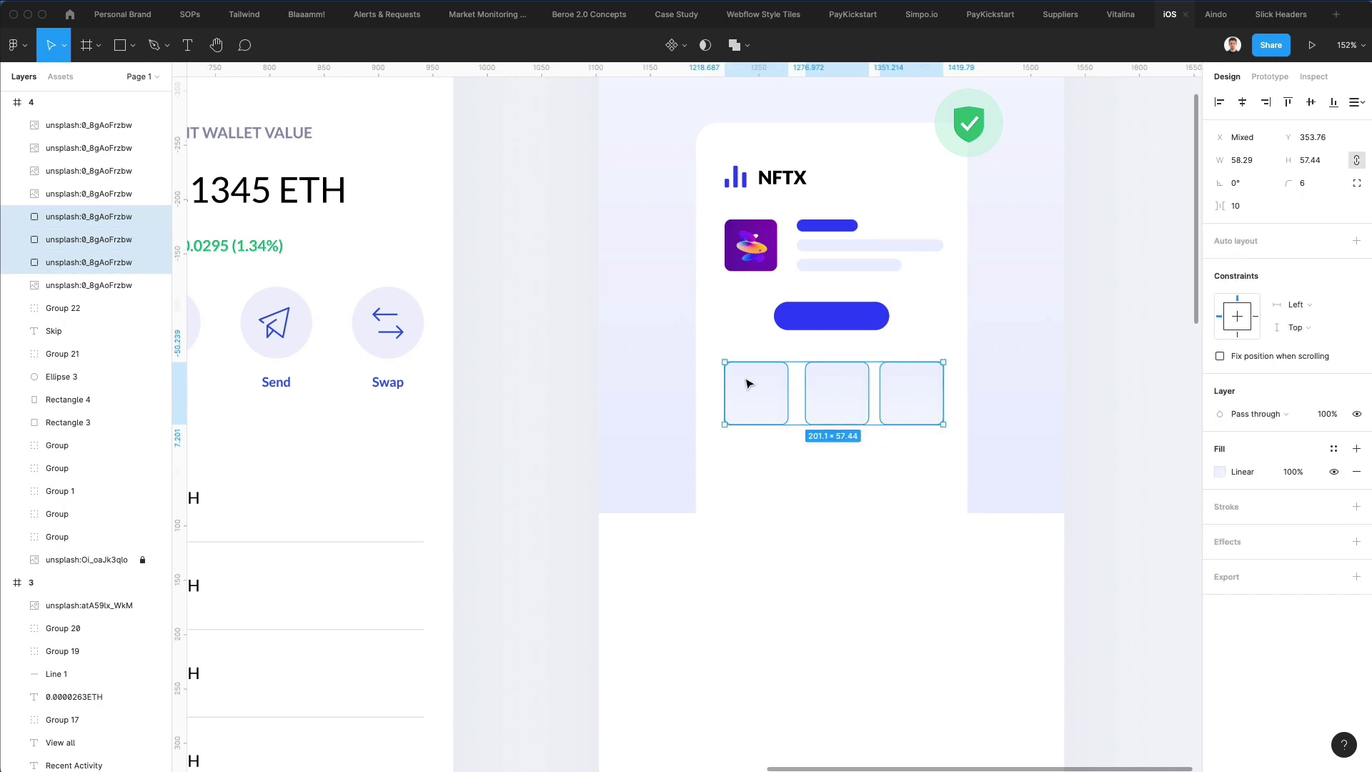
click(1352, 102)
click(1265, 168)
click(993, 530)
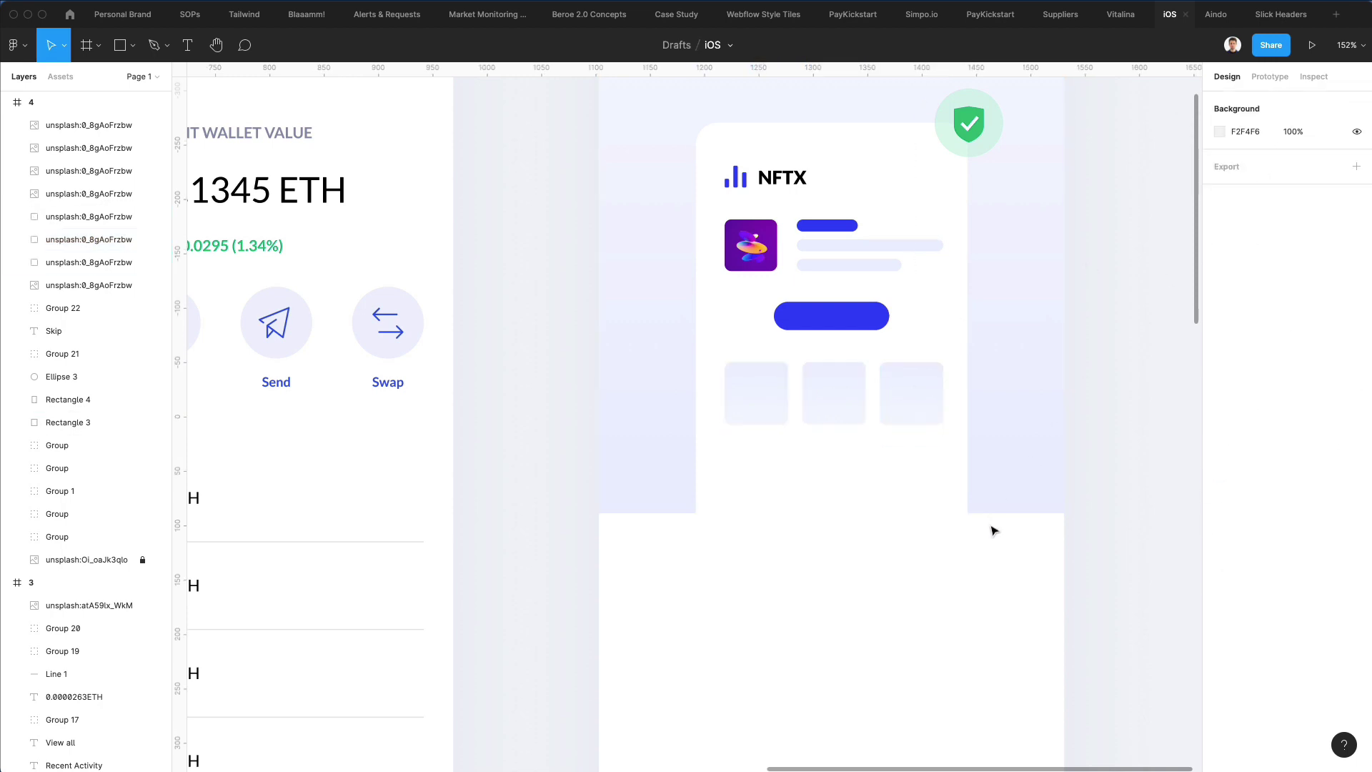
Step: Lighten the end stop of the three squares' linear gradient so they fade further towards white
click(775, 399)
shift+click(840, 393)
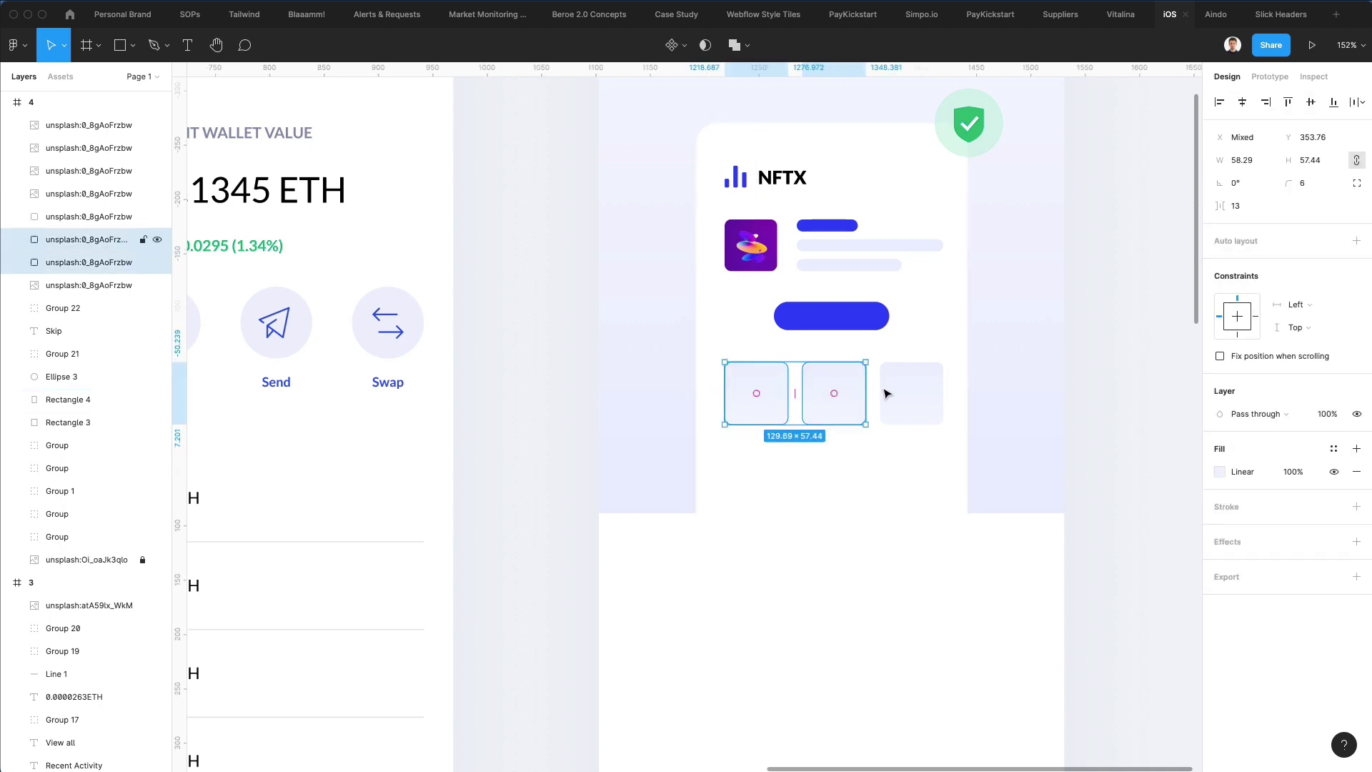
shift+click(903, 392)
click(1220, 472)
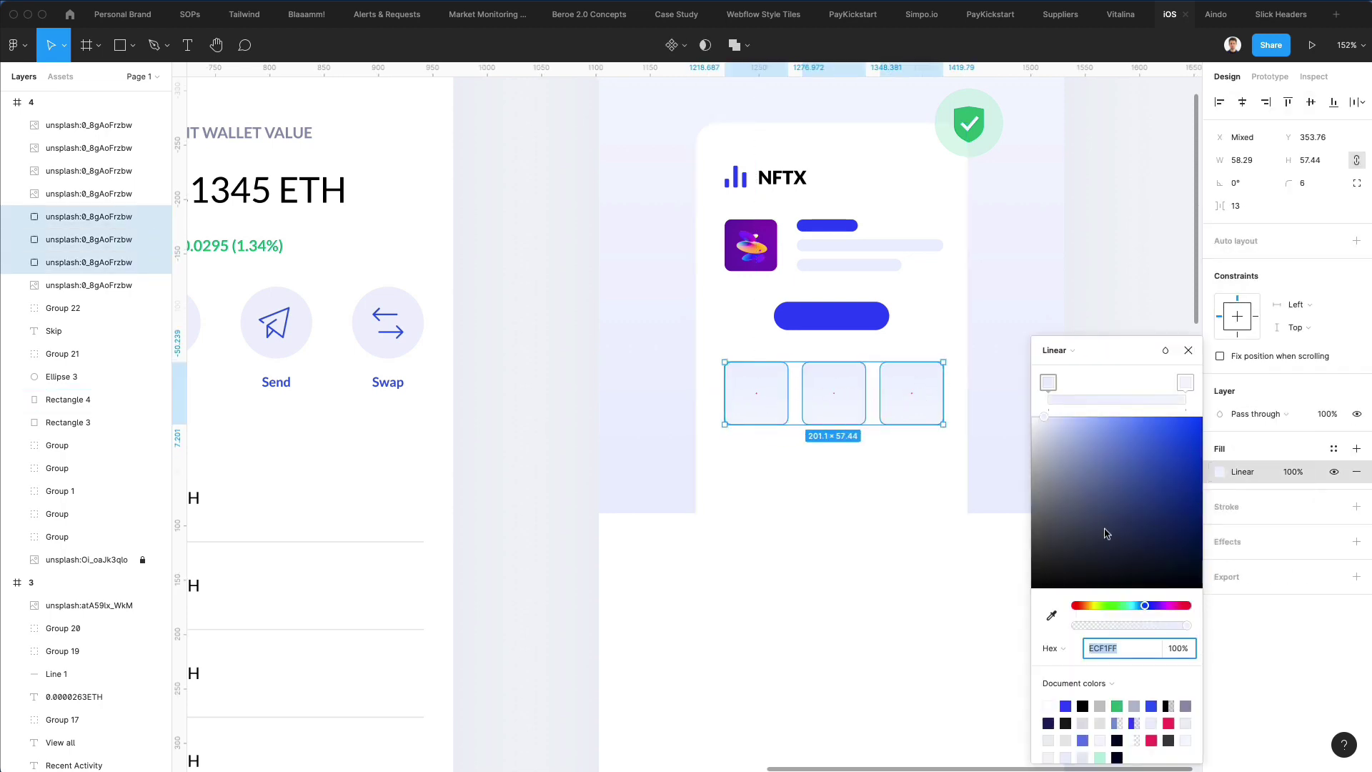
click(1184, 382)
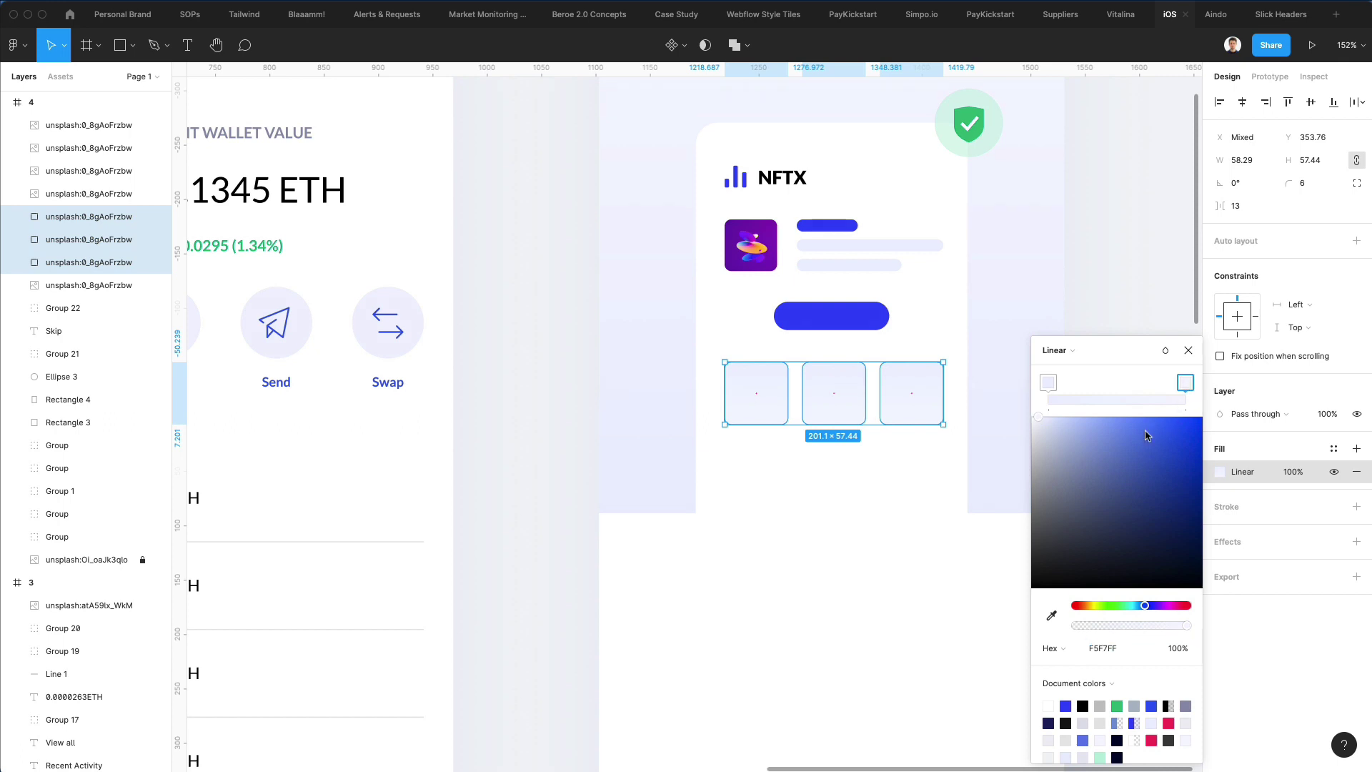
drag(1032, 418, 1034, 417)
click(1188, 350)
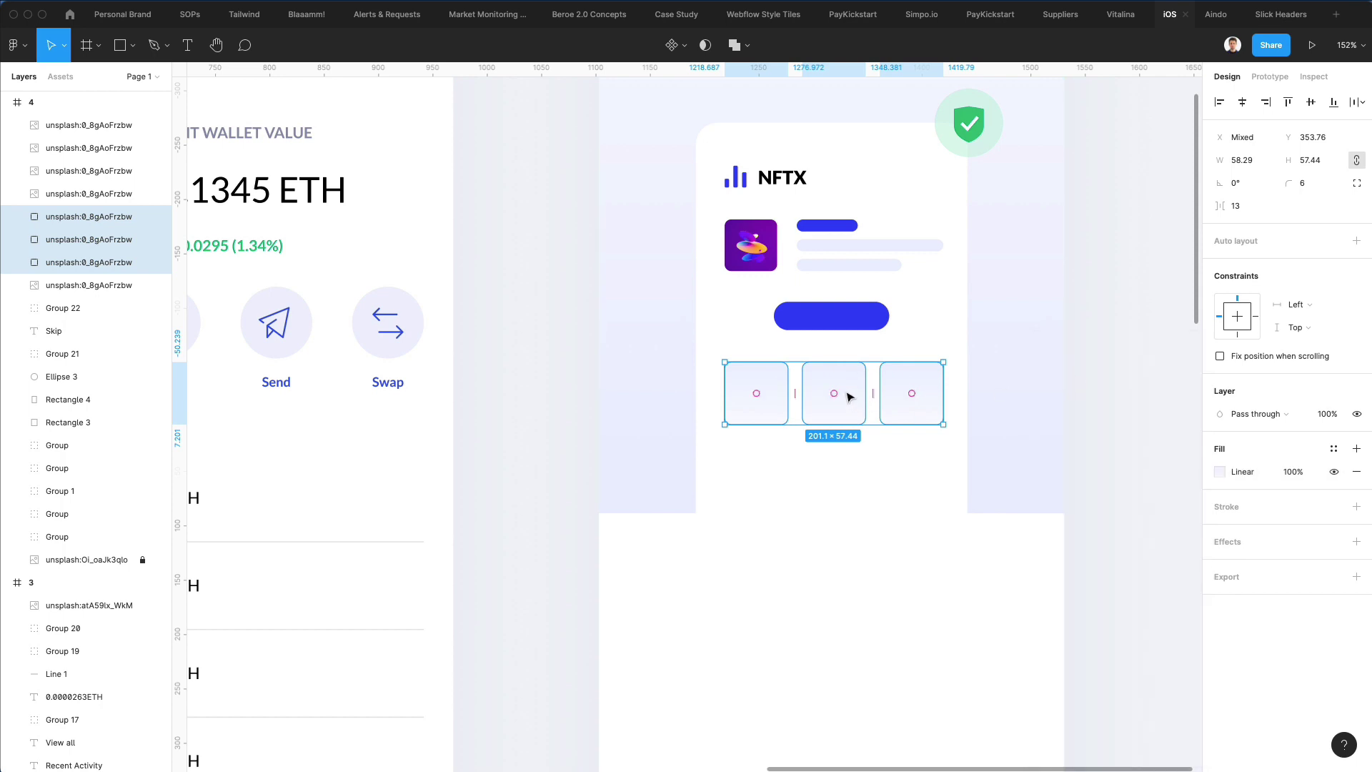
Step: Duplicate the row of three gradient squares directly below the first row inside the panel
drag(845, 390, 840, 463)
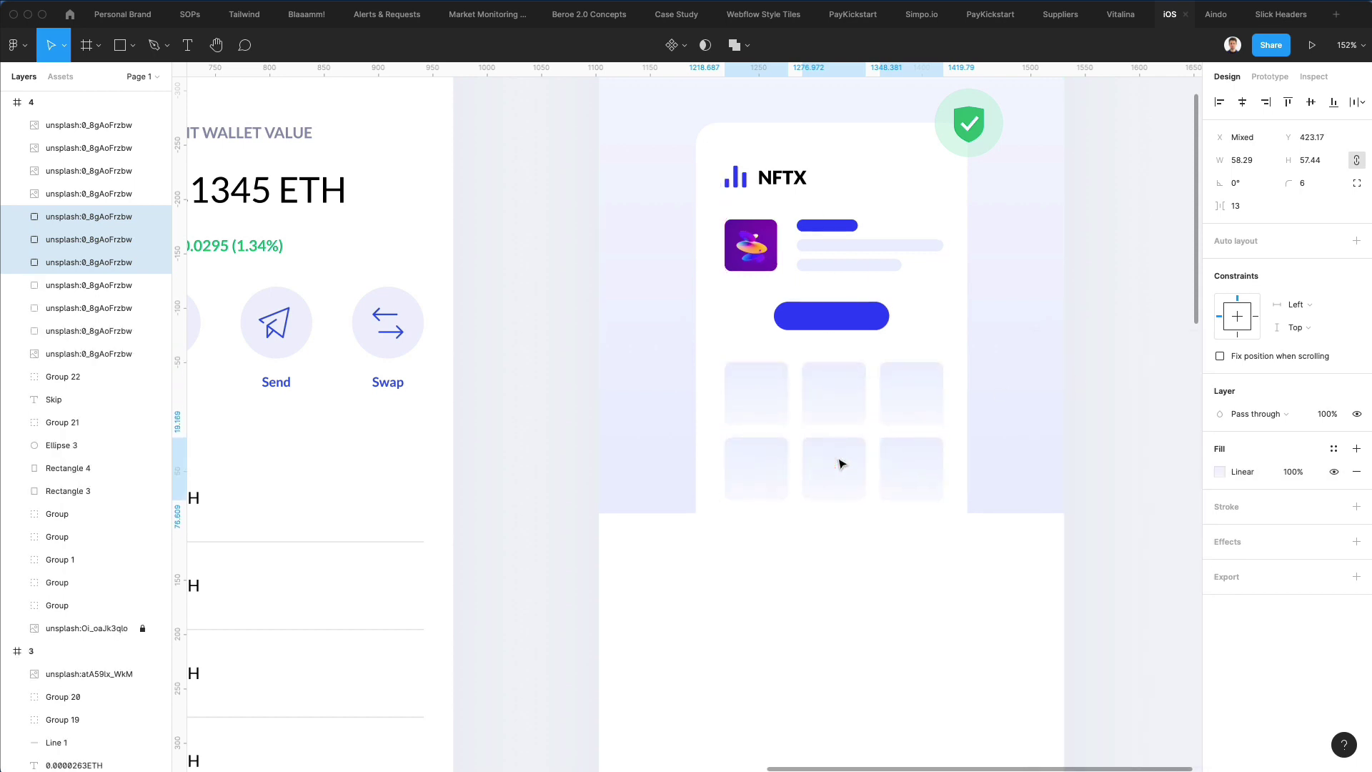
click(861, 614)
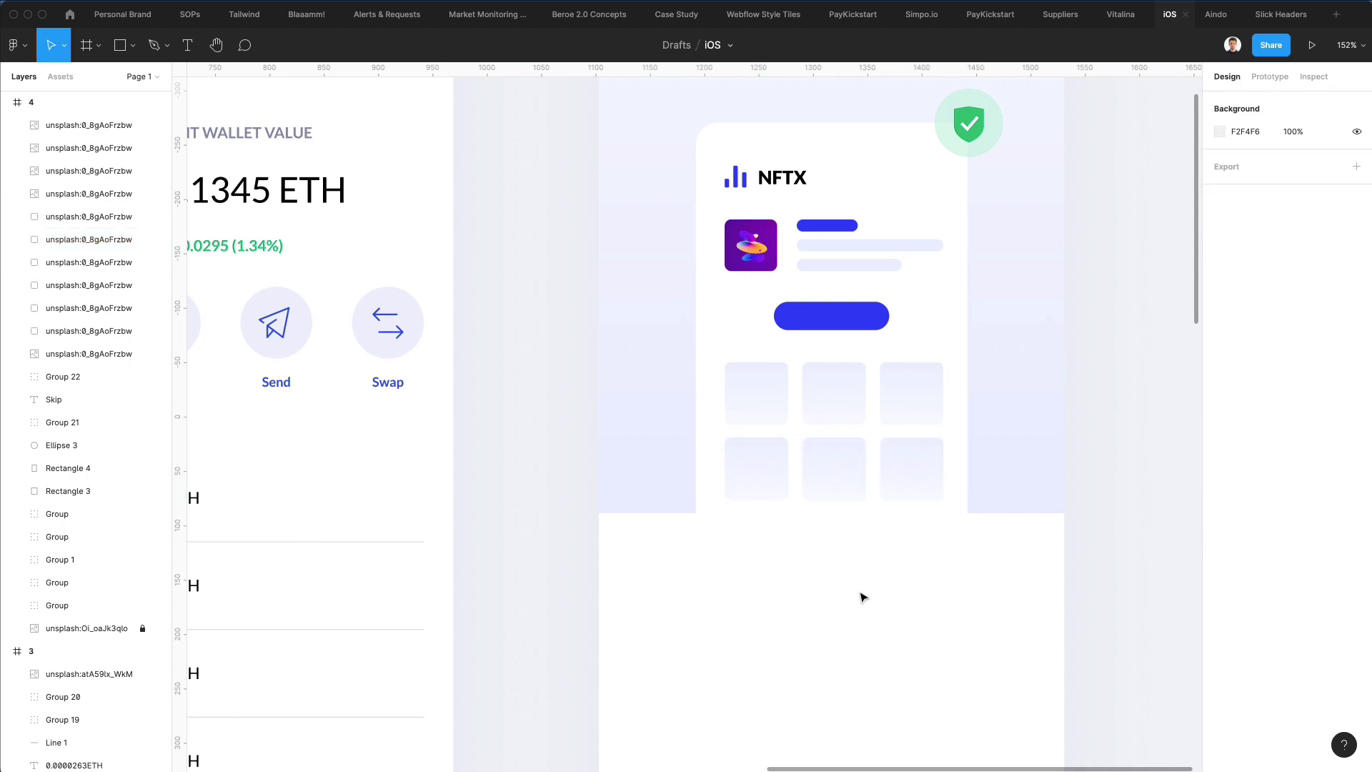
scroll(864, 570, down, 3)
scroll(967, 539, down, 2)
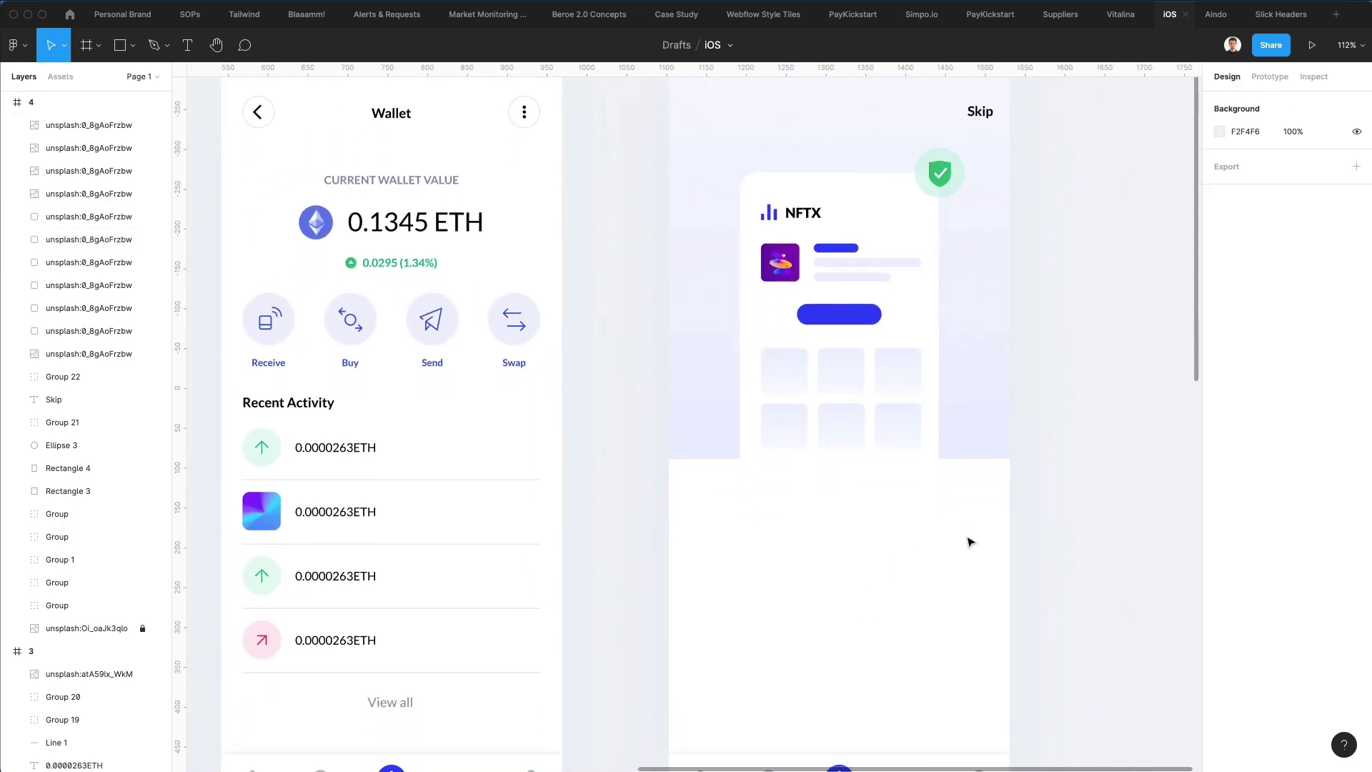
scroll(969, 541, down, 2)
scroll(841, 349, right, 1)
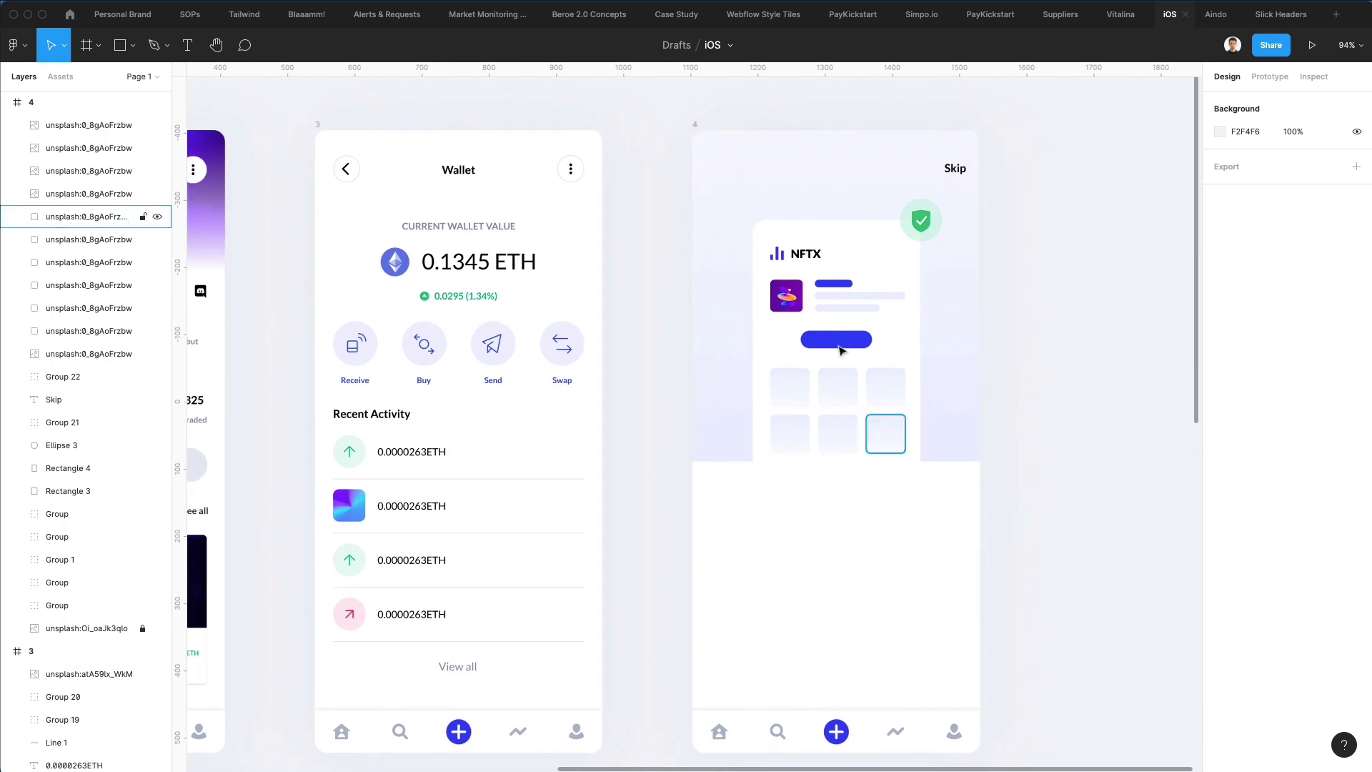
Step: Scale the panel's NFTX logo down proportionally to about 71 × 19 and nudge it up 1 px
click(820, 252)
scroll(821, 253, up, 4)
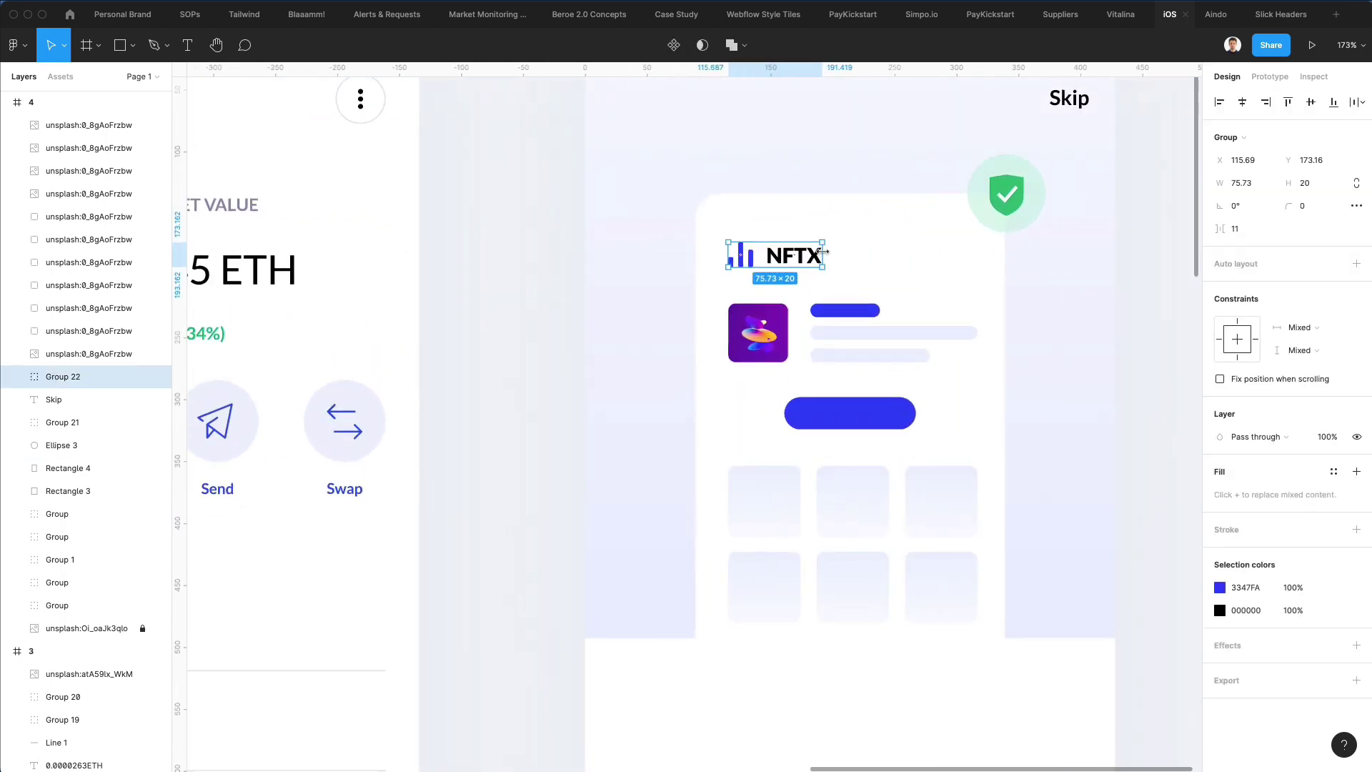
key(k)
drag(823, 252, 819, 252)
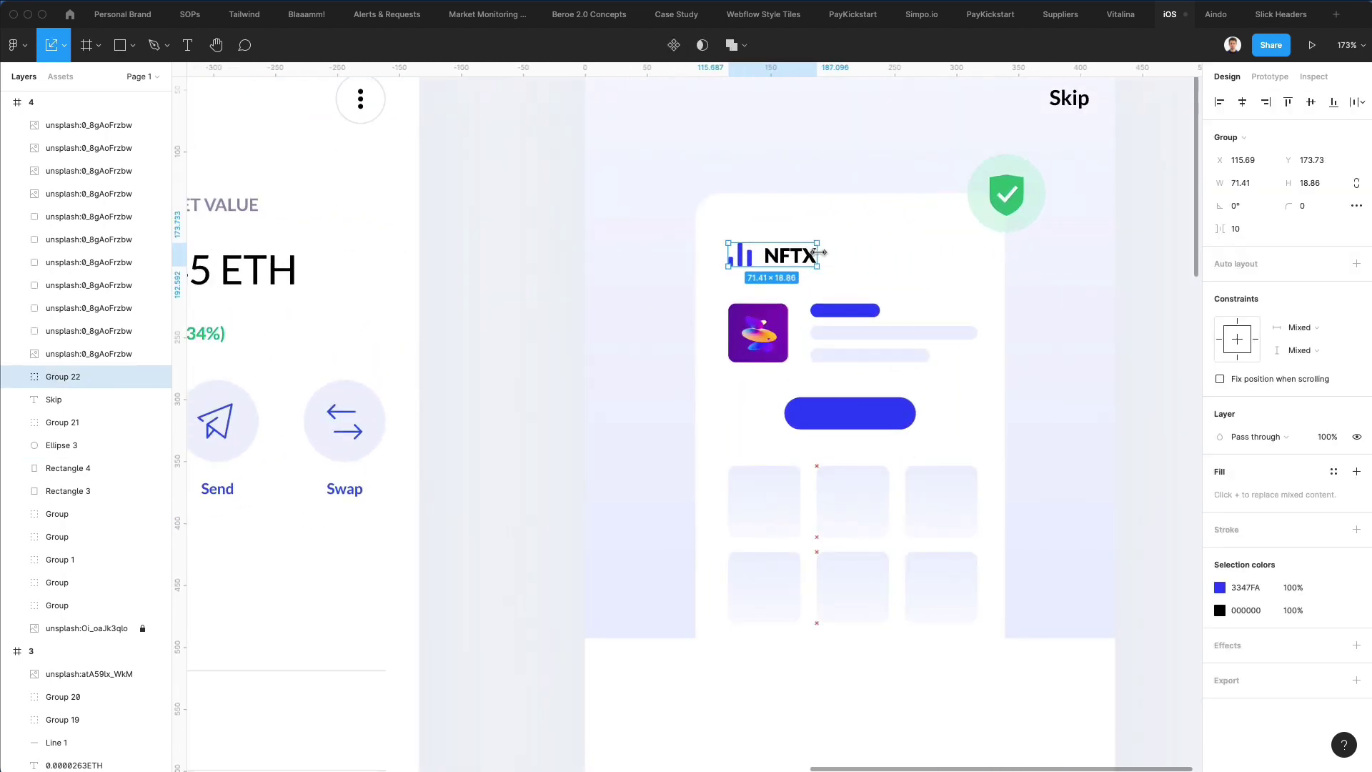
click(548, 285)
scroll(564, 293, down, 4)
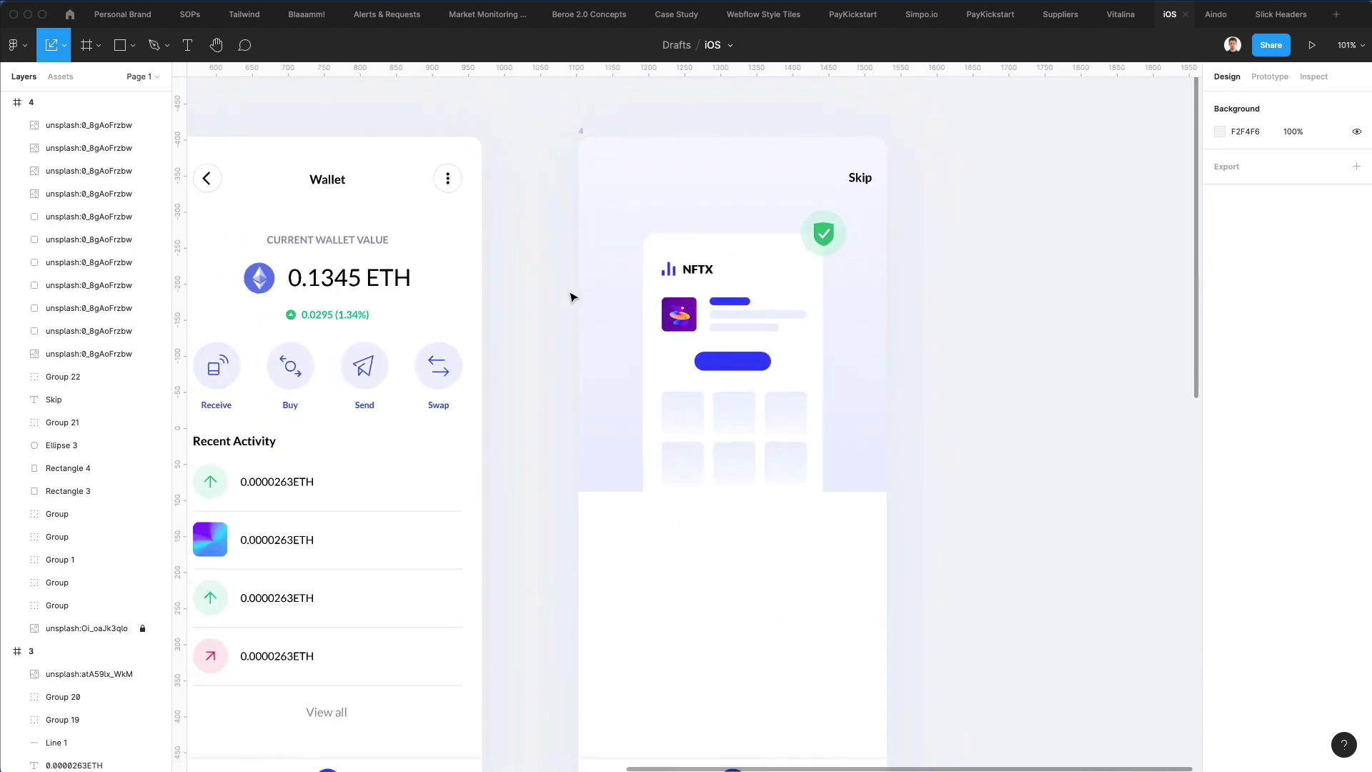
click(670, 273)
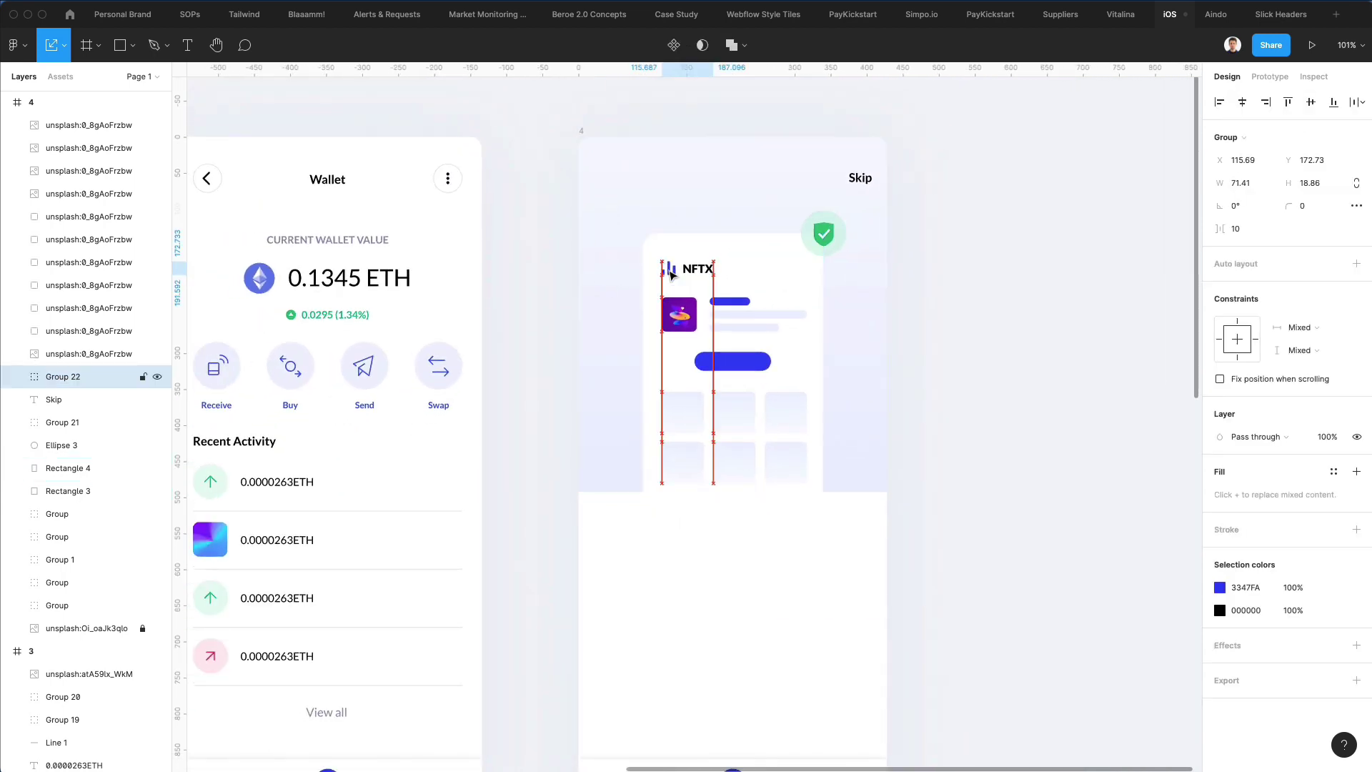
click(409, 278)
click(490, 260)
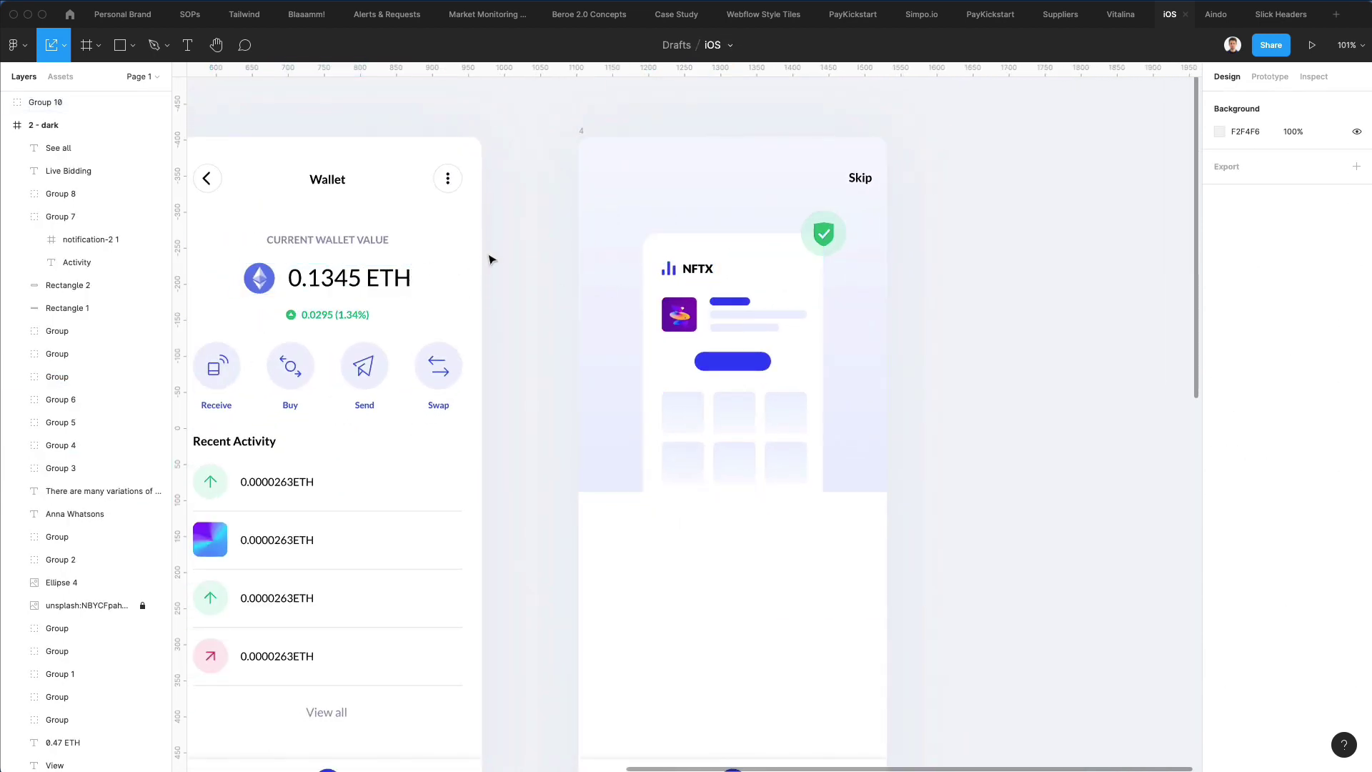
Step: Copy the "Live Bidding" heading from screen 1 into screen 4, just below the panel illustration
scroll(519, 267, down, 2)
scroll(519, 266, left, 6)
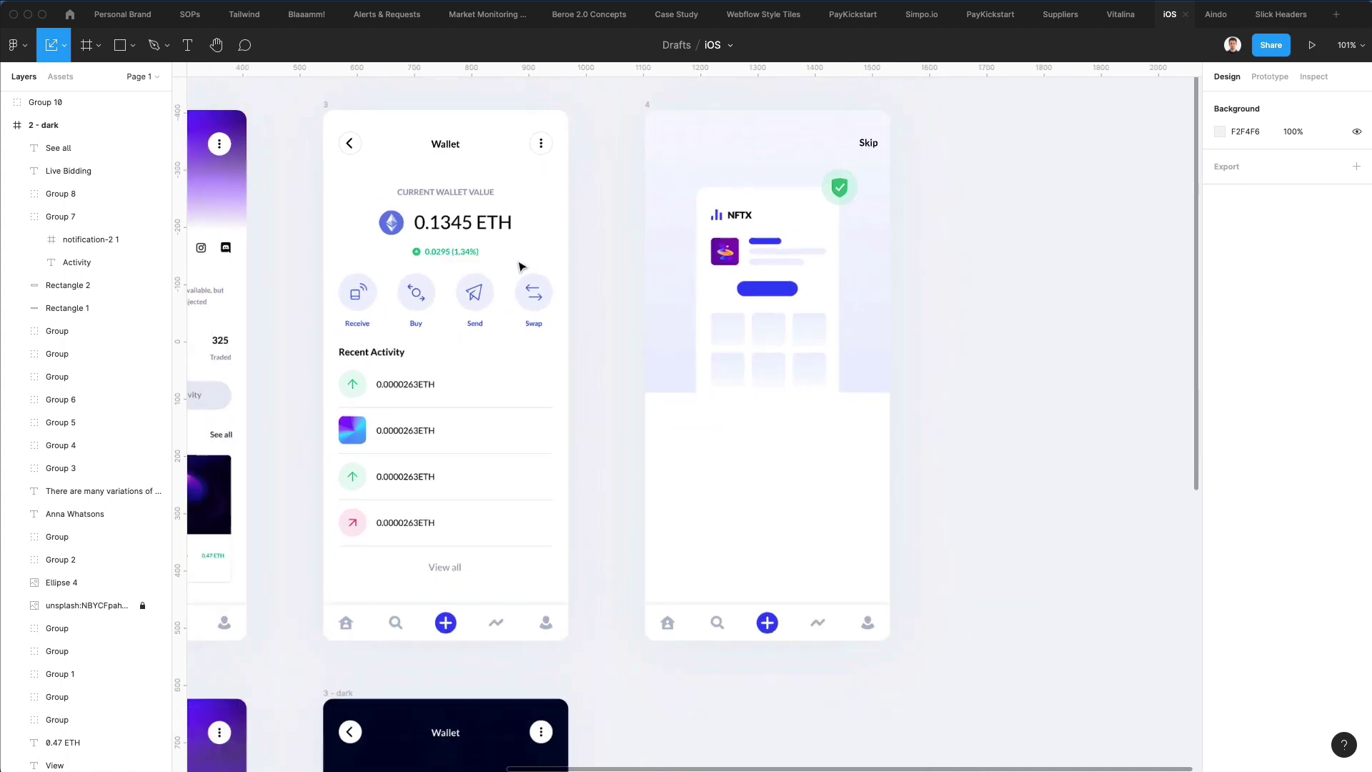
scroll(519, 267, left, 10)
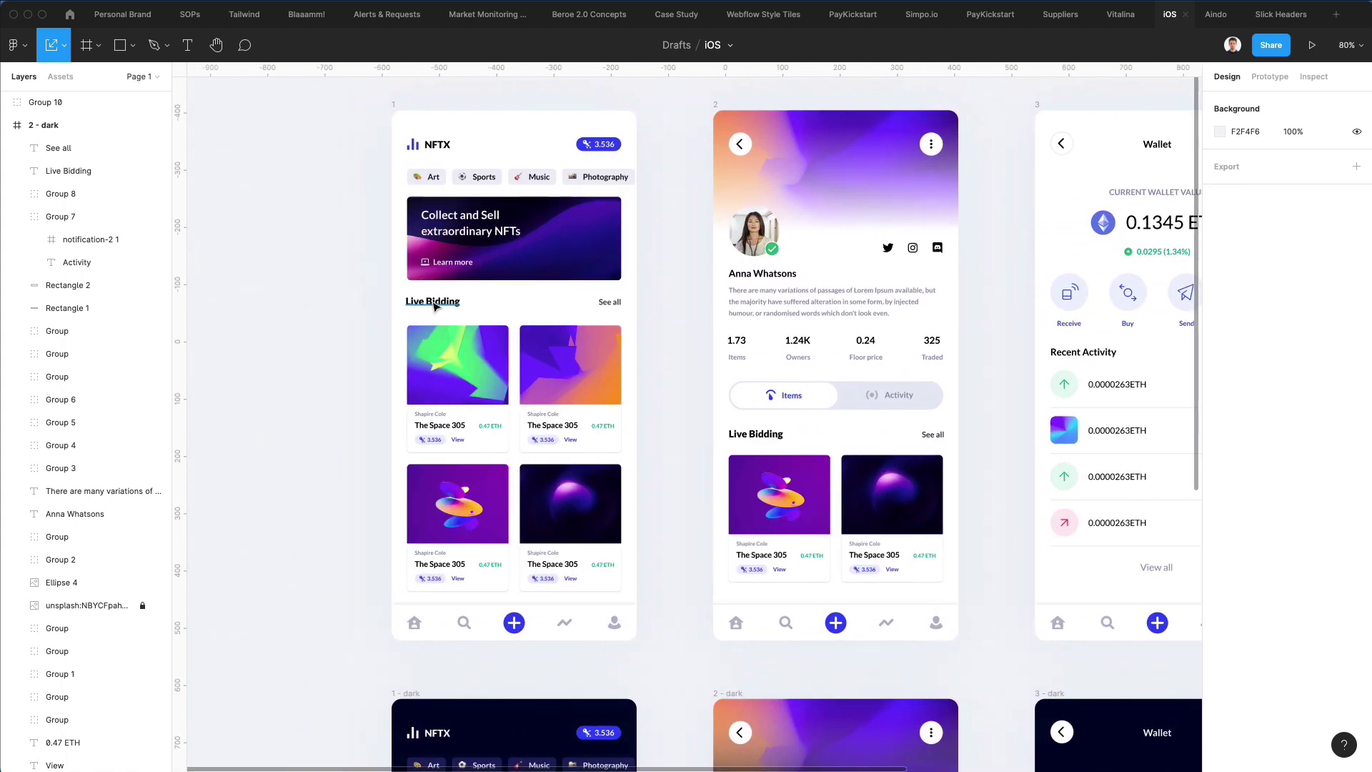
drag(434, 306, 930, 420)
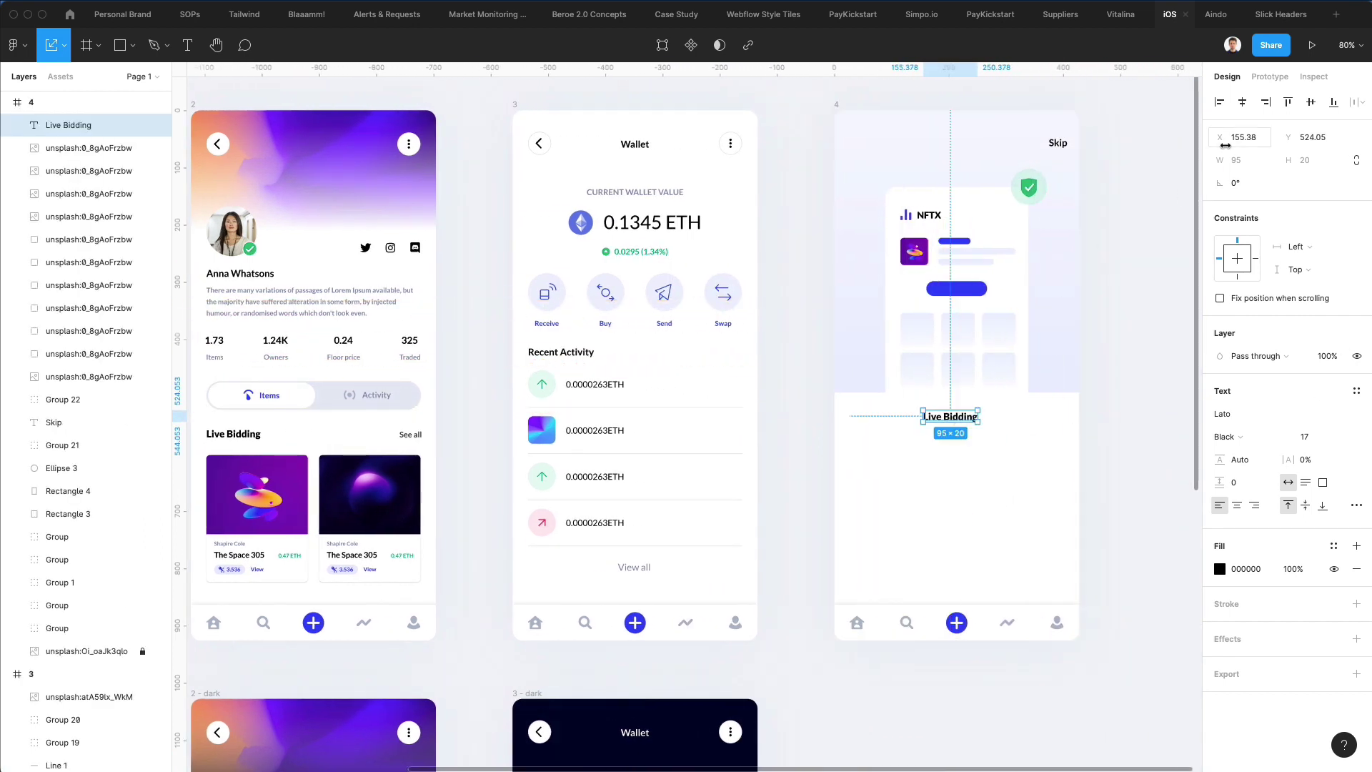
Step: Set the copied heading's font size to 24 and centre it horizontally on screen 4
click(1306, 436)
text(19)
key(Return)
key(Up)
key(Up)
key(Up)
key(Up)
key(Up)
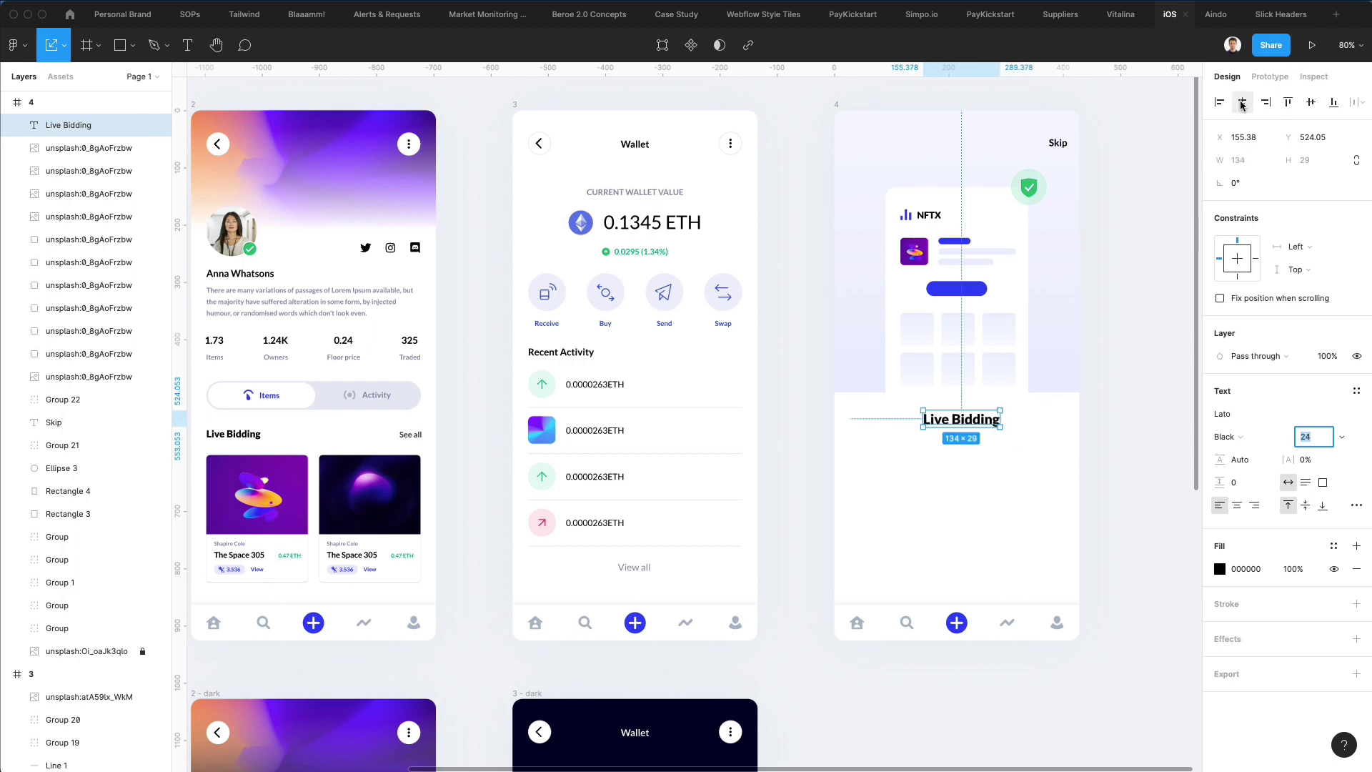
drag(1001, 417, 997, 415)
Step: Replace the heading's text with "Secure your digital assets with the best one", breaking the line before "with"
double_click(967, 422)
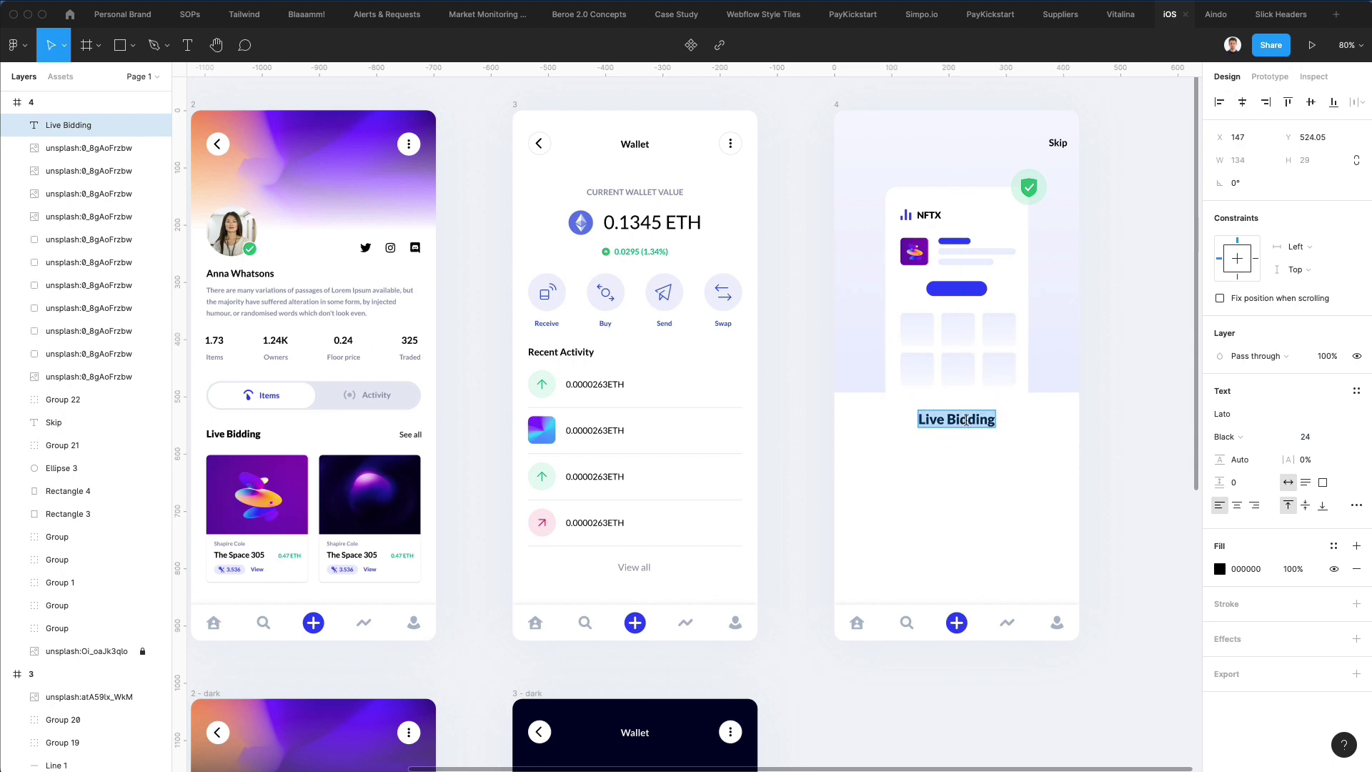
text(Secure)
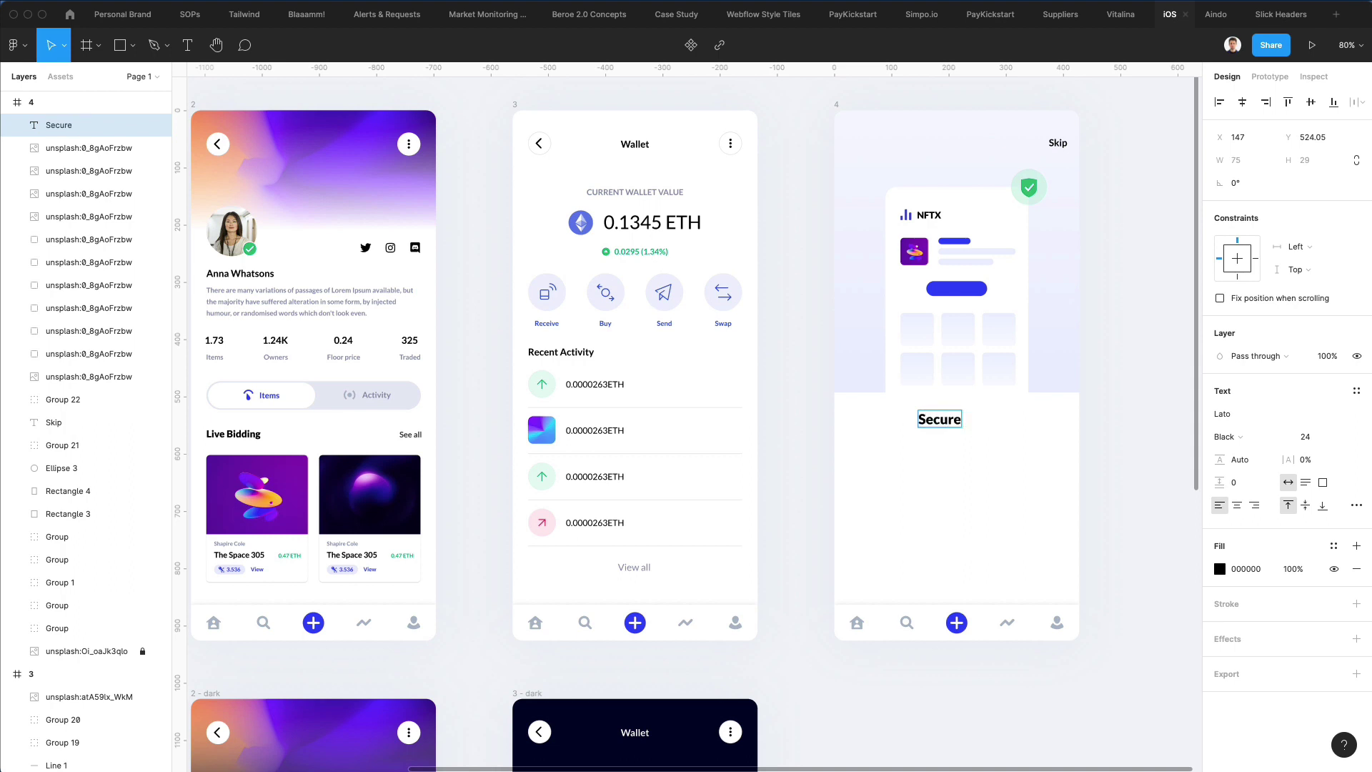
text( your digital asets with)
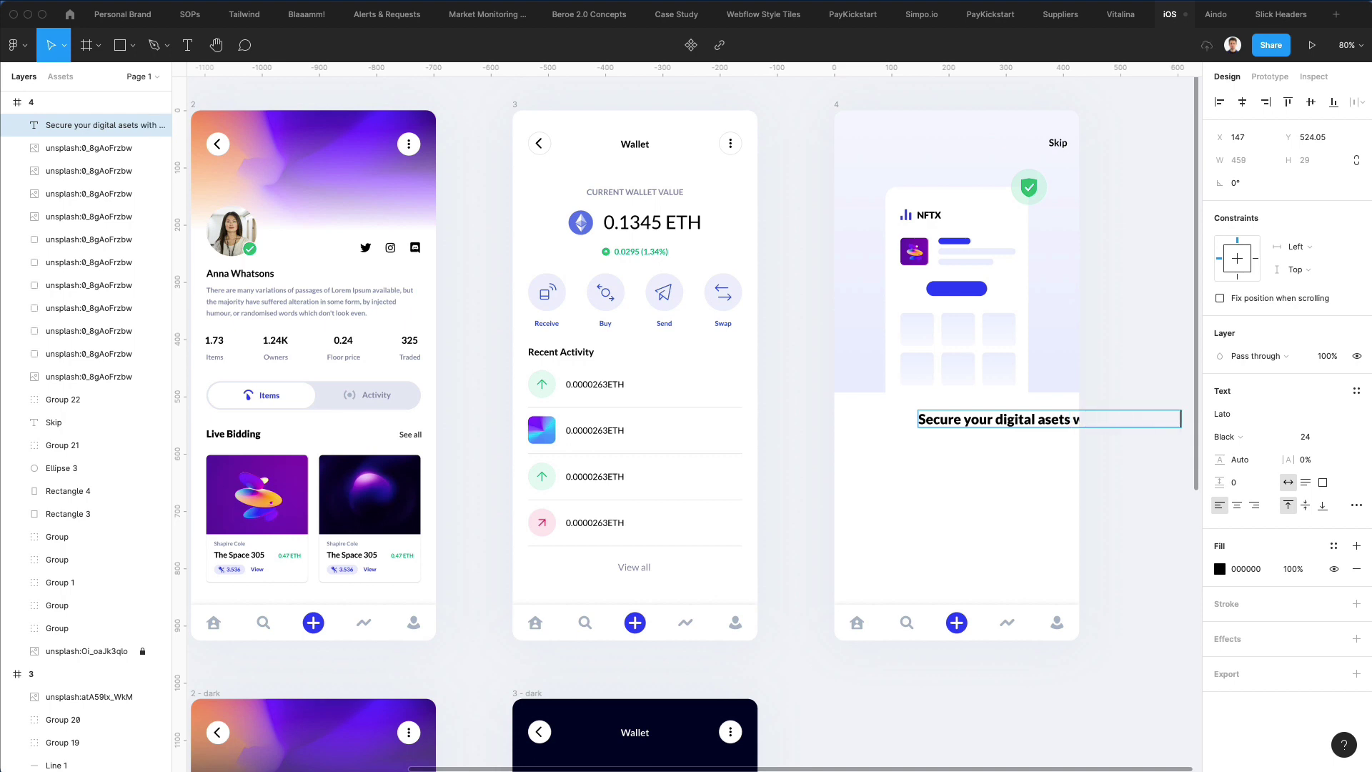
text(s)
key(Return)
key(Delete)
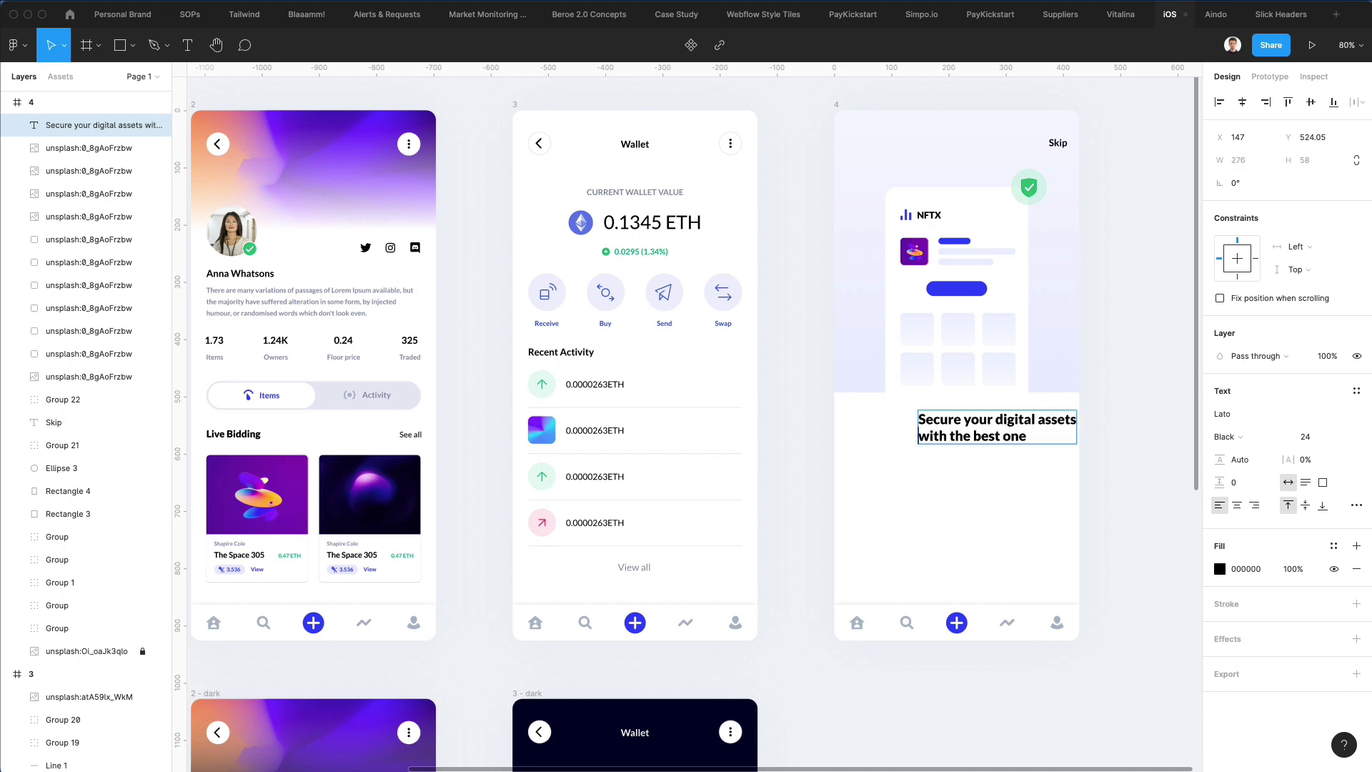
key(Escape)
Step: Centre-align the two-line heading's text and centre the text block horizontally on screen 4
click(1237, 505)
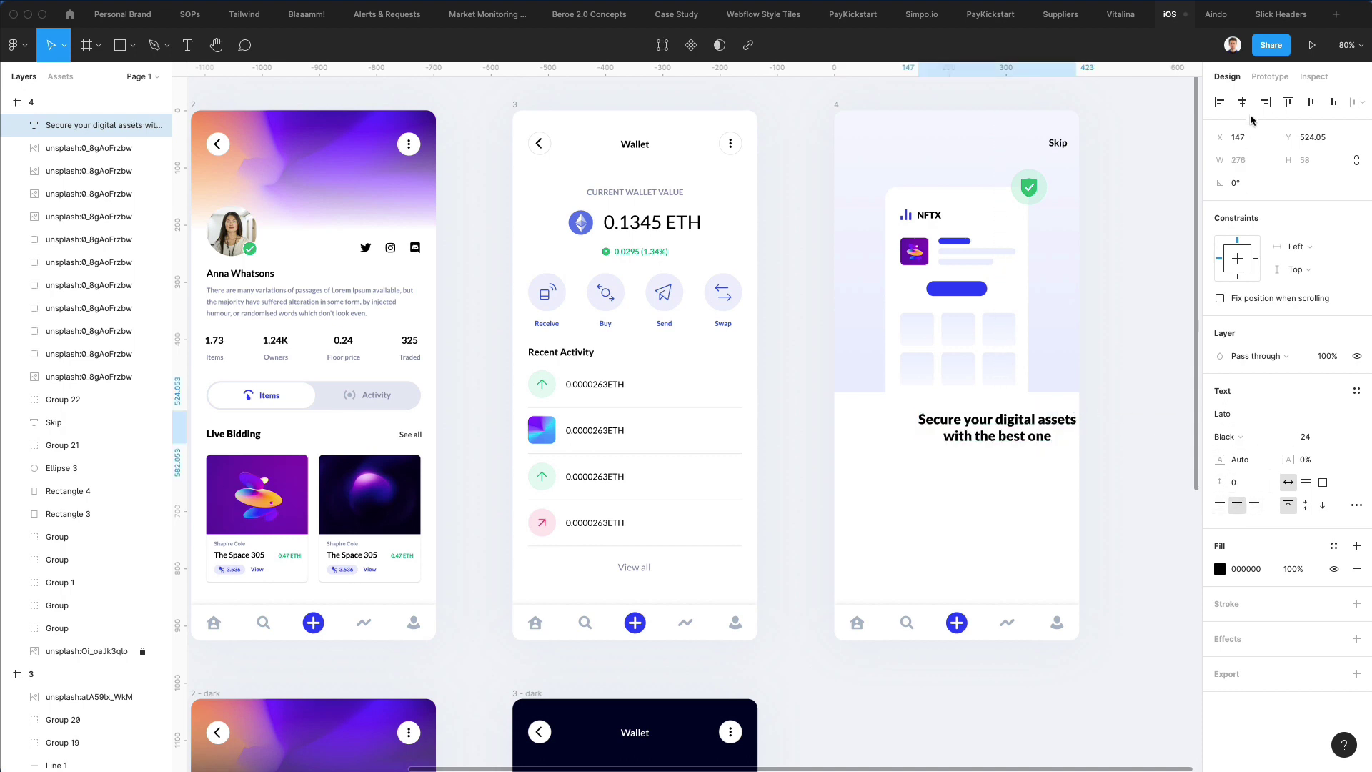
click(1242, 102)
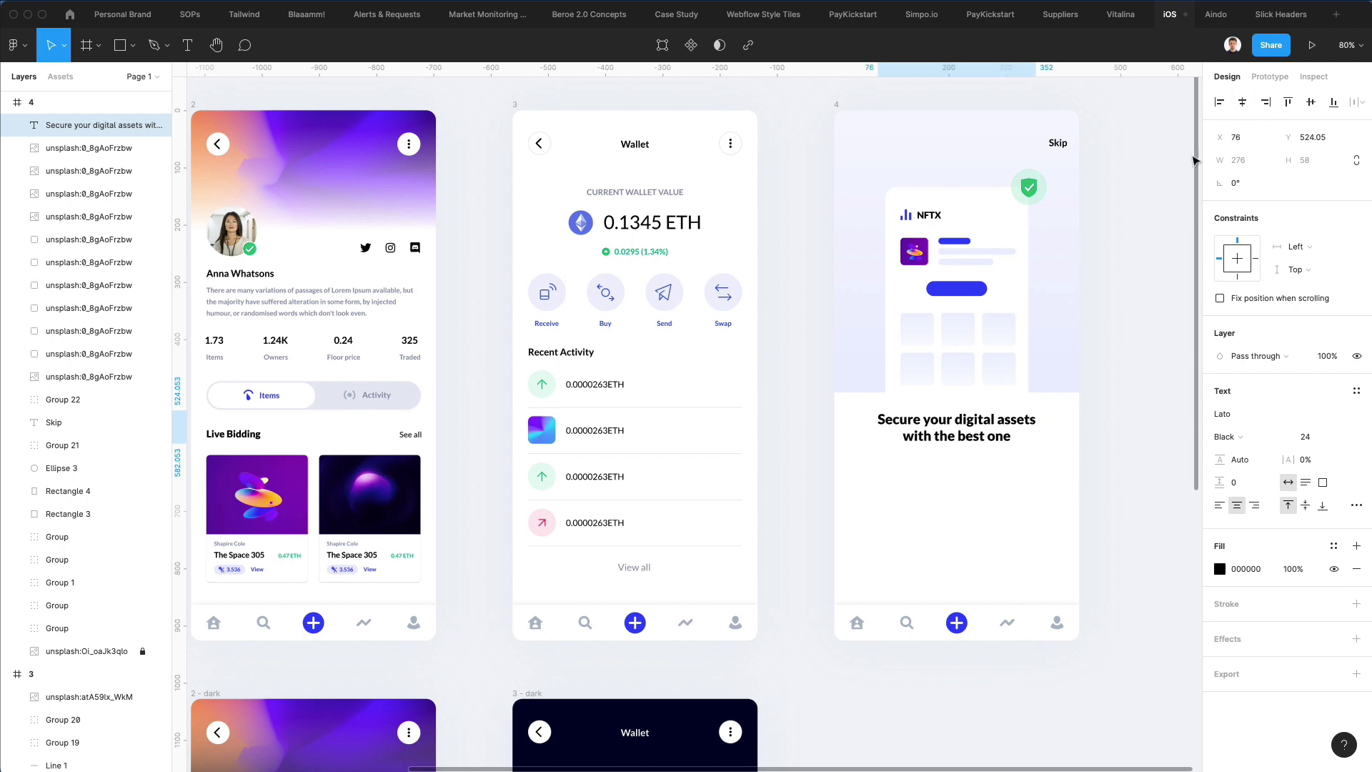
click(1119, 486)
Step: Change the "Secure your digital assets" heading's weight to Bold and increase its line height
scroll(1114, 481, left, 1)
click(965, 425)
click(1242, 437)
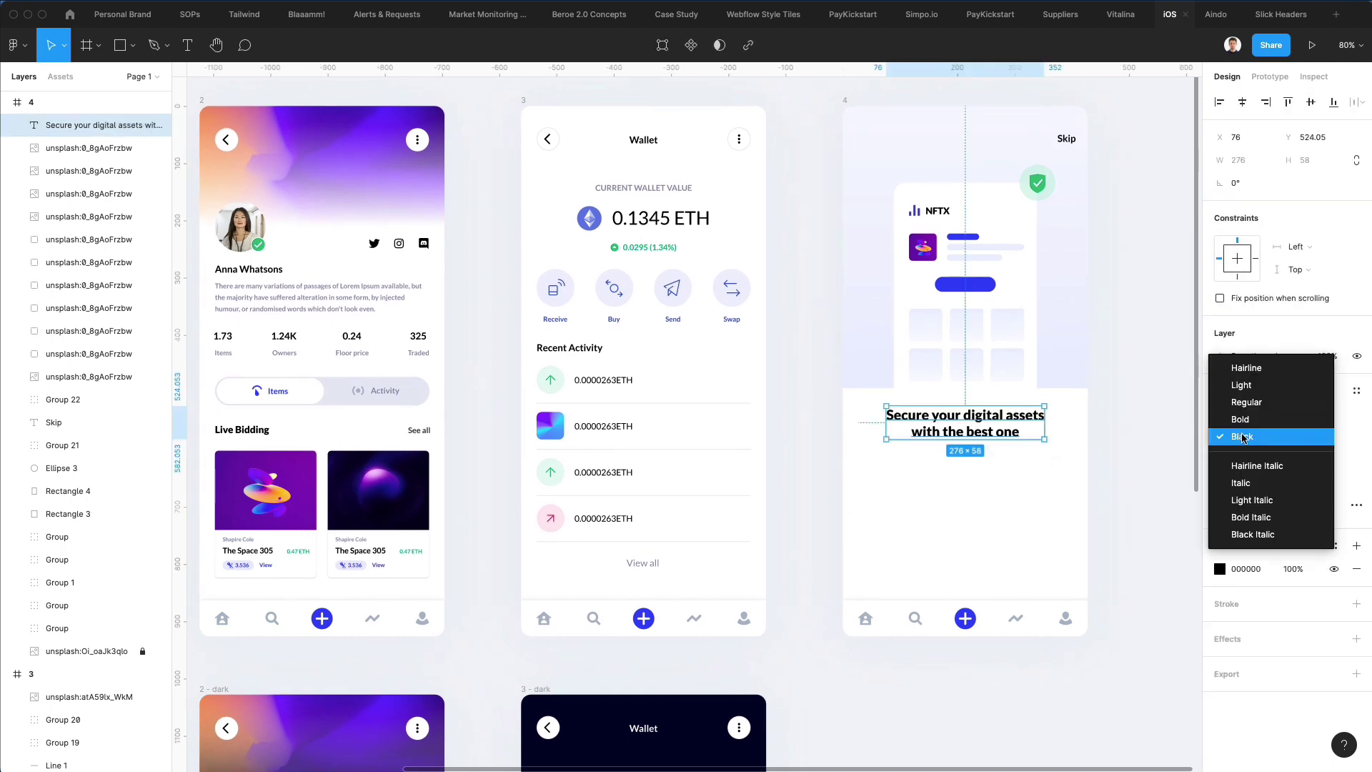
click(1240, 420)
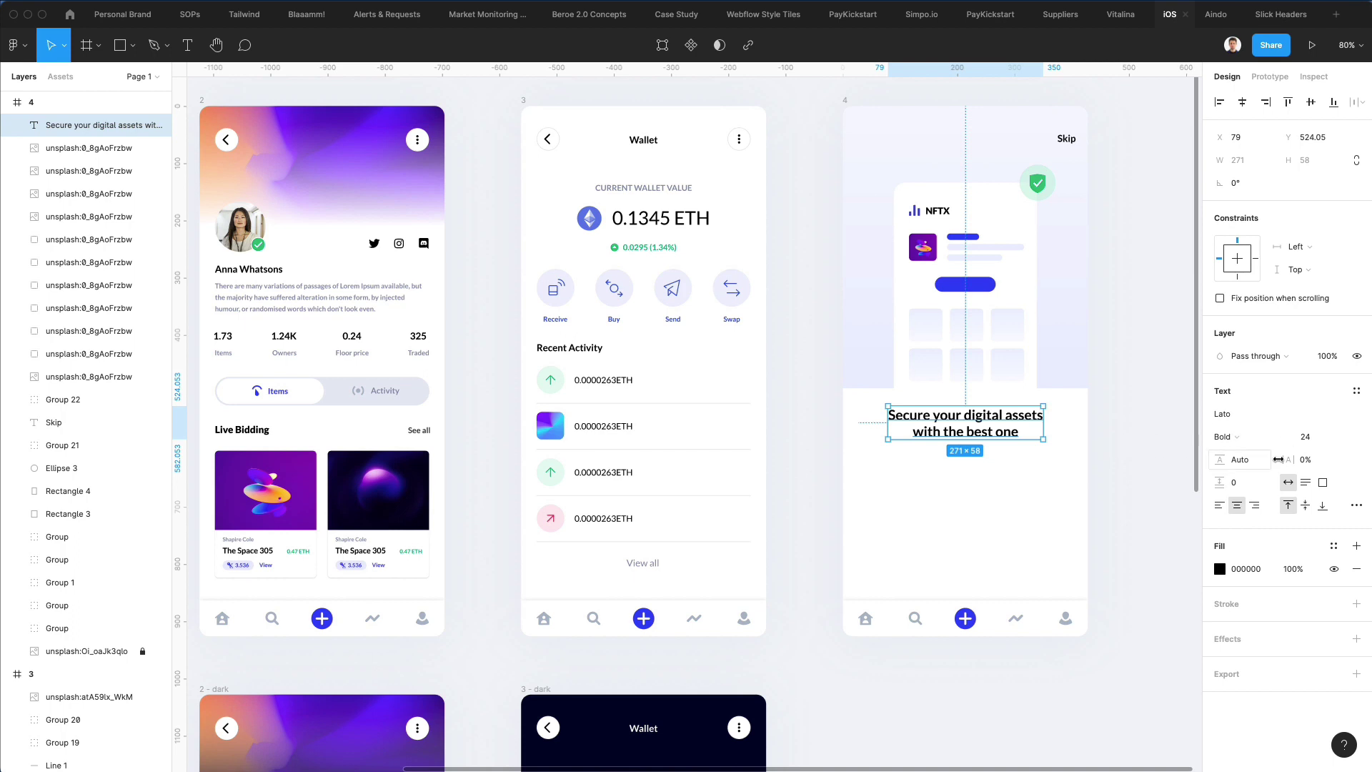
drag(1222, 460, 1248, 460)
click(1151, 446)
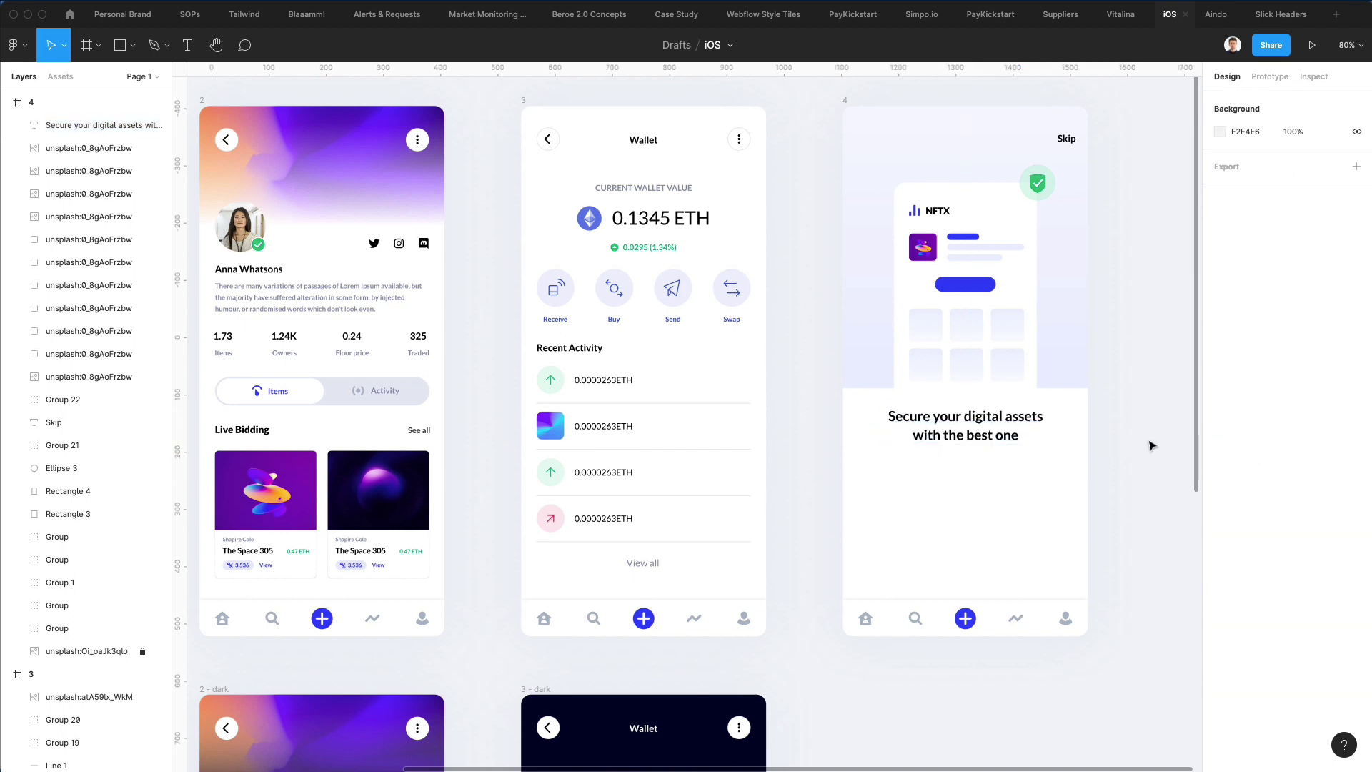
Step: Copy the Lorem Ipsum description from screen 2 beneath screen 4's heading, centre-align its text and centre it horizontally
scroll(1152, 446, left, 1)
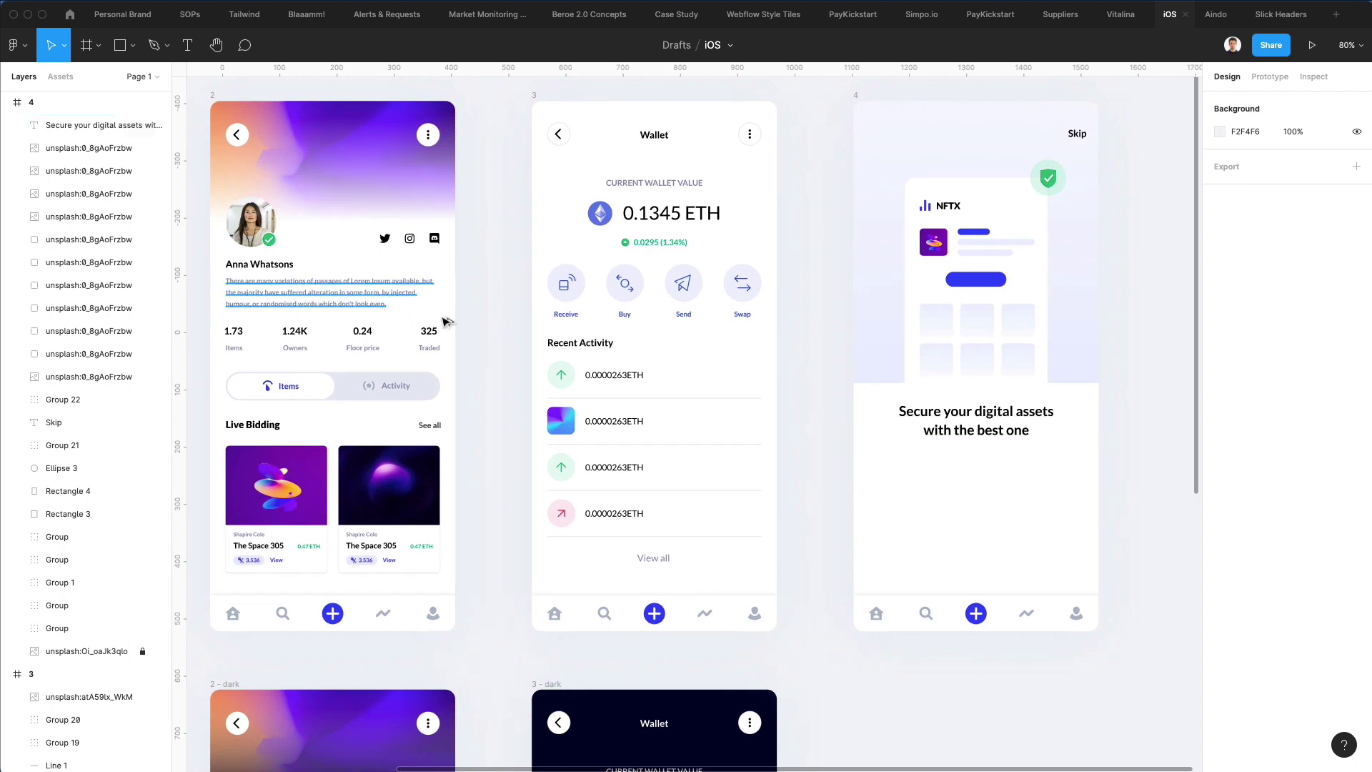
drag(443, 319, 1011, 473)
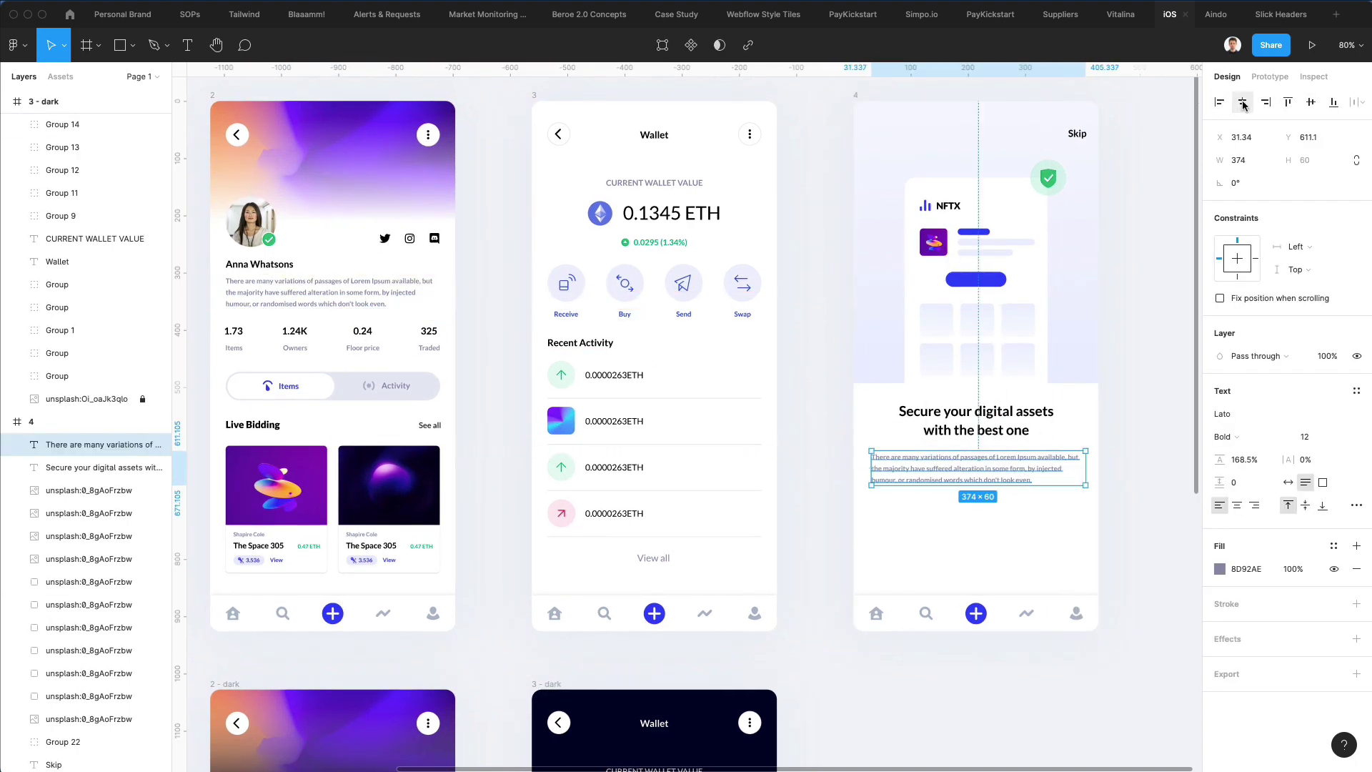
click(1237, 505)
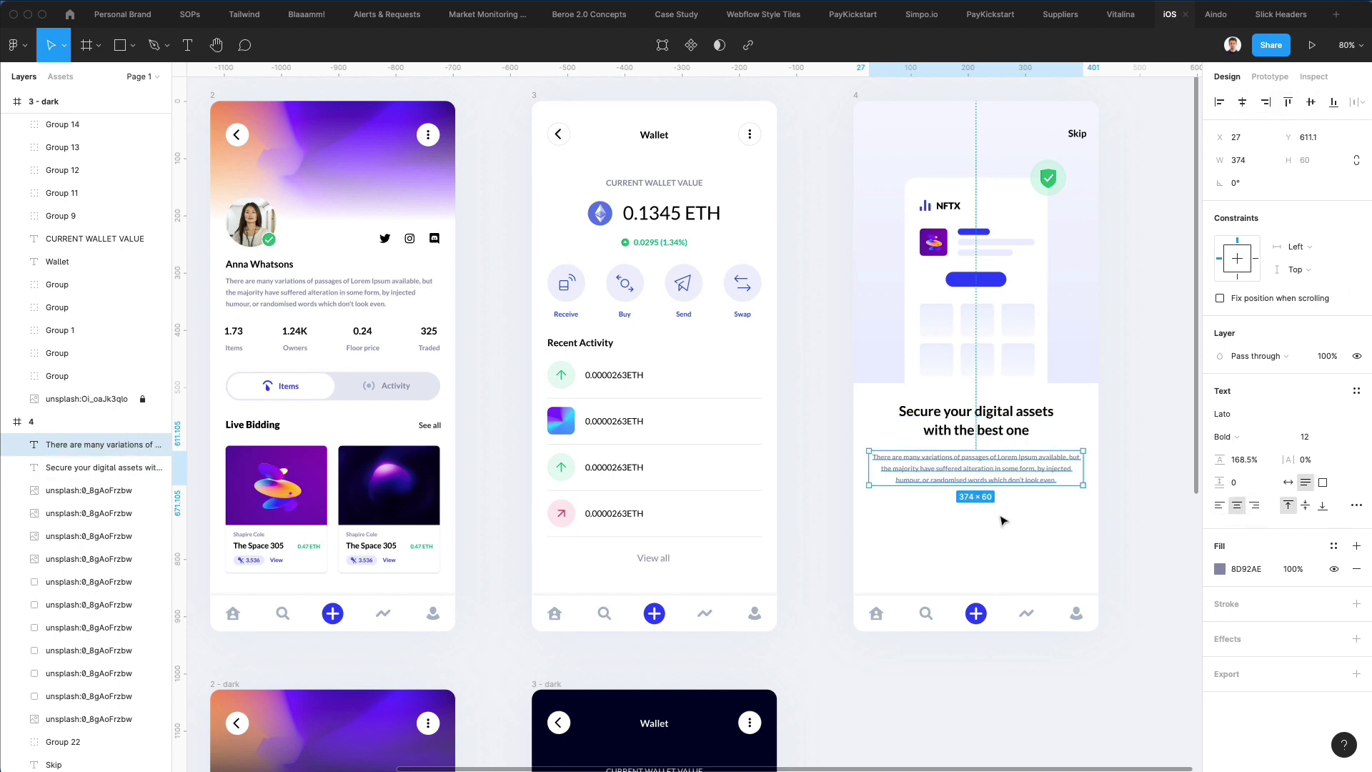
Step: Lower the description to leave a 28 px gap below the heading and move both texts down 5 px together
key(shift+Down)
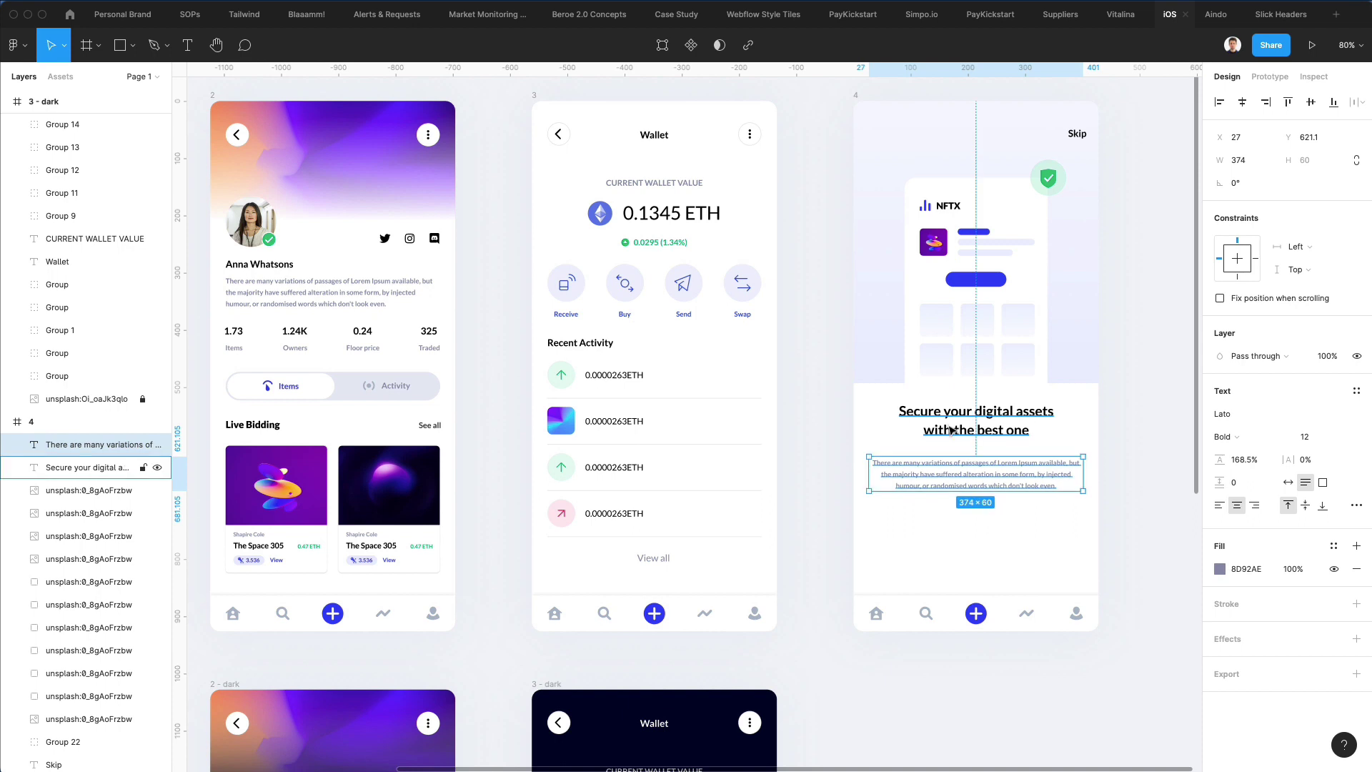
shift+click(951, 429)
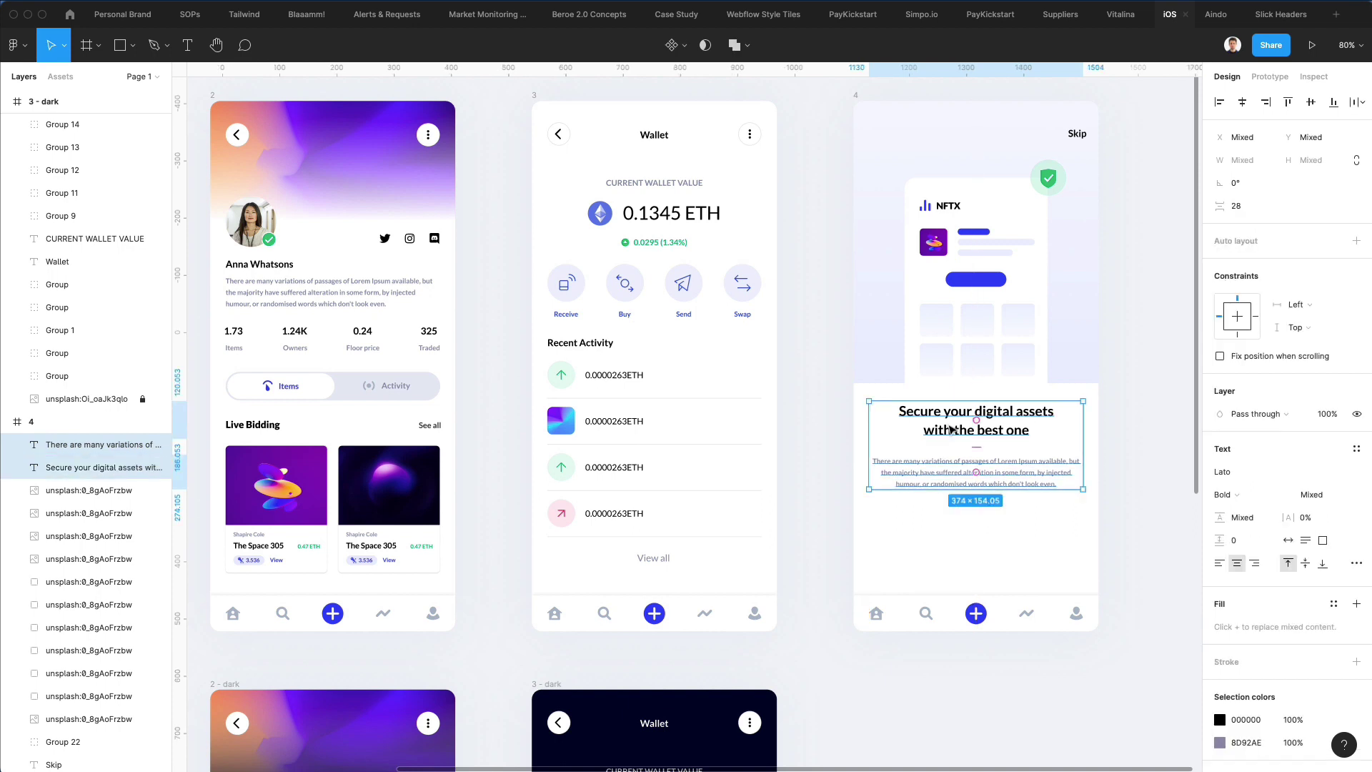
key(Down)
key(Down)
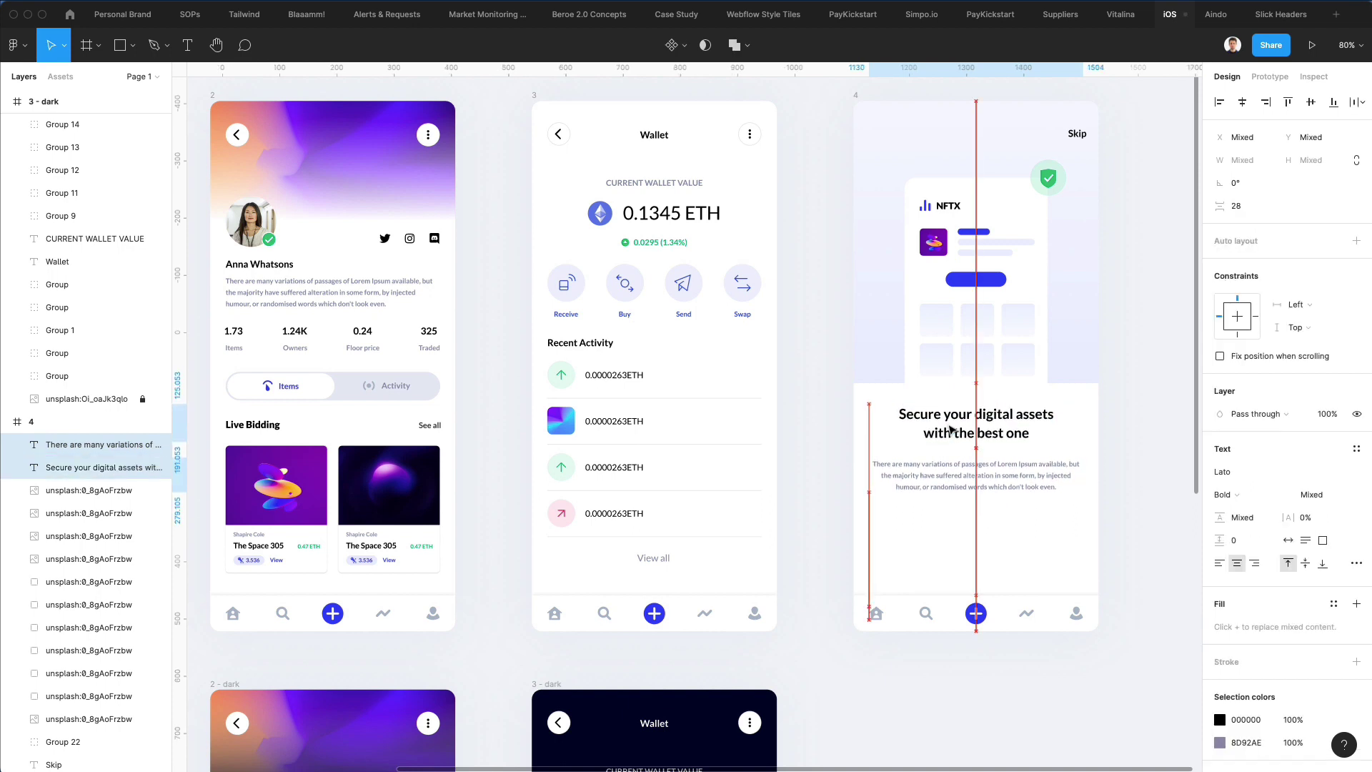
click(961, 563)
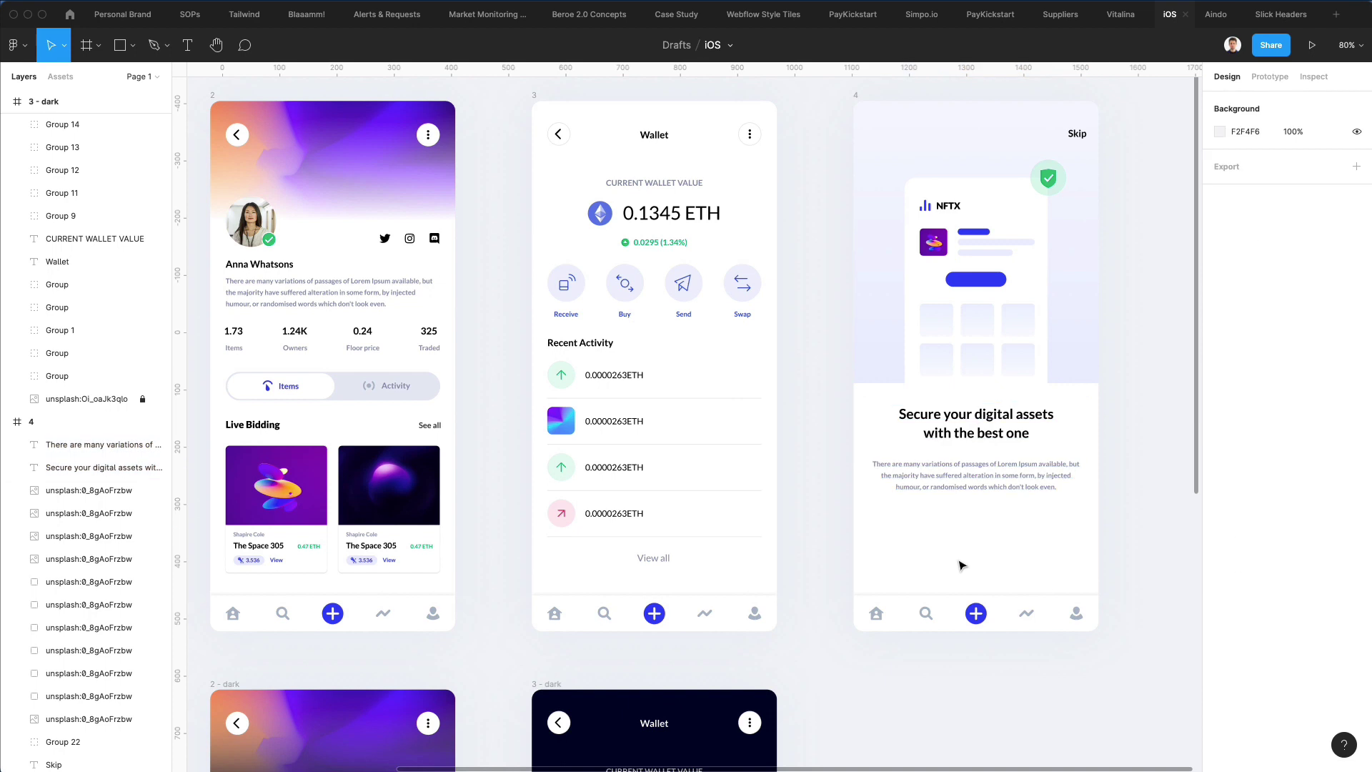
Step: Set the description's font size on screen 4 to 13 and replace its closing words "don't look even." with a full stop
click(942, 492)
click(1311, 438)
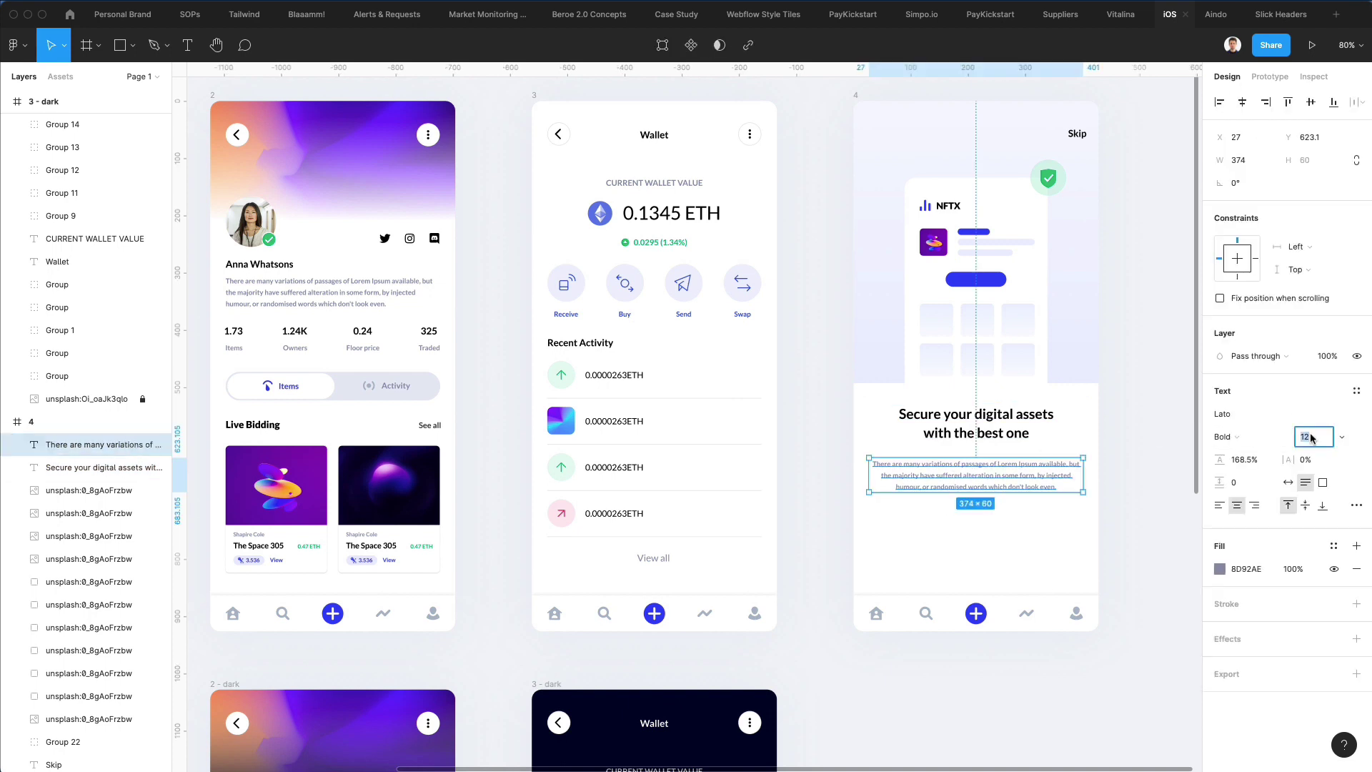
key(Up)
double_click(1025, 490)
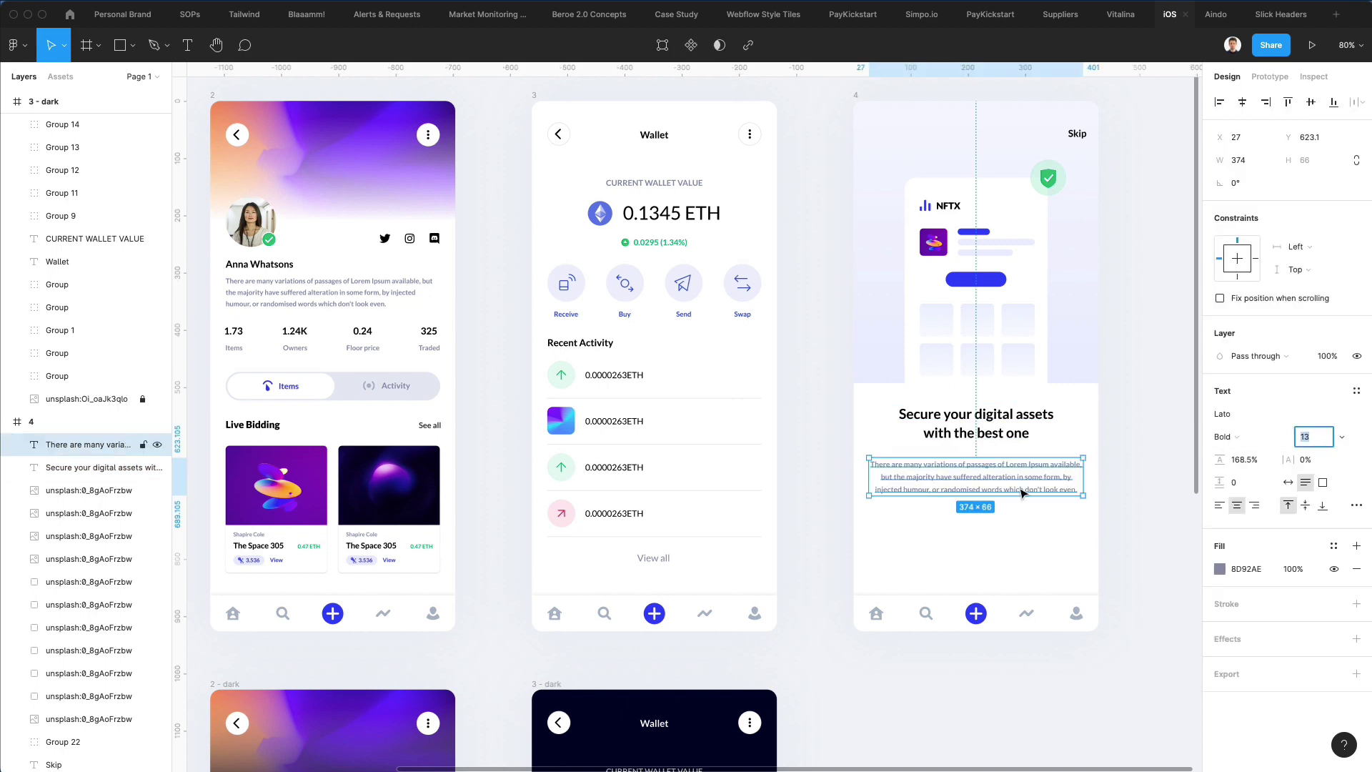
drag(1021, 488, 1191, 488)
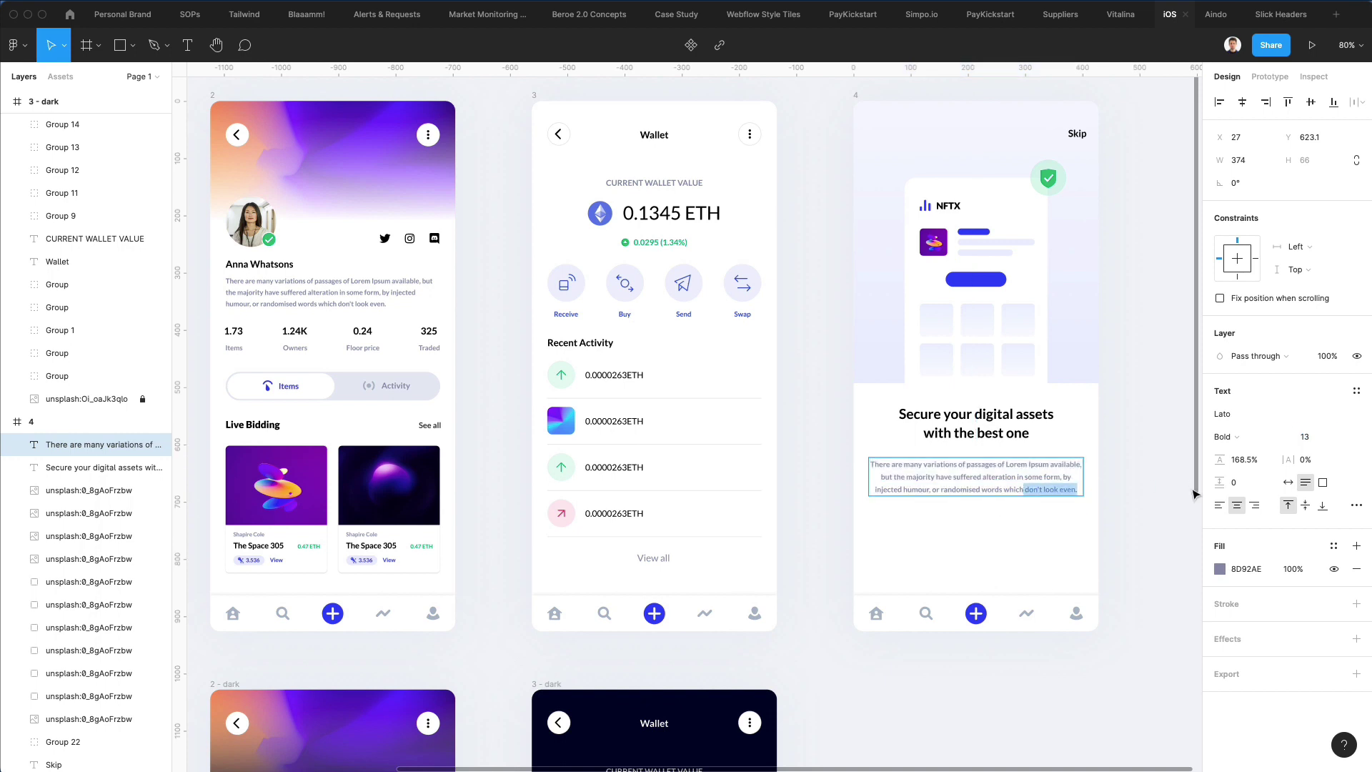
text(.)
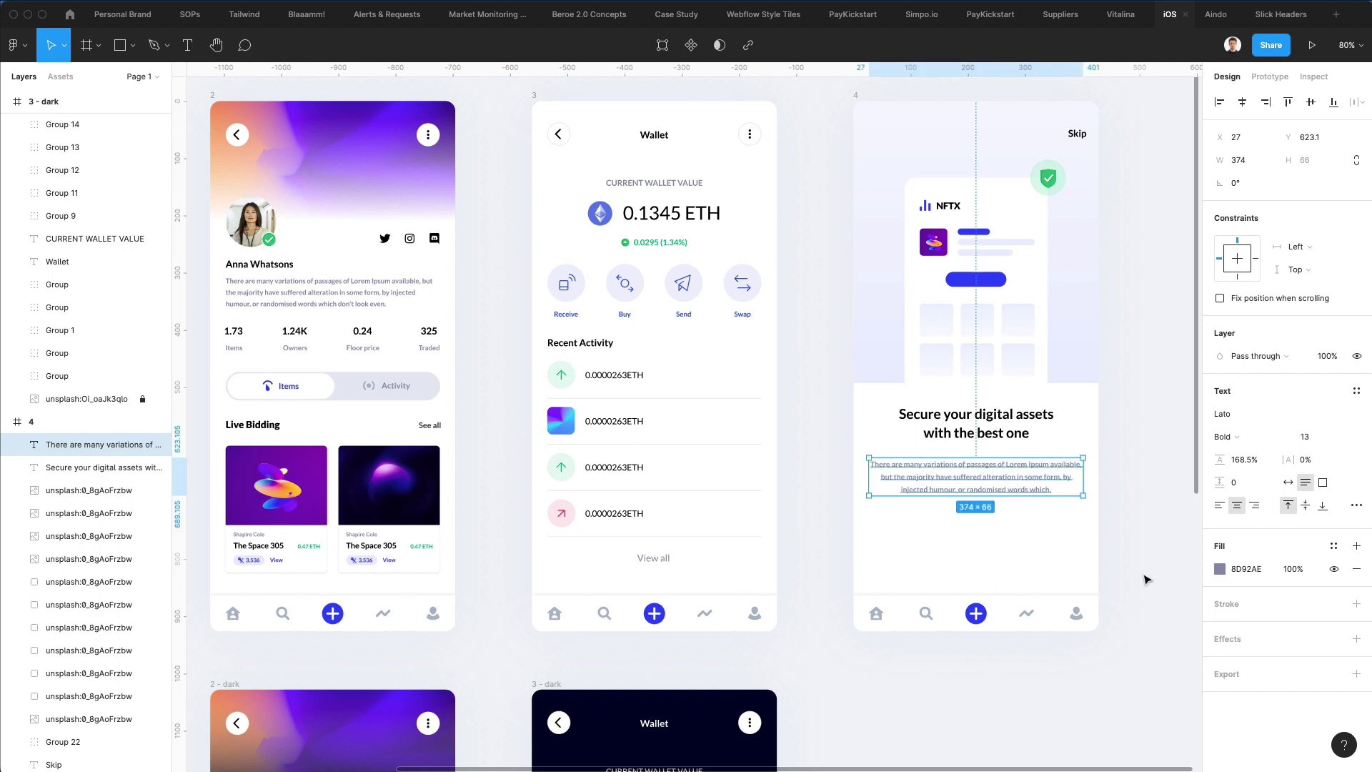
click(1134, 565)
Step: Copy the illustration's blue pill below the description and enlarge it into a button of about 374 × 51 px
scroll(1028, 539, down, 3)
scroll(931, 436, left, 10)
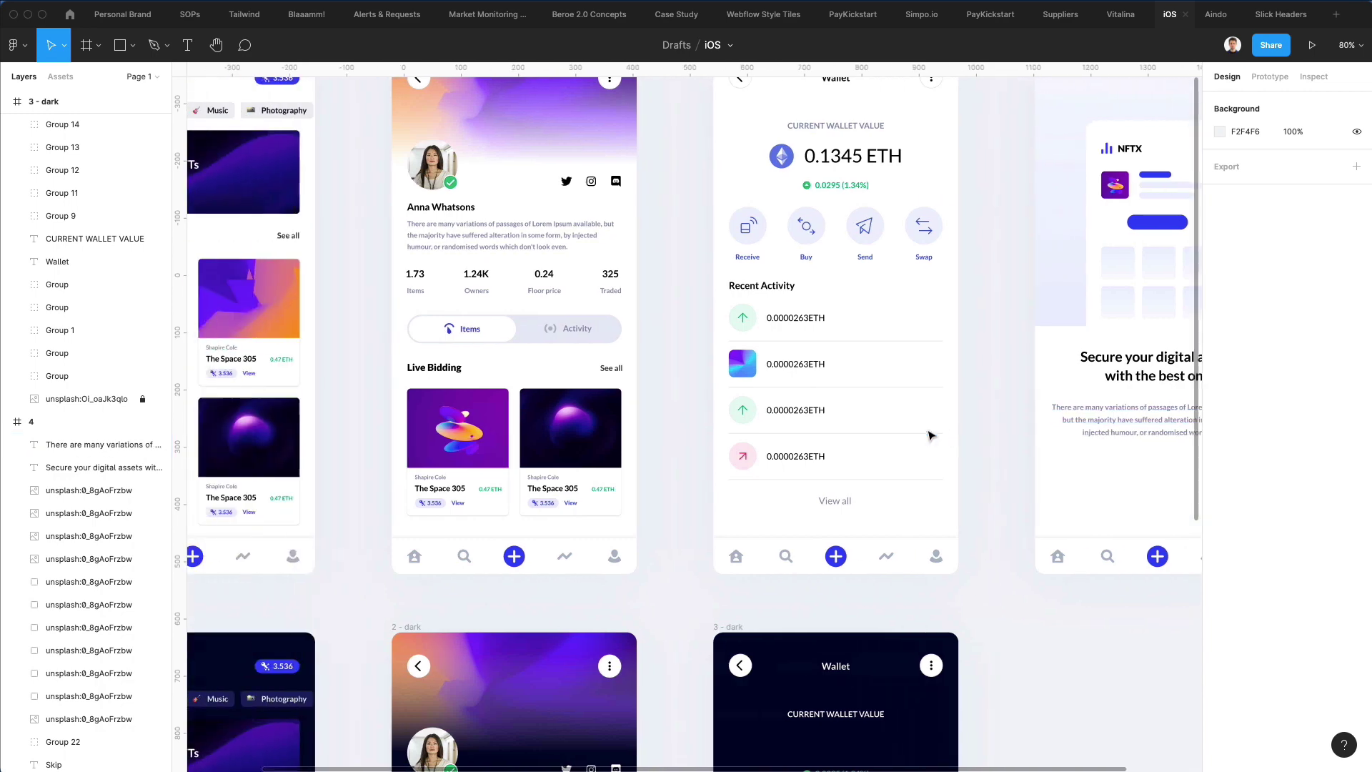
scroll(931, 436, right, 10)
scroll(931, 436, up, 2)
scroll(931, 435, right, 2)
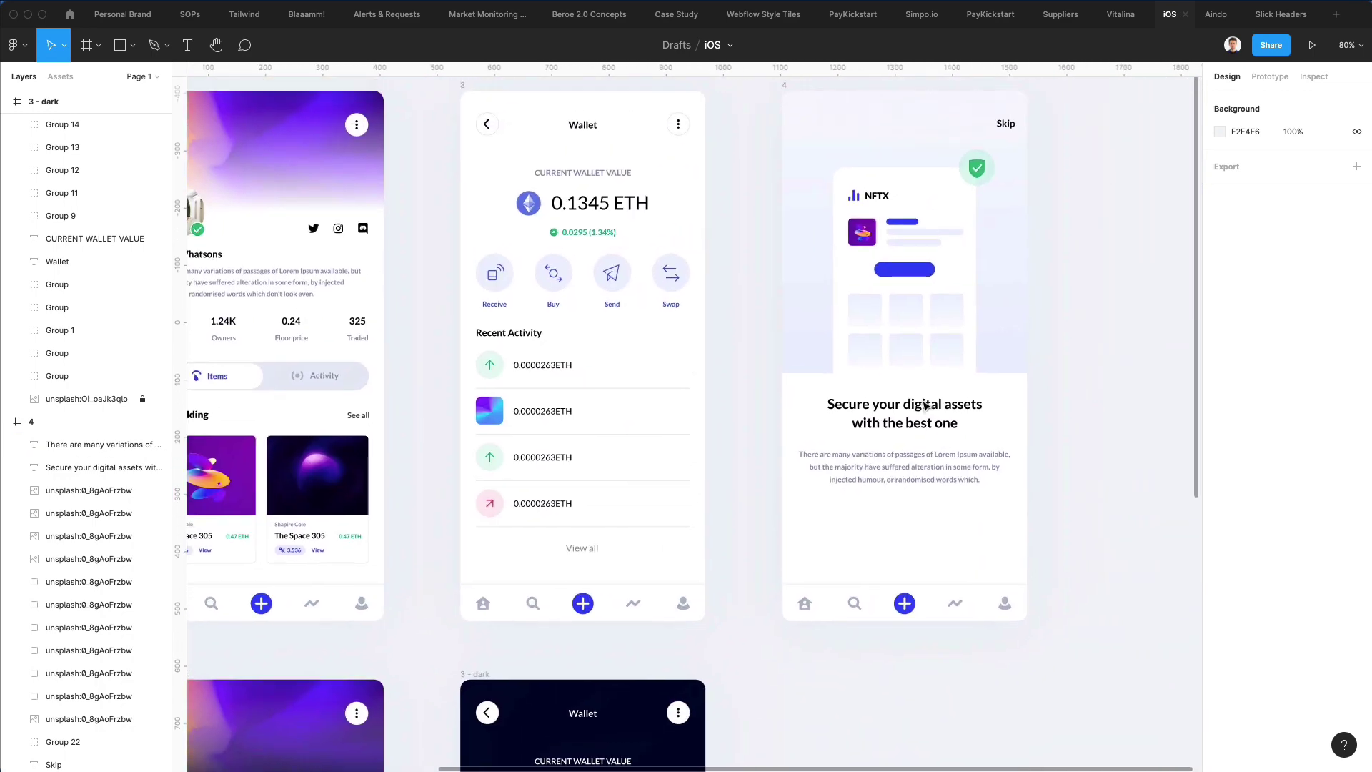
click(108, 536)
drag(903, 269, 1013, 535)
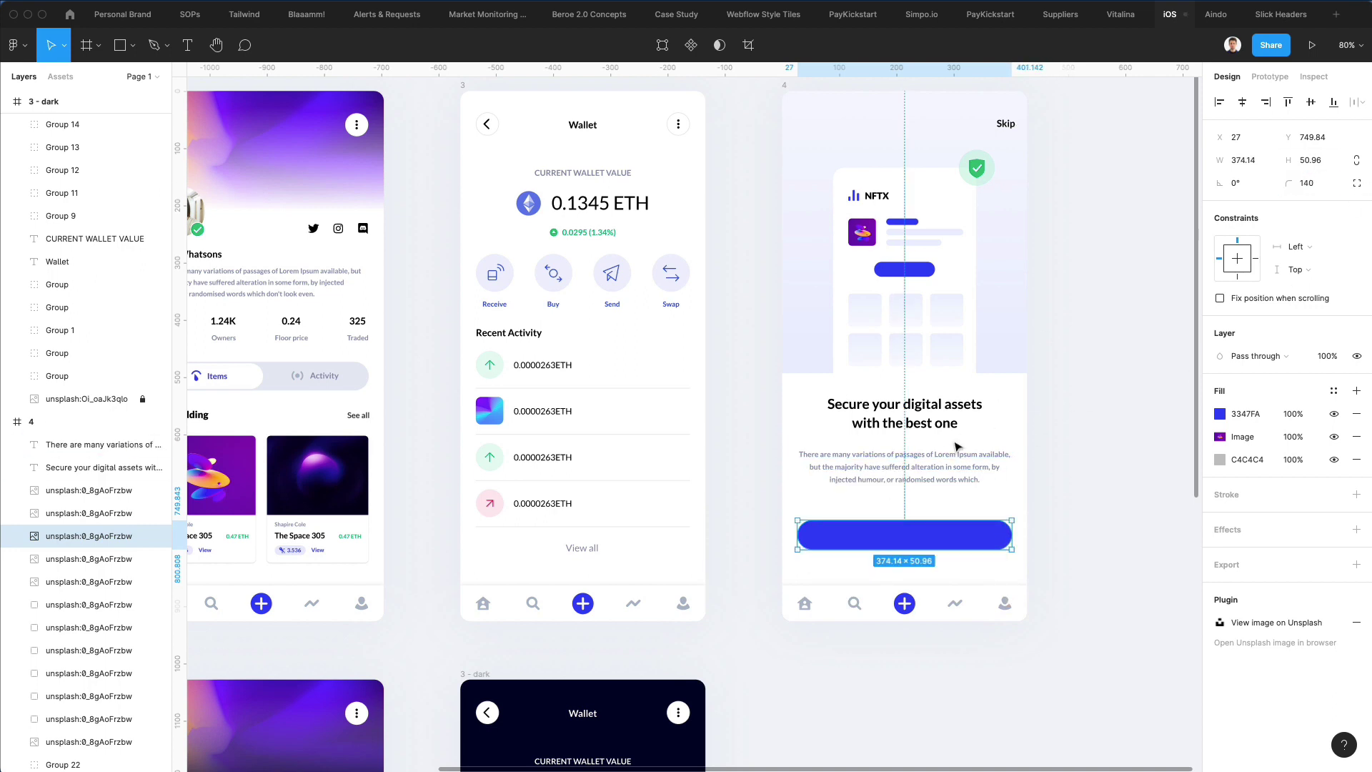
Step: Copy the description text onto the blue button and replace its wording with "Next"
click(907, 464)
drag(908, 464, 909, 542)
double_click(909, 535)
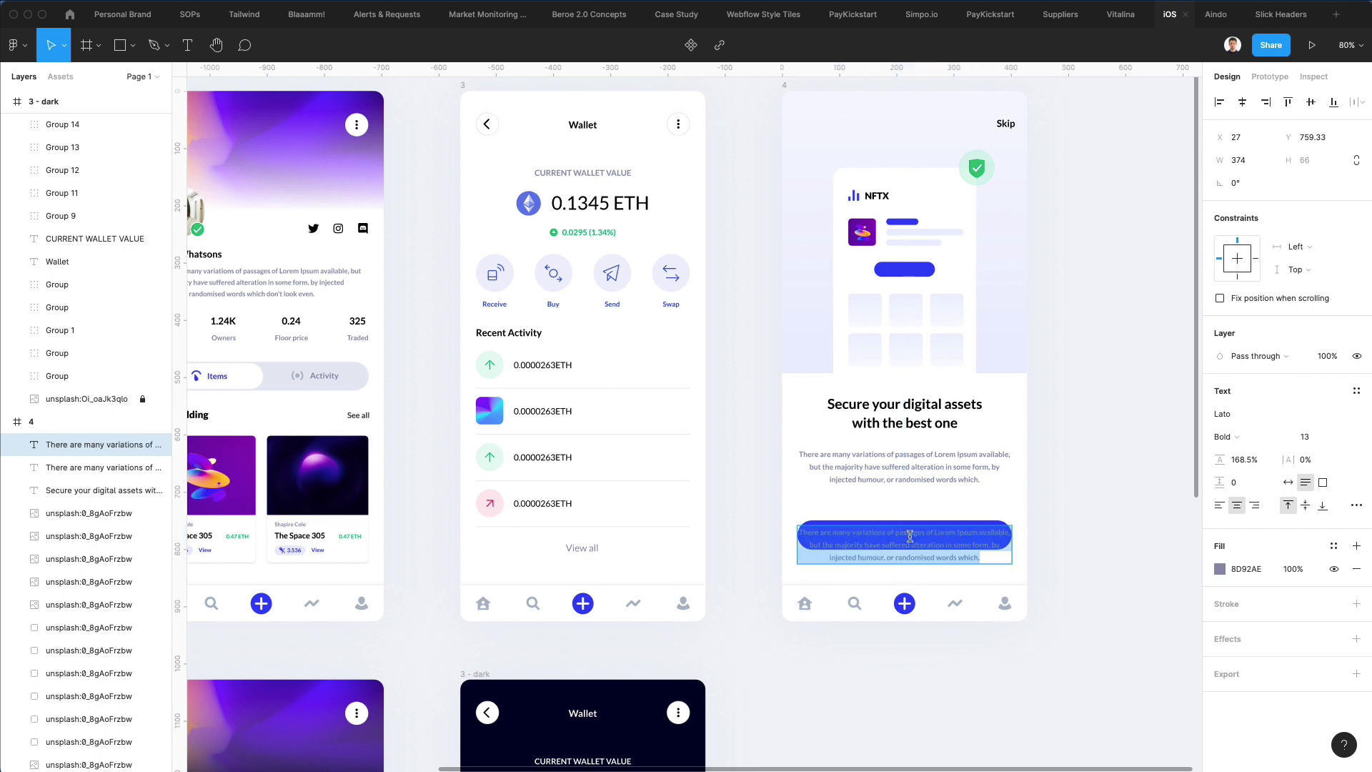
text(Ne)
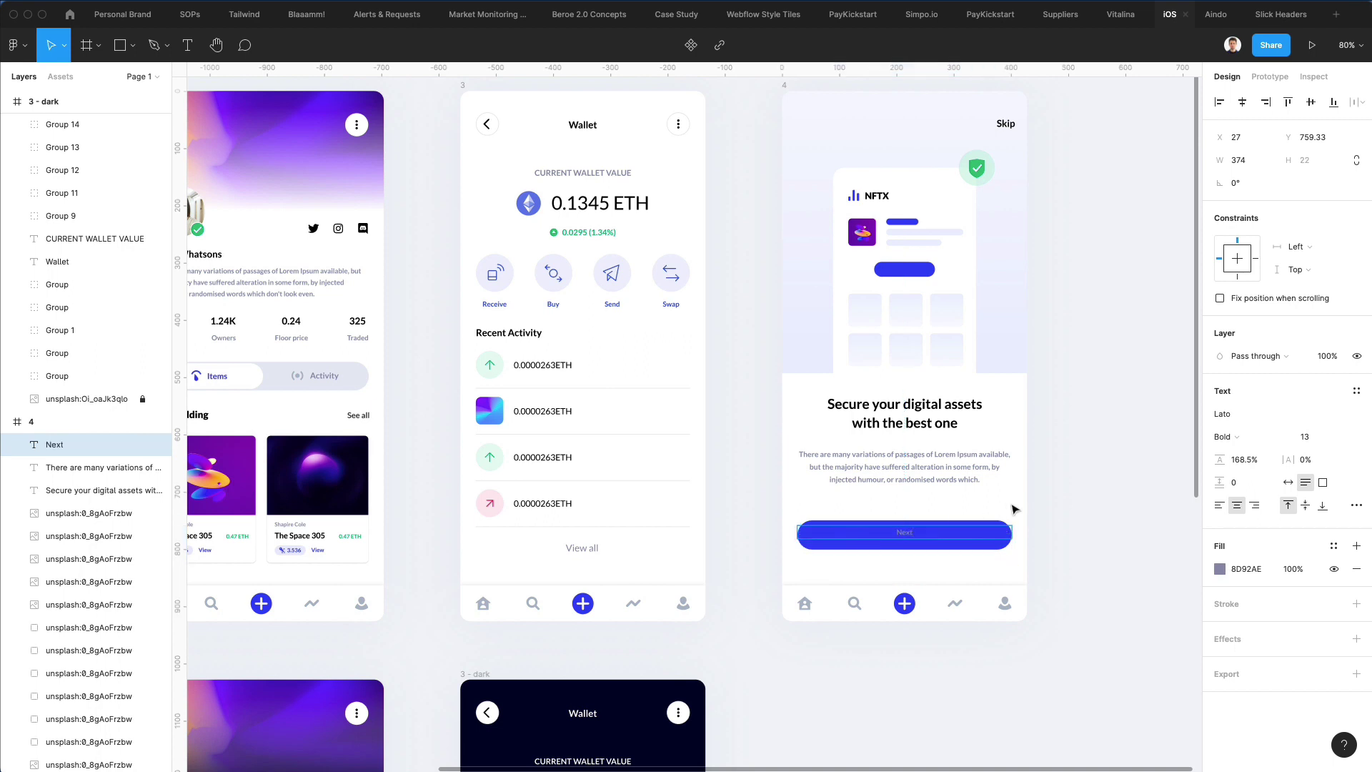
text(xt)
key(Escape)
Step: Set the "Next" label to font size 18 with a white FFFFFF fill and auto width
scroll(1017, 507, left, 1)
scroll(1017, 507, up, 1)
click(1305, 436)
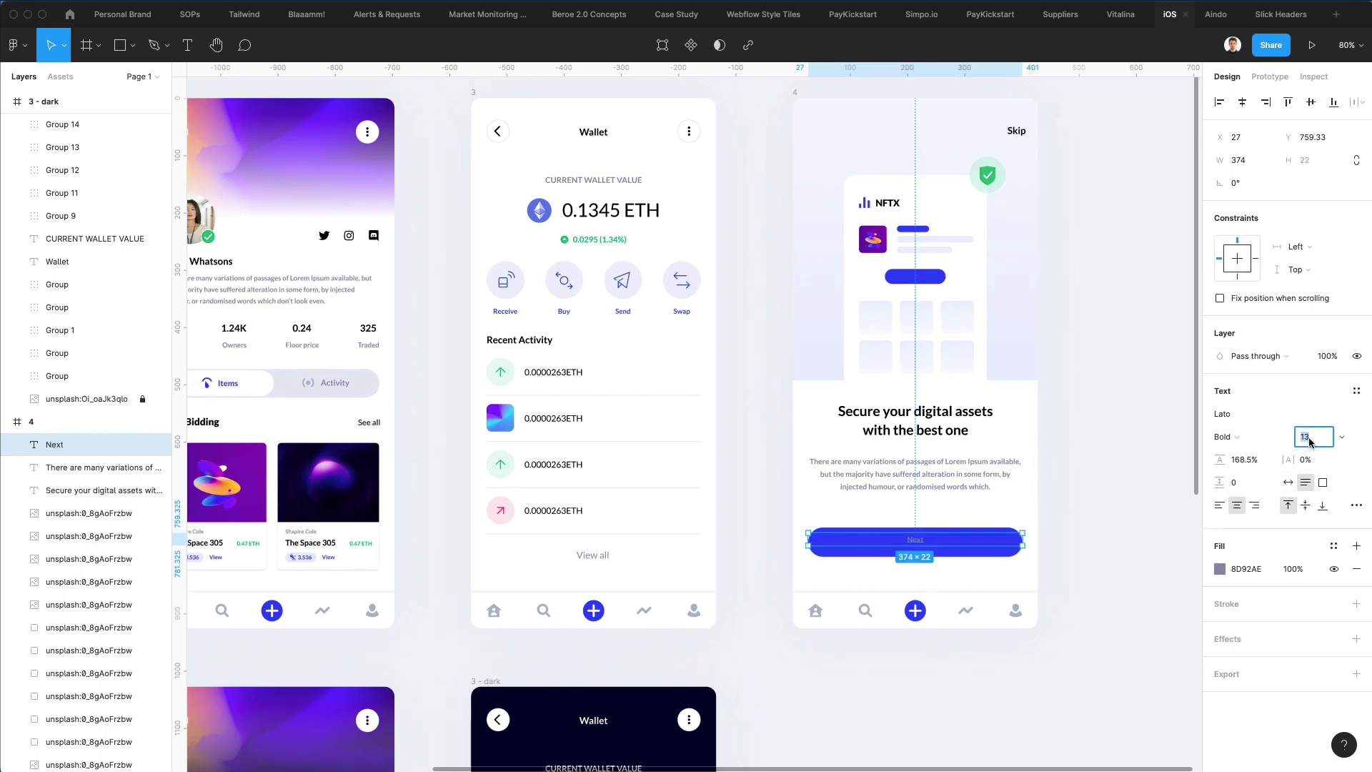
text(17)
key(Return)
key(Escape)
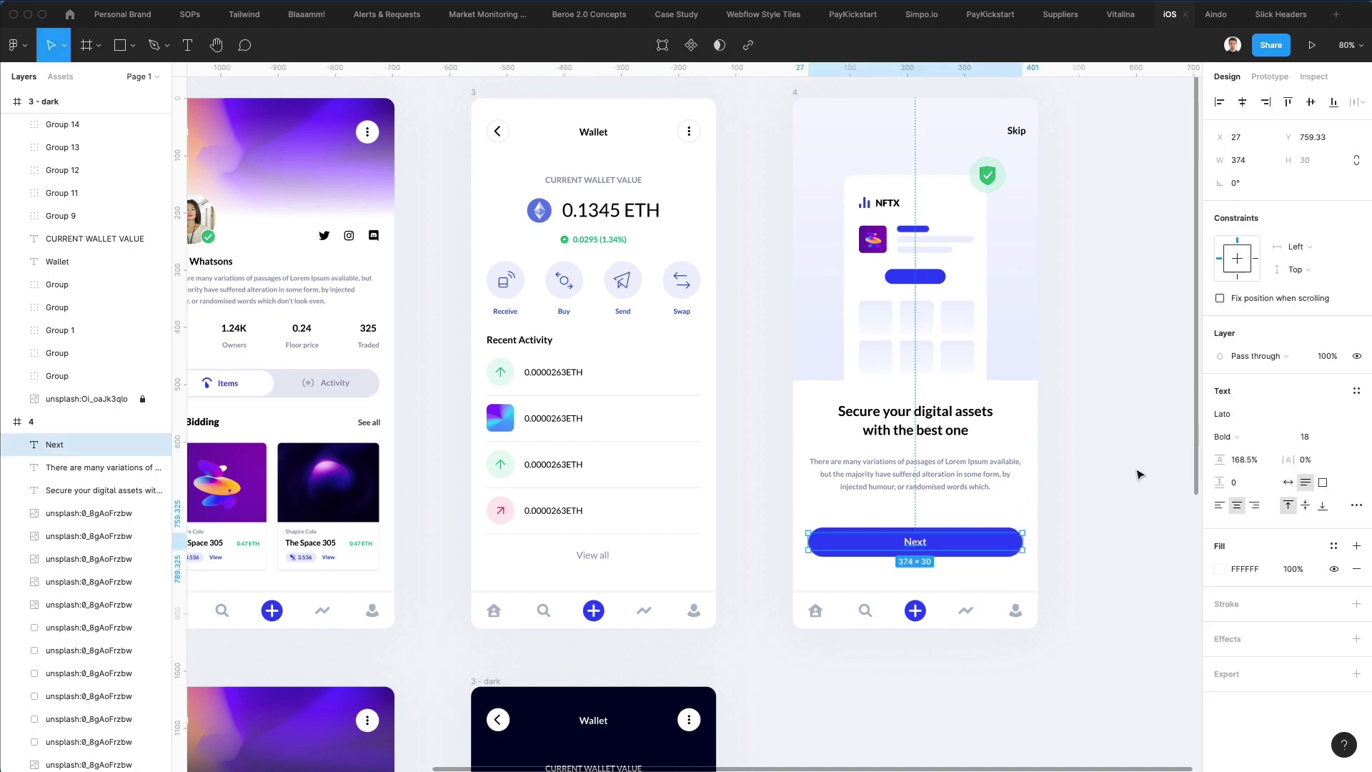
click(1289, 484)
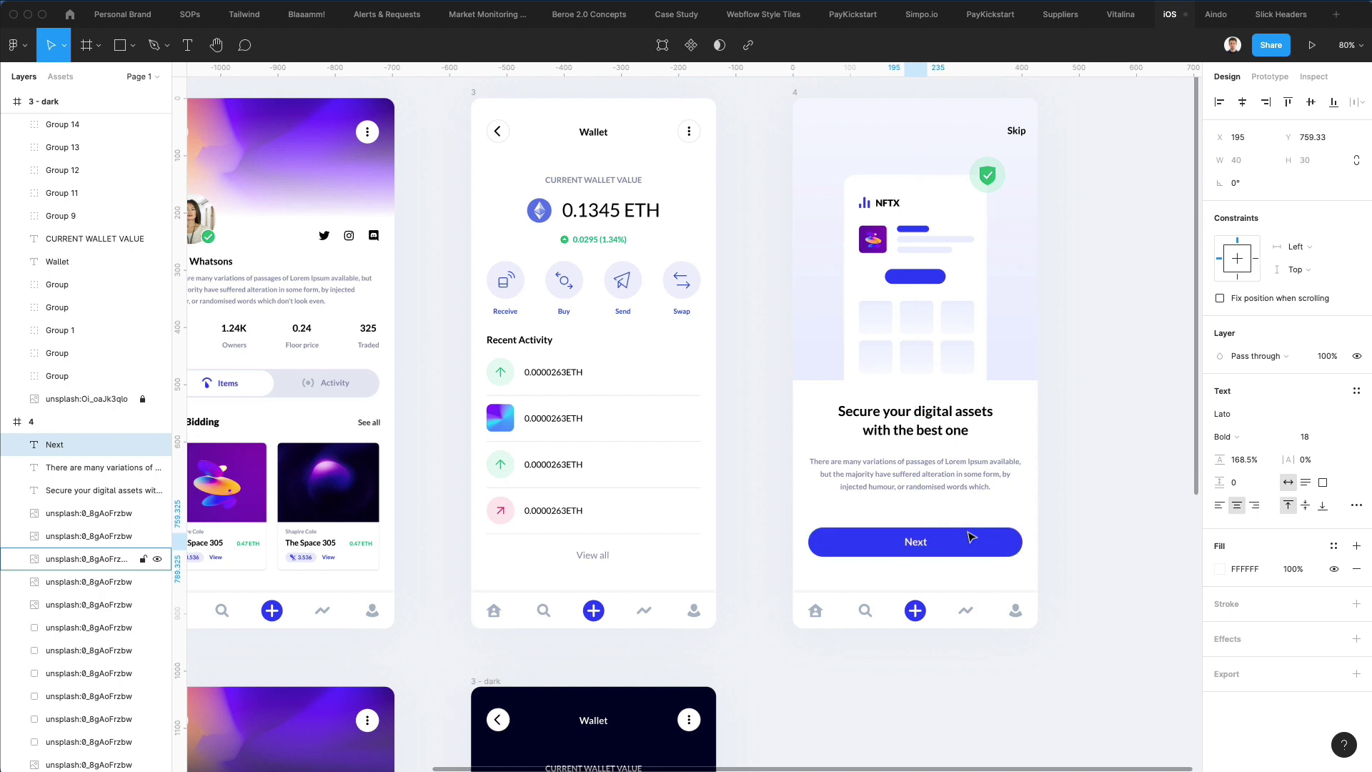
Step: Duplicate the blue button's shape directly above it and flatten the copy to about 3.5 px high
click(972, 515)
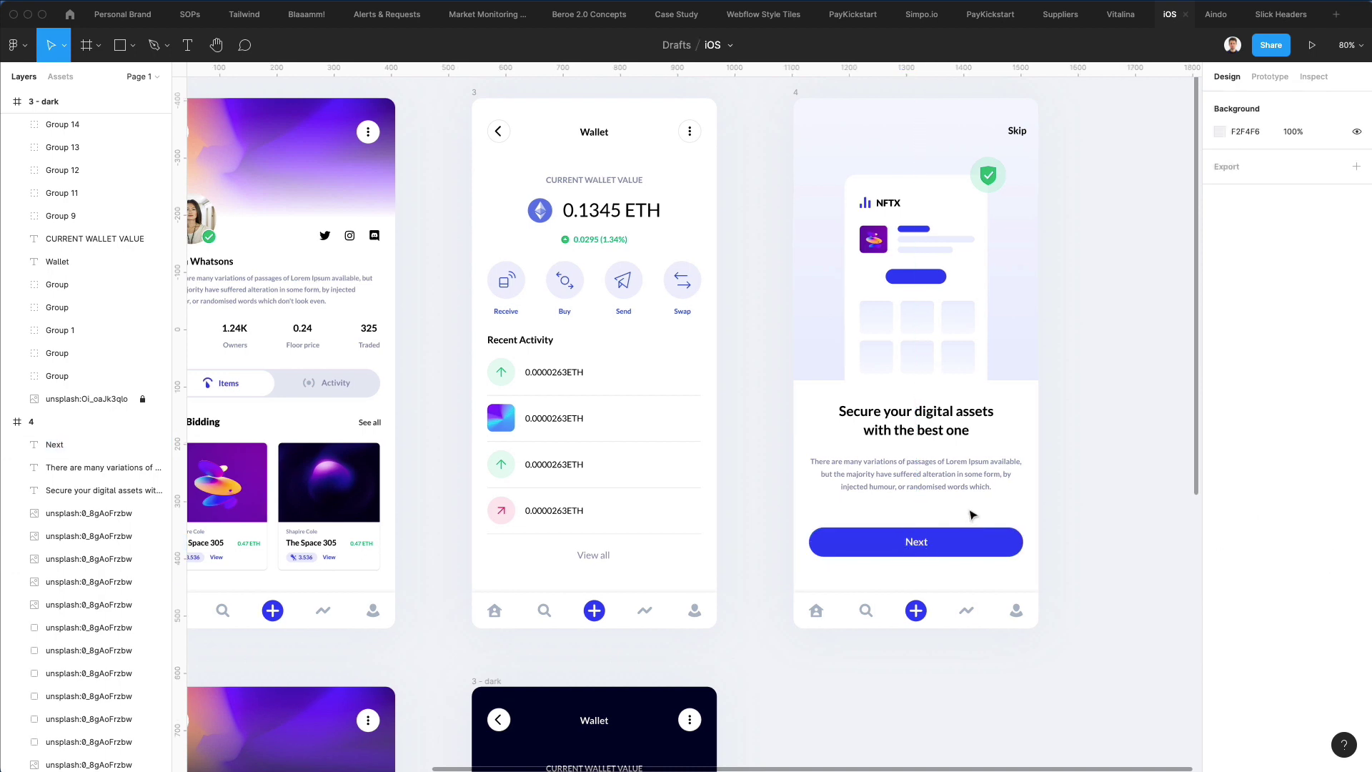
click(972, 514)
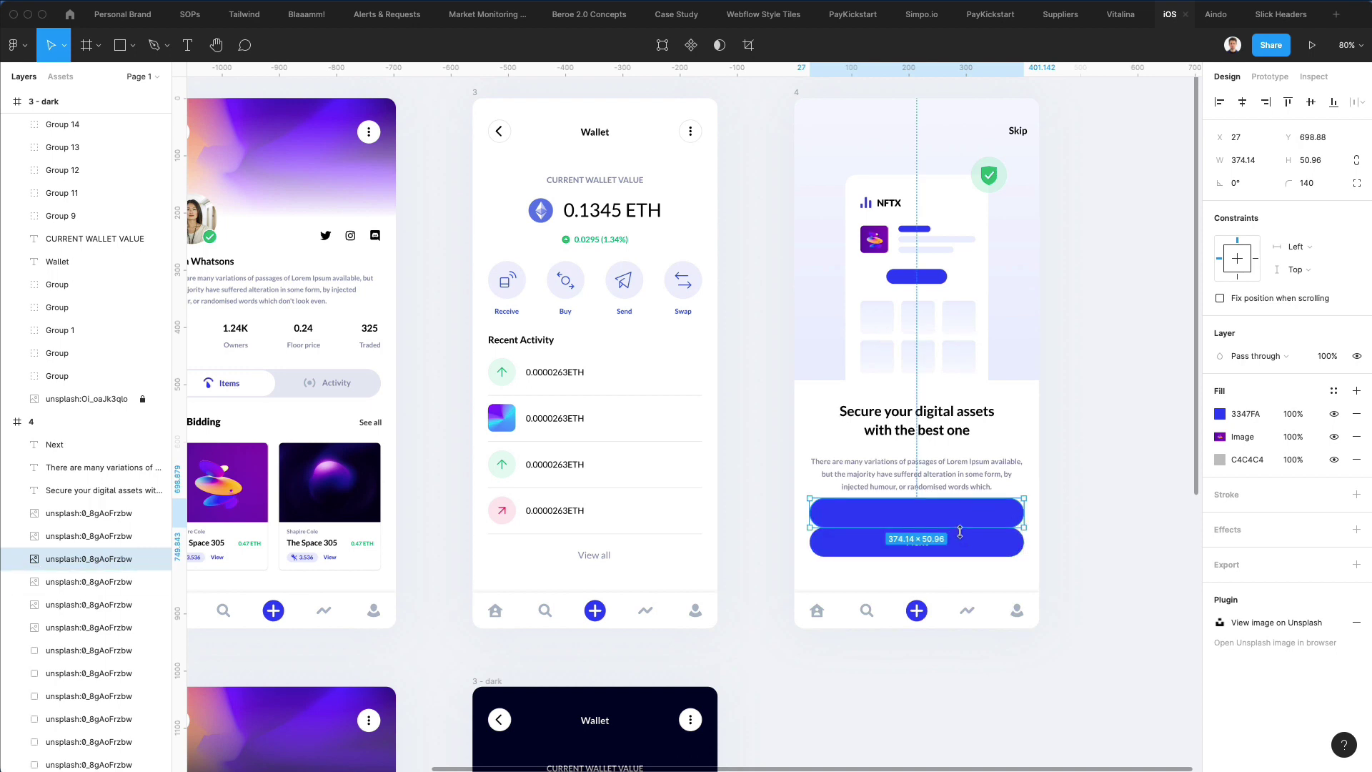
drag(961, 530, 962, 500)
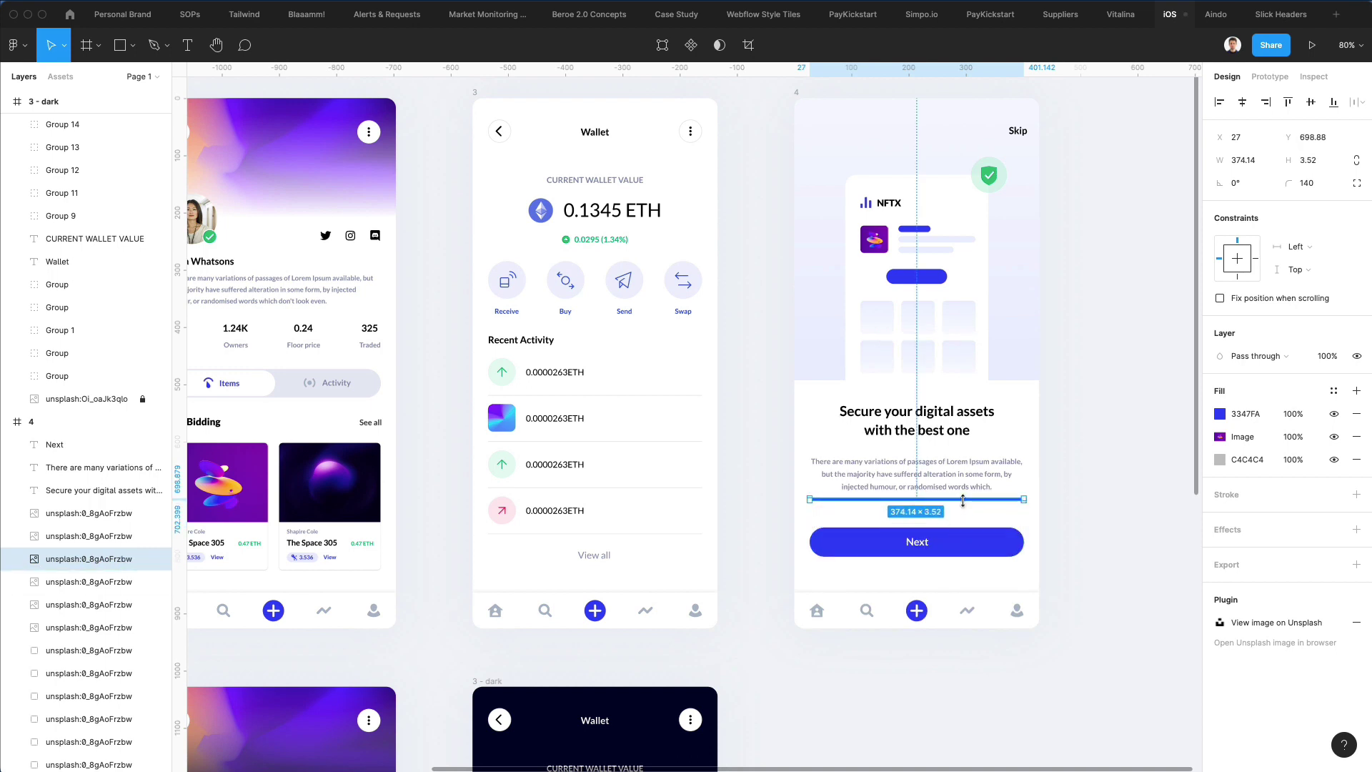
Step: Set the thin blue bar's width to 35 px
click(1260, 165)
drag(1247, 165, 1283, 166)
text(100)
key(Return)
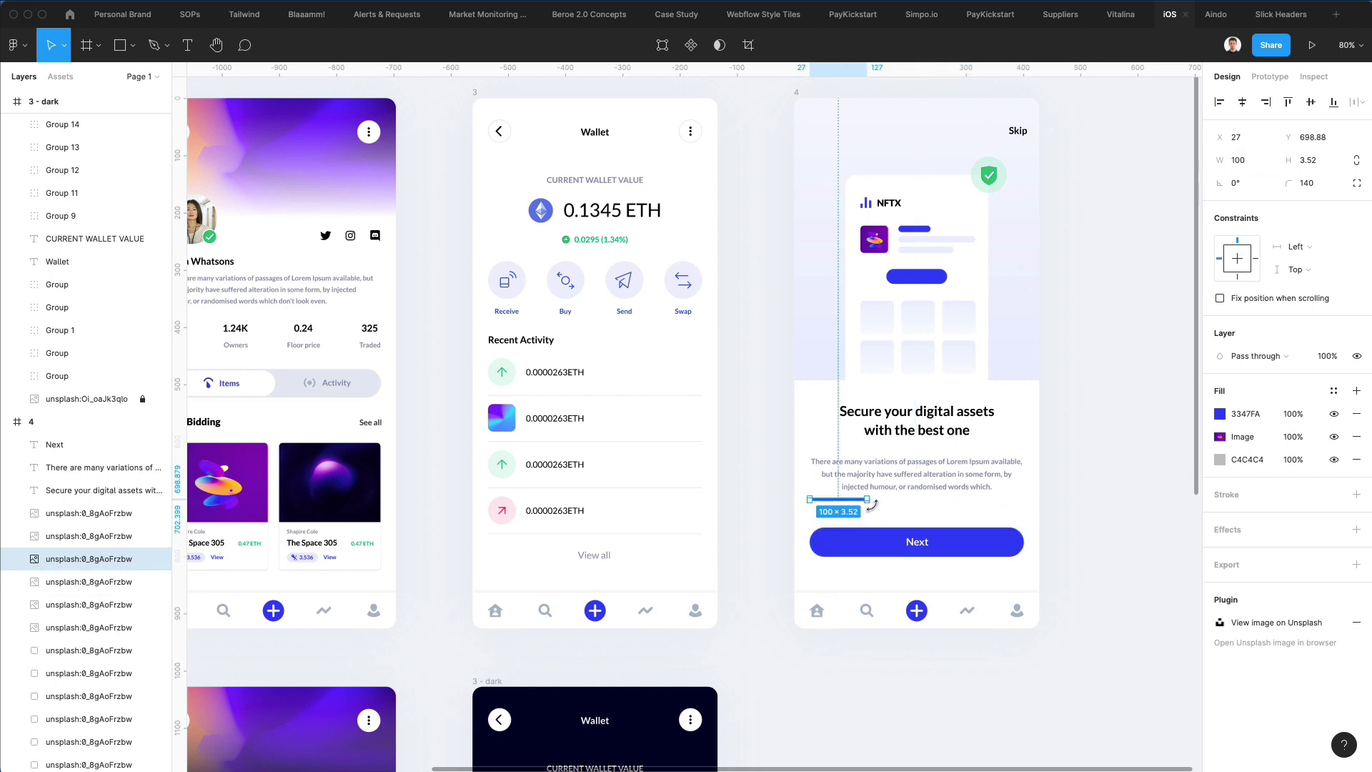
click(1241, 162)
text(60)
key(Return)
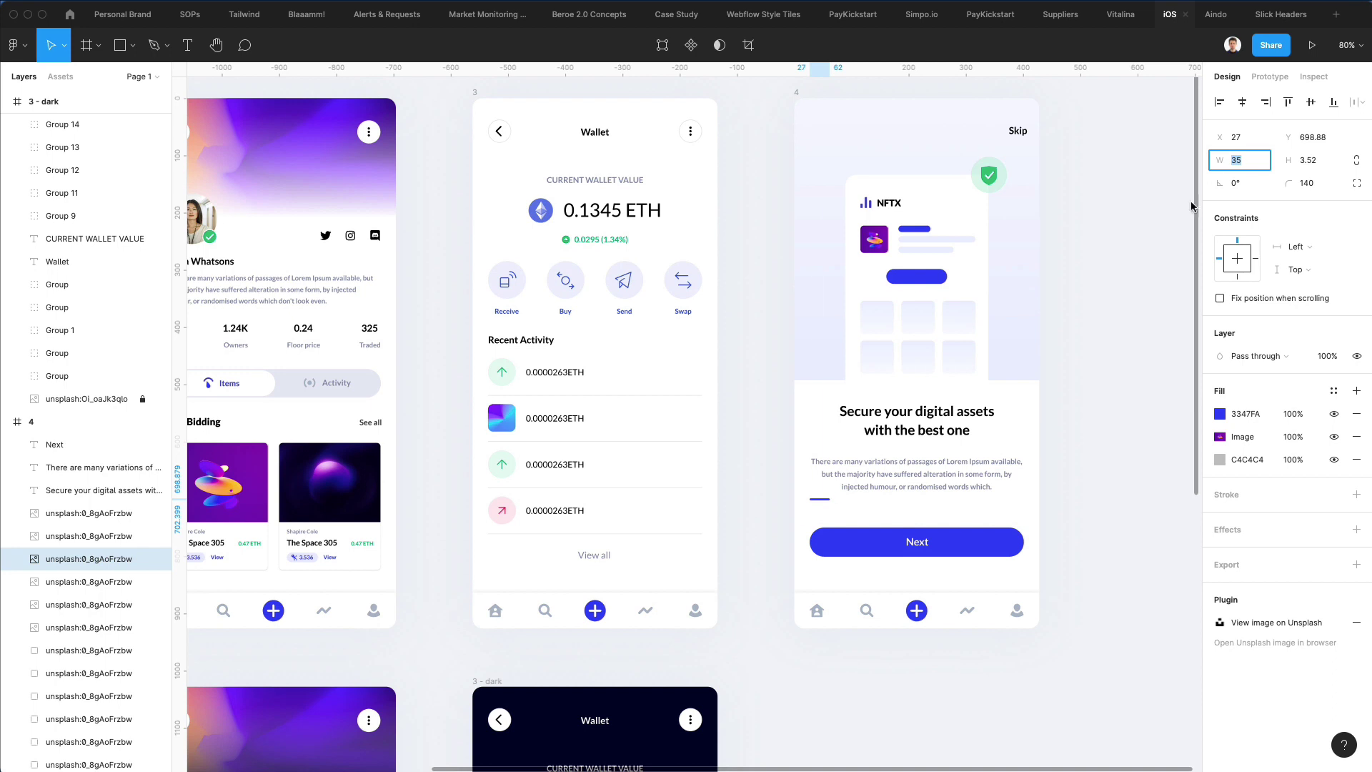
click(955, 514)
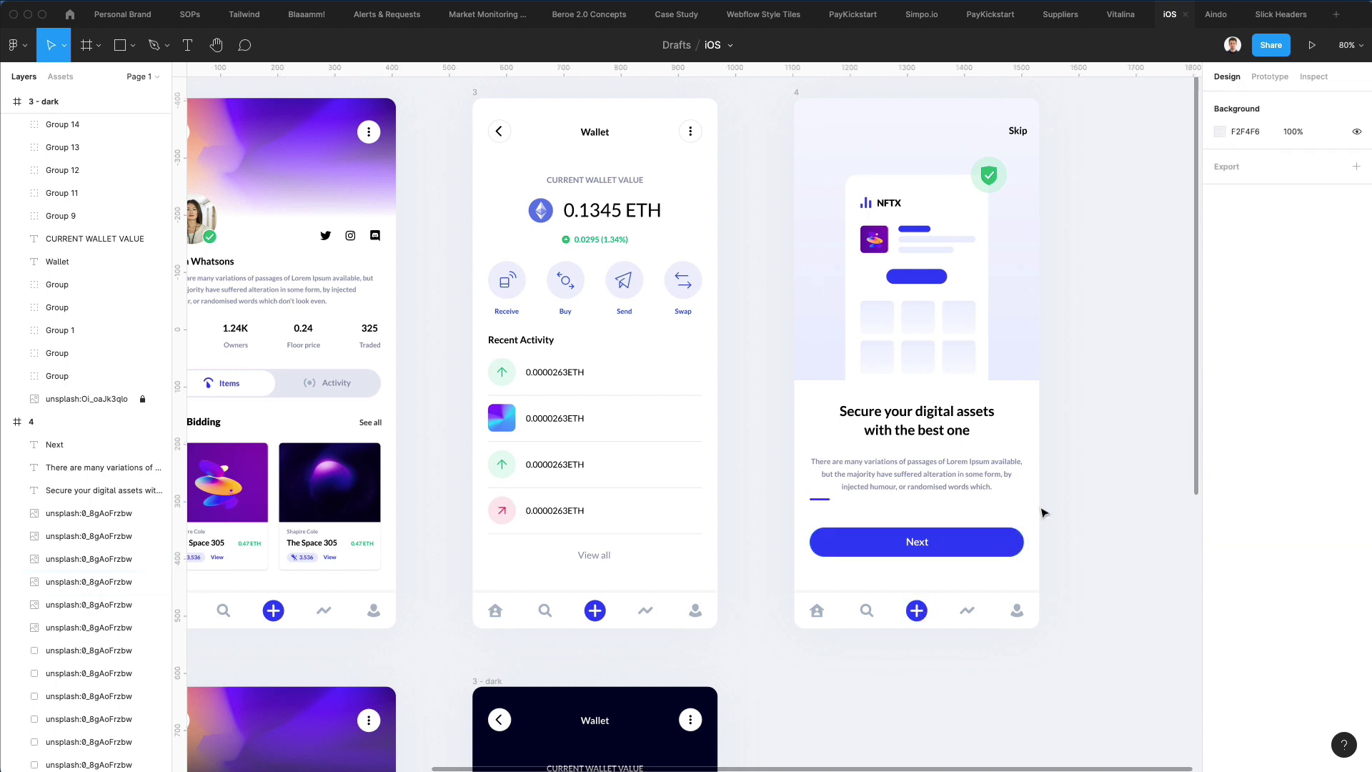
Step: Centre the short blue bar horizontally on screen 4 and lower it to Y 726.88
click(825, 501)
click(1241, 102)
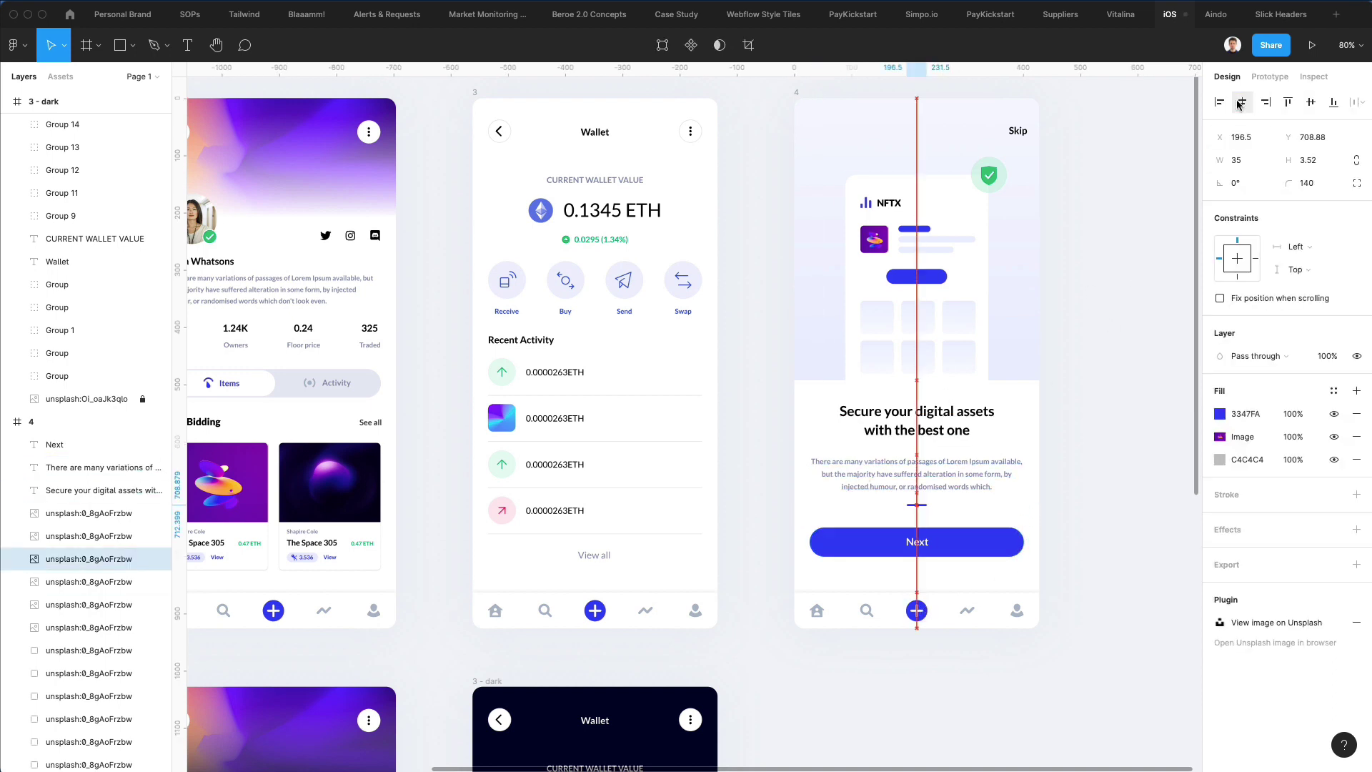
key(shift+Down)
key(Down)
key(Down)
key(Down)
key(Down)
Step: Move the blue button and its "Next" label down 28 px together
drag(1052, 559, 871, 541)
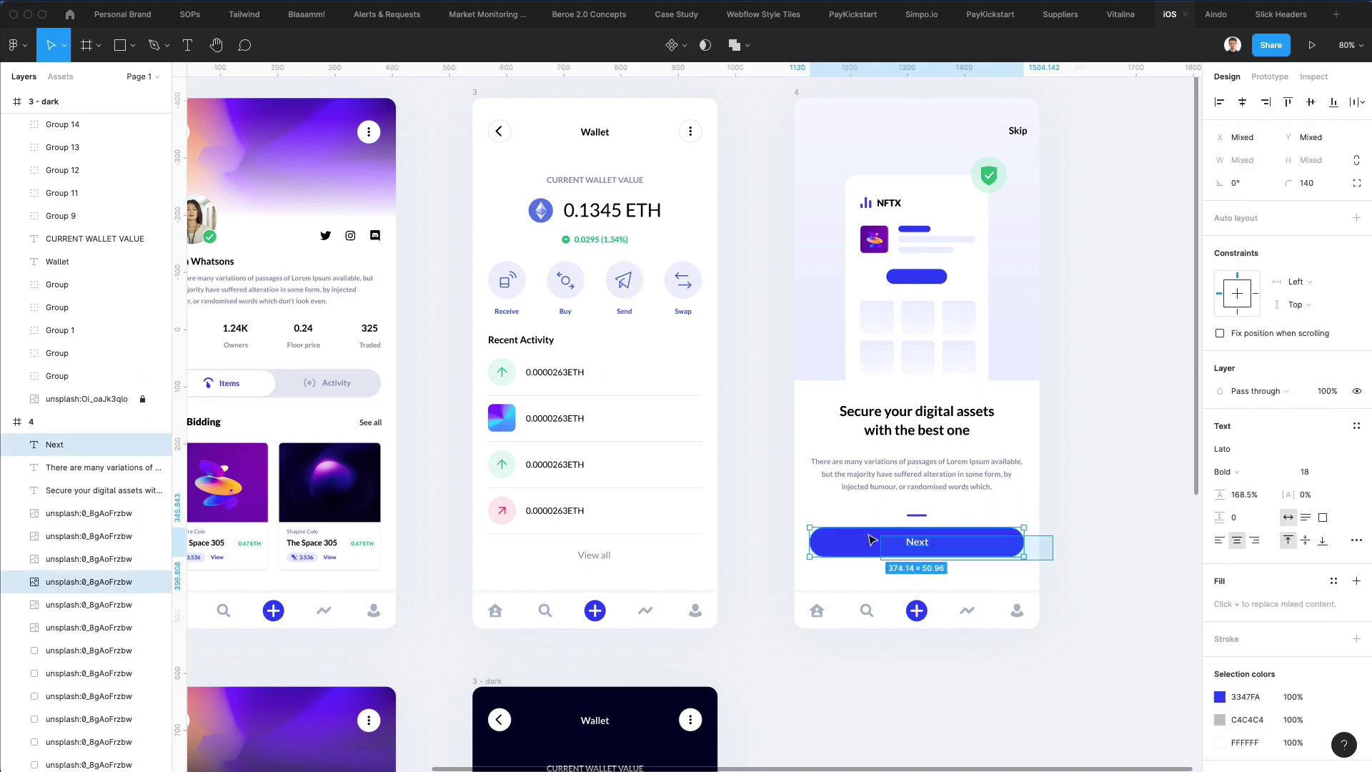
key(shift+Down)
key(shift+Down)
key(shift+Down)
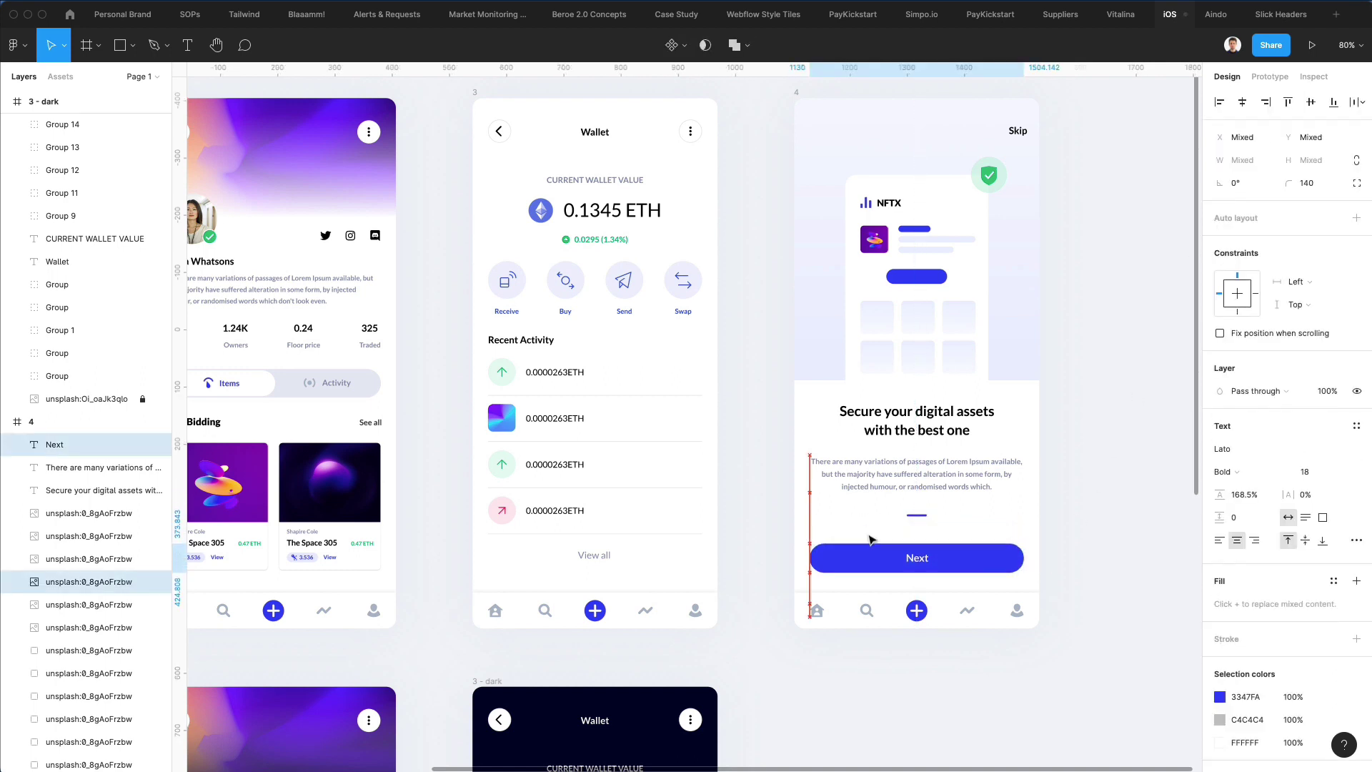
key(Escape)
Step: Duplicate the short blue bar twice in a row to its left with 5 px gaps
scroll(988, 513, up, 5)
click(833, 520)
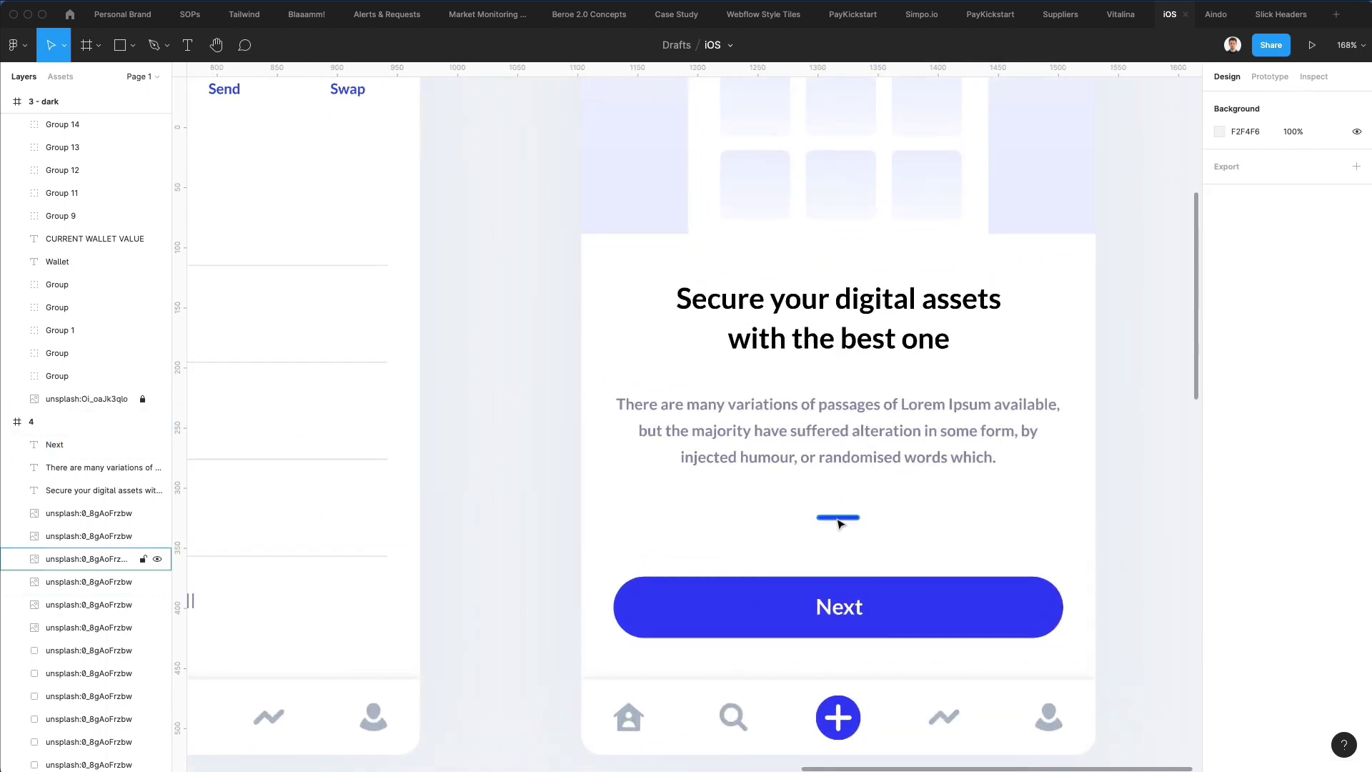
drag(834, 520, 786, 521)
key(ctrl+d)
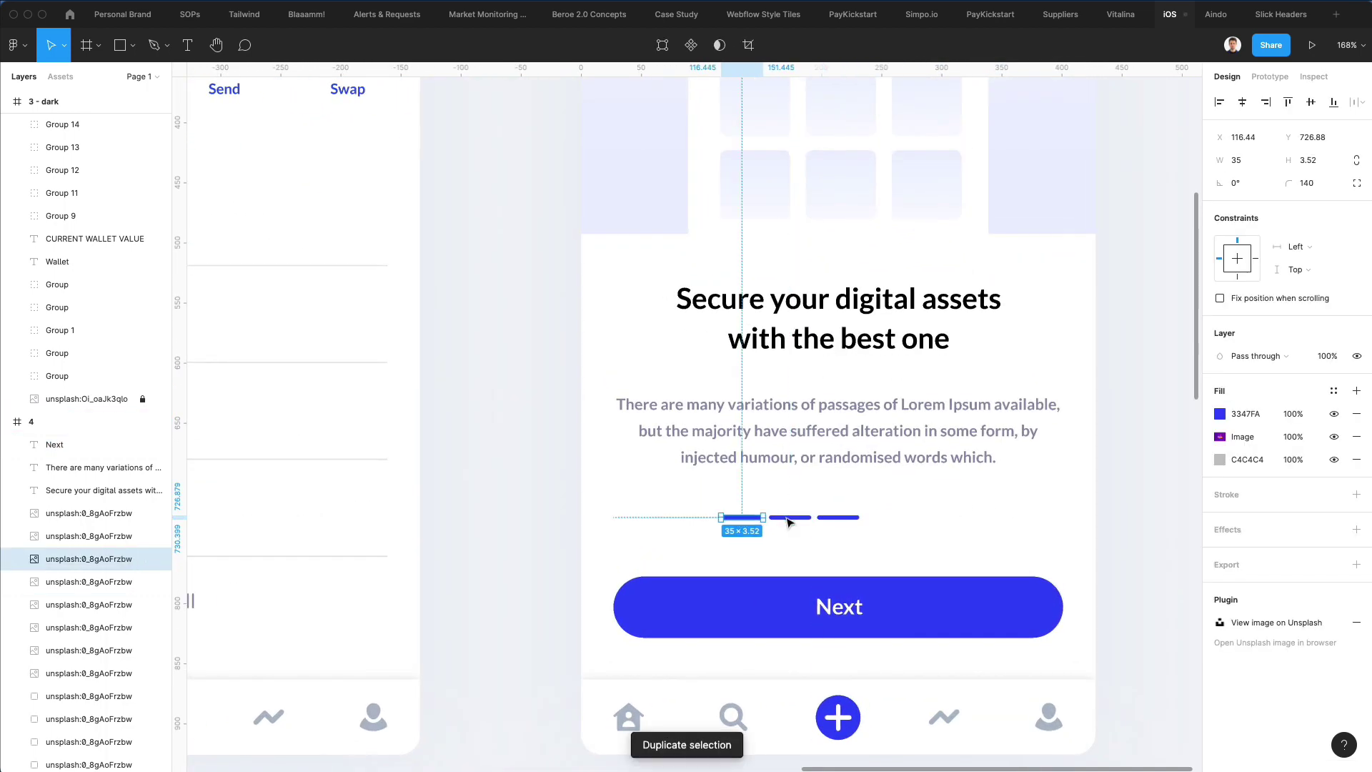
Step: Group the three short bars and centre the group horizontally on screen 4
drag(614, 464, 843, 514)
key(ctrl+g)
click(1241, 101)
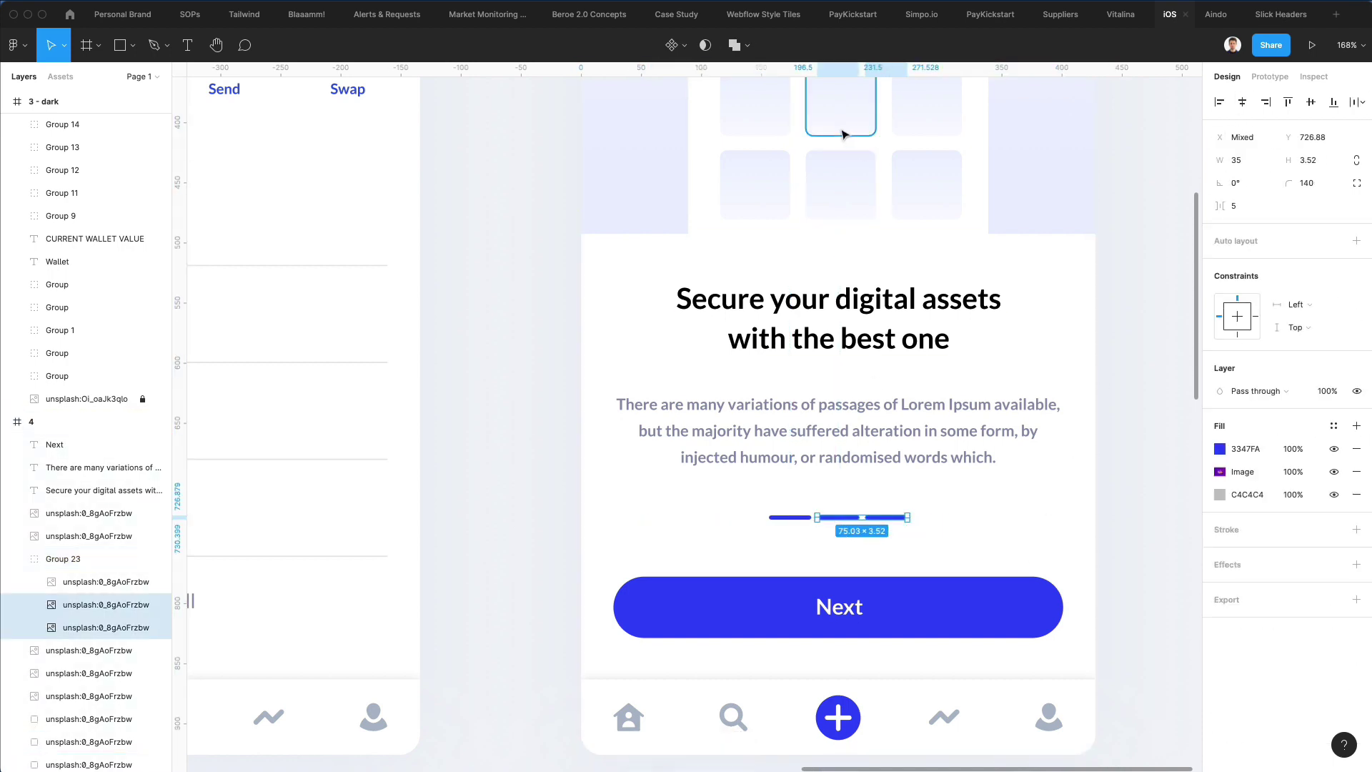
Step: Recolour the second and third bars with a pale lavender sampled from the illustration area
key(i)
click(1046, 141)
click(1056, 406)
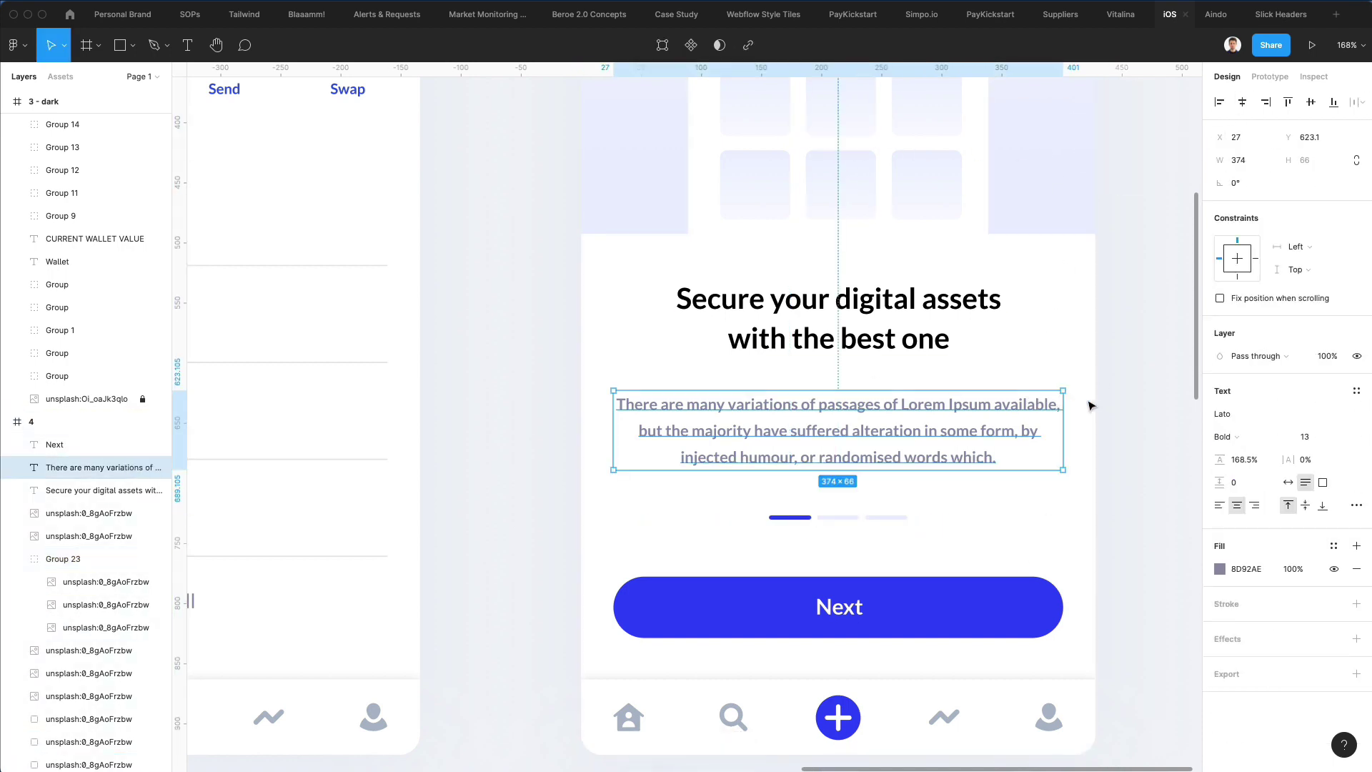
drag(951, 508, 822, 522)
scroll(885, 272, up, 7)
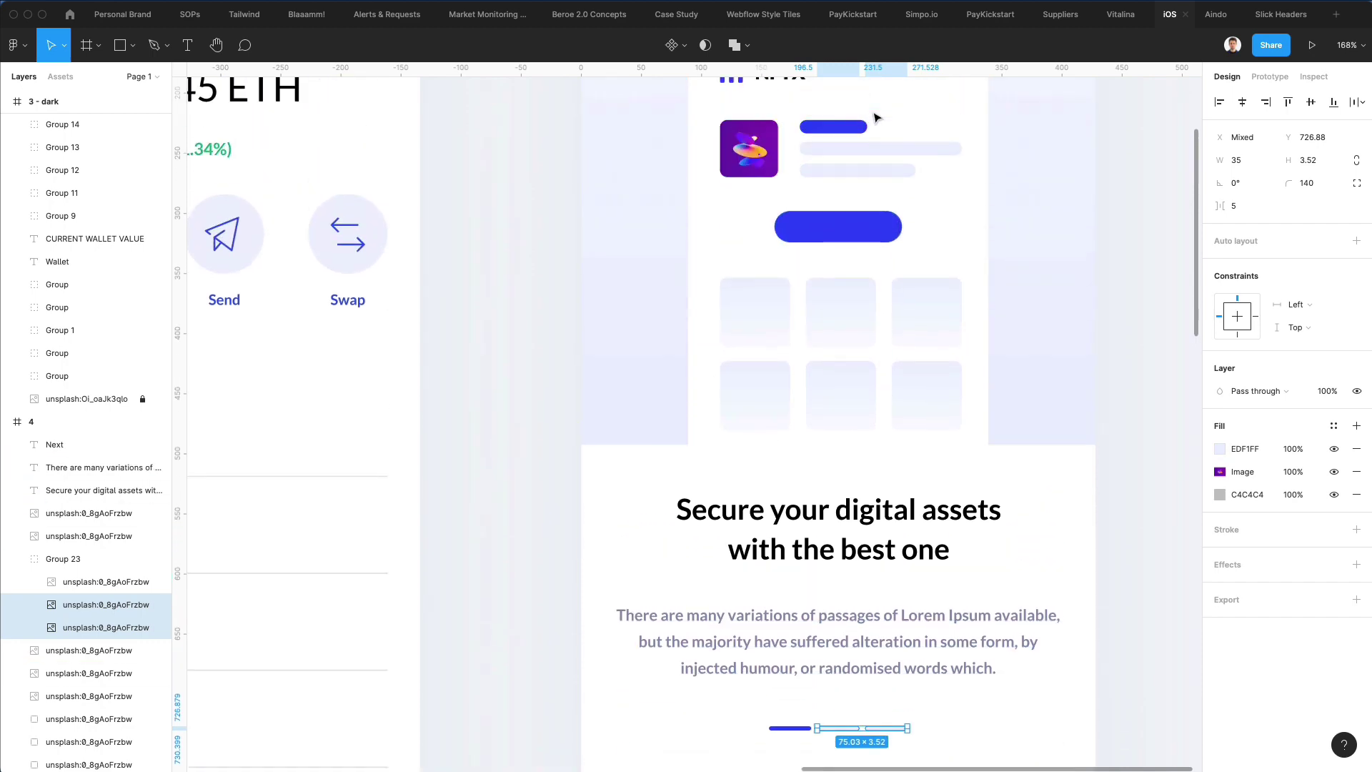
key(i)
key(Escape)
Step: Examine the whole of screen 4 beside the wallet screen
scroll(1172, 379, down, 2)
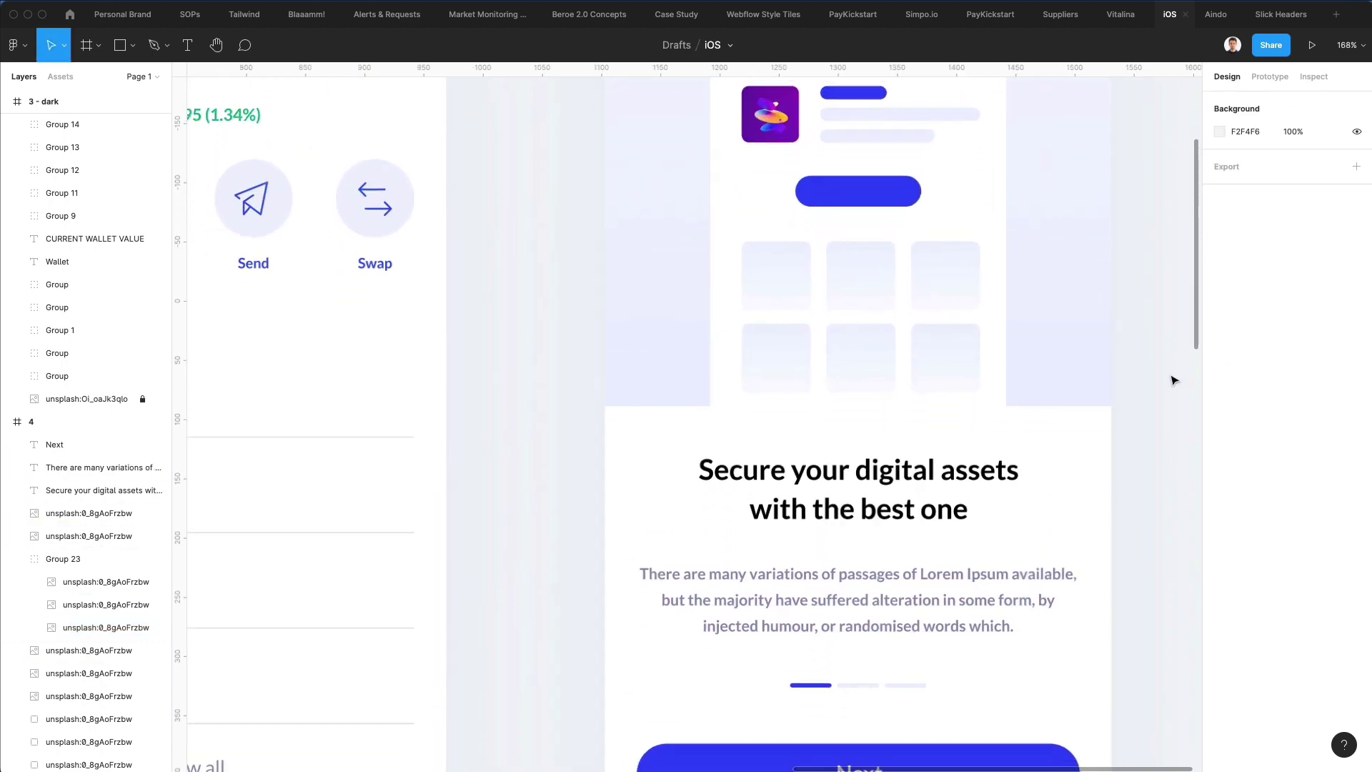
scroll(1172, 380, down, 5)
scroll(1172, 379, right, 3)
scroll(1172, 380, down, 2)
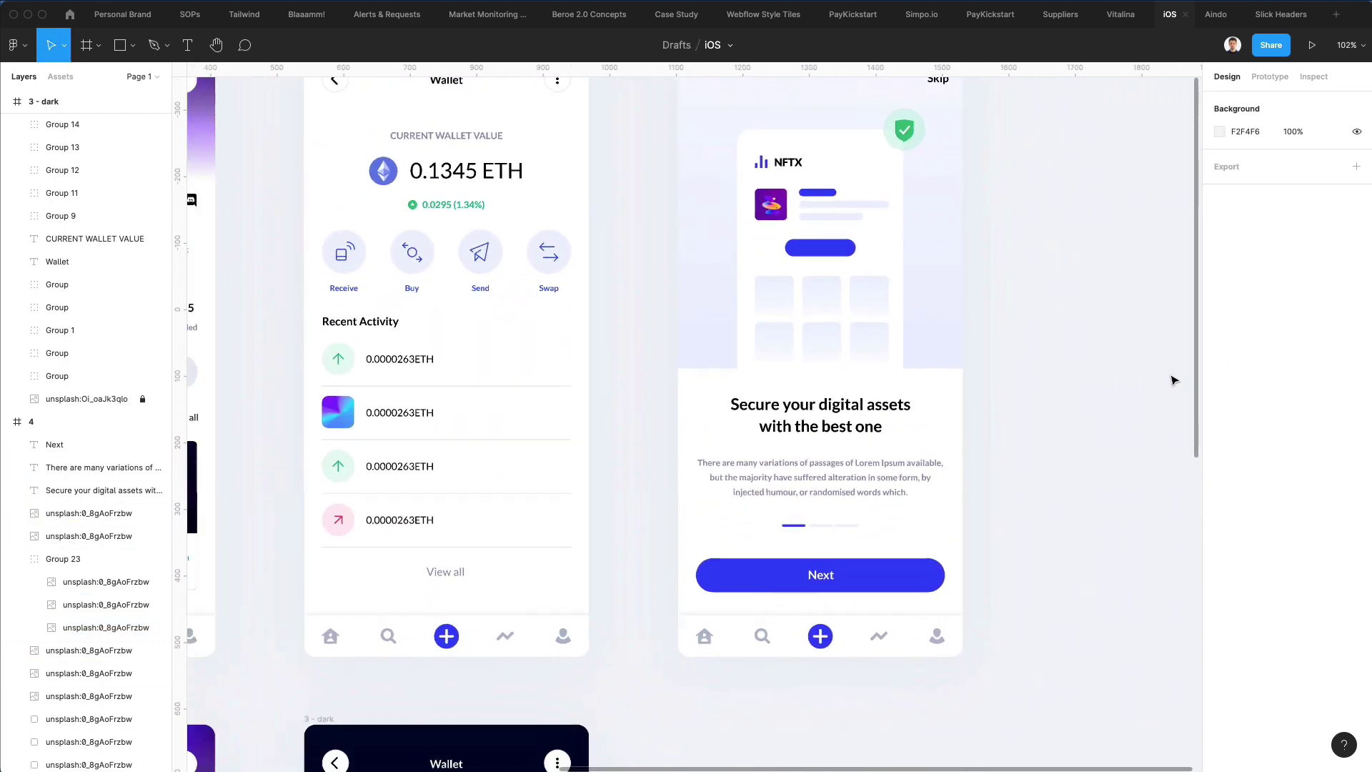
scroll(1173, 379, up, 2)
scroll(1172, 379, right, 2)
scroll(966, 264, down, 1)
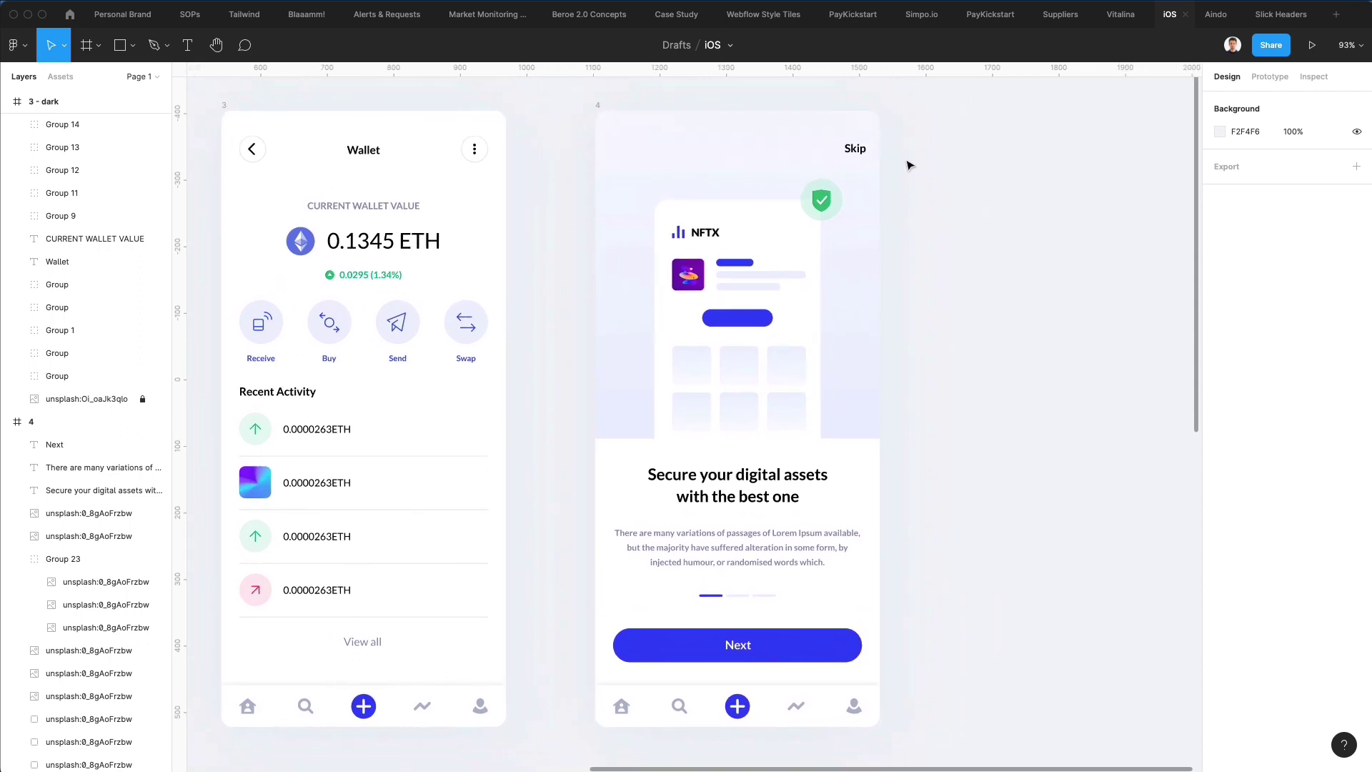
scroll(944, 308, right, 4)
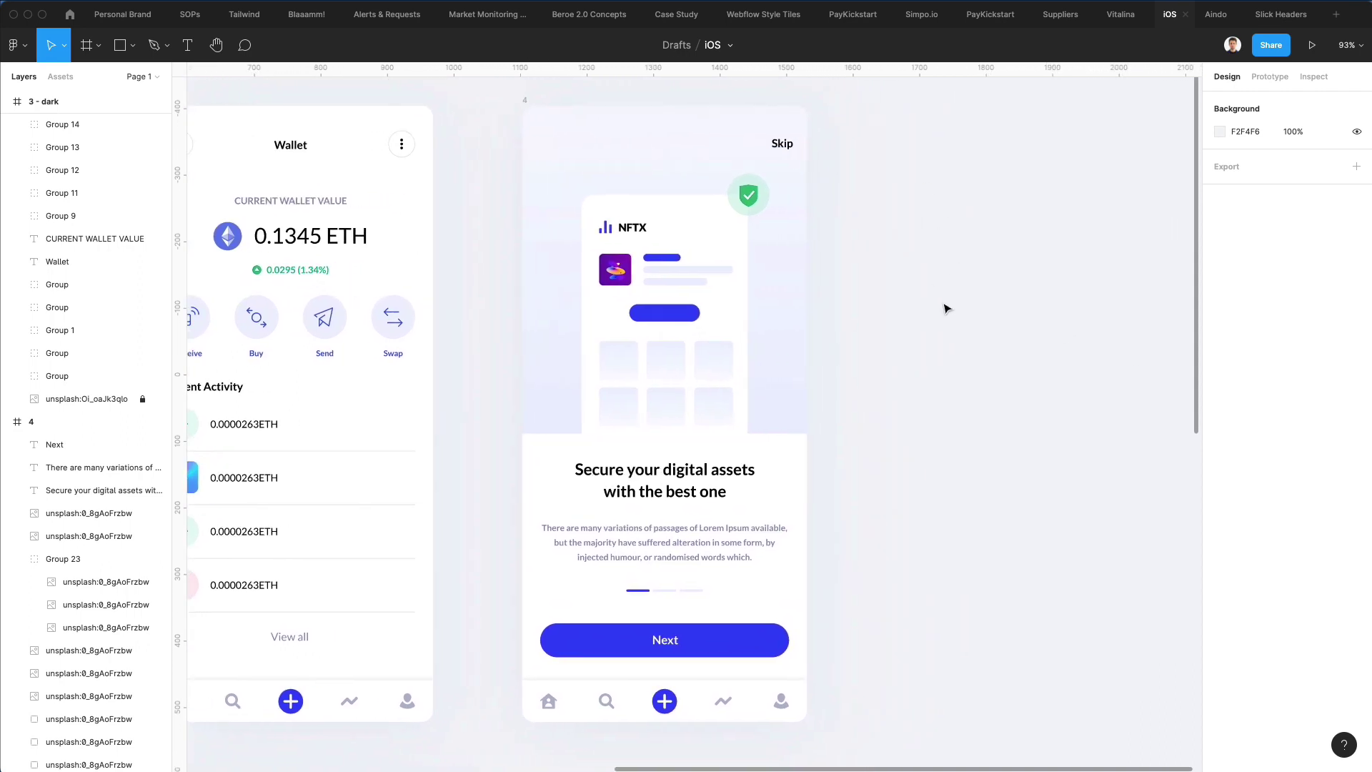